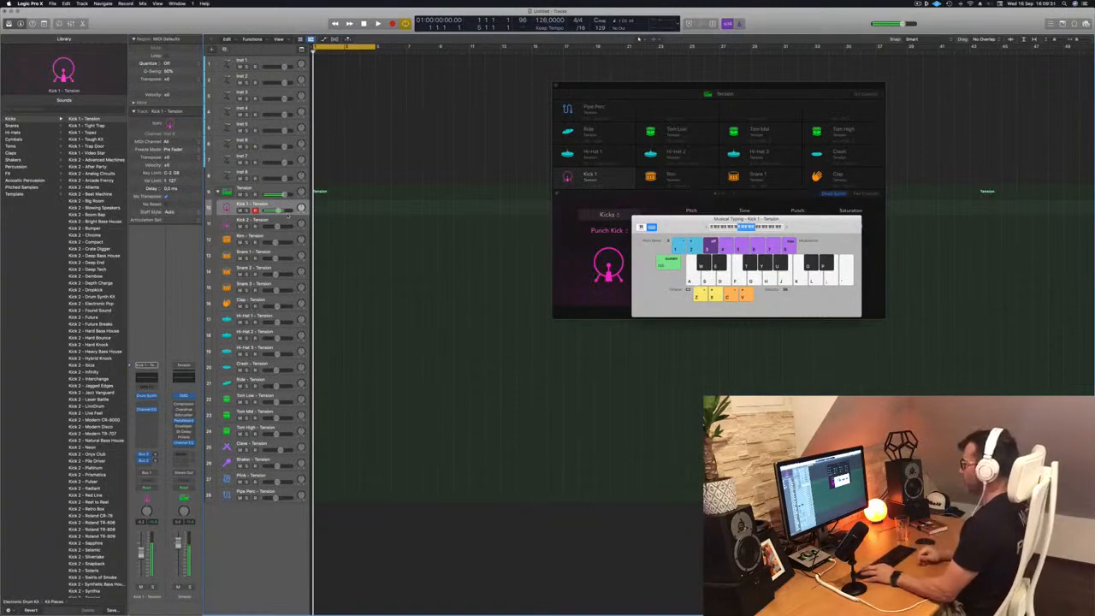
Step: Record a one-bar kick pattern on the Kick 1 track and open the recorded region in the Piano Roll
left_click(289, 221)
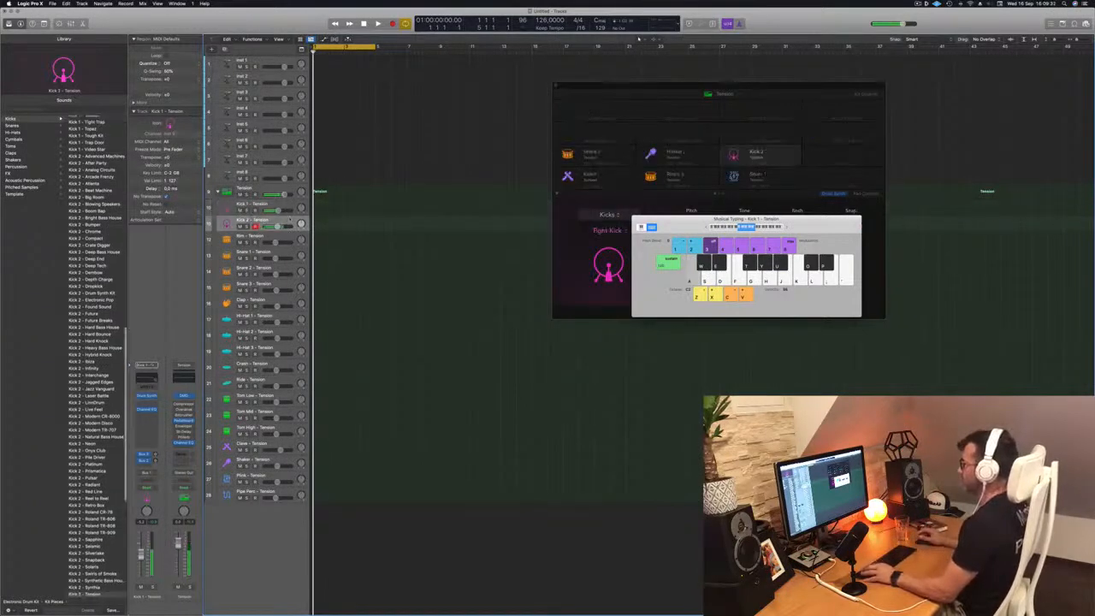
left_click(288, 207)
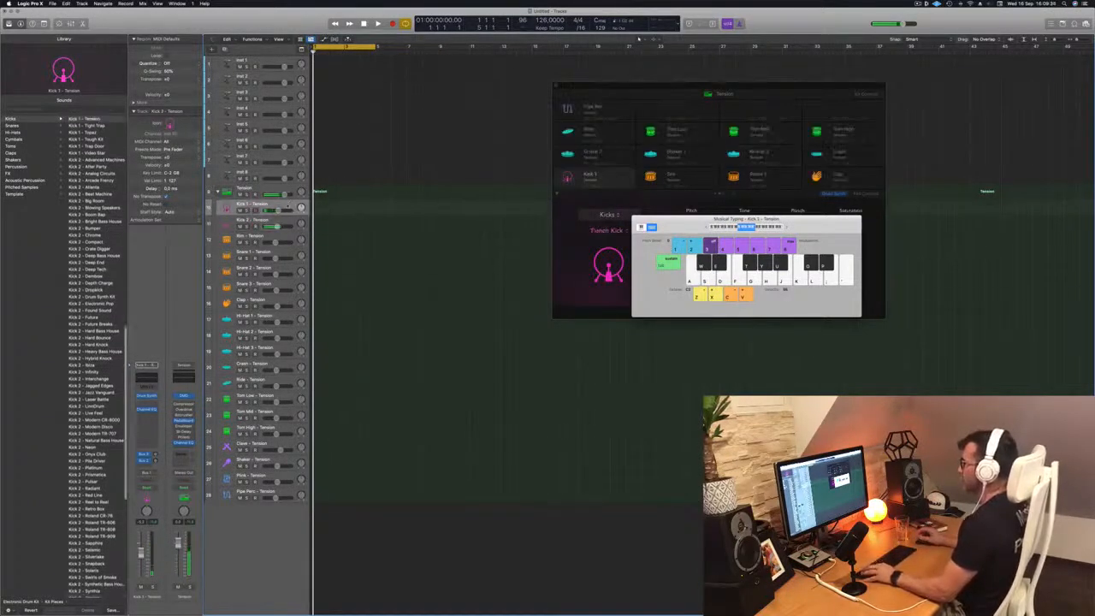
key("r")
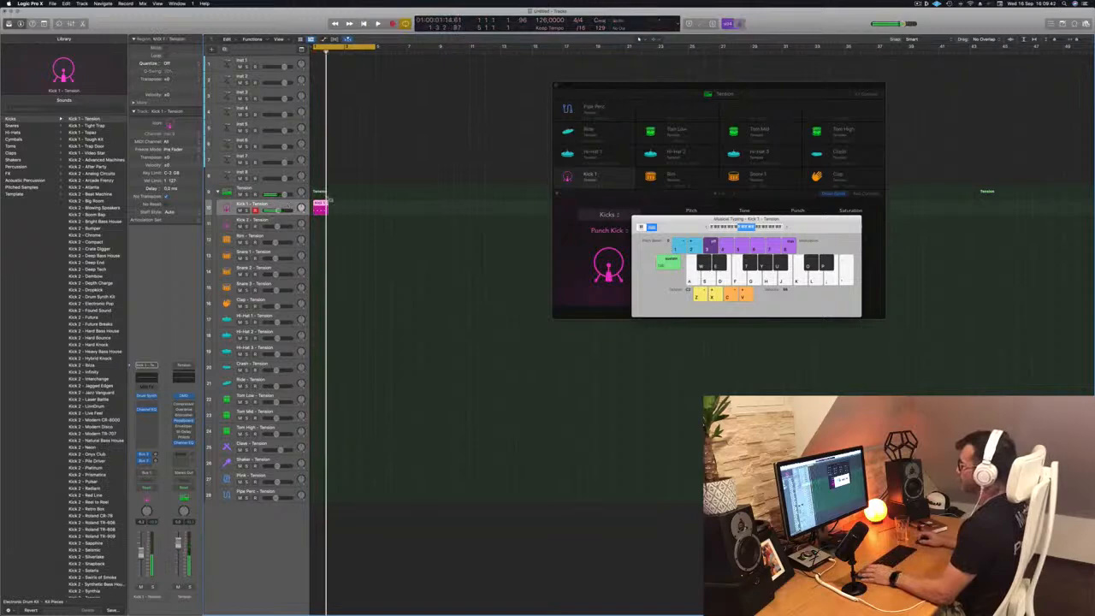
key("e")
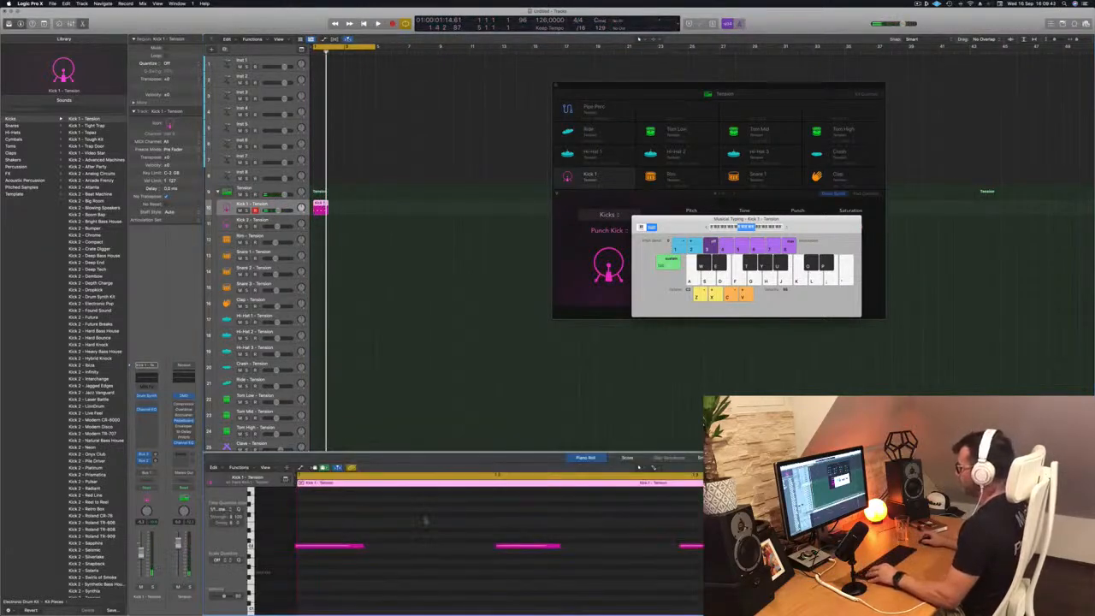
Step: Quantize the recorded kick notes to 1/16 and repeat the Kick 1 region to fill four bars
key("space")
left_click_drag(321, 209, 354, 208)
left_click(317, 209, "shift")
key("space")
Step: Move the Musical Typing and Drum Machine Designer windows apart so that all Punch Kick controls are uncovered
left_click_drag(721, 219, 866, 188)
left_click_drag(727, 92, 681, 109)
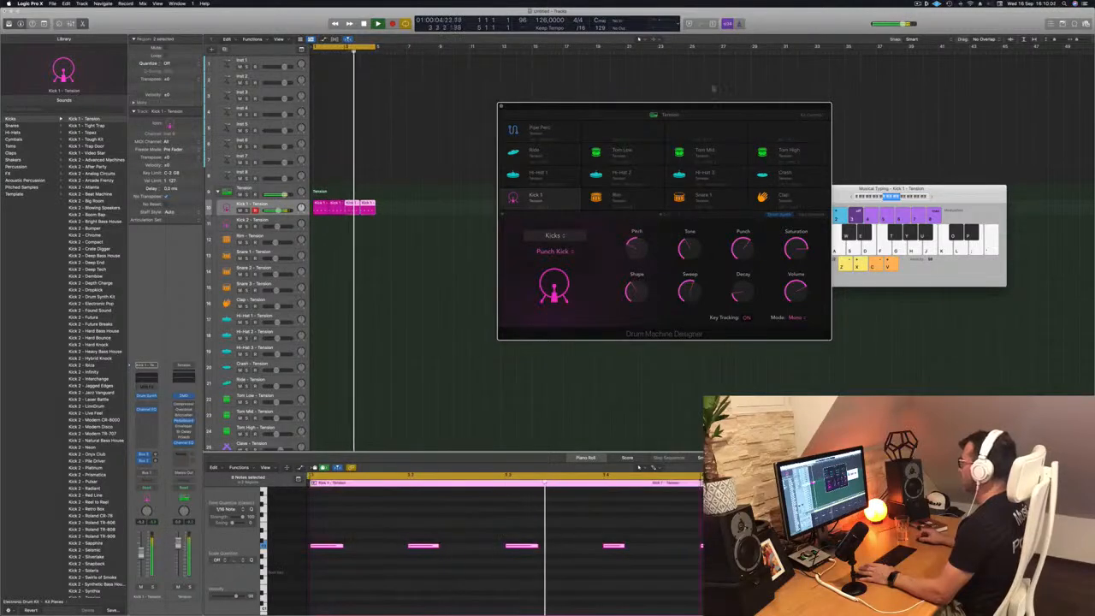
left_click_drag(671, 134, 587, 103)
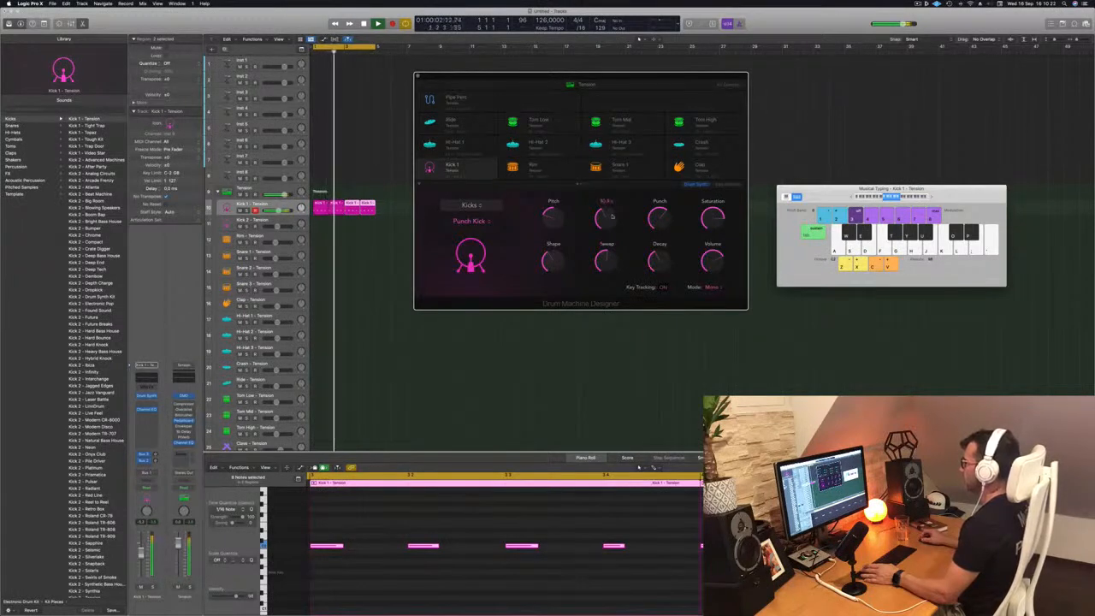
Step: Adjust the Punch Kick's decay and raise its shape while the pattern plays
left_click_drag(661, 219, 663, 258)
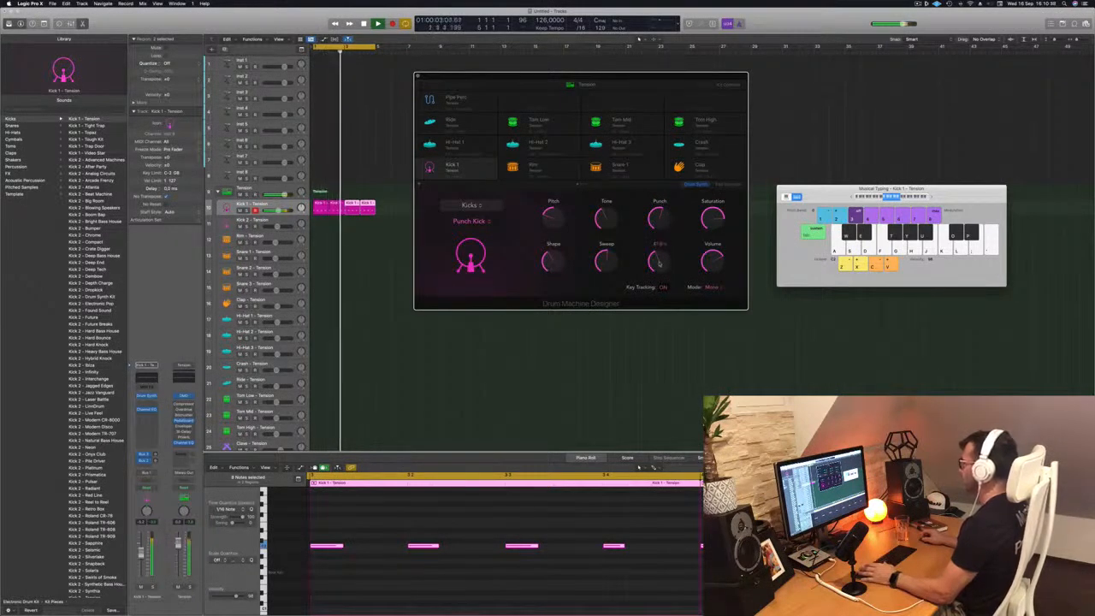
left_click_drag(557, 244, 558, 235)
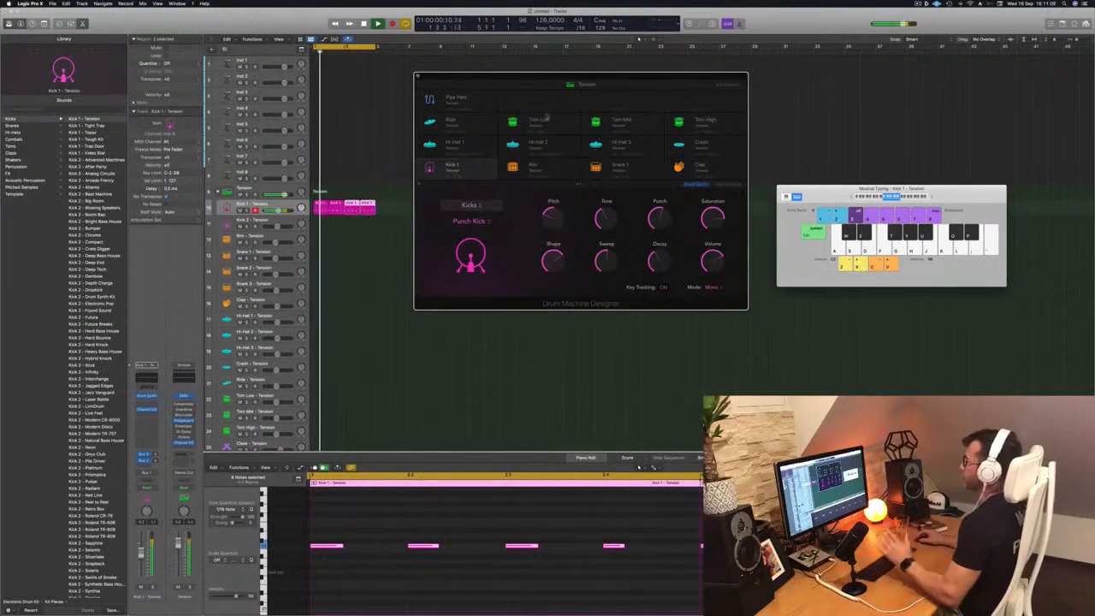
left_click_drag(622, 76, 637, 74)
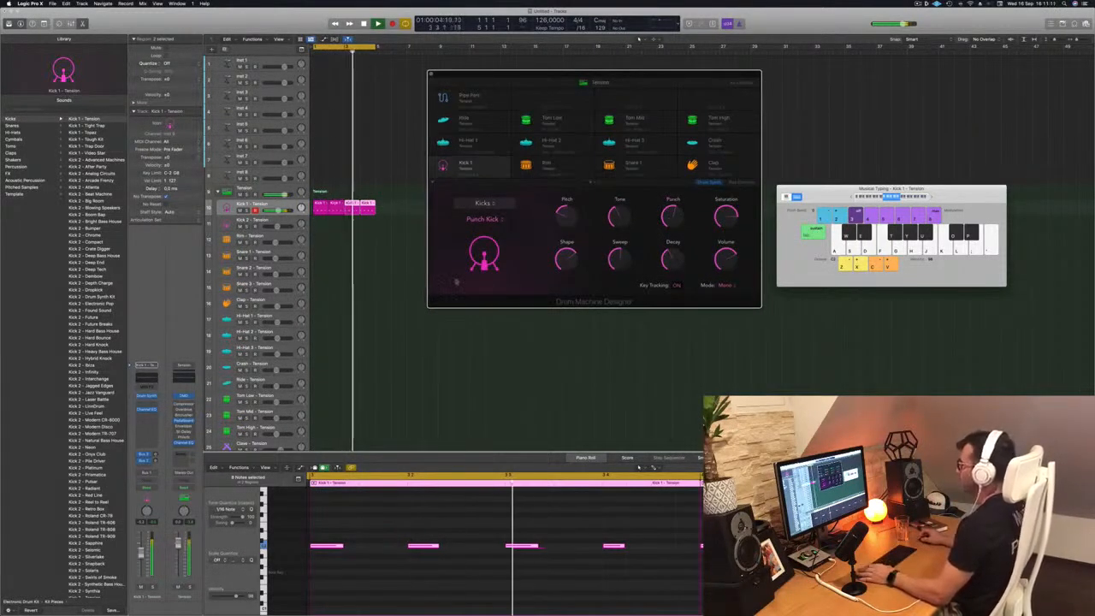
Step: Copy the first Kick 1 region to the start of the Hi-Hat 1 track
key("space")
left_click_drag(562, 76, 688, 73)
left_click(349, 266)
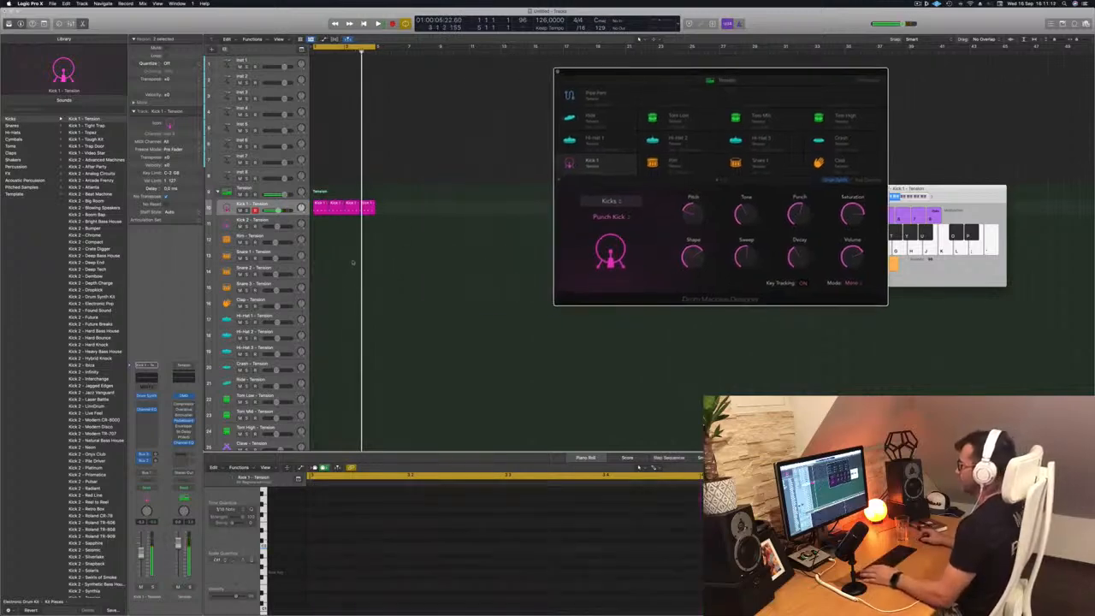
left_click(329, 204)
scroll(339, 260, "down", 2)
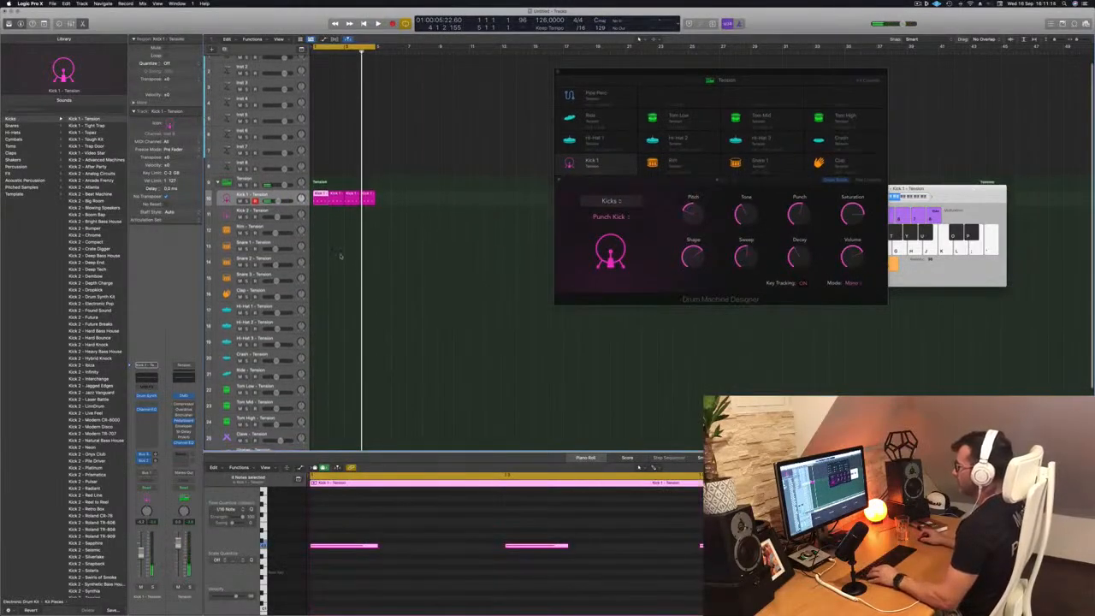
left_click_drag(319, 202, 317, 311)
Step: Shift the copied hi-hat notes onto the offbeats and repeat the Hi-Hat 1 region to fill four bars
left_click_drag(702, 559, 356, 534)
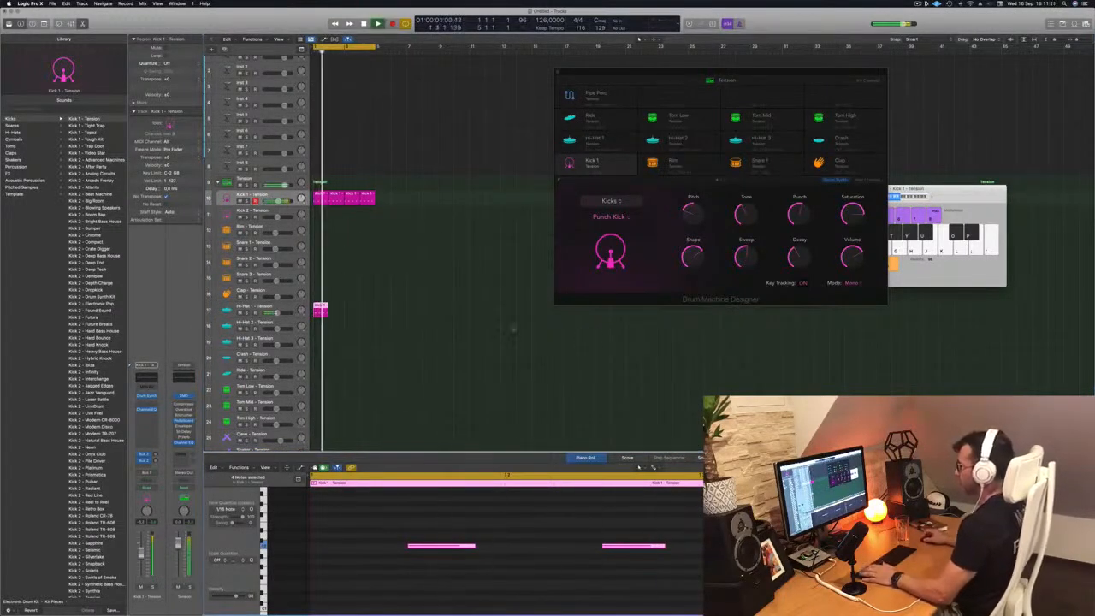
left_click_drag(320, 309, 356, 313)
key("space")
Step: Raise the decay and crush of the Smooth Hi-Hat on the Hi-Hat 1 track
left_click(289, 308)
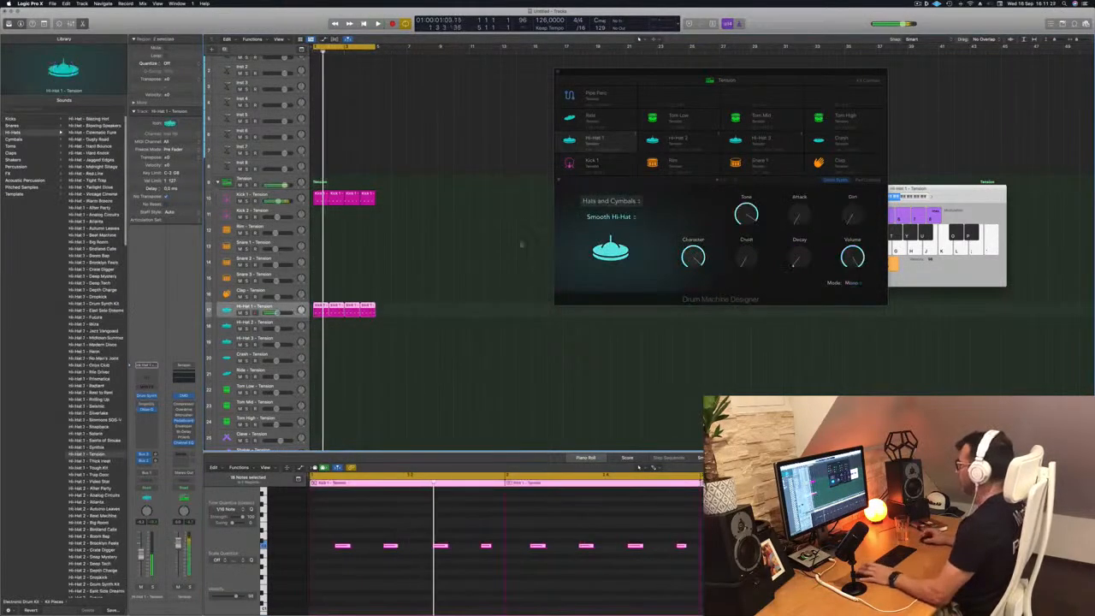
left_click_drag(764, 73, 665, 64)
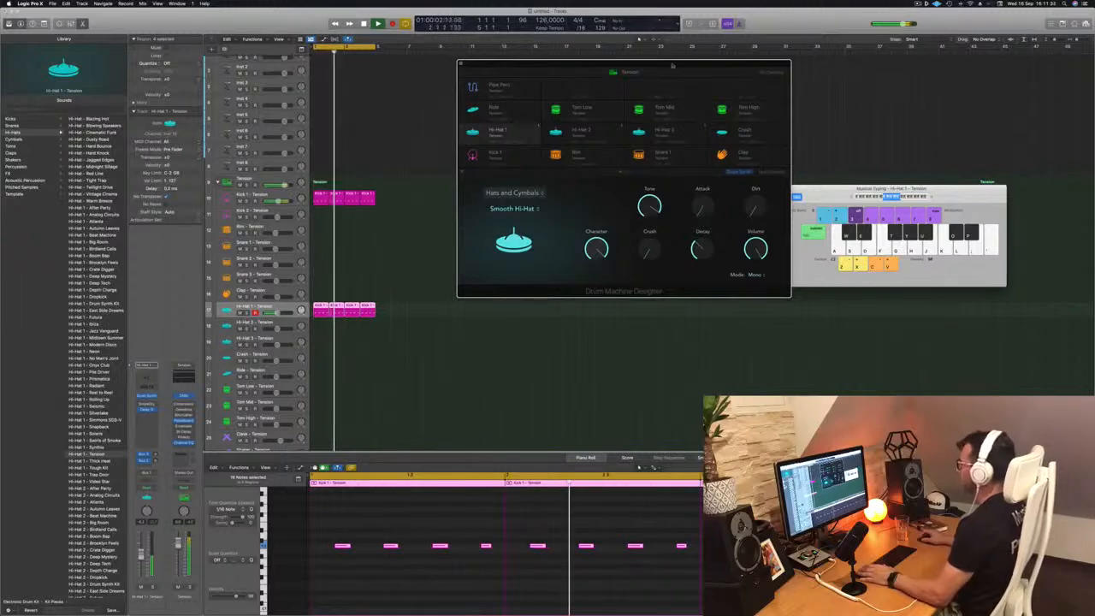
left_click_drag(672, 65, 702, 65)
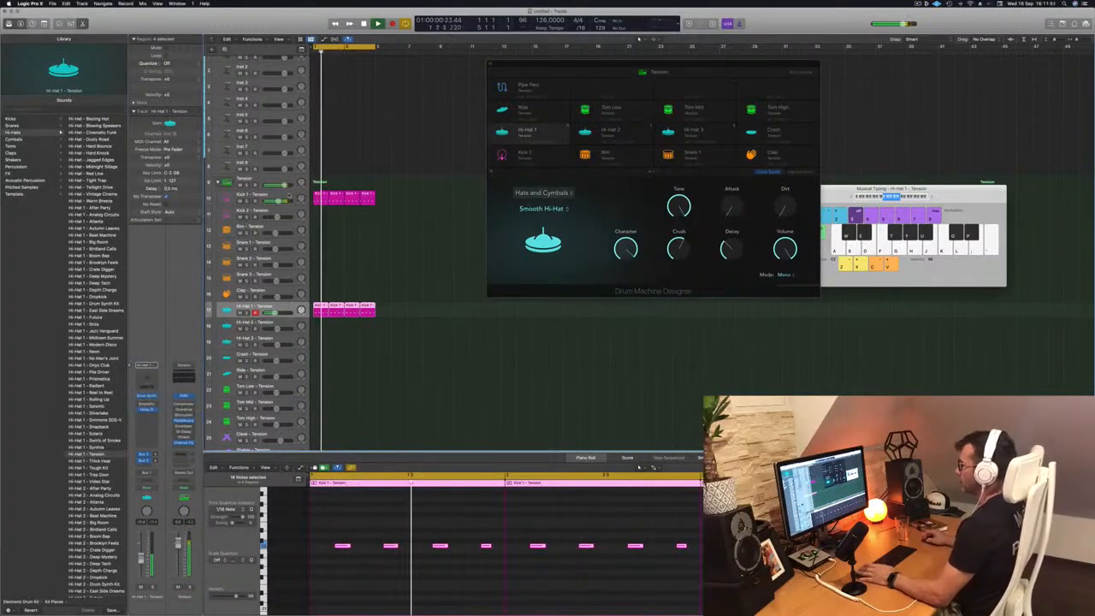
Step: Lower the Kick 1 track's volume and reduce the crush of the Smooth Hi-Hat while the loop plays
left_click(289, 196)
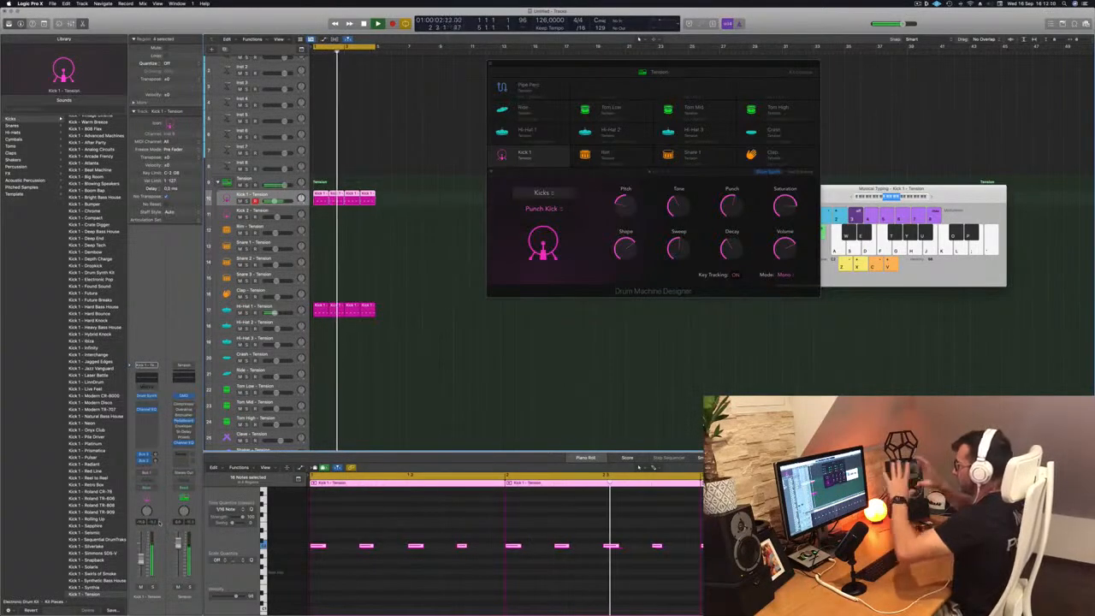
left_click(287, 309)
key("space")
key("space")
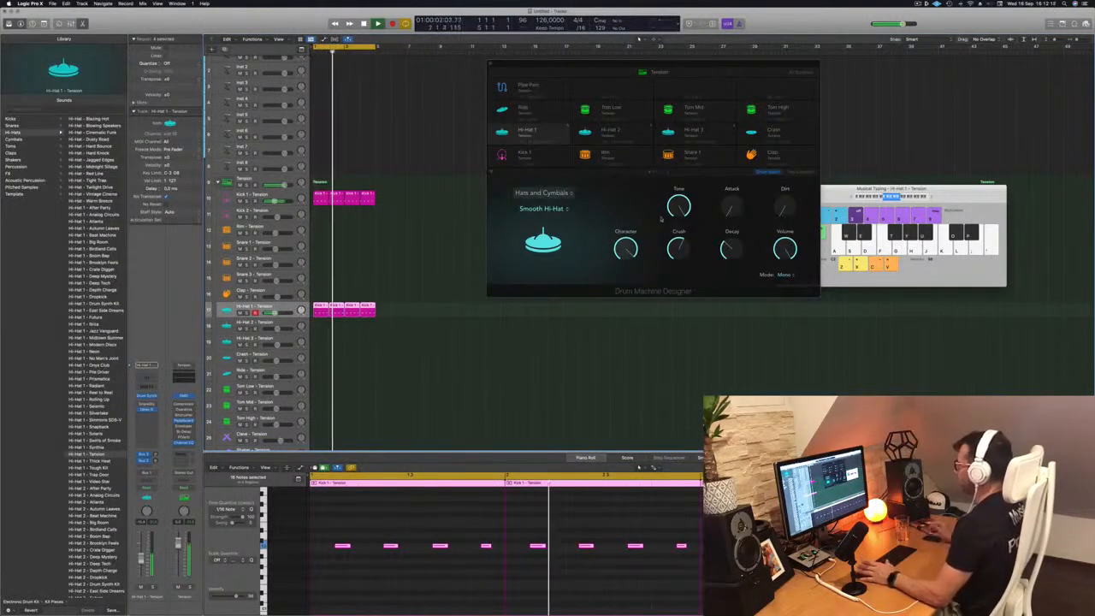
mouse_move(677, 253)
left_mouse_down()
mouse_move(679, 301)
mouse_move(678, 261)
left_mouse_up()
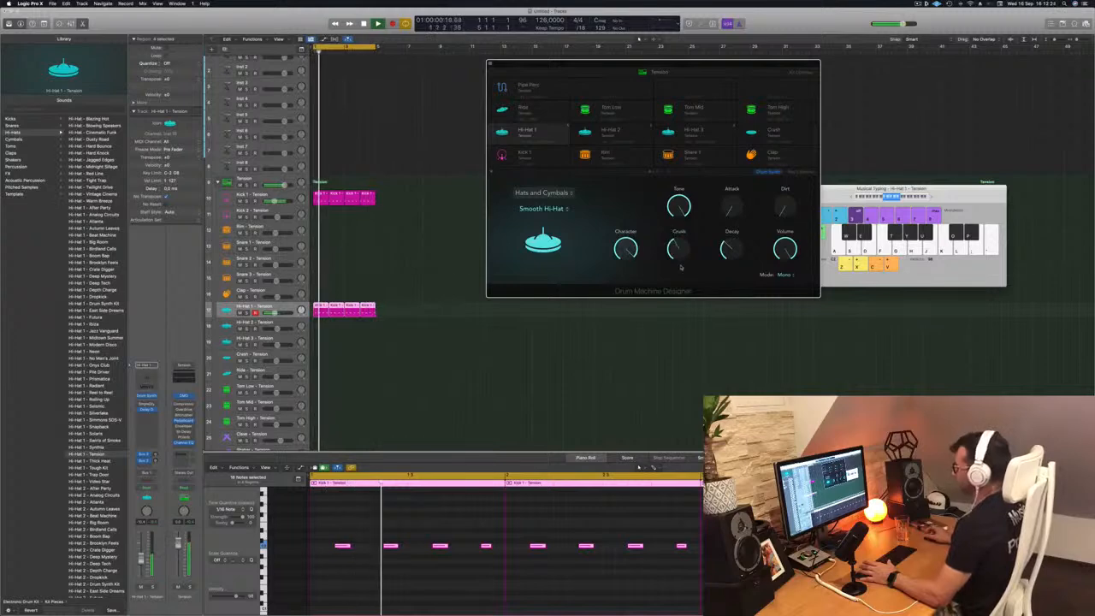
left_click(143, 523)
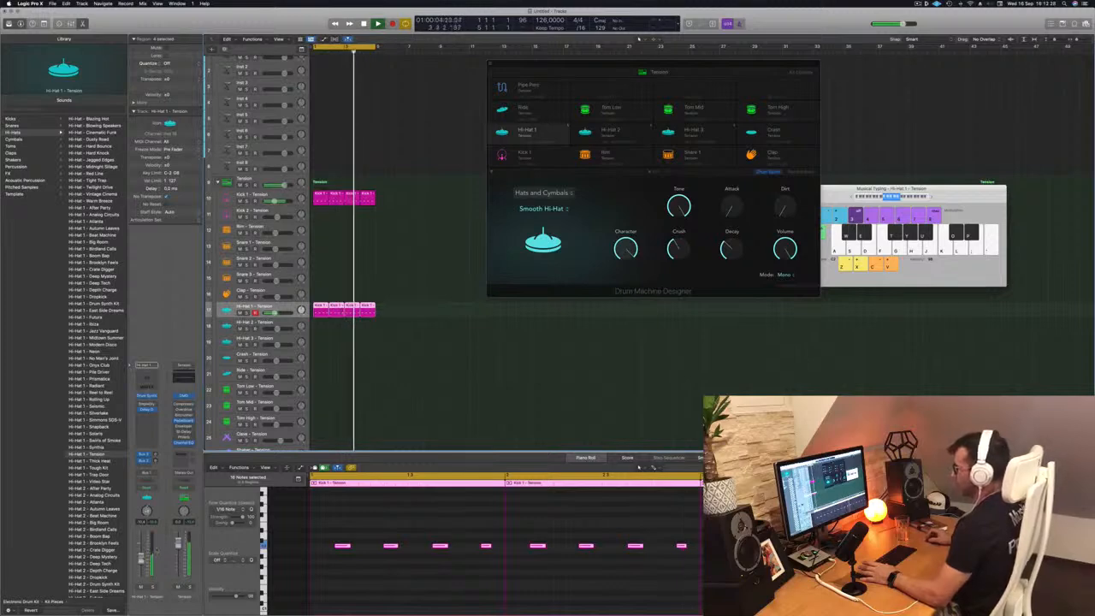
Step: Copy the first Hi-Hat 1 region to the start of the Tom Low track
left_click_drag(646, 64, 805, 62)
left_click(493, 200)
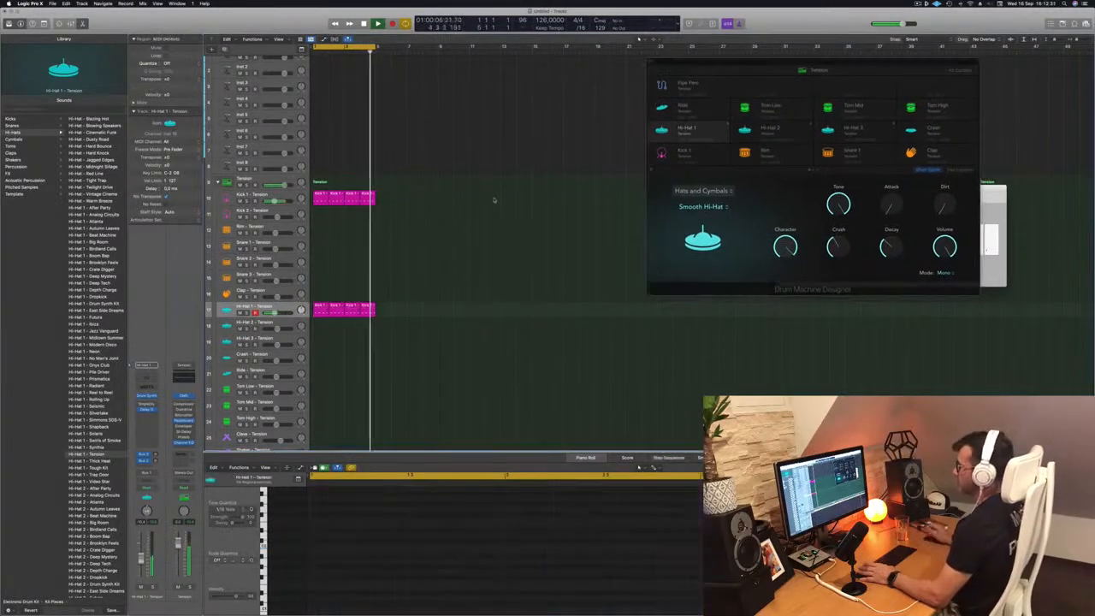
scroll(464, 218, "down", 5)
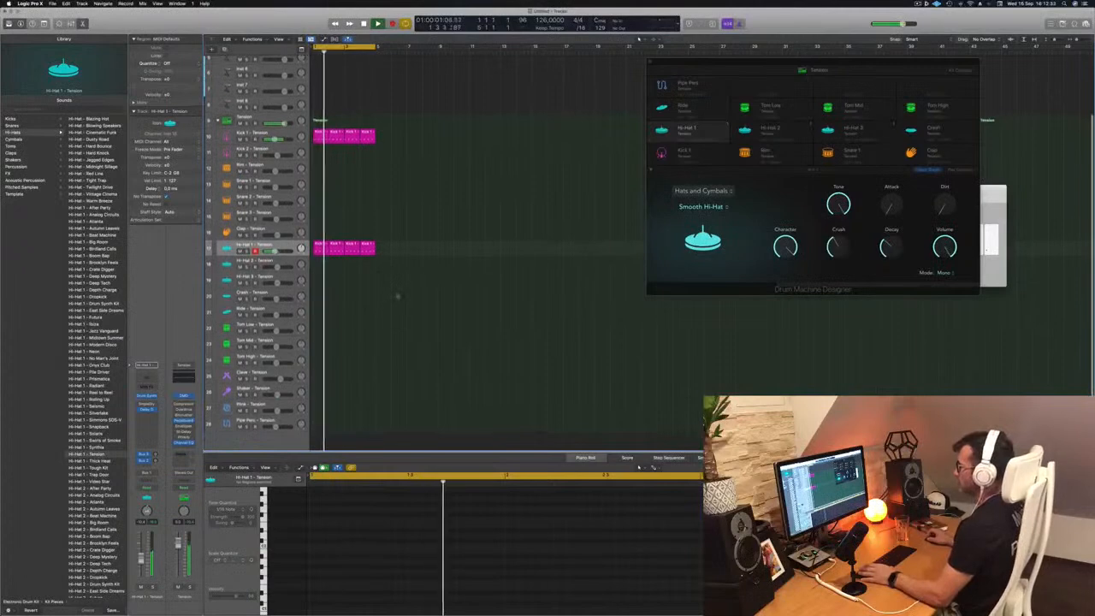
left_click_drag(318, 232, 319, 317)
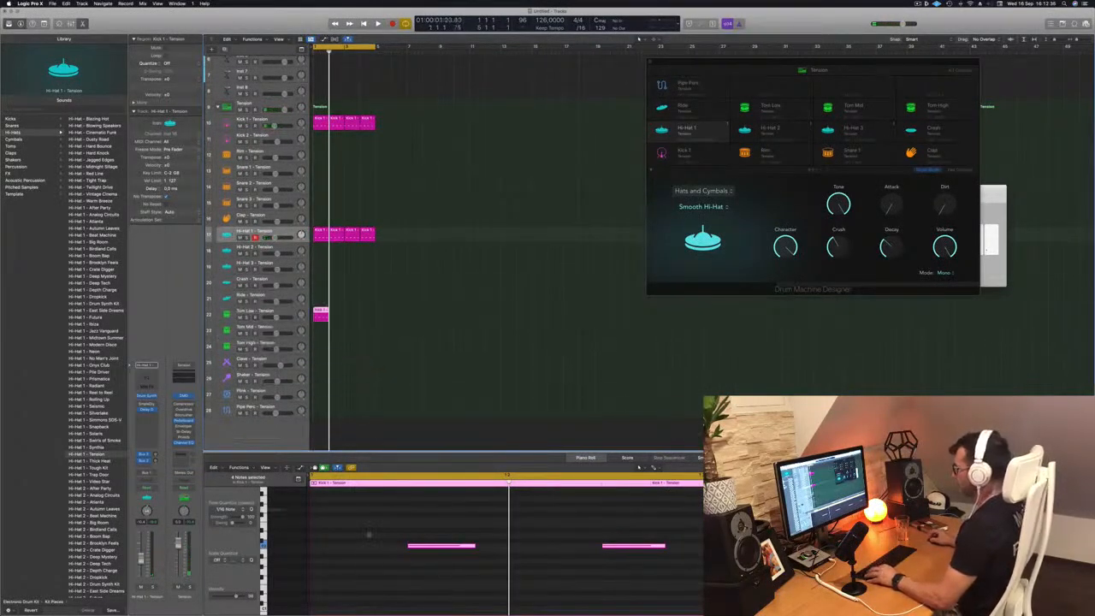
Step: Replace the notes in the Tom Low region with two short notes near the end of the bar
left_click_drag(368, 524, 662, 571)
key("space")
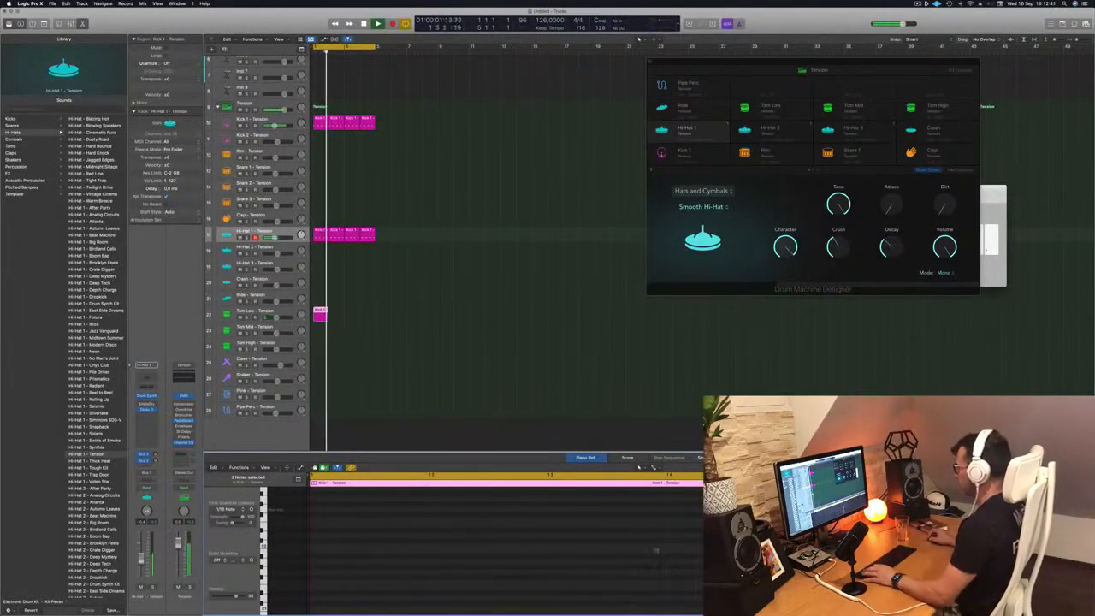
left_click(666, 548)
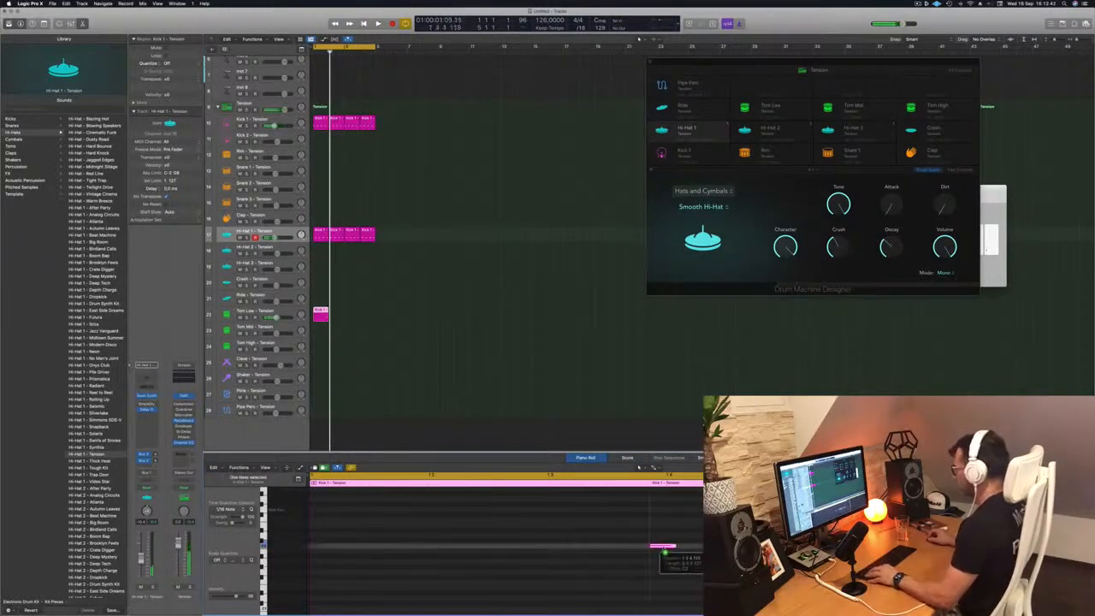
left_click_drag(652, 552, 649, 549)
key("super+Left")
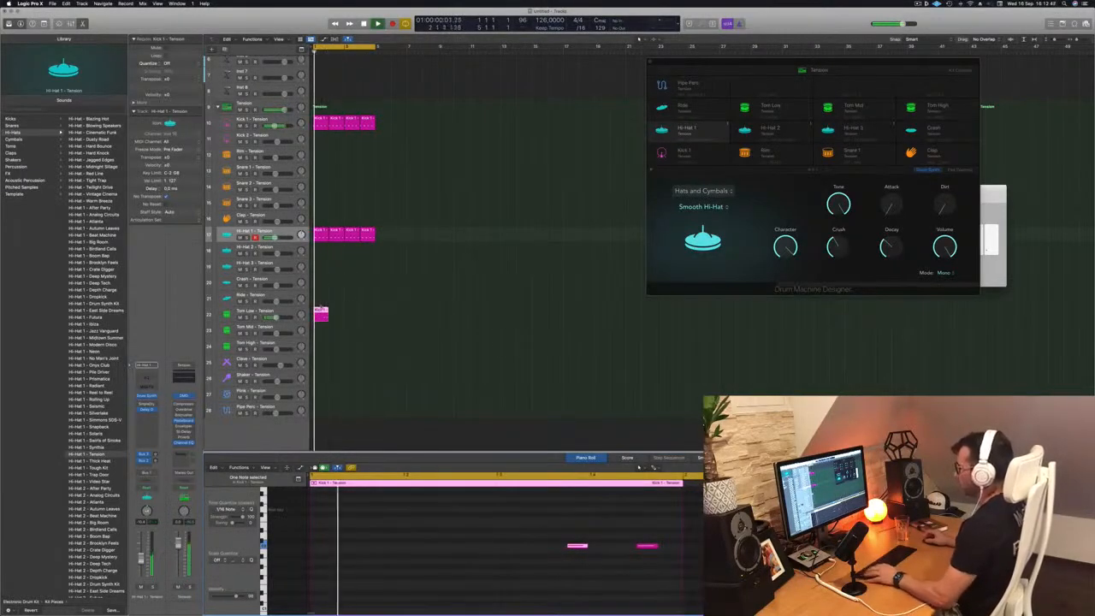
Step: Repeat the Tom Low region to fill four bars
left_click_drag(327, 313, 342, 314)
left_click(324, 314, "shift")
left_click_drag(327, 316, 359, 316)
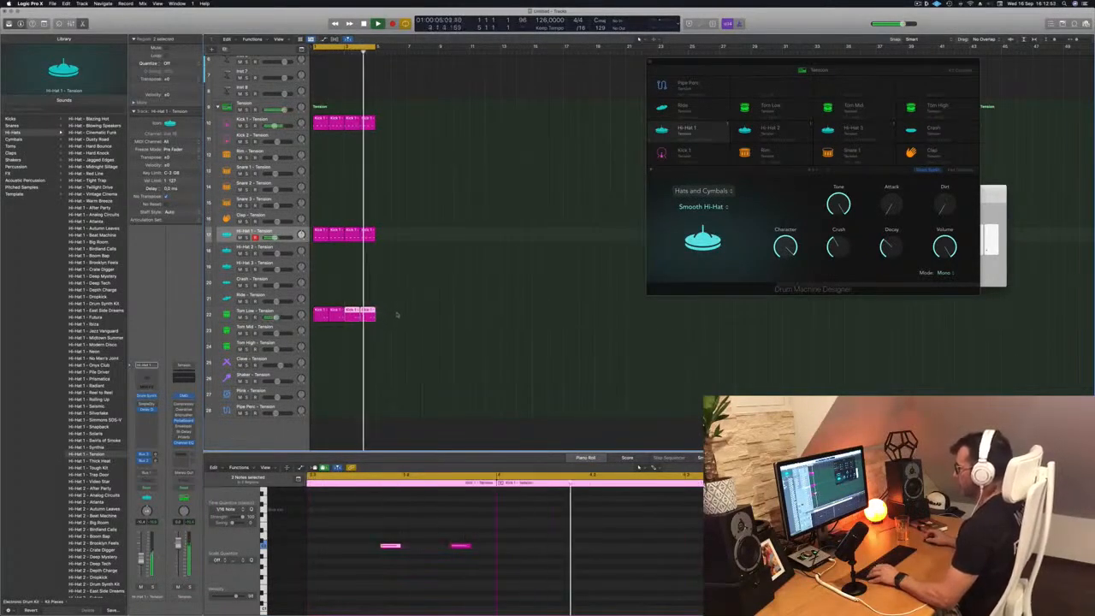
Step: Try transposing all notes of the four Tom Low regions upward, and bring them back down
left_click(326, 315)
scroll(391, 523, "down", 3)
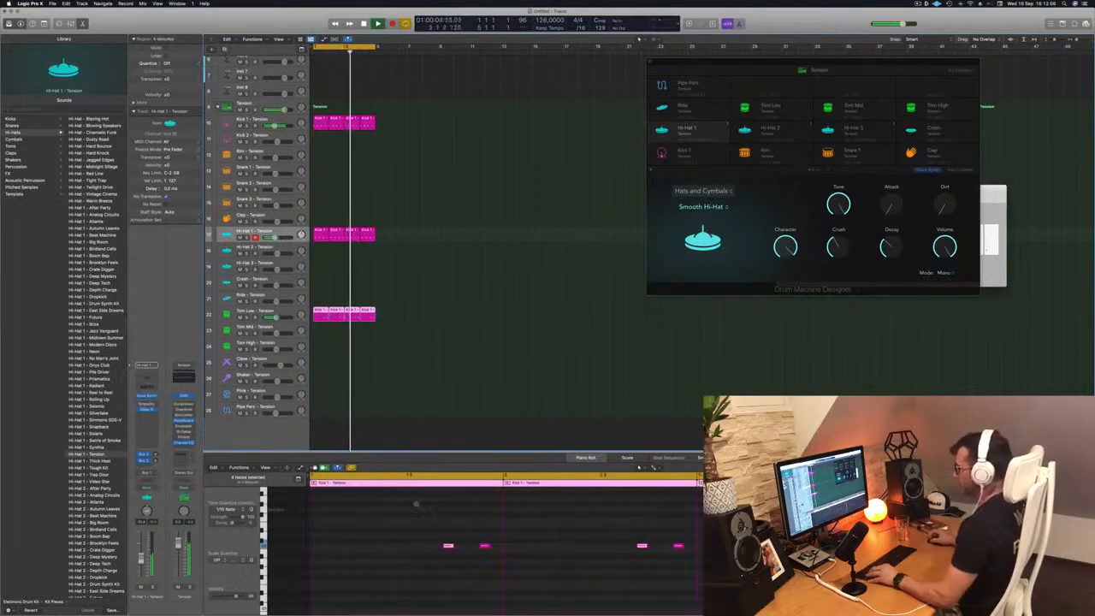
scroll(402, 510, "down", 3)
left_click(338, 527)
left_click_drag(338, 526, 620, 574)
key("alt+Up")
key("alt+Up")
key("alt+Up")
key("alt+Up")
key("alt+Up")
key("alt+Up")
key("alt+Up")
key("alt+Up")
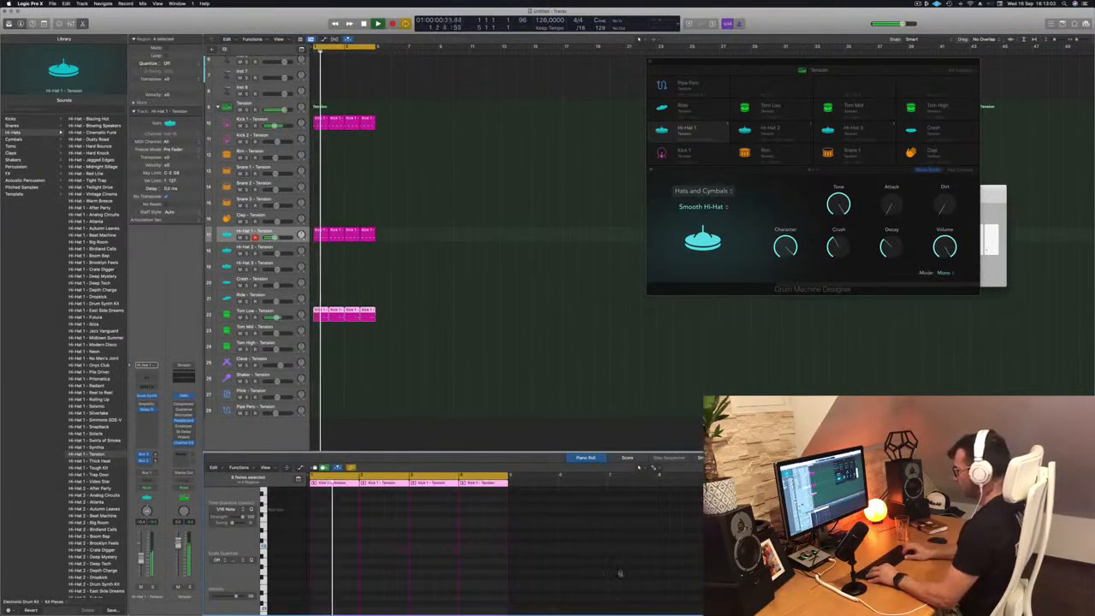
key("alt+Down")
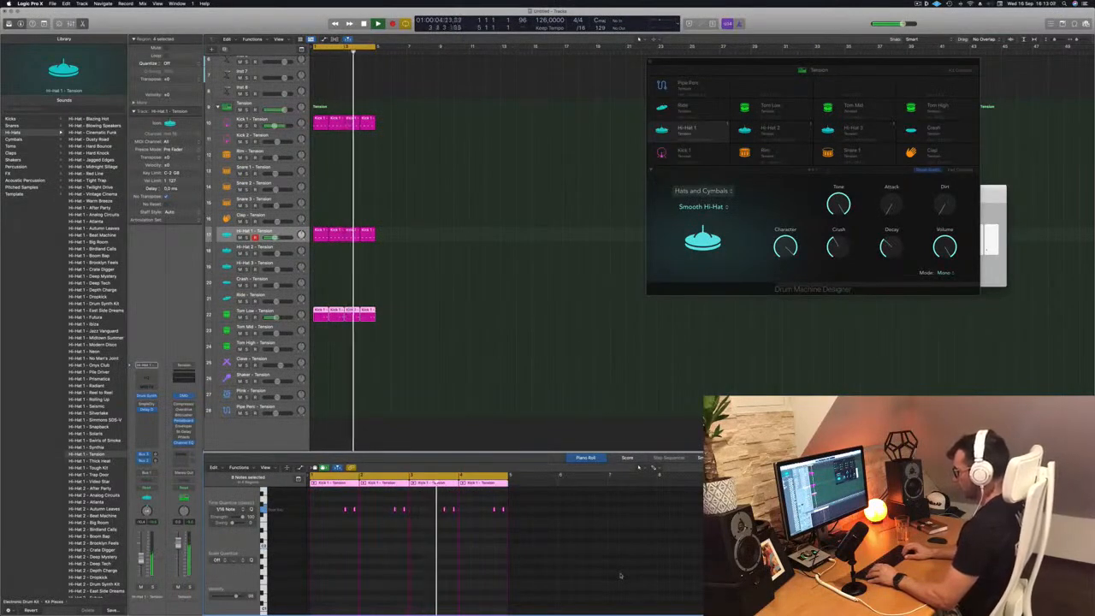
key("shift+alt+Down")
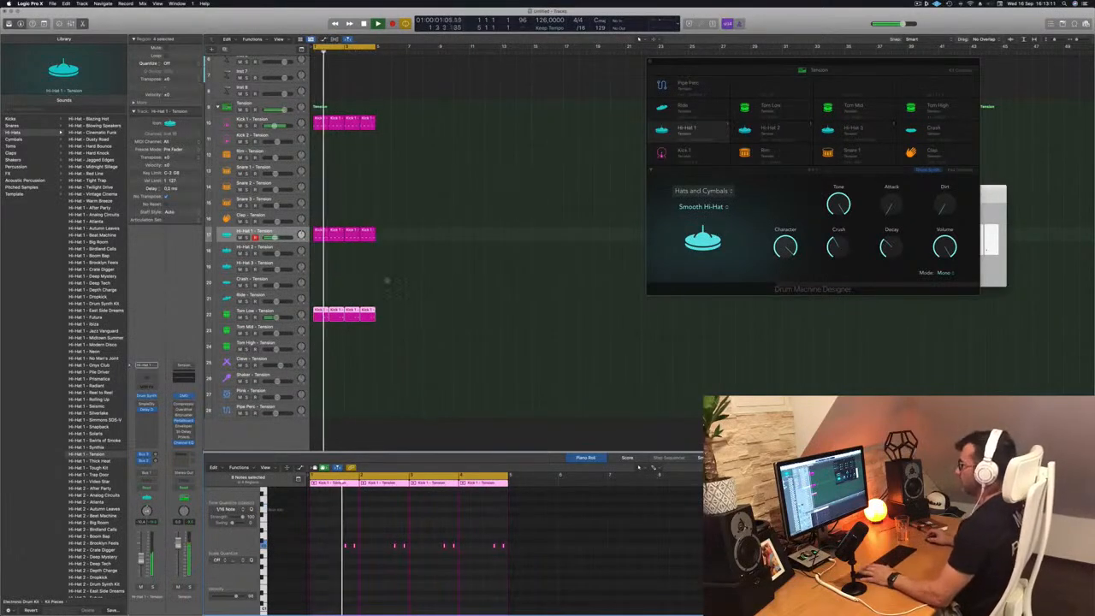
Step: Copy the first Kick 1 region to the Pipe Perc track and move the copy up to the Plink track
left_click(254, 311)
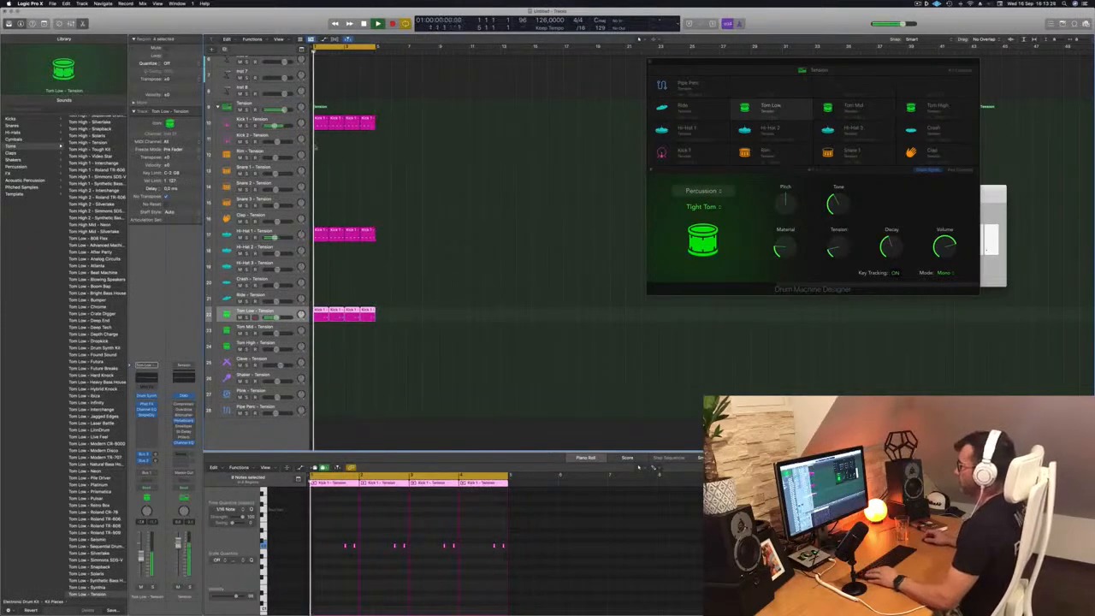
left_click_drag(317, 121, 316, 410)
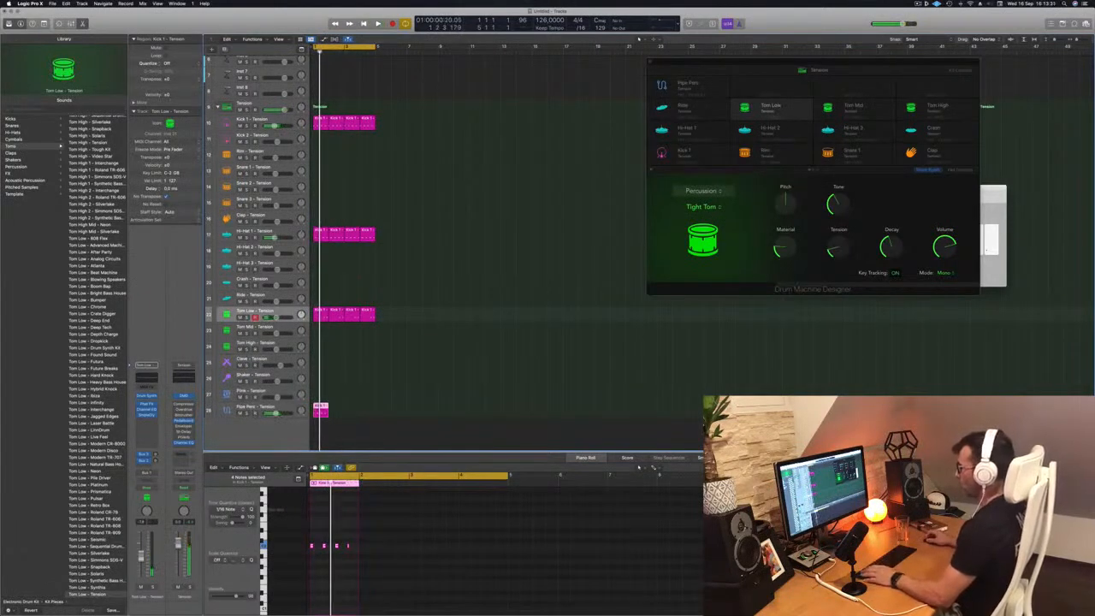
left_click(250, 408)
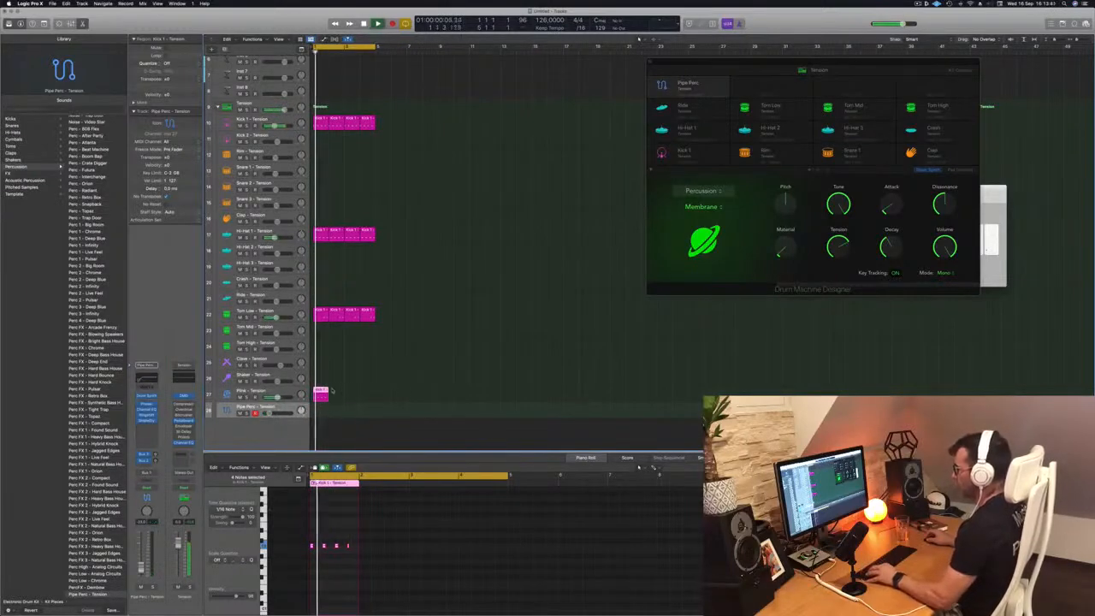
Step: Repeat the Plink region to fill four bars and select the Plink track to show its sound controls
left_click_drag(321, 397, 341, 398)
mouse_move(351, 402)
left_mouse_down()
mouse_move(320, 395)
mouse_move(351, 397)
left_mouse_up()
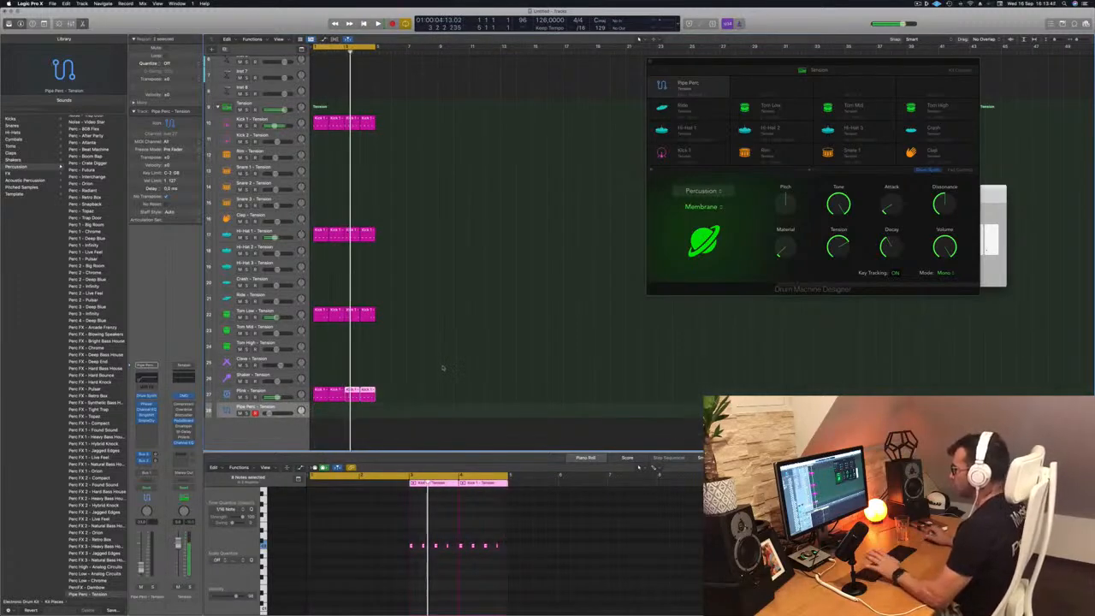
key("Up")
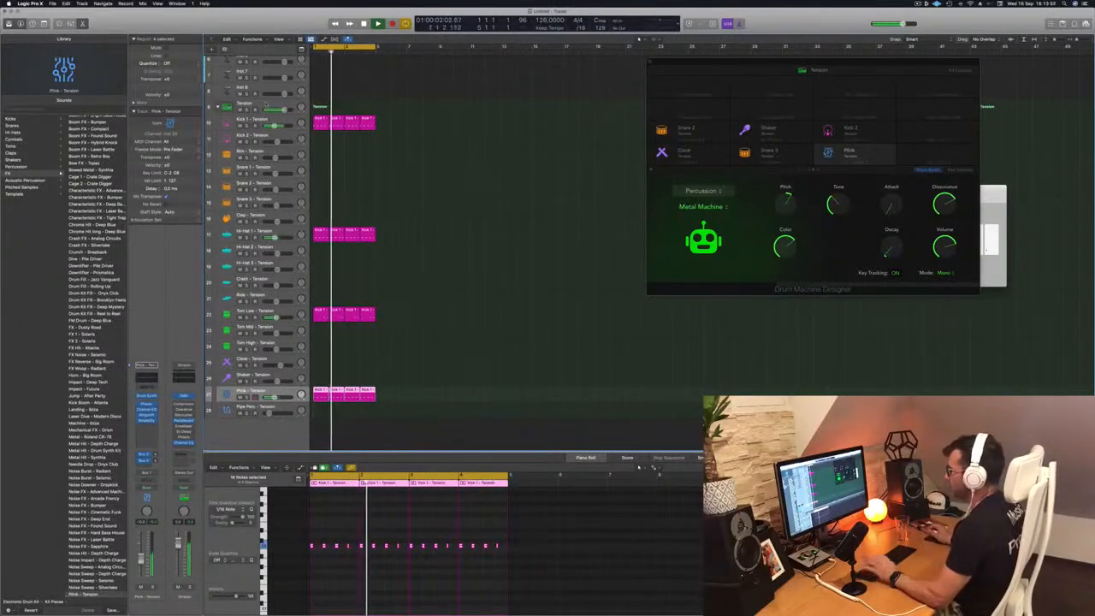
Step: Repeat the four-bar Kick 1, Hi-Hat 1, Tom Low and Plink regions three more times to fill 16 bars
left_click(430, 217)
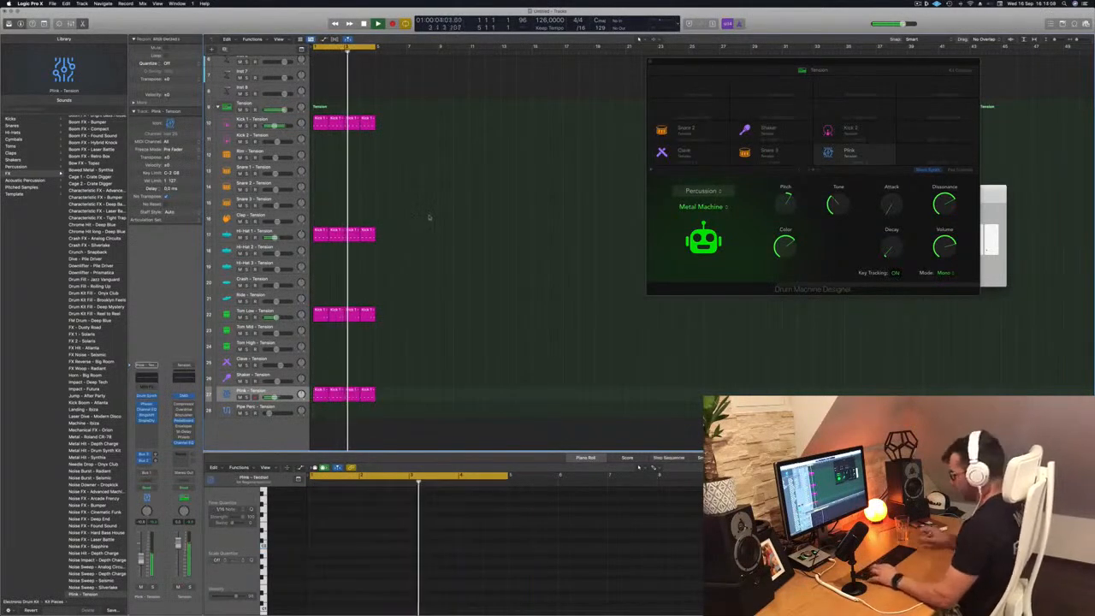
key("ctrl+super+r")
key("ctrl+super+r")
key("ctrl+super+r")
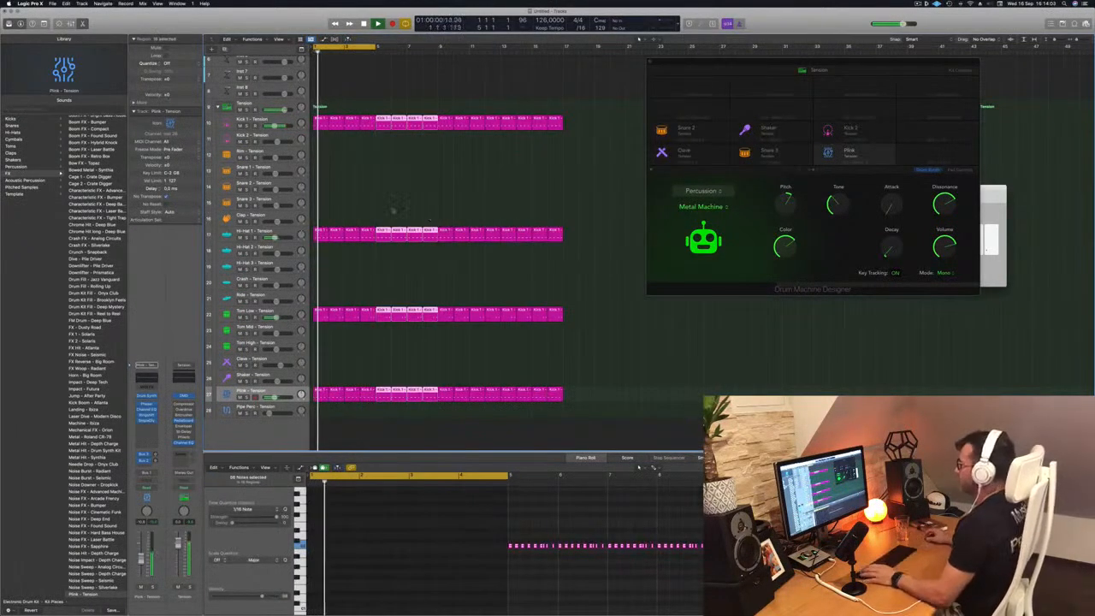
left_click(397, 188)
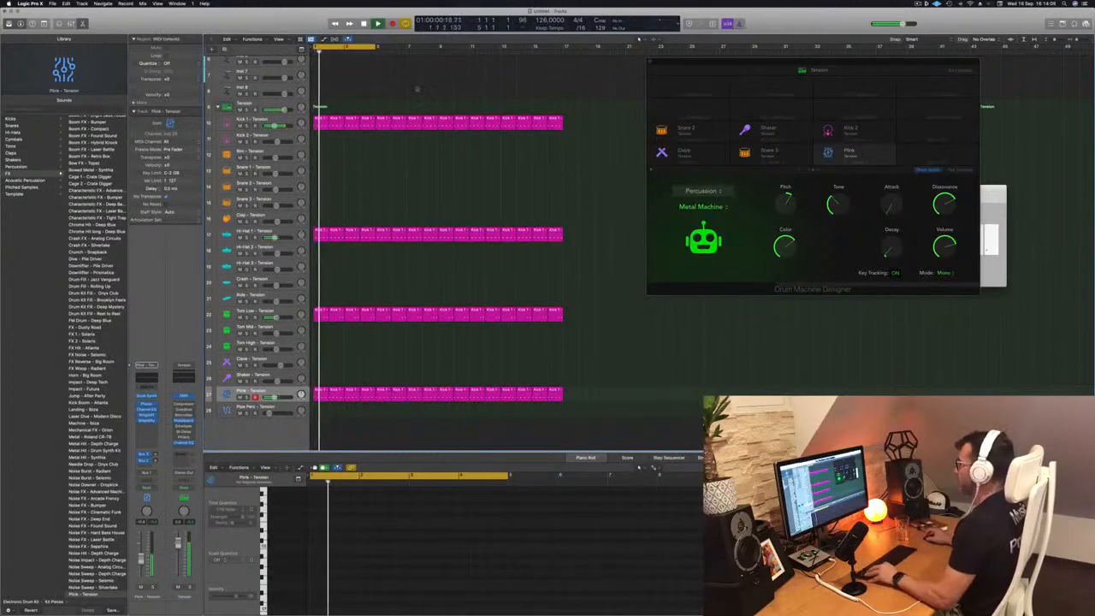
key("super+z")
key("super+z")
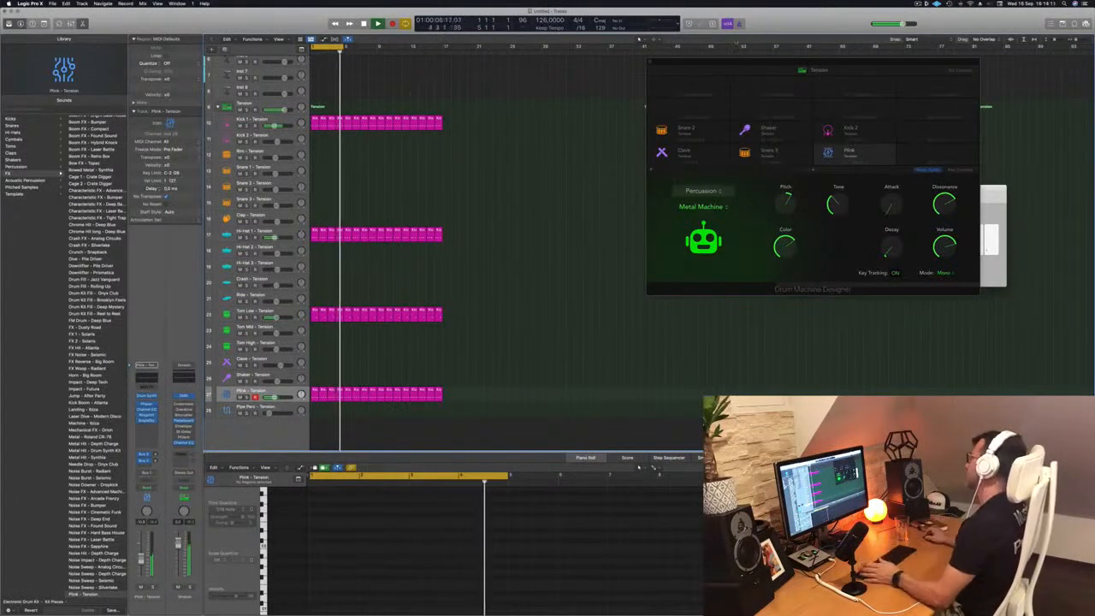
Step: Reposition the Drum Machine Designer window and look at the sound type options for the Plink sound
left_click_drag(760, 61, 651, 56)
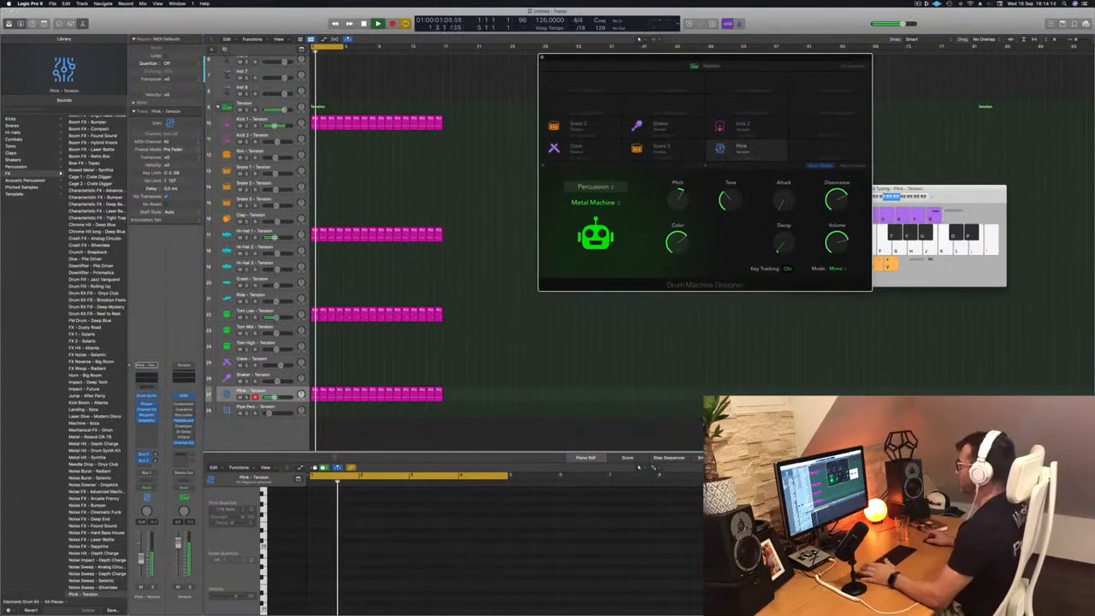
left_click_drag(731, 57, 638, 65)
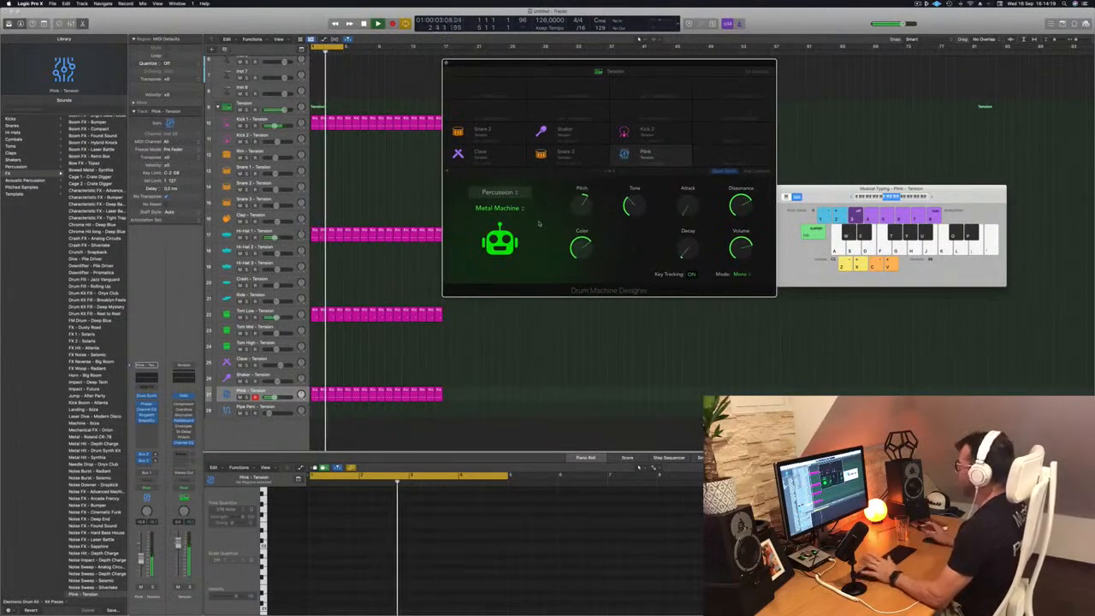
left_click(508, 192)
left_click(541, 232)
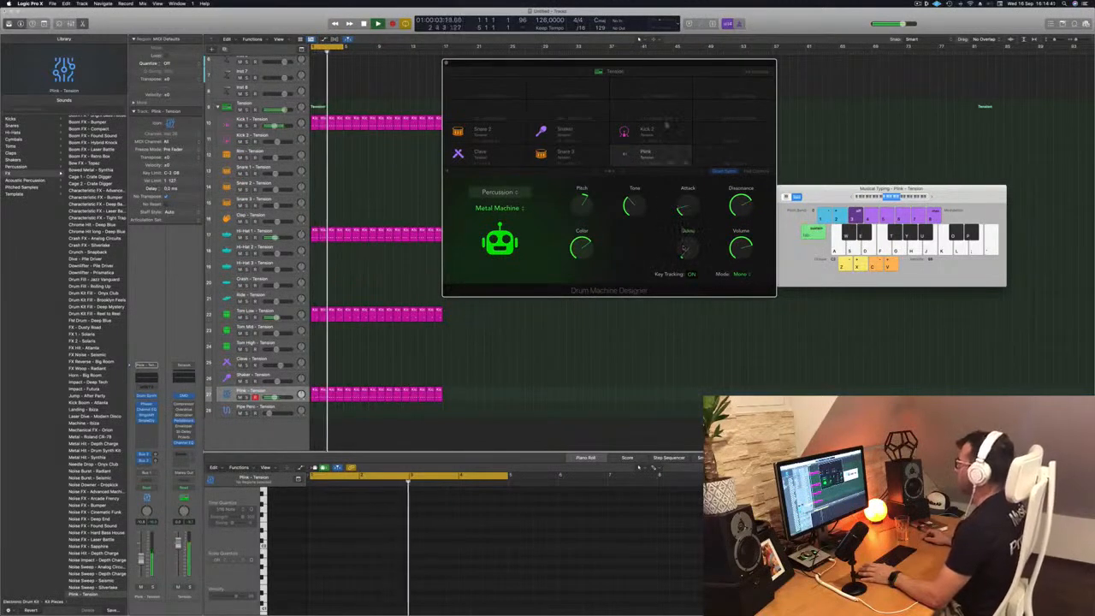
left_click_drag(601, 72, 723, 58)
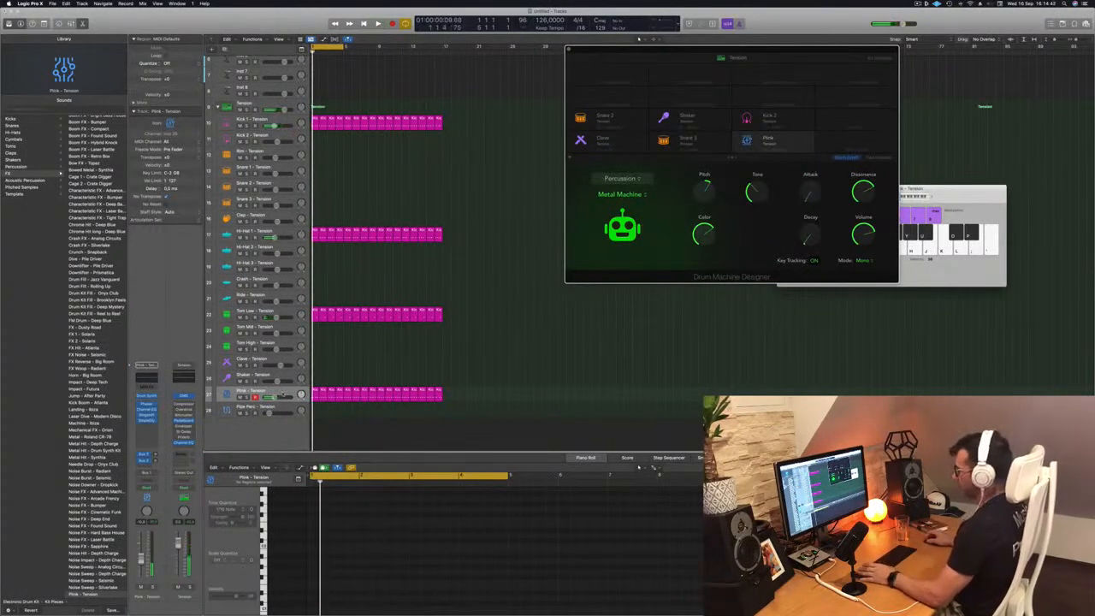
Step: Set the Plink track's automation mode to Touch and record a rising Attack knob movement while the four-bar loop plays
key("super+a")
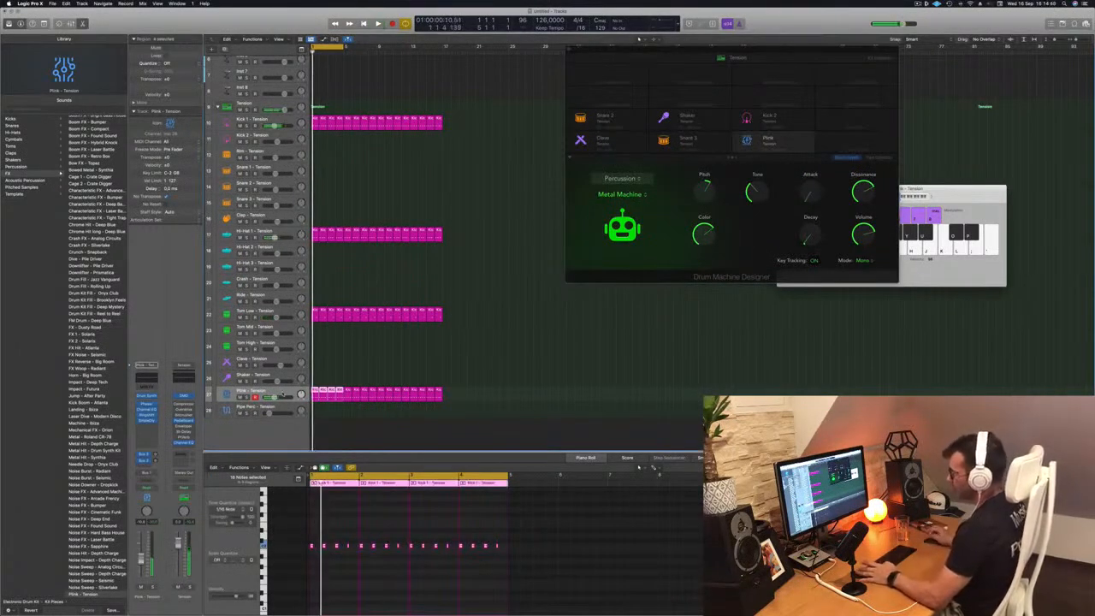
left_click(147, 488)
left_click(149, 495)
key("space")
mouse_move(825, 218)
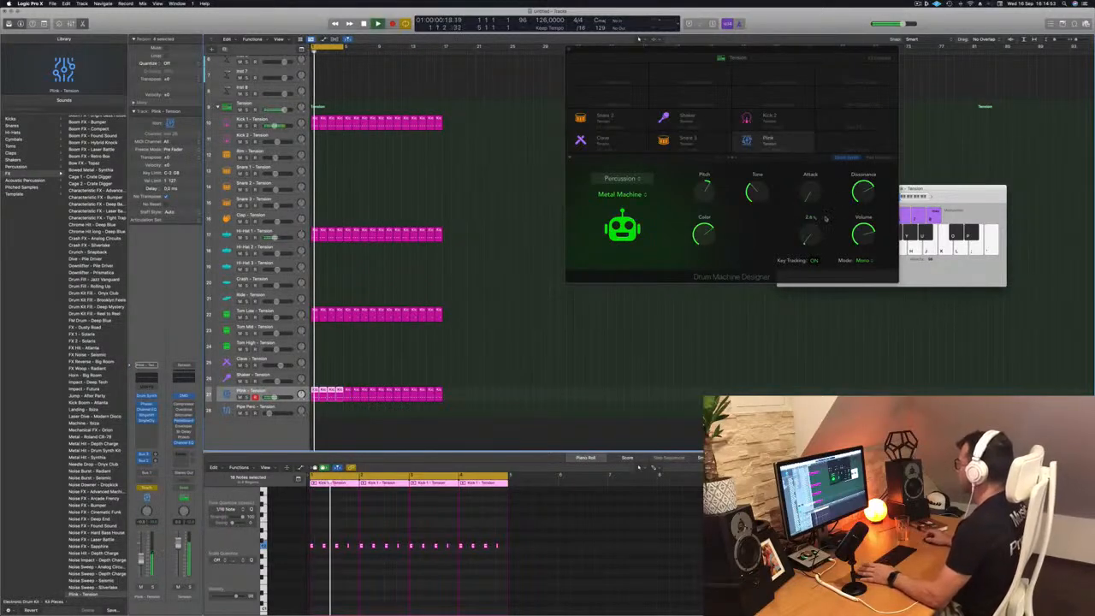
left_click(808, 195)
left_click_drag(811, 195, 804, 183)
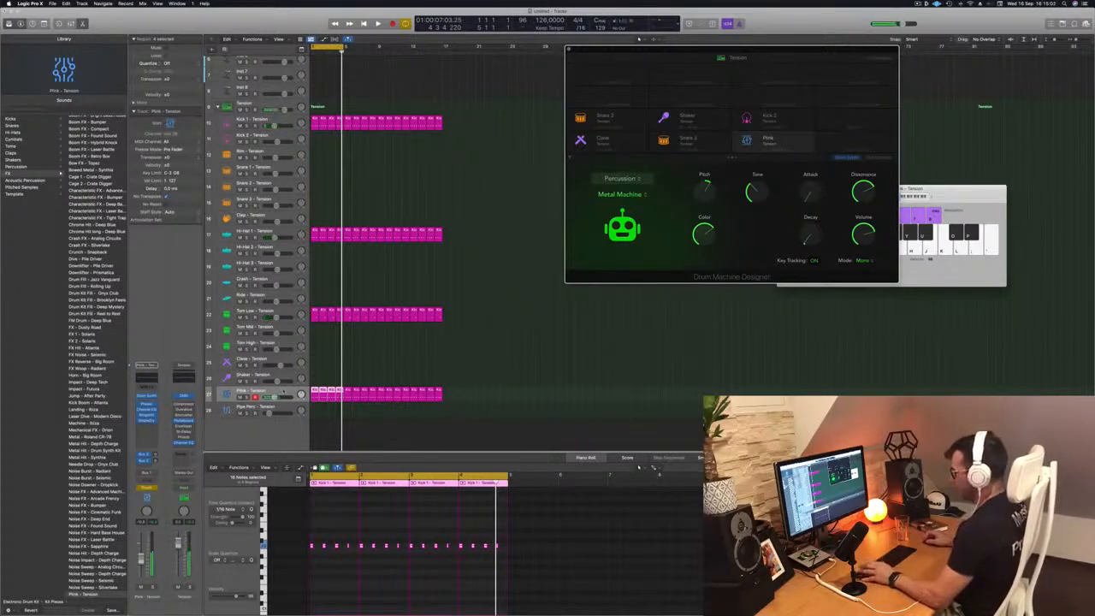
Step: Close the Musical Typing keyboard, show track automation and expand the Plink track's automation lanes
left_click(328, 369)
key("super+k")
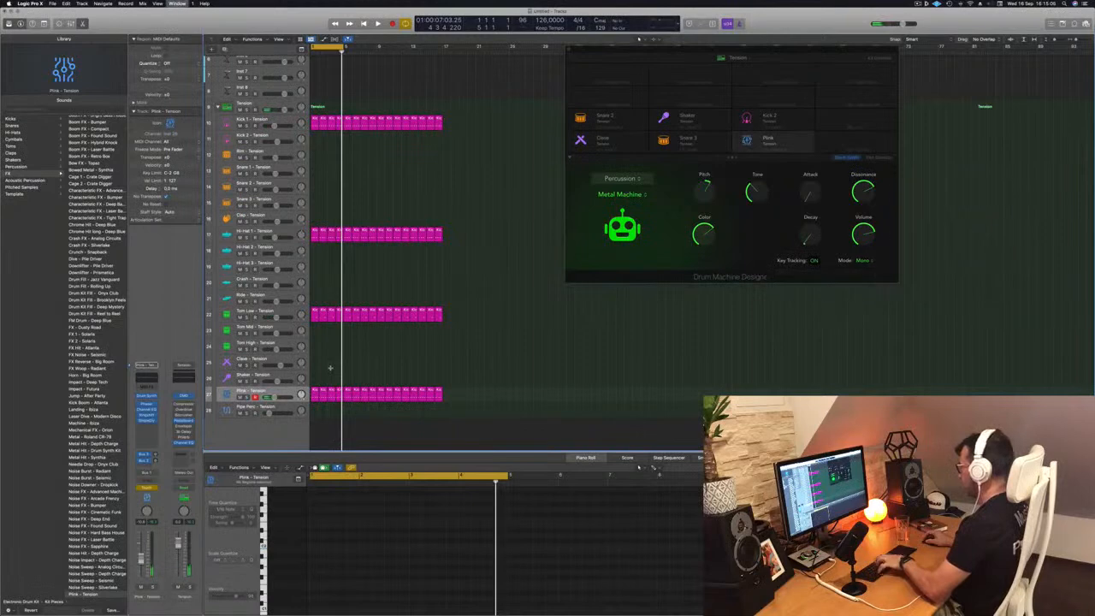
key("a")
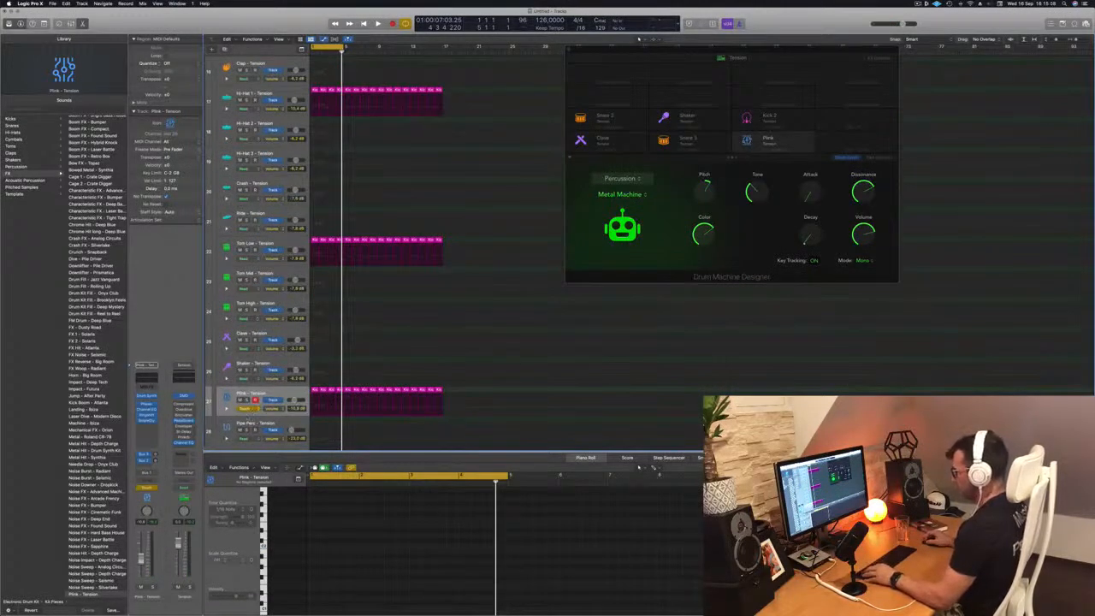
left_click(226, 408)
scroll(393, 339, "down", 3)
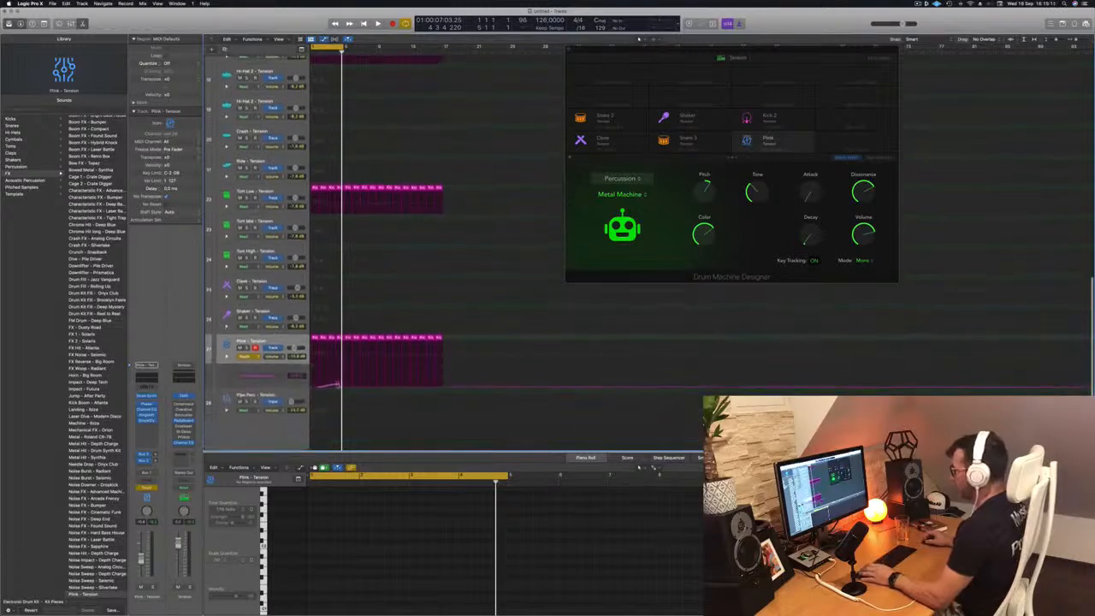
Step: Reshape Plink's Attack automation to rise until about bar 9 and fall by bar 17, and extend the cycle range to bar 17
left_click_drag(340, 385, 289, 387)
key("space")
key("space")
left_click_drag(379, 389, 383, 378)
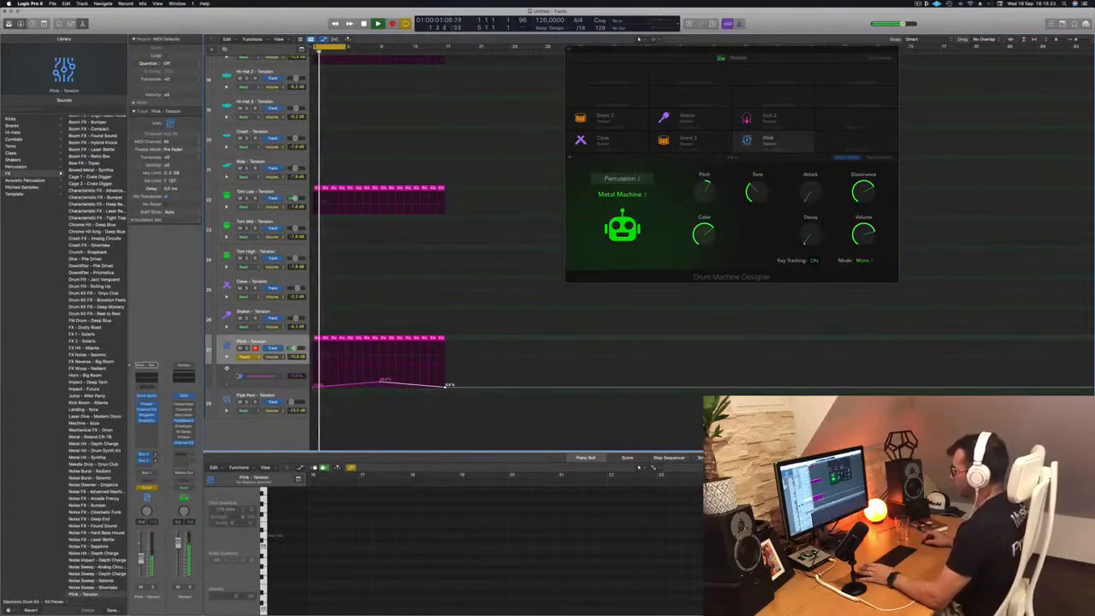
left_click_drag(345, 47, 445, 53)
Step: Try Read mode on the Plink track, return it to Touch and record a rising Decay knob movement during playback
left_click(245, 356)
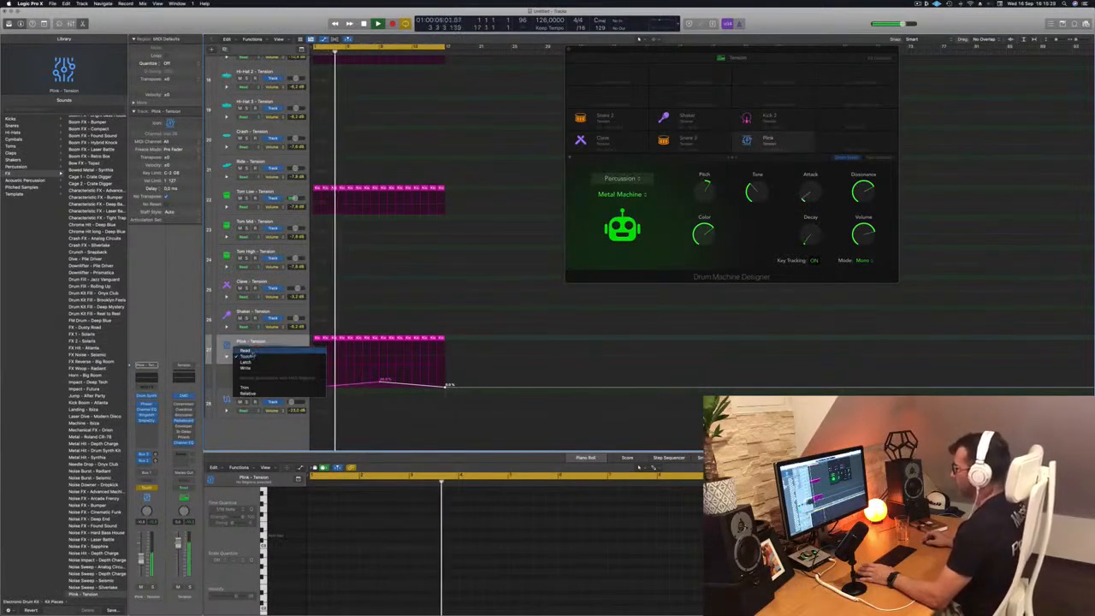
left_click(246, 362)
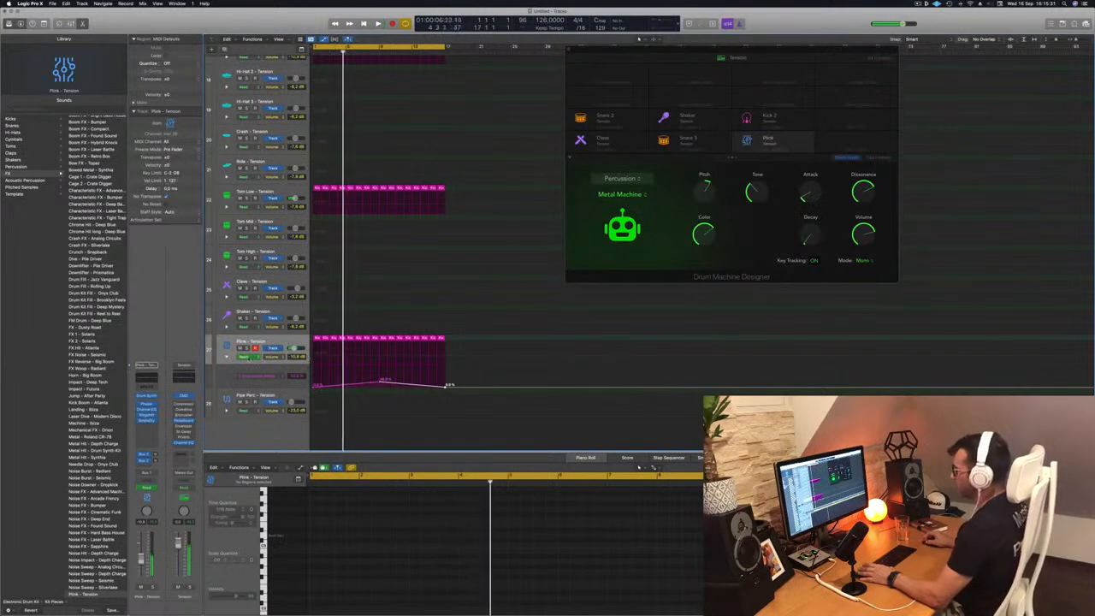
key("space")
left_click(248, 356)
left_click(247, 362)
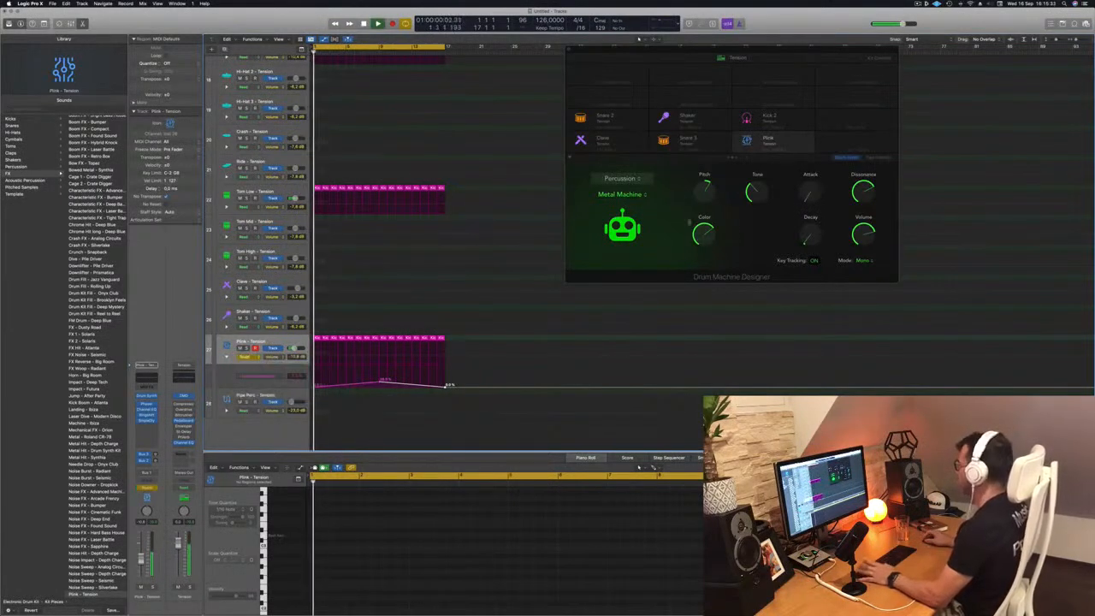
mouse_move(806, 239)
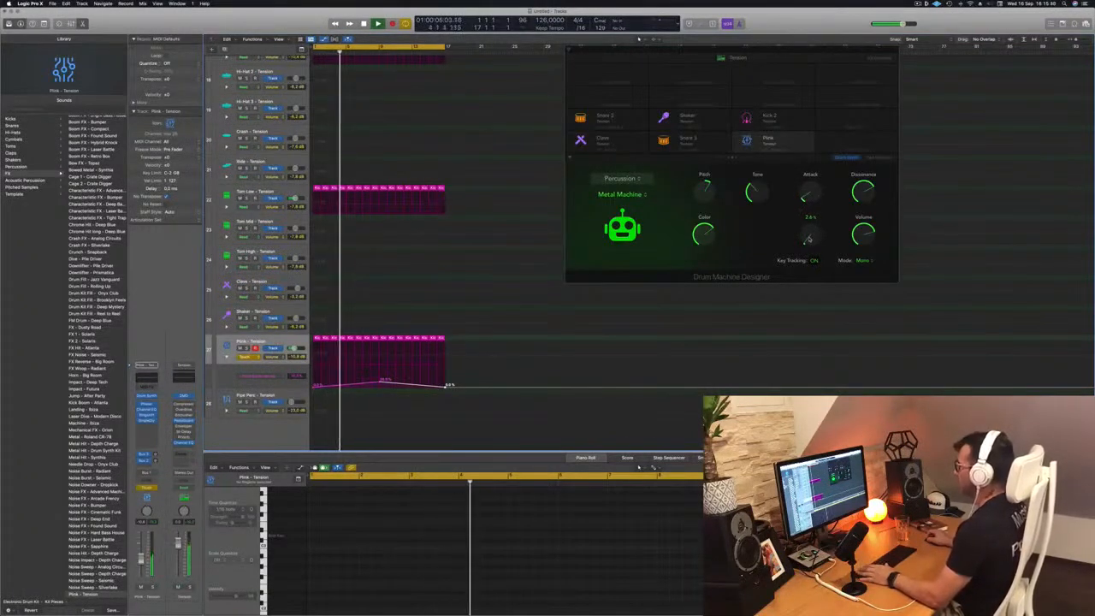
left_click(809, 238)
left_click_drag(808, 239, 809, 236)
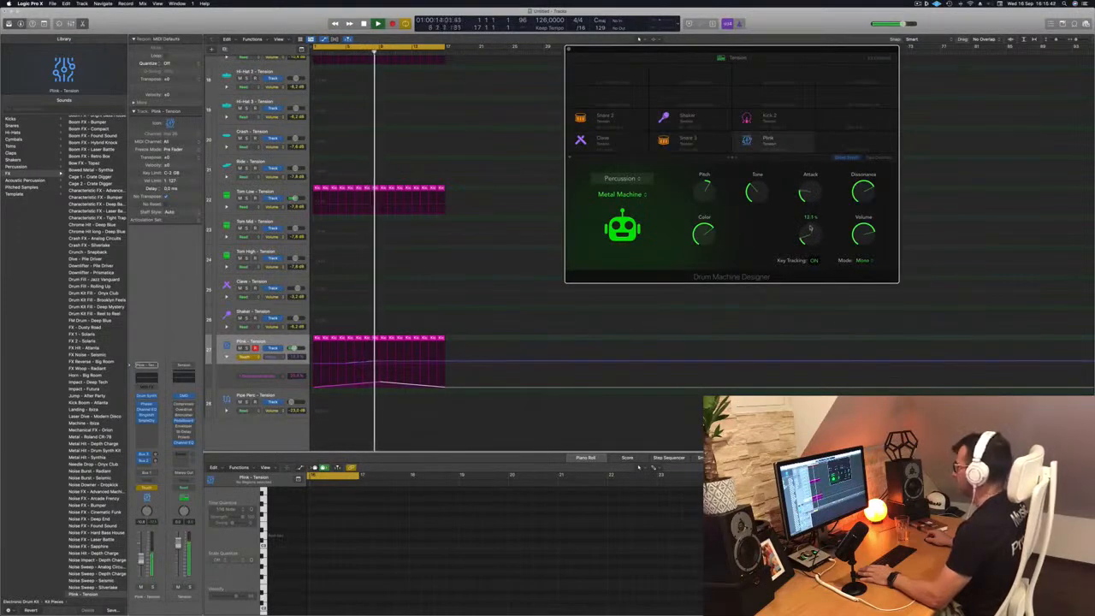
Step: Clear the recorded Decay points on the Plink track and draw a ramp falling from the start to about bar 9
key("Return")
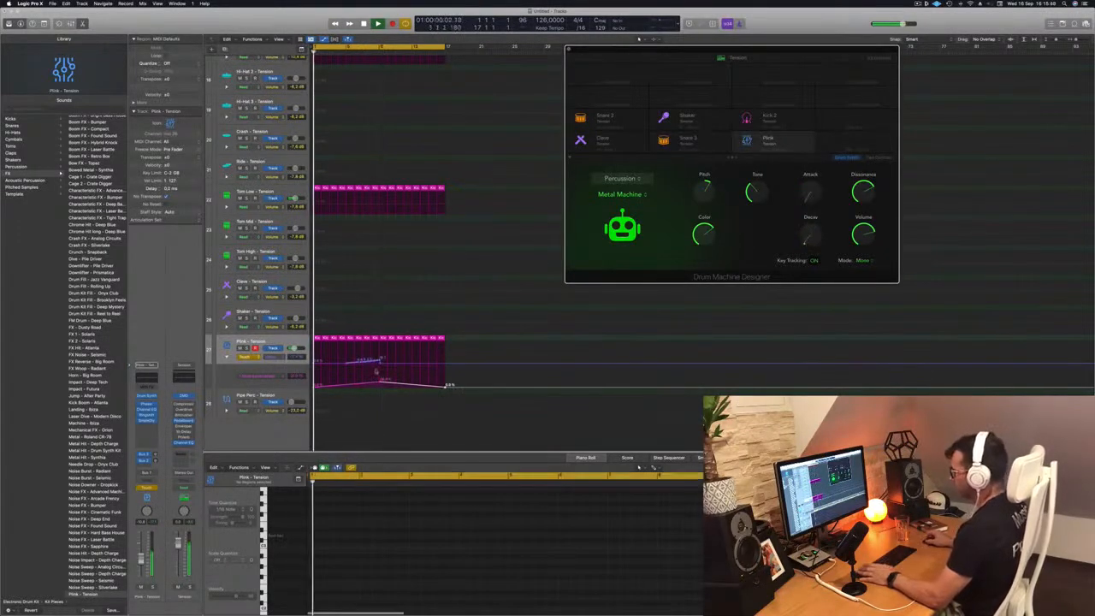
left_click_drag(380, 362, 315, 362)
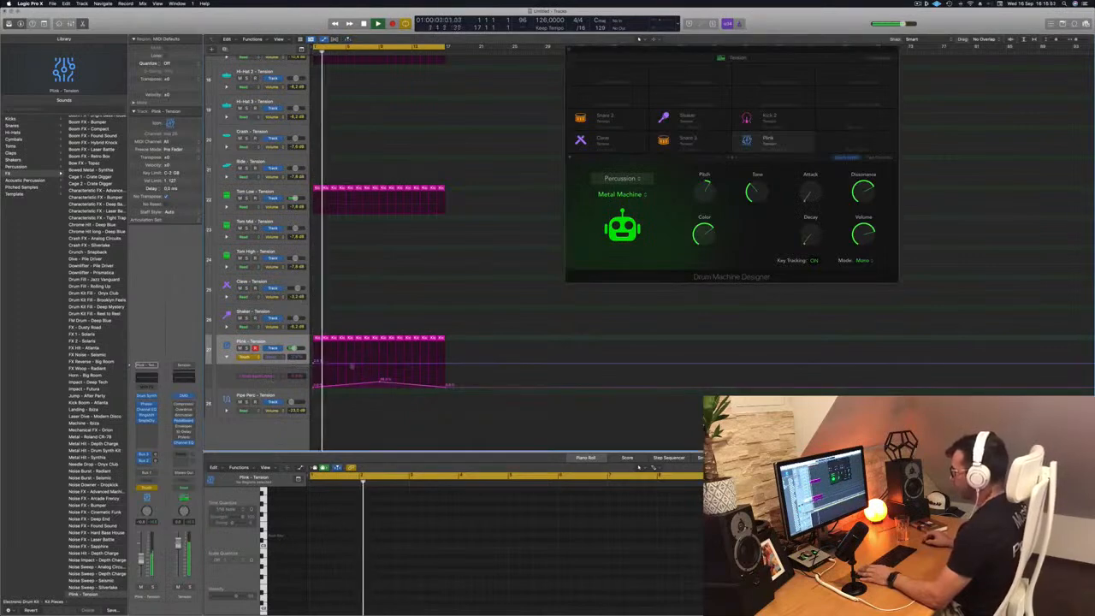
key("Return")
left_click(378, 363)
key("Return")
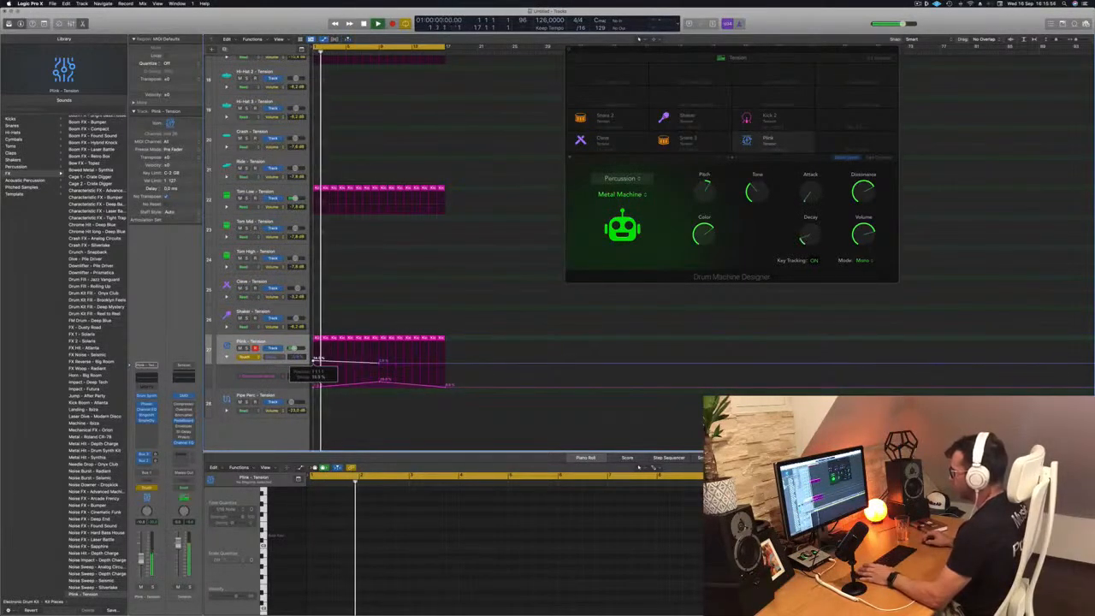
Step: Set Plink's automation mode to Read, raise the Decay curve again towards bar 17 and fine-tune its point near bar 9
left_click(250, 356)
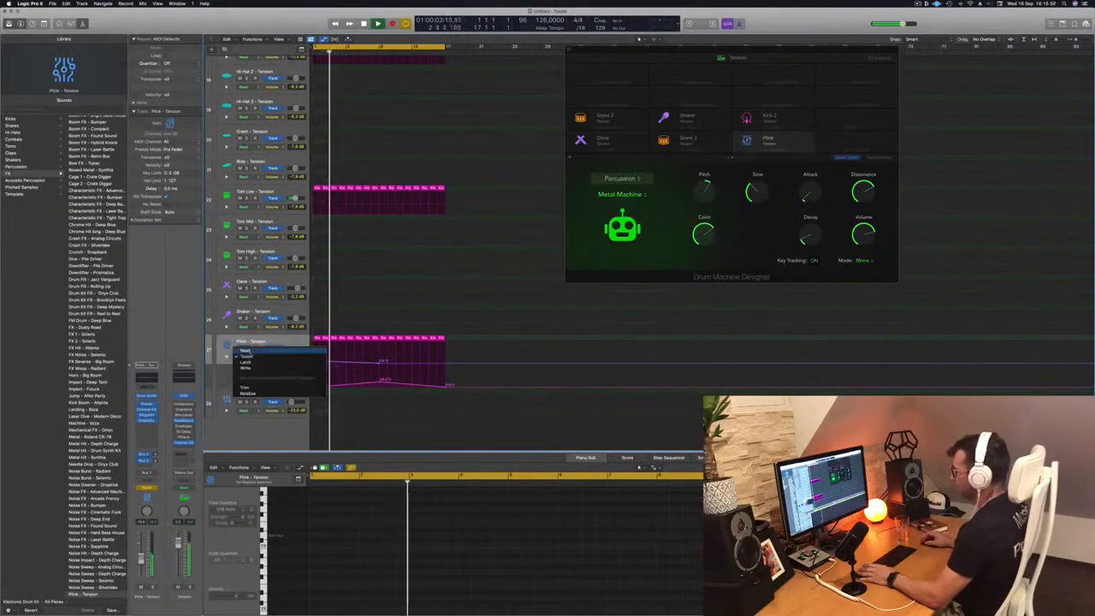
left_click(250, 349)
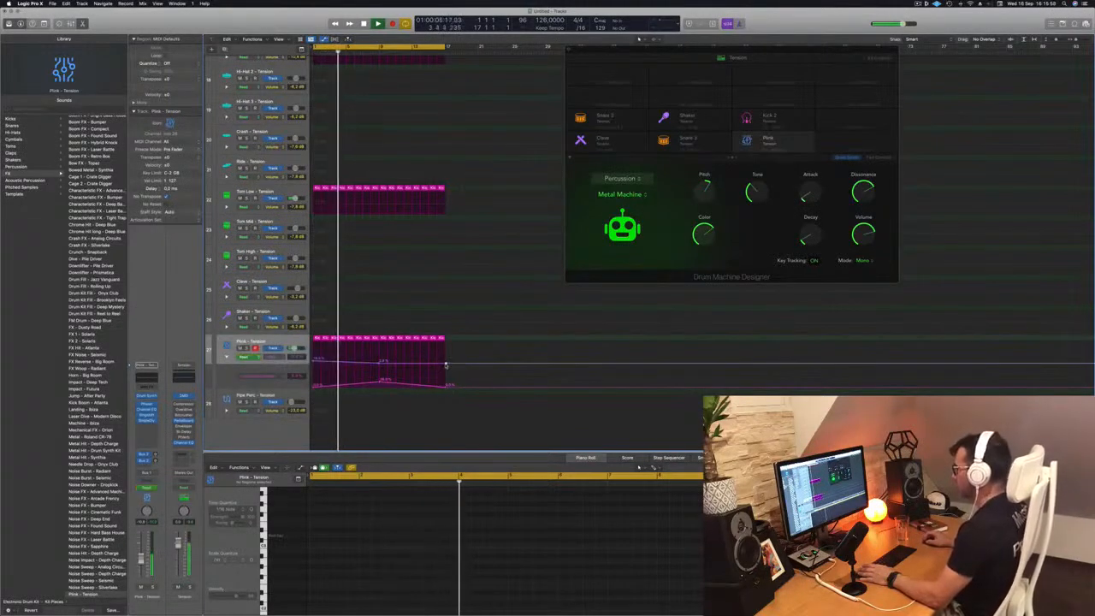
left_click_drag(445, 361, 443, 361)
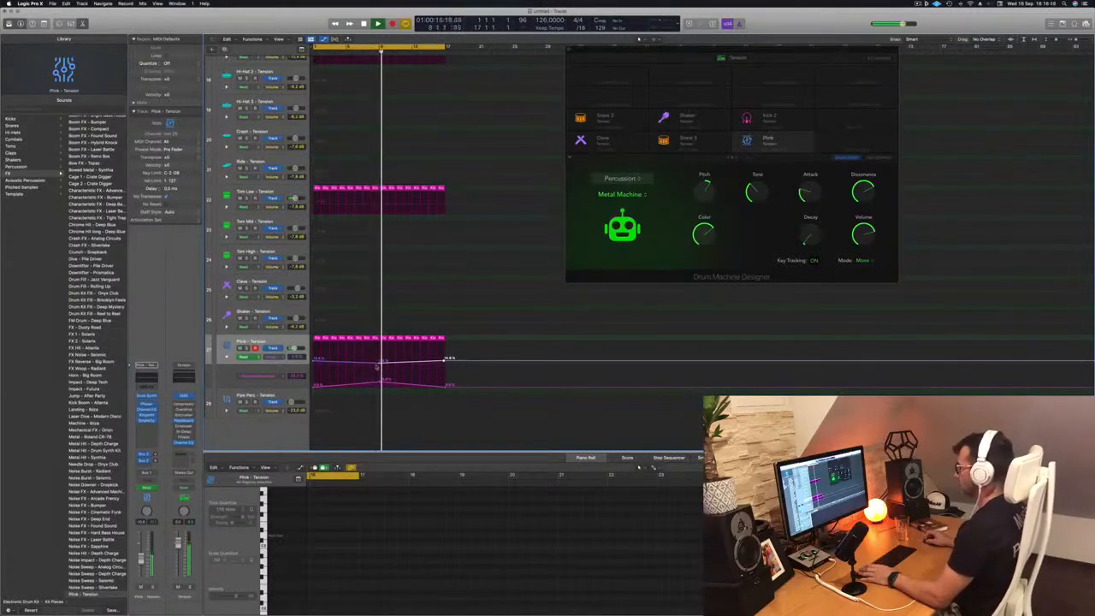
left_click_drag(379, 365, 379, 363)
key("Return")
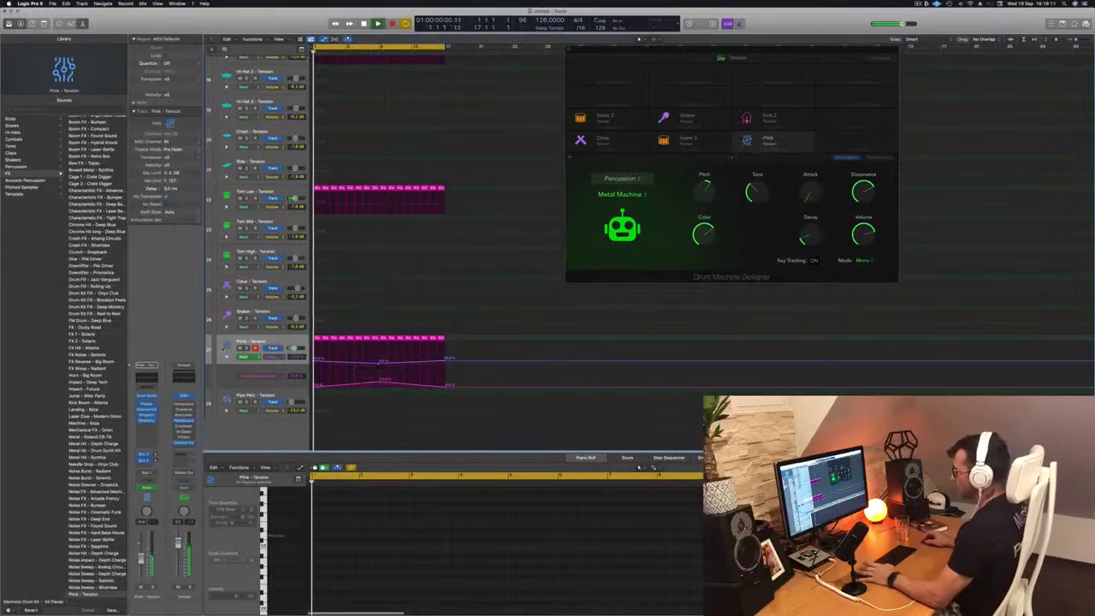
Step: Slightly lower the Attack automation peak near bar 9 on the Plink track and play from the start
left_click(252, 341)
key("Return")
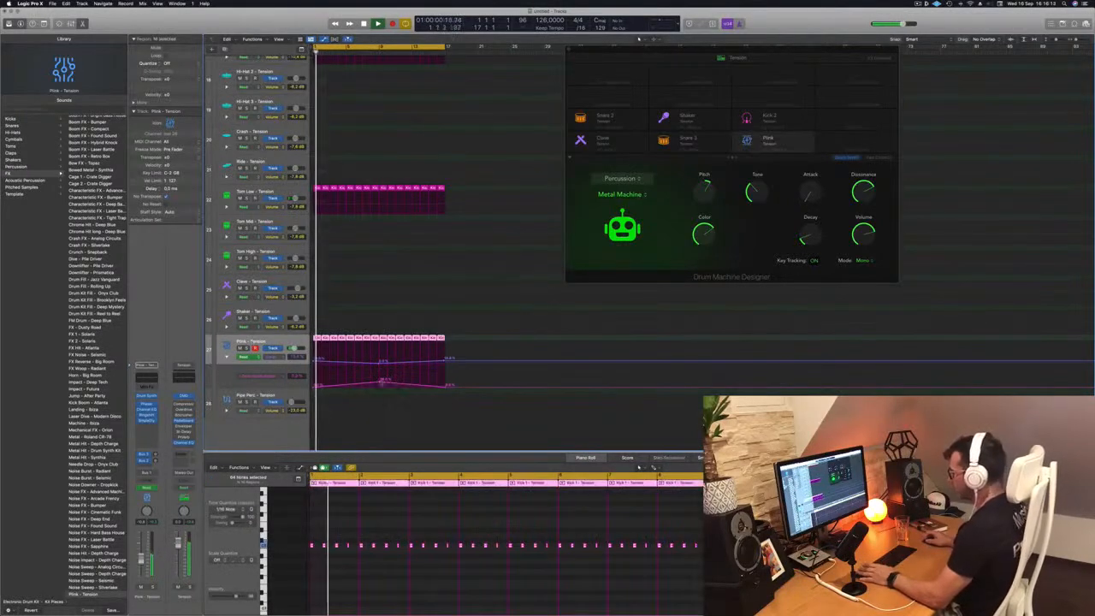
left_click_drag(381, 383, 380, 384)
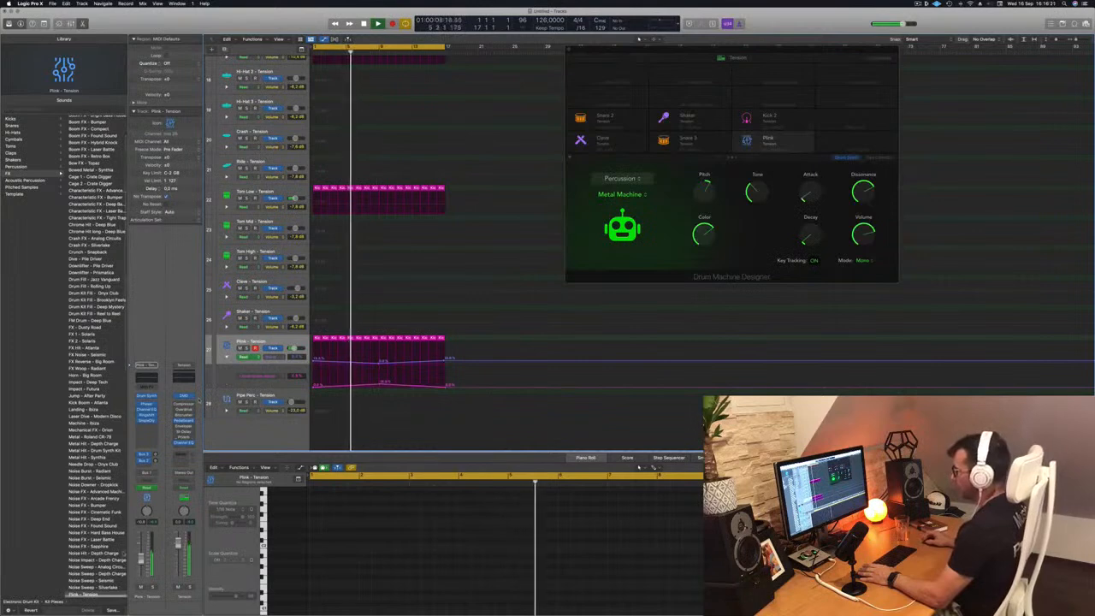
key("Return")
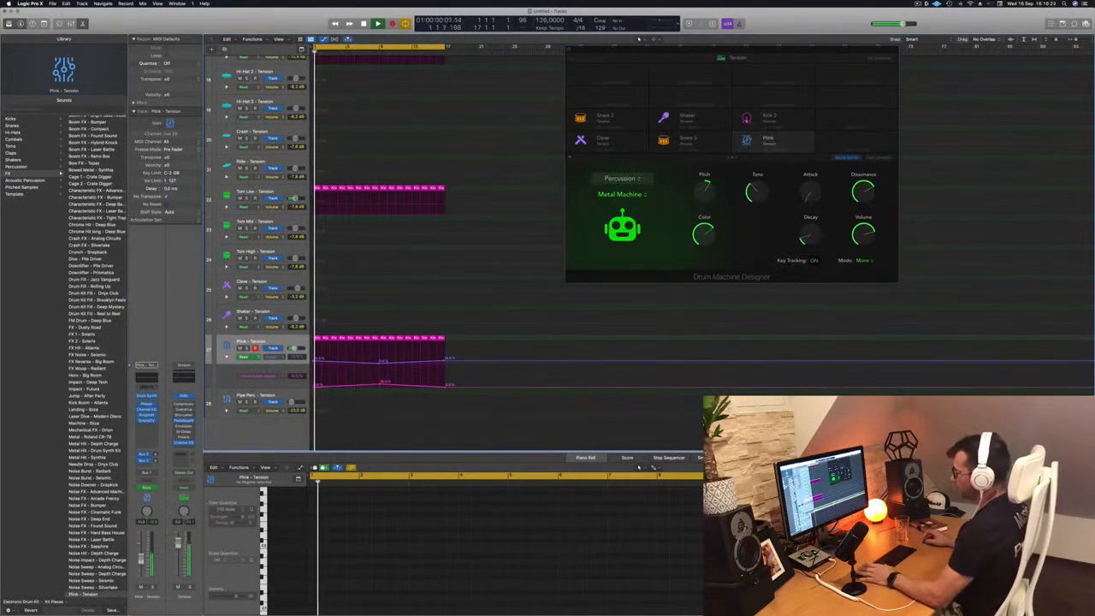
Step: Copy the first Hi-Hat 1 region to the start of the Hi-Hat 2 track
scroll(444, 253, "up", 4)
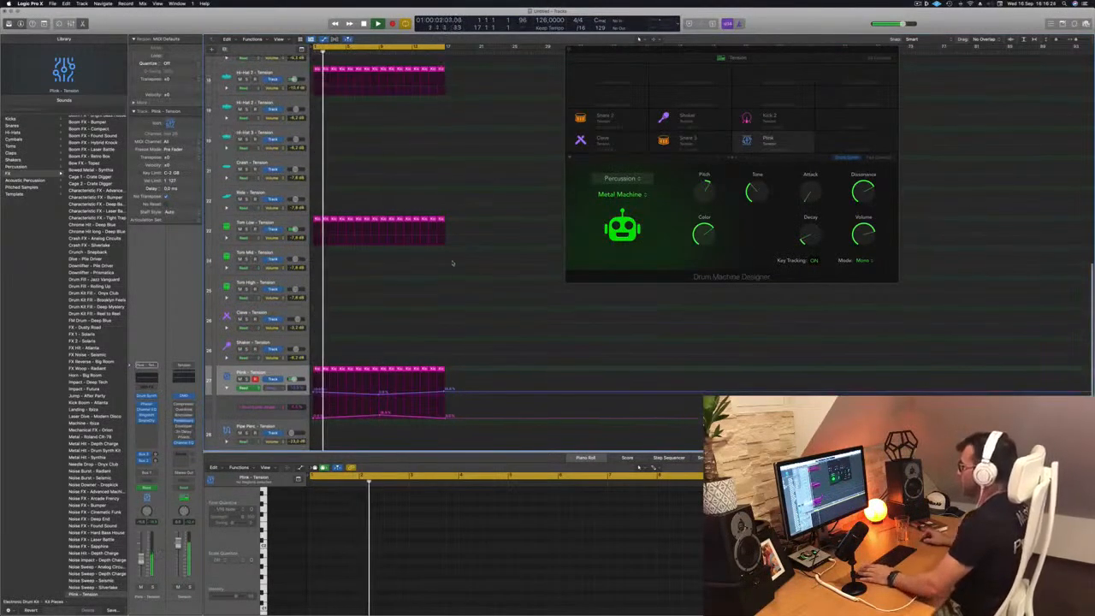
key("super+Up")
key("super+Up")
key("super+Up")
key("super+Up")
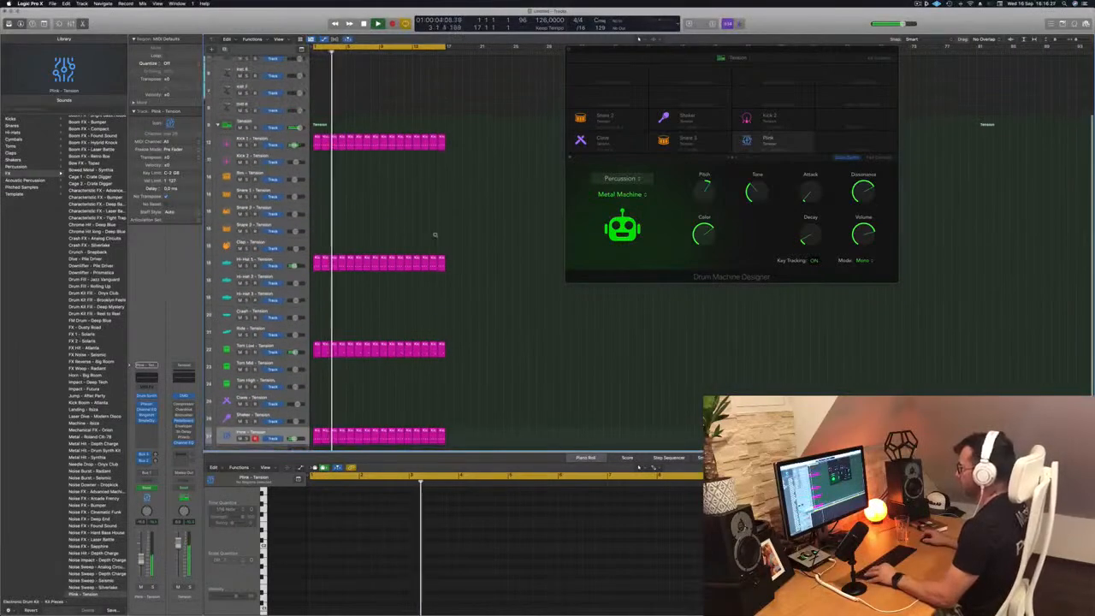
scroll(432, 267, "down", 2)
key("Return")
left_click(317, 229)
left_click_drag(316, 227, 317, 248)
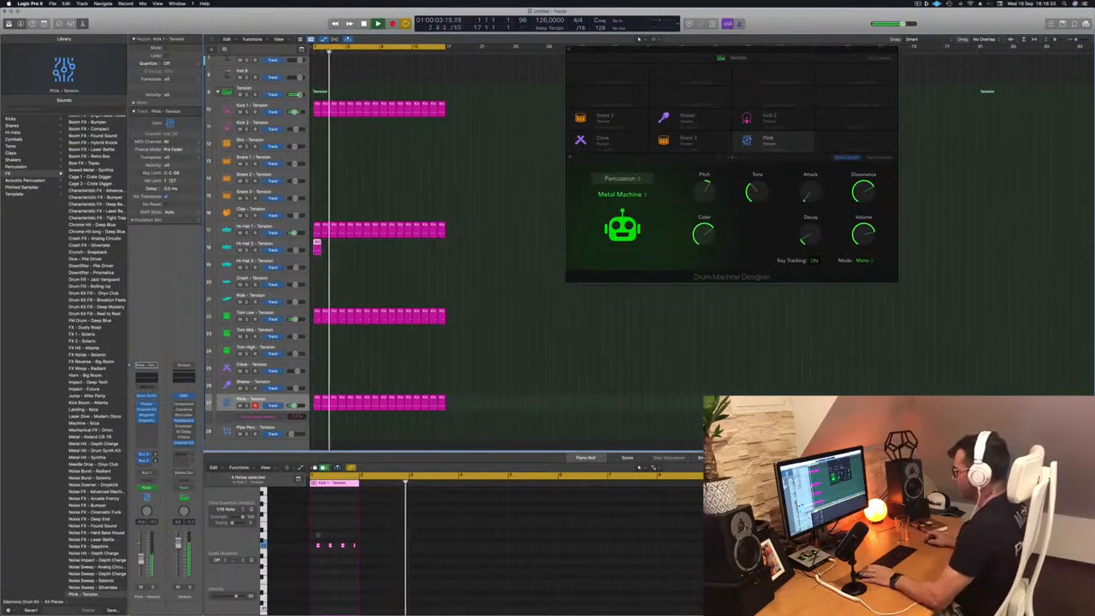
Step: Duplicate the four notes in the Hi-Hat 2 region onto neighbouring sixteenths, making three hits per beat, and play from the start
left_click_drag(354, 552, 326, 548)
key("super+Right")
key("super+Right")
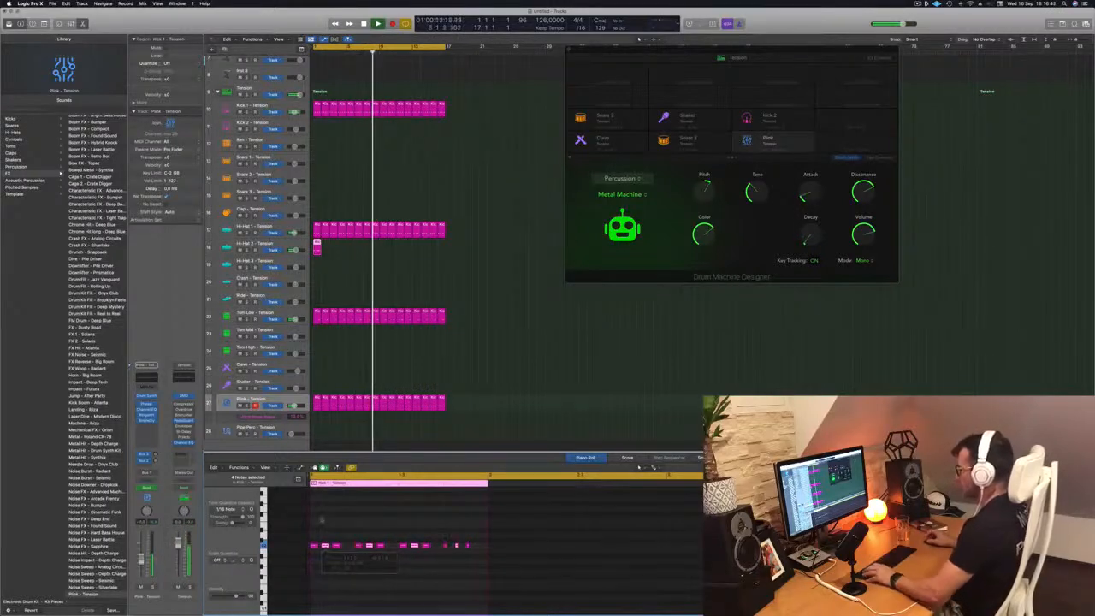
key("space")
key("space")
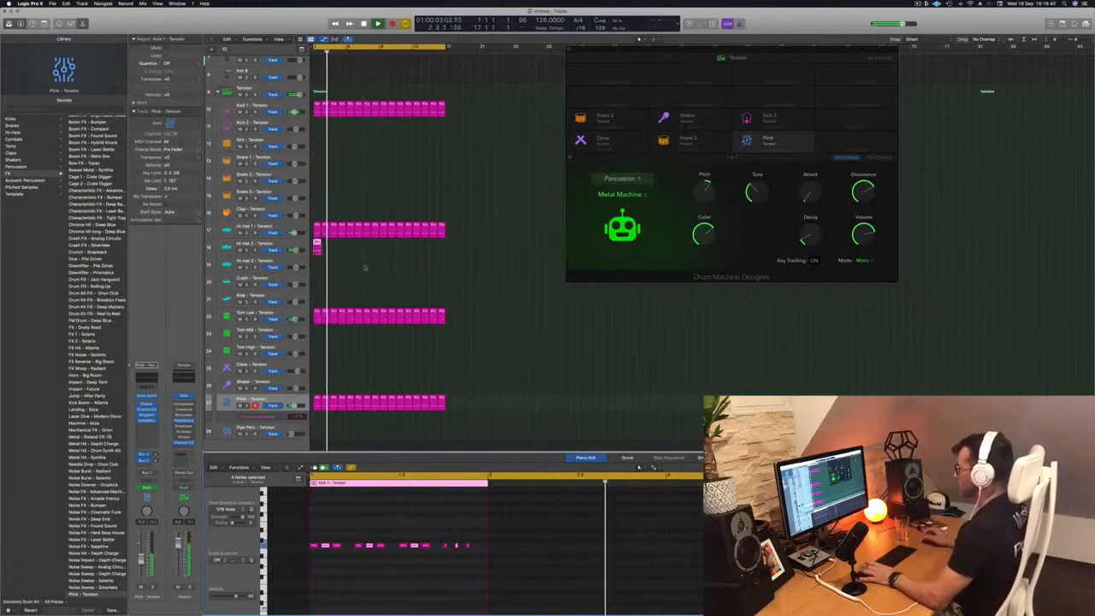
Step: Thin the Hi-Hat 2 pattern to two hits per beat and copy its region across all 16 bars
key("space")
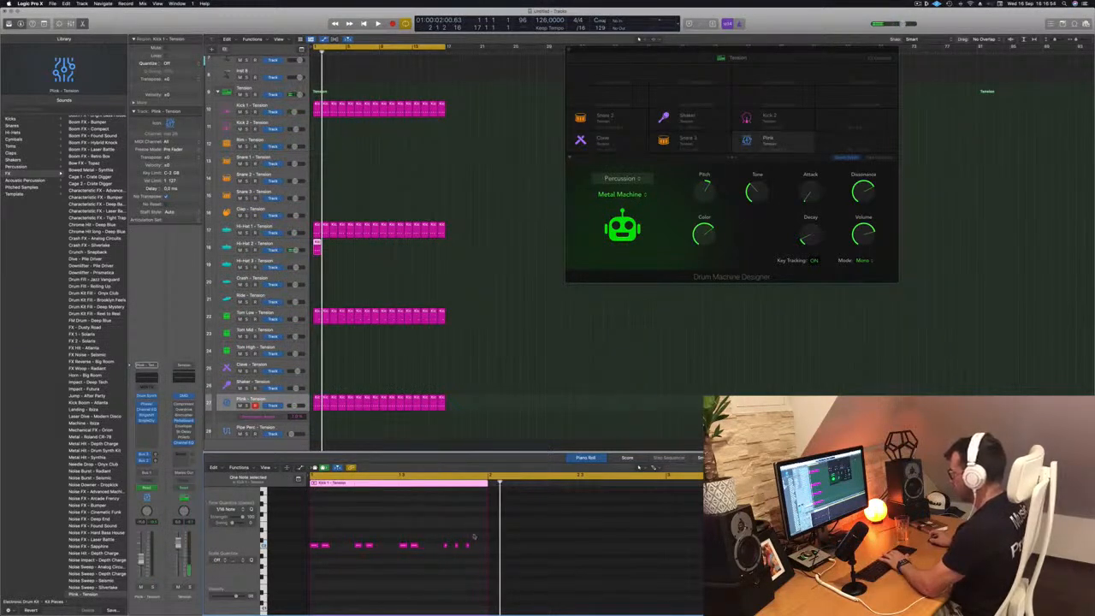
key("space")
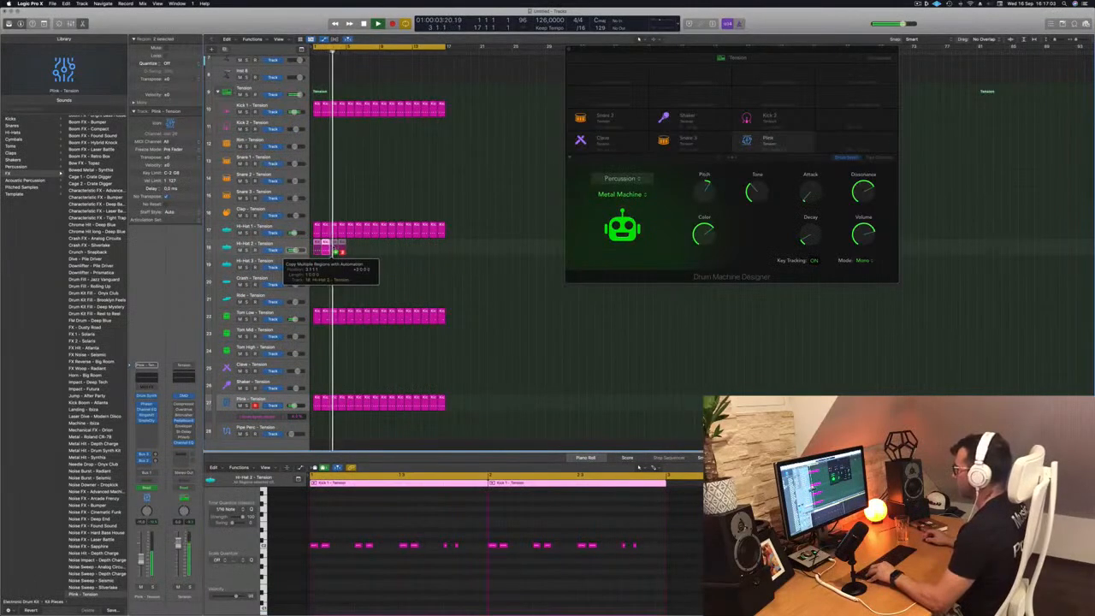
left_click_drag(317, 250, 388, 251)
left_click(354, 291)
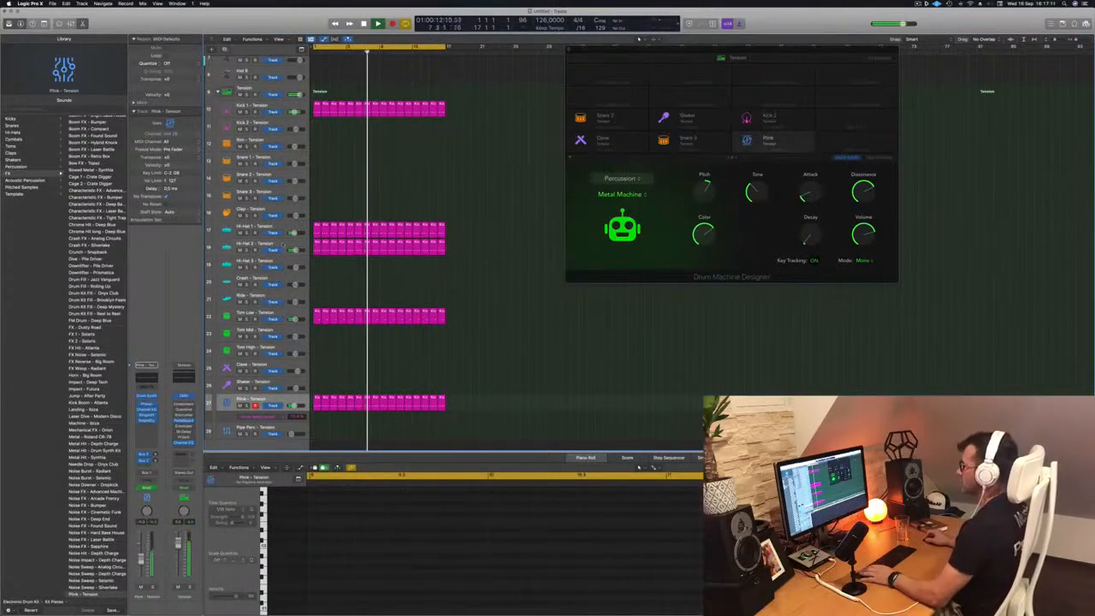
Step: Shape the Hi-Hat 2 sound with a longer Decay, Tone at 100% and Dirt at its minimum
left_click(284, 245)
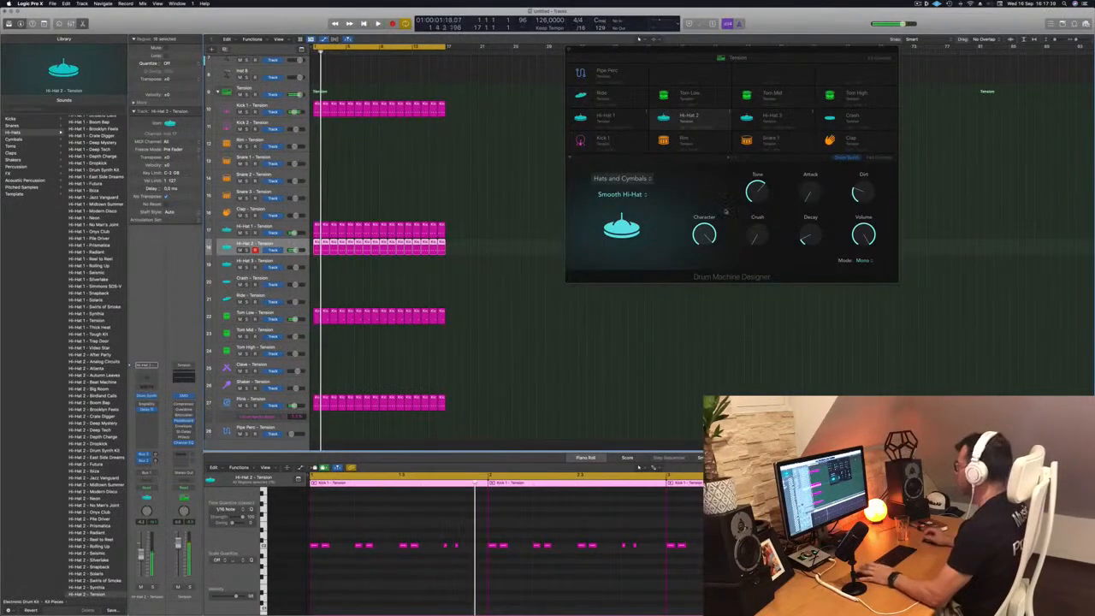
left_click(811, 238)
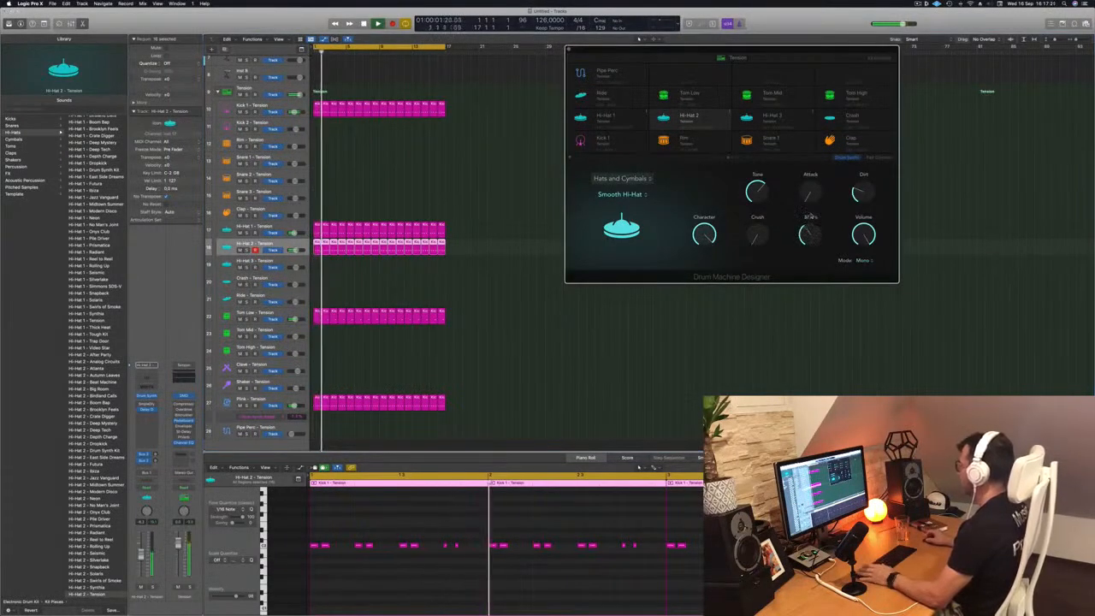
left_click_drag(818, 195, 812, 176)
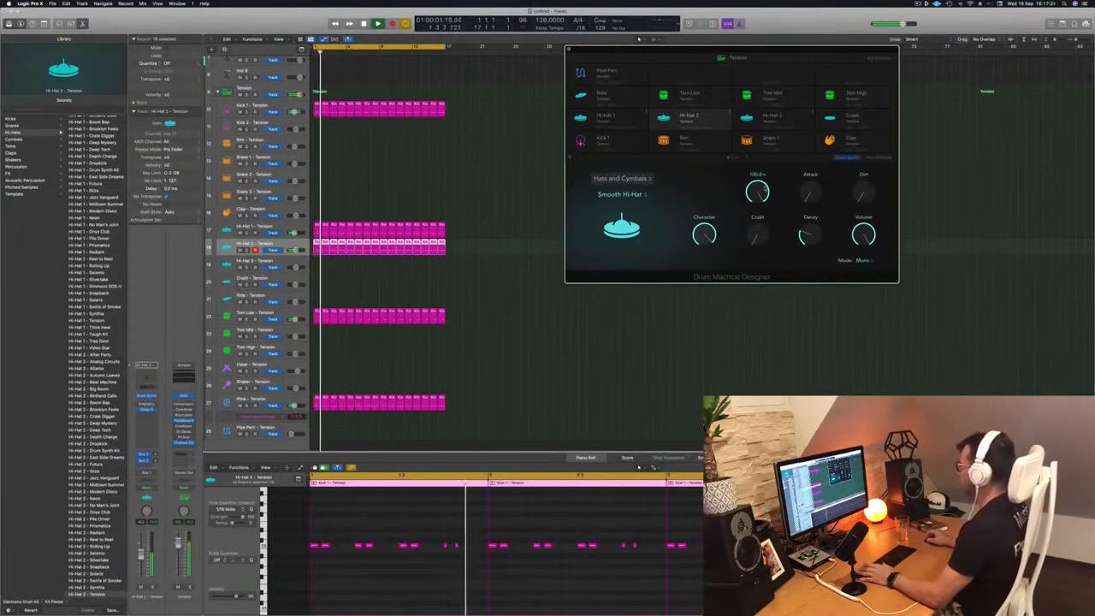
left_click_drag(704, 235, 707, 238)
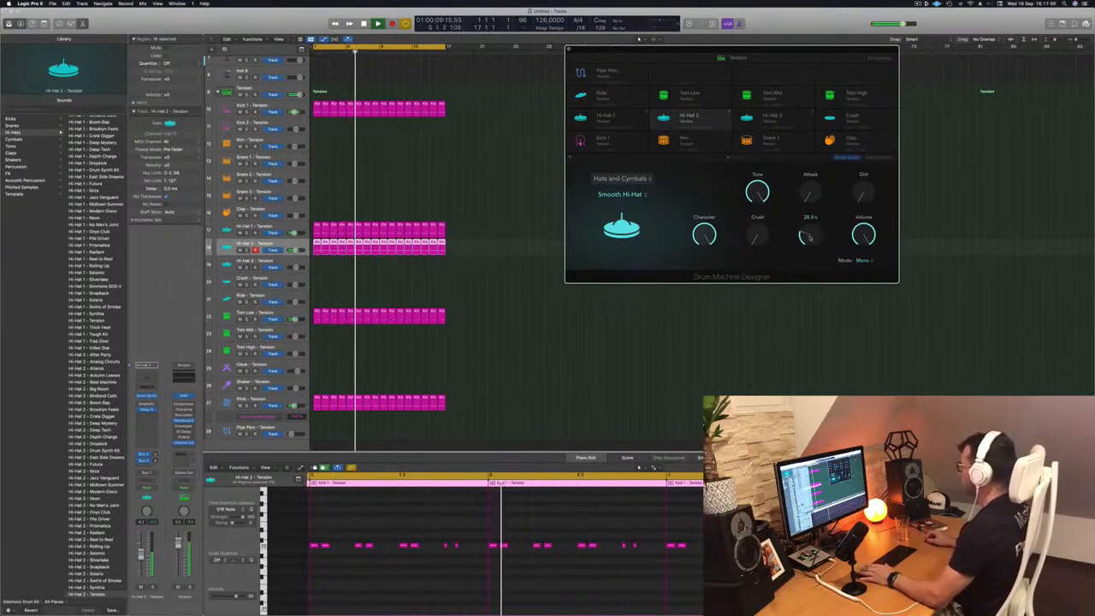
Step: Audition the Hi-Hat 2 track alone, then compare the groove with it muted and unmuted
key("s")
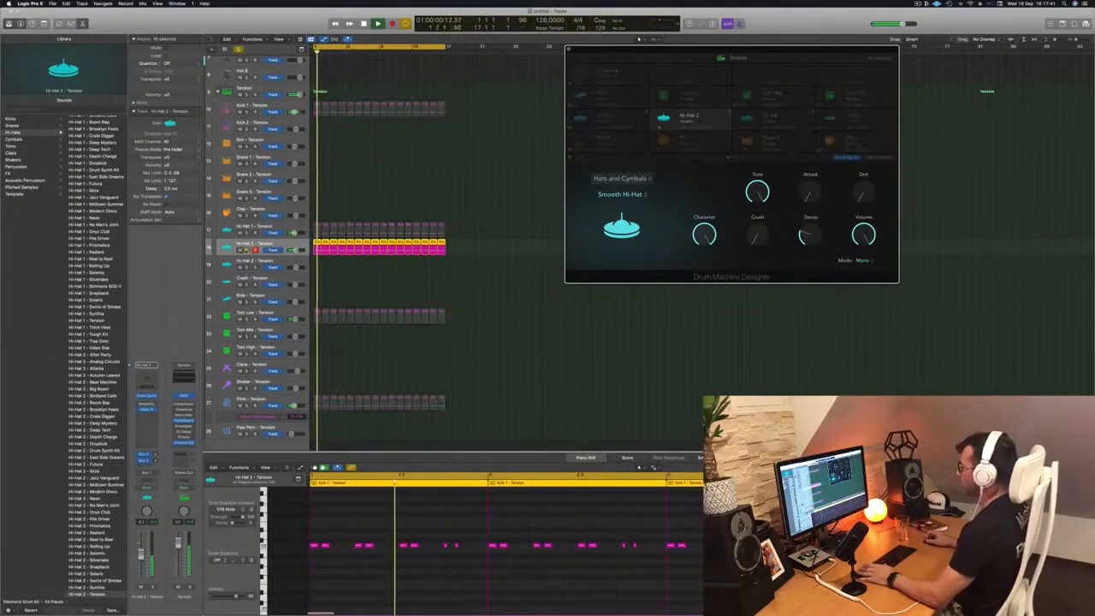
left_click(247, 250)
left_click(239, 250)
key("m")
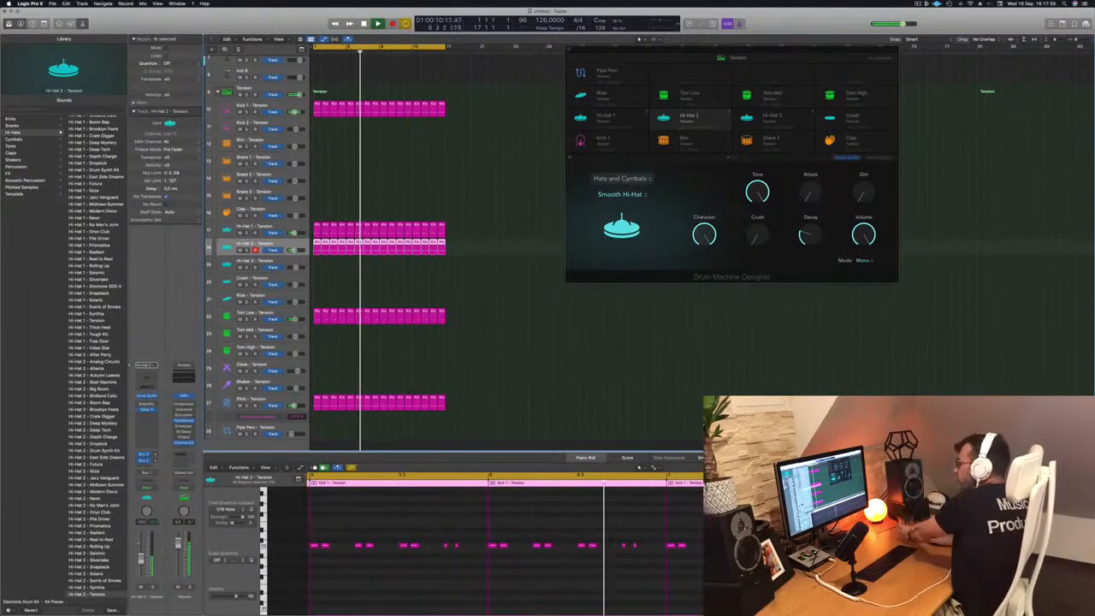
Step: Copy the first Tom Low region to the start of the Clave track and move its notes to the first and sixth sixteenths
scroll(360, 214, "down", 4)
key("space")
key("Return")
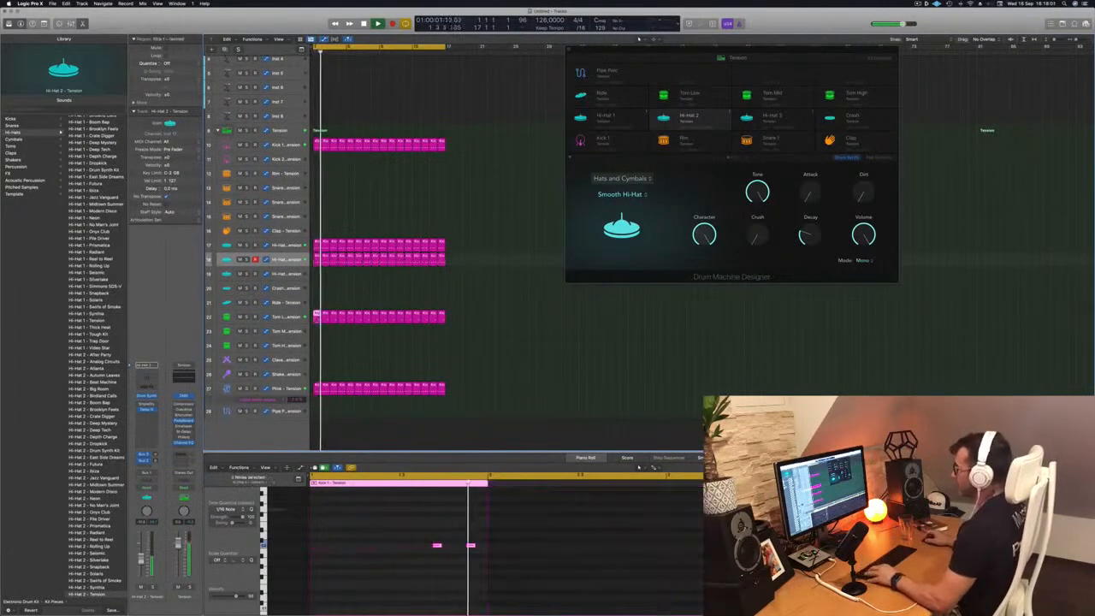
left_click_drag(316, 319, 317, 361, "alt")
left_click_drag(436, 544, 315, 546)
key("space")
key("space")
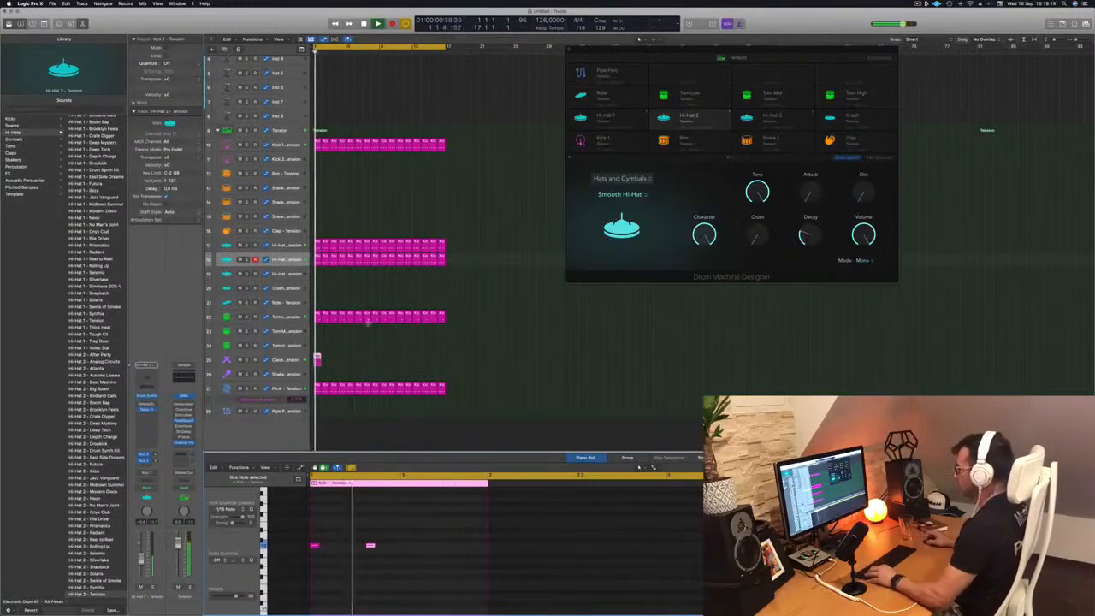
Step: Duplicate the Clave region until it fills all 16 bars and play the groove
left_click_drag(317, 359, 388, 365)
key("space")
key("space")
Step: Shape the Clave sound with minimal Attack, a very short Decay and reduced Dissonance
left_click(285, 359)
key("Return")
left_click(812, 197)
mouse_move(810, 242)
left_mouse_down()
mouse_move(811, 231)
mouse_move(809, 245)
left_mouse_up()
left_click_drag(853, 200, 871, 163)
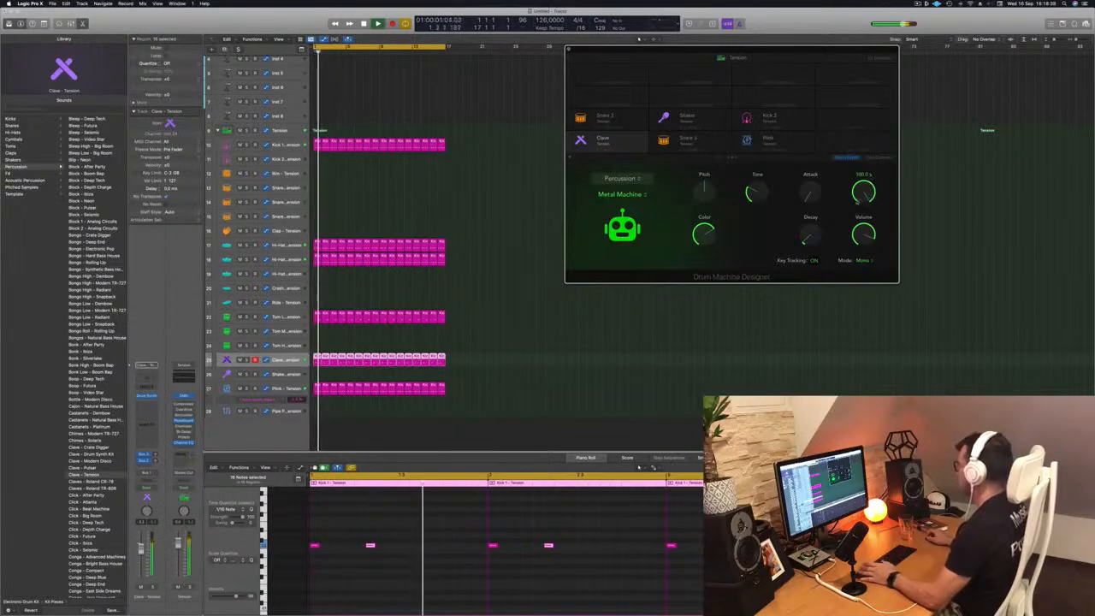
left_click_drag(860, 196, 858, 189)
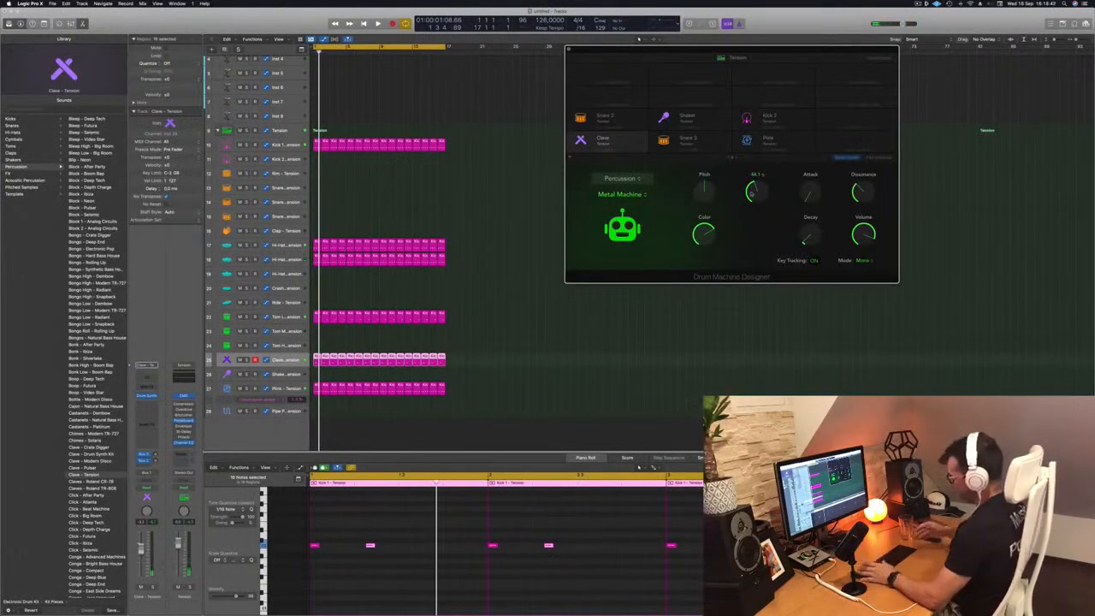
Step: Lower the Clave's Tone to about 31% and its Pitch, and turn down the track's volume during playback
key("space")
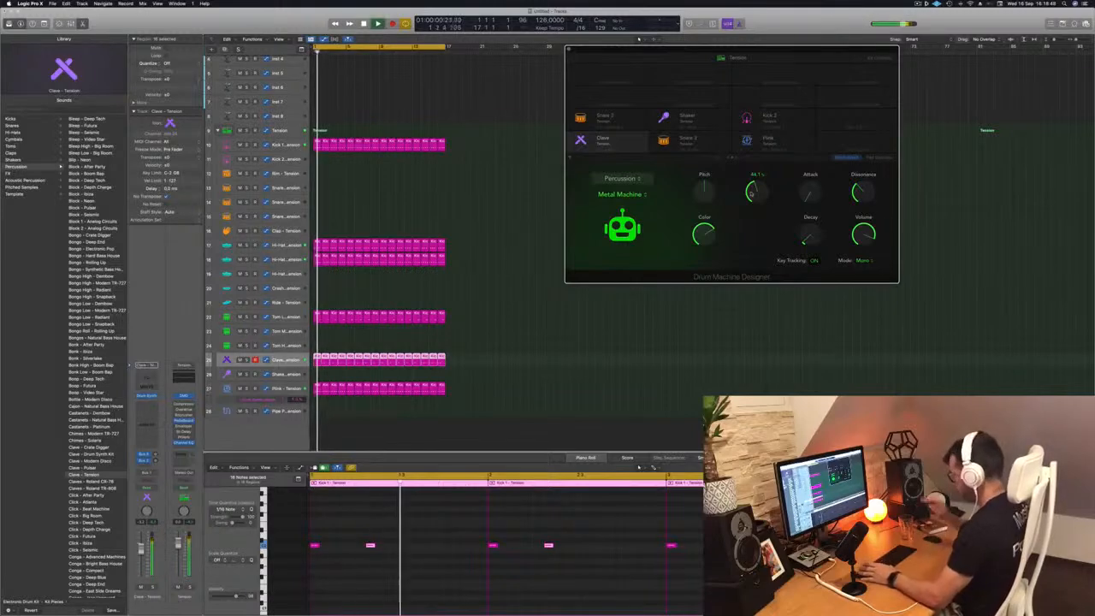
left_click_drag(756, 190, 756, 206)
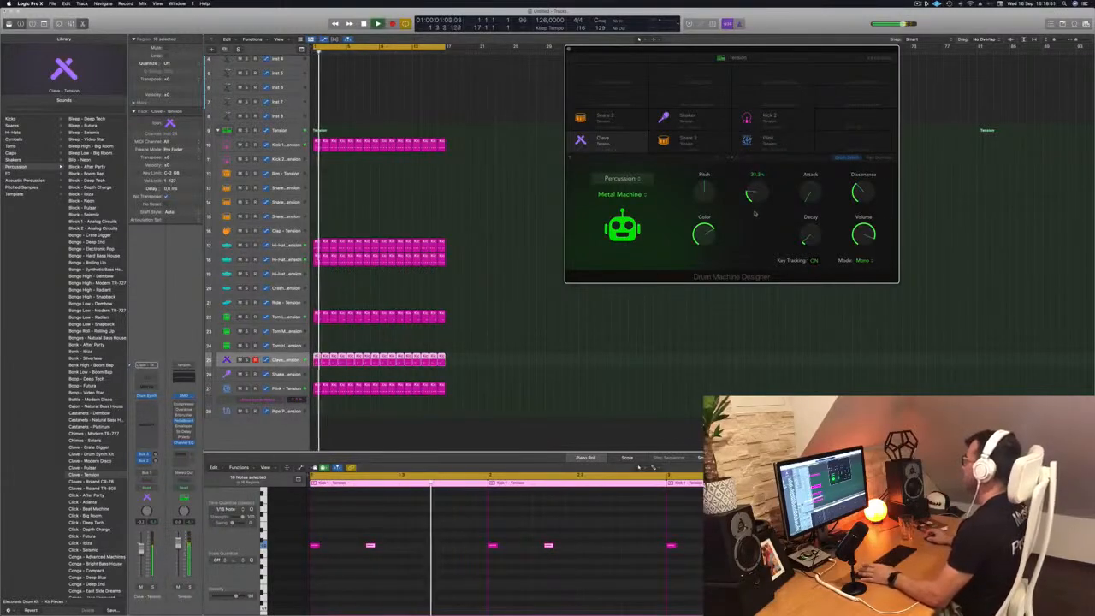
left_click_drag(704, 193, 702, 206)
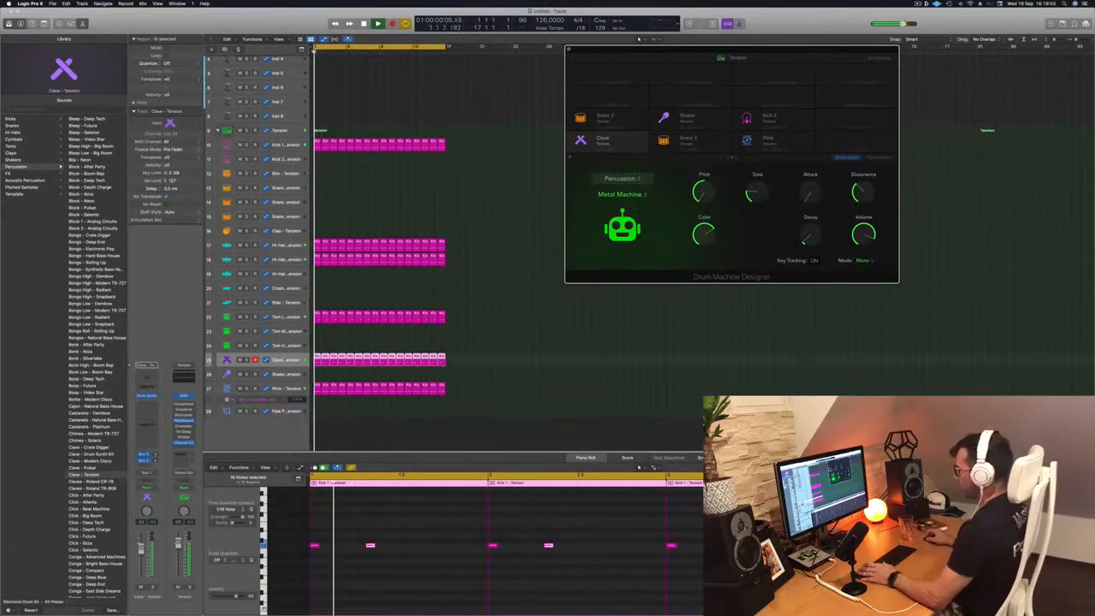
left_click(285, 362)
left_click_drag(141, 549, 141, 560)
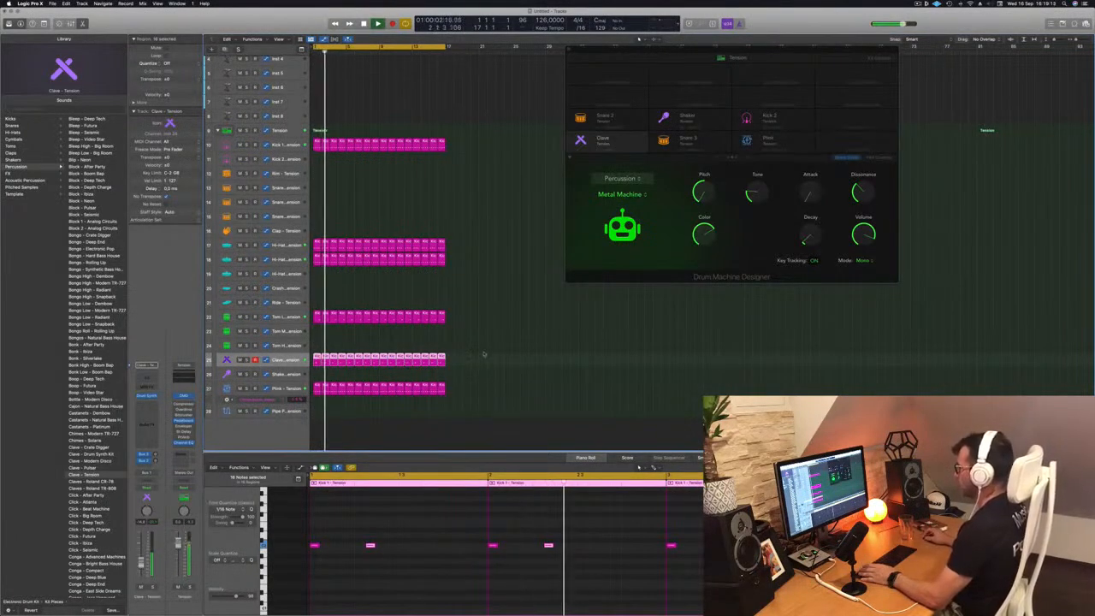
Step: Copy the first Kick 1 region to the start of the Snare 1 track, keeping only hits on beats 2 and 4
left_click_drag(686, 54, 572, 71)
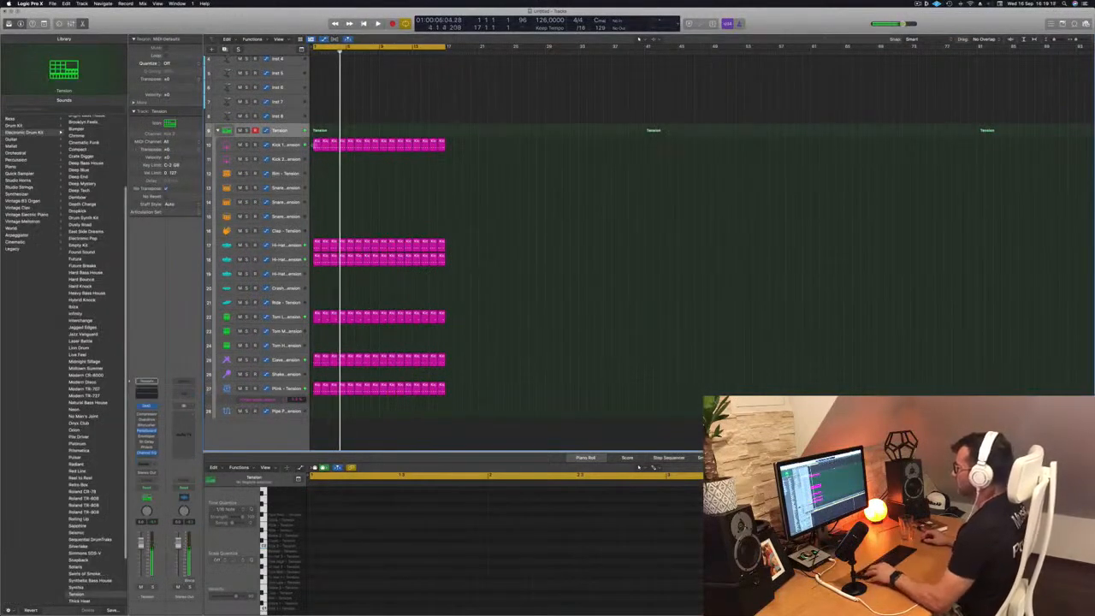
left_click(316, 147)
left_click_drag(317, 146, 318, 186)
left_click_drag(341, 533, 317, 556)
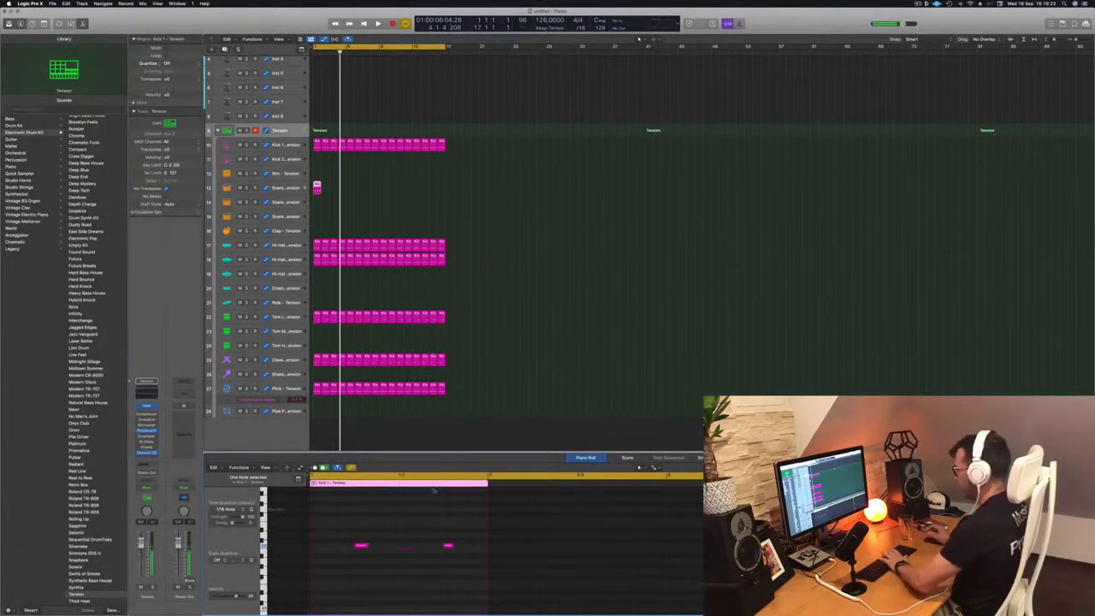
key("space")
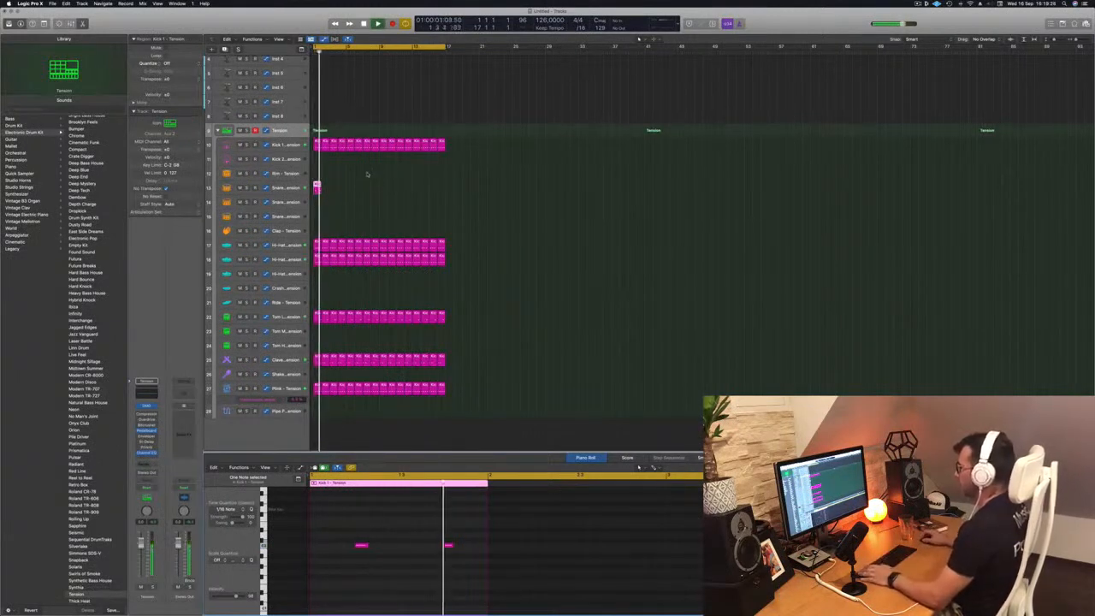
Step: Duplicate the Snare 1 region across all 16 bars and play the groove
left_click_drag(317, 187, 337, 188)
left_click_drag(324, 188, 382, 191)
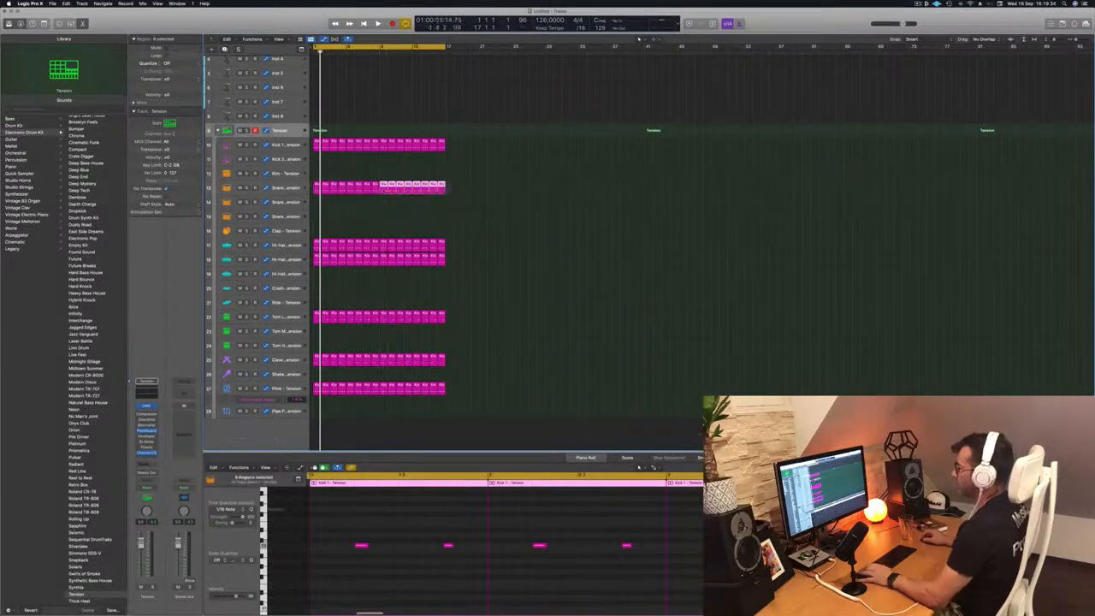
key("space")
Step: Shape the Snare 1 Synthetic Side Stick with minimum Tension and a larger Size, and transpose all the Snare 1 notes up
left_click(282, 187)
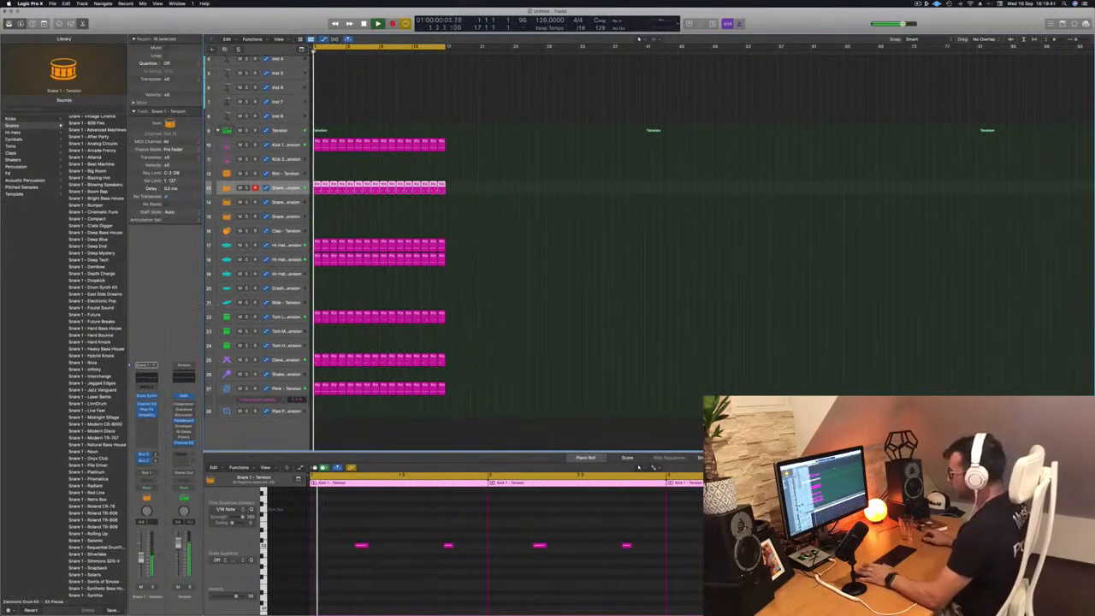
left_click(147, 397)
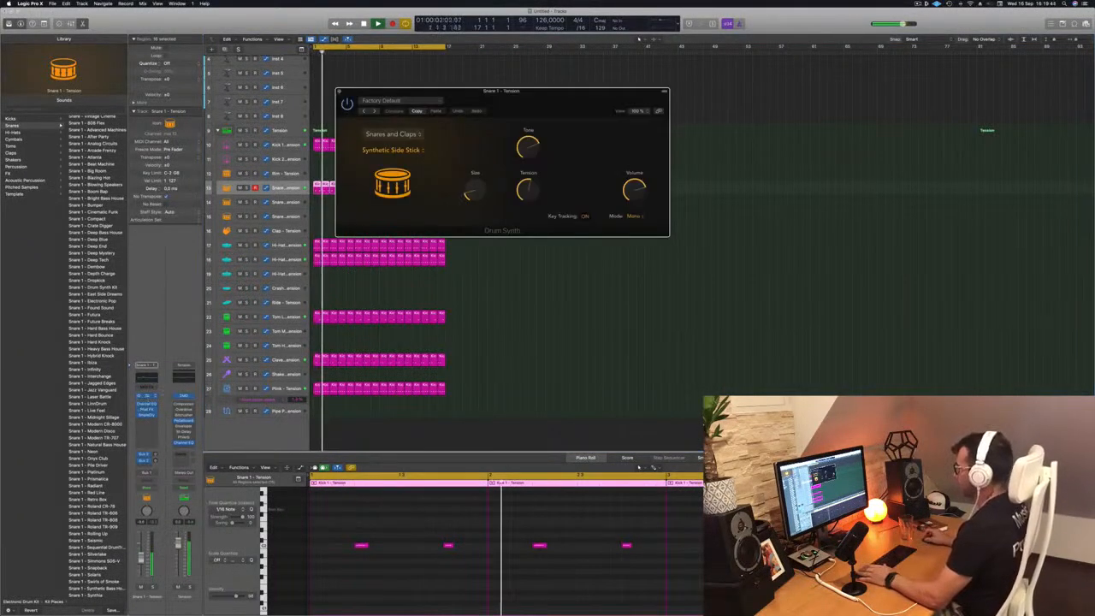
left_click_drag(525, 86, 643, 161)
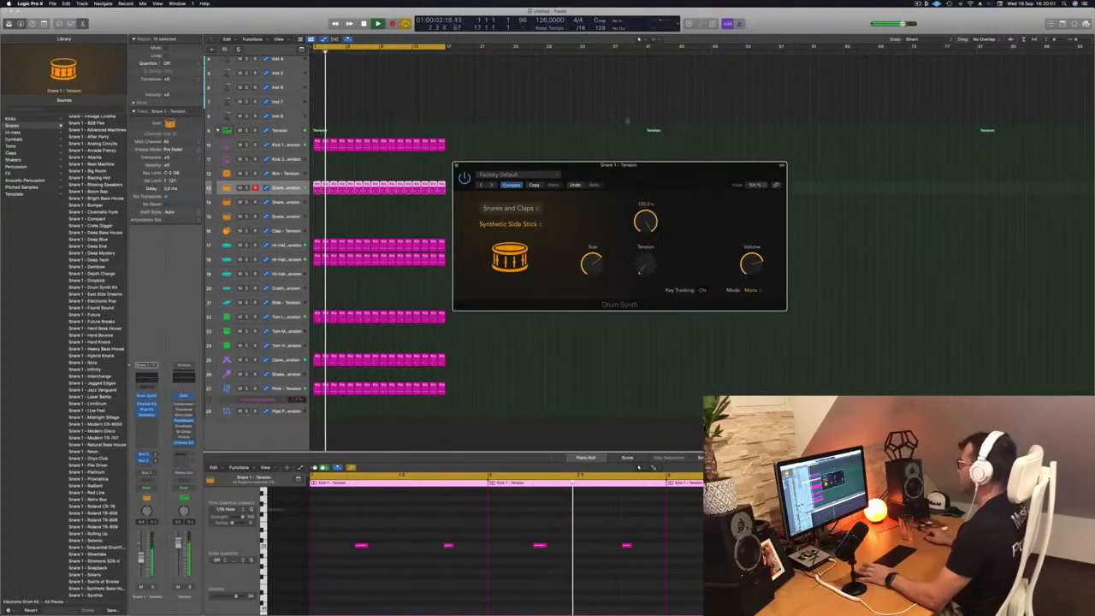
left_click_drag(676, 178, 665, 171)
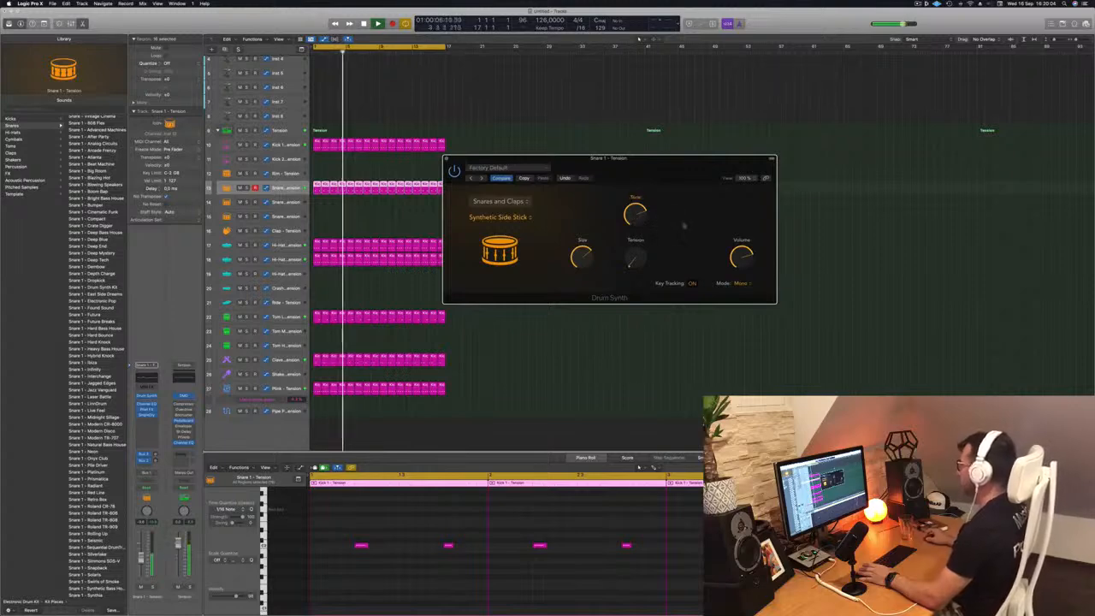
left_click_drag(687, 163, 737, 114)
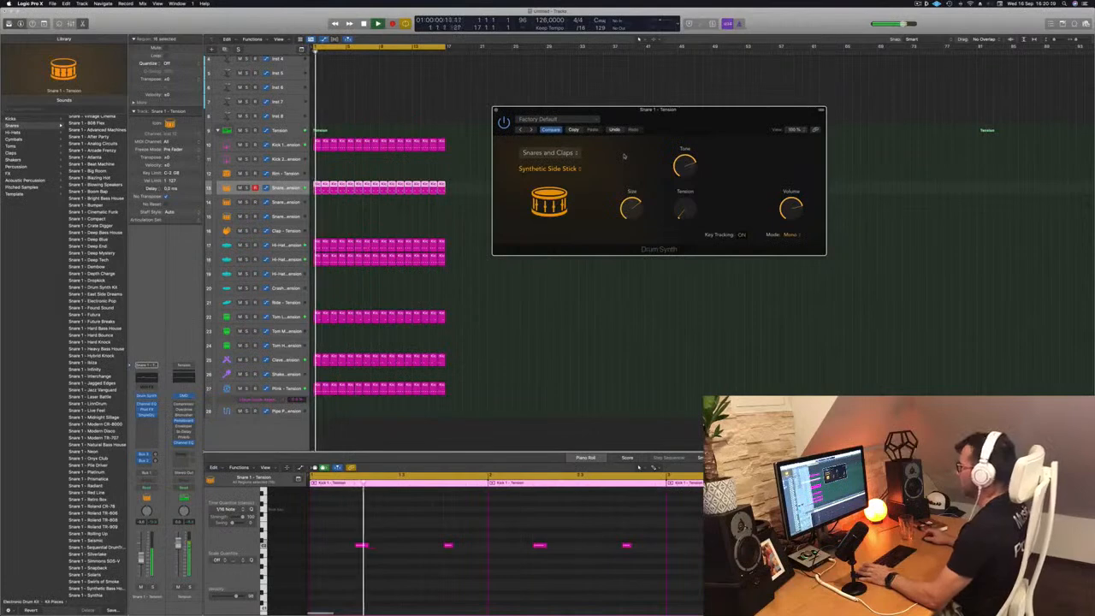
left_click(406, 578)
key("Return")
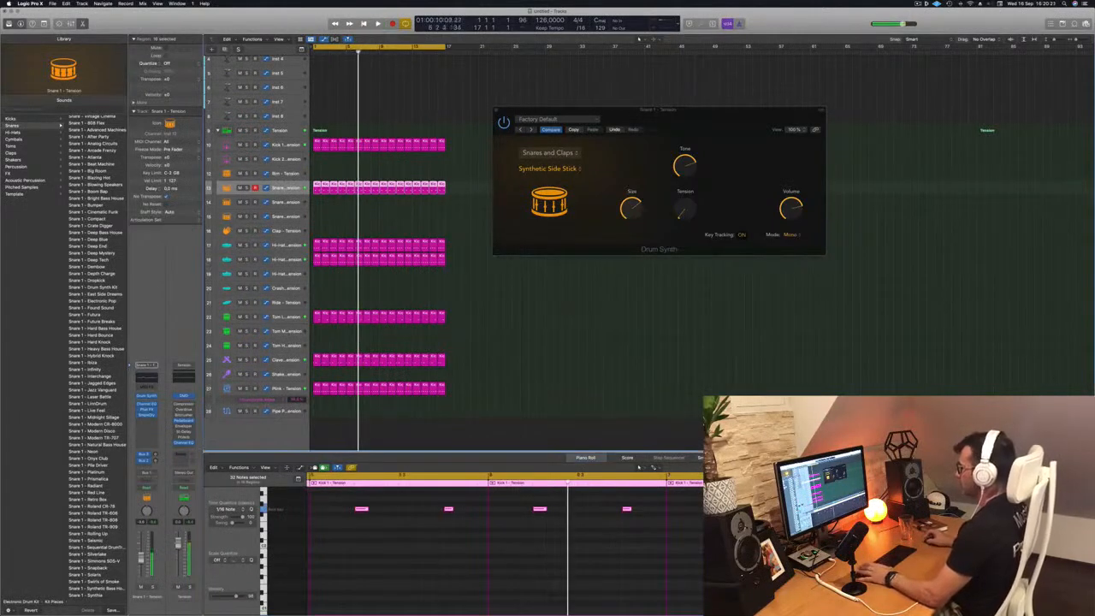
Step: Insert a SilverVerb reverb in the next free effect slot of the Snare 1 channel
left_click(147, 420)
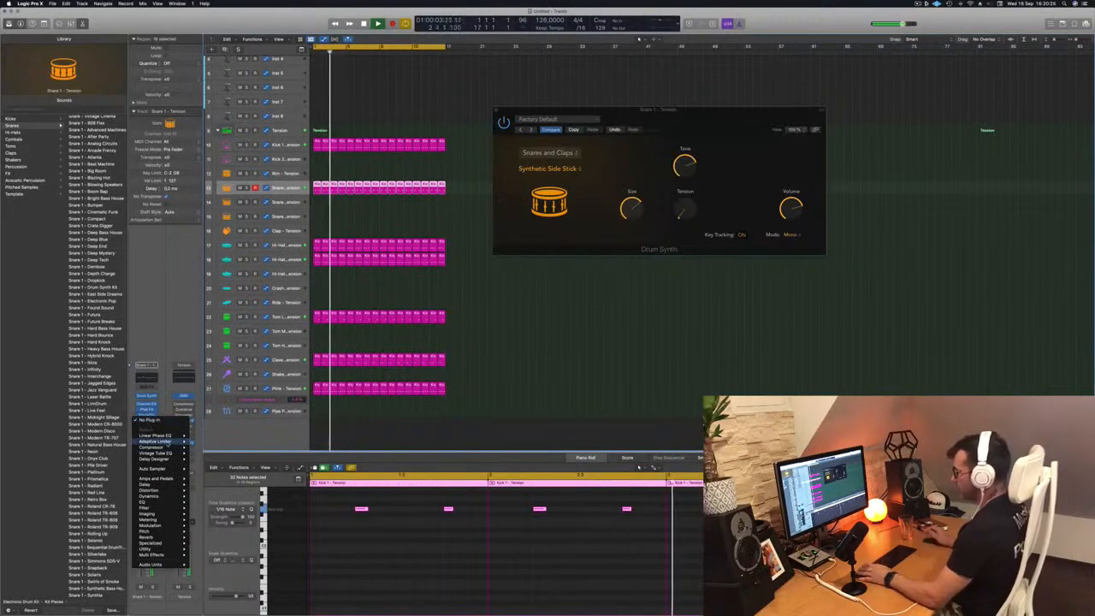
mouse_move(171, 441)
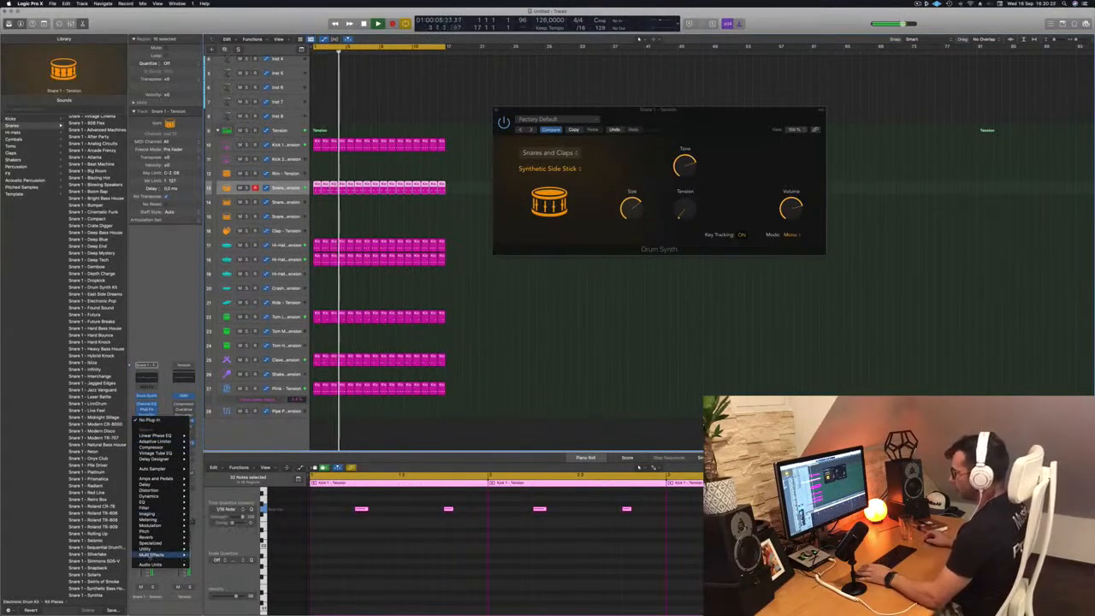
mouse_move(155, 536)
mouse_move(214, 549)
left_click(258, 548)
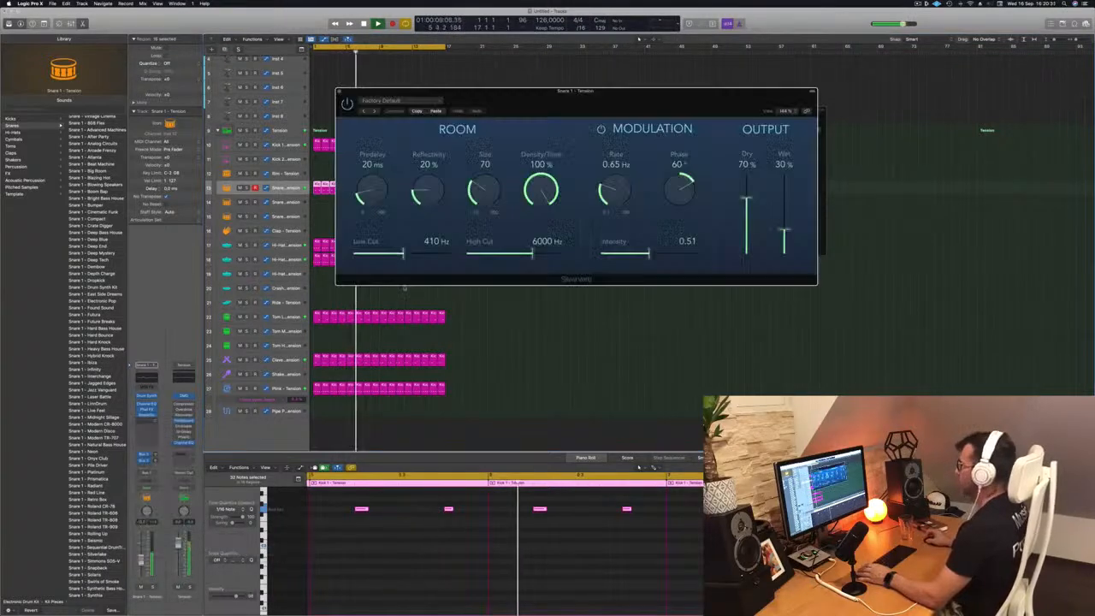
Step: Set Snare 1's SilverVerb to Dry 100%, Wet 15%, Size 48 and Density/Time 29%
left_click_drag(604, 100, 511, 119)
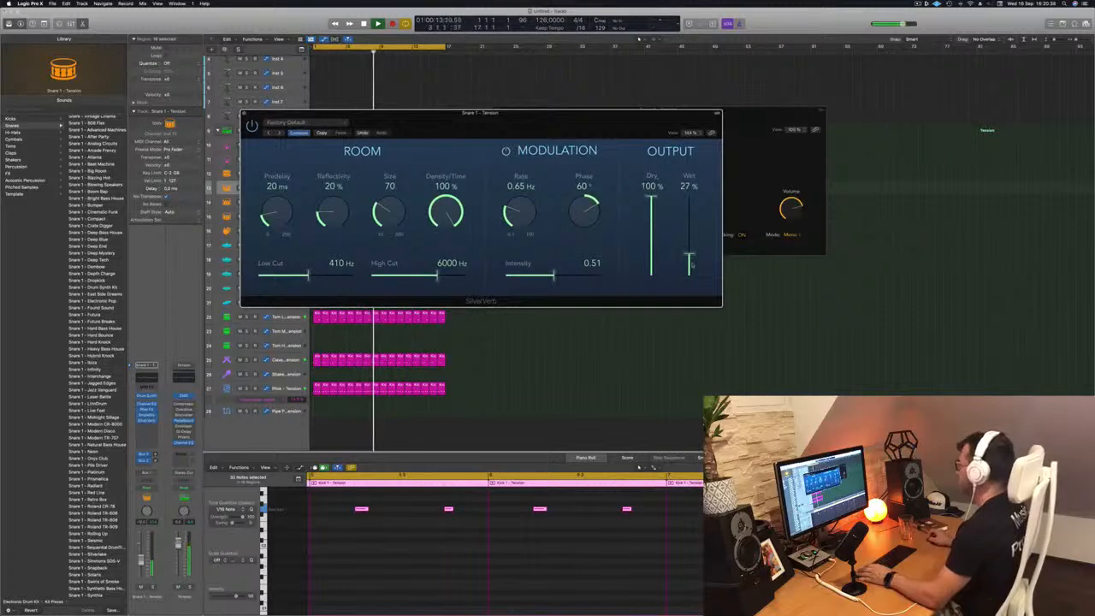
left_click_drag(511, 119, 691, 103)
left_click_drag(575, 198, 575, 209)
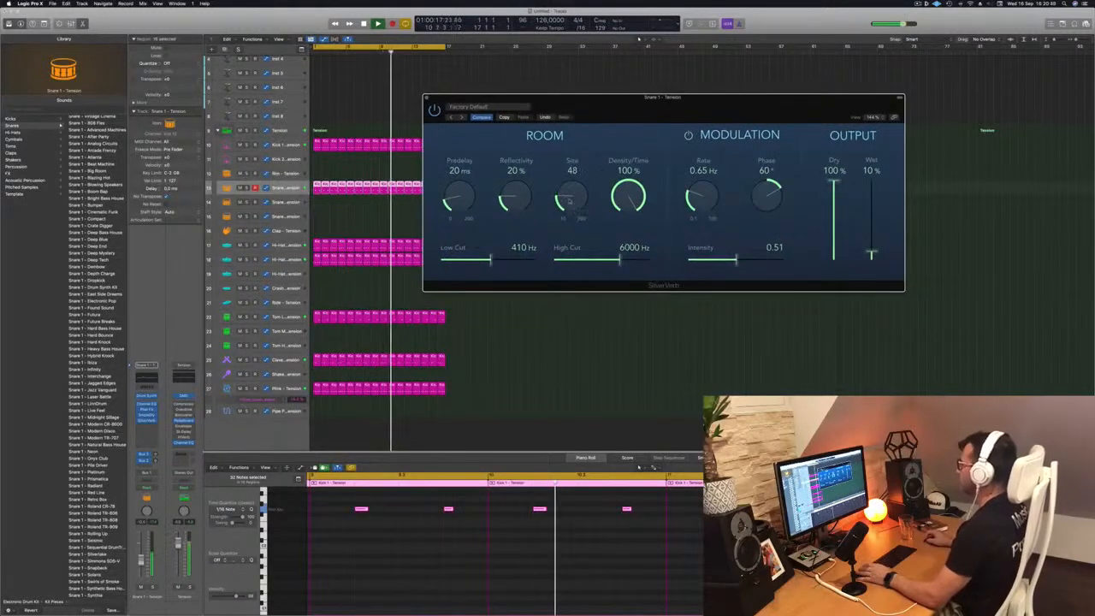
left_click_drag(871, 254, 870, 252)
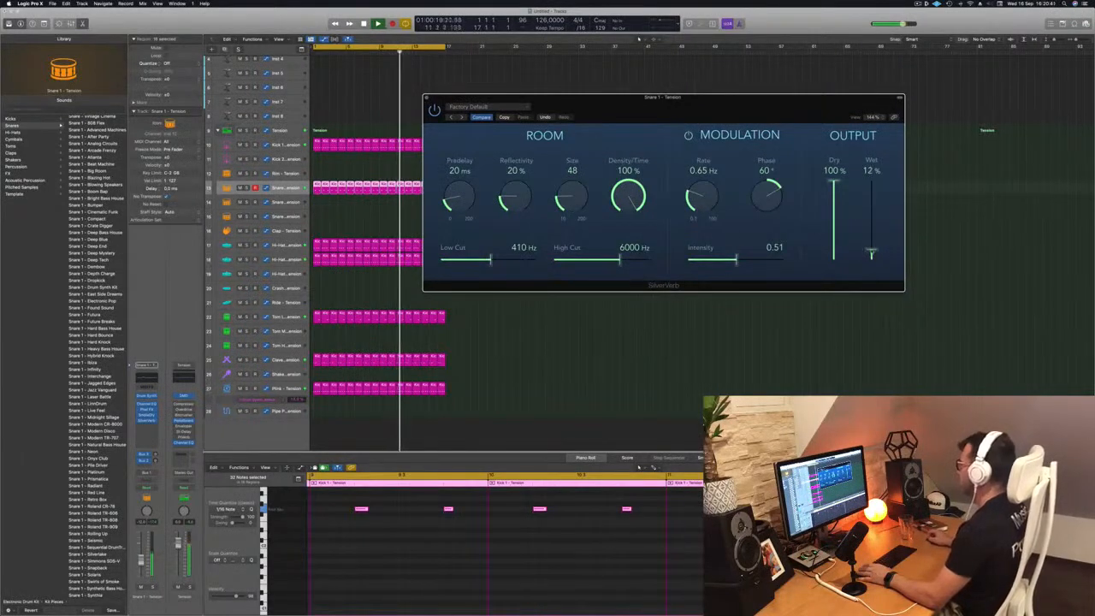
left_click_drag(628, 195, 631, 204)
left_click_drag(871, 251, 873, 248)
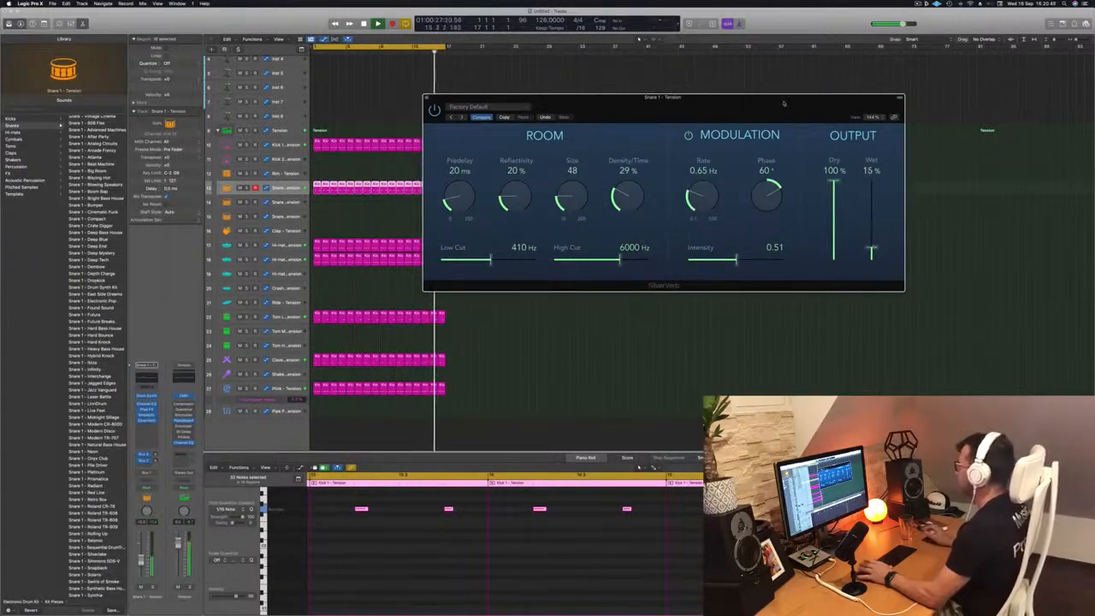
left_click_drag(750, 106, 759, 106)
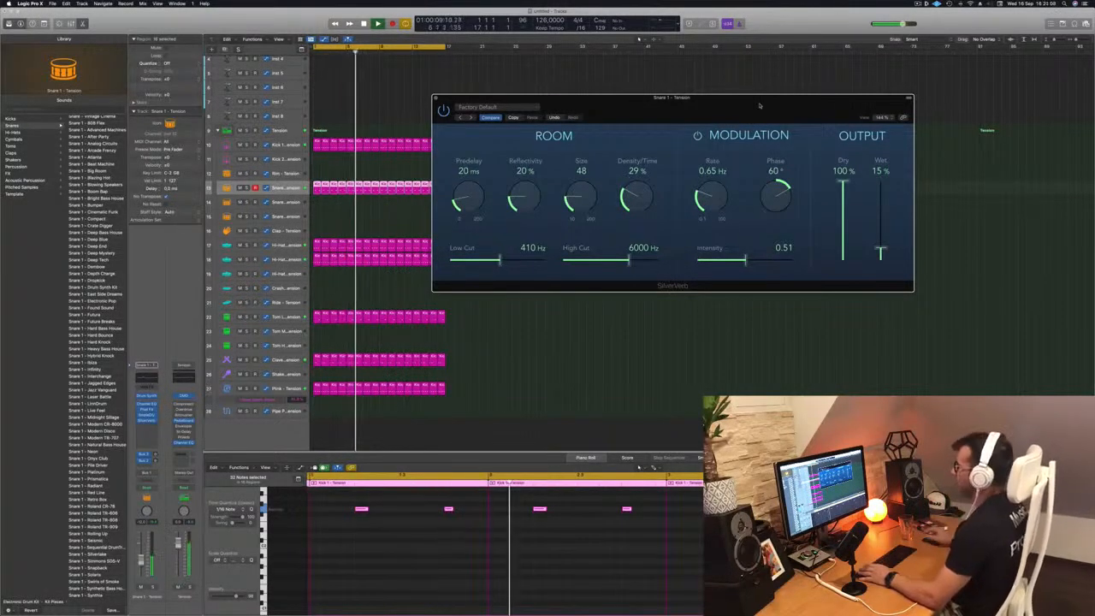
Step: Set Snare 1's SilverVerb to Predelay 13 ms, Reflectivity 50%, Size 26, High Cut 12000 Hz and Intensity 1.00
left_click_drag(469, 200, 528, 186)
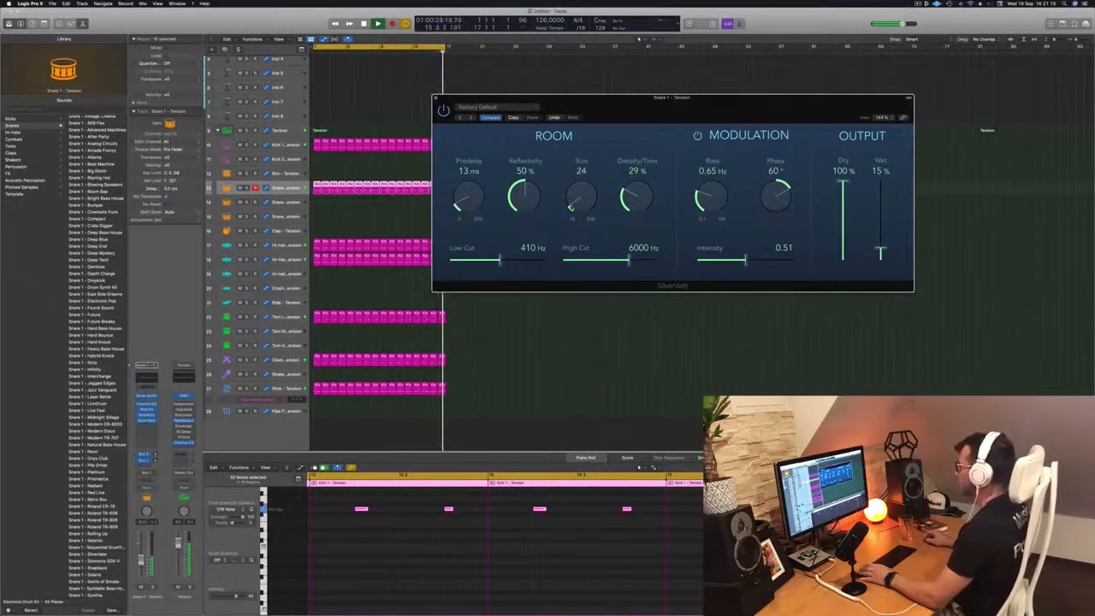
mouse_move(569, 207)
left_mouse_down()
mouse_move(580, 186)
mouse_move(581, 202)
left_mouse_up()
left_click_drag(629, 259, 683, 263)
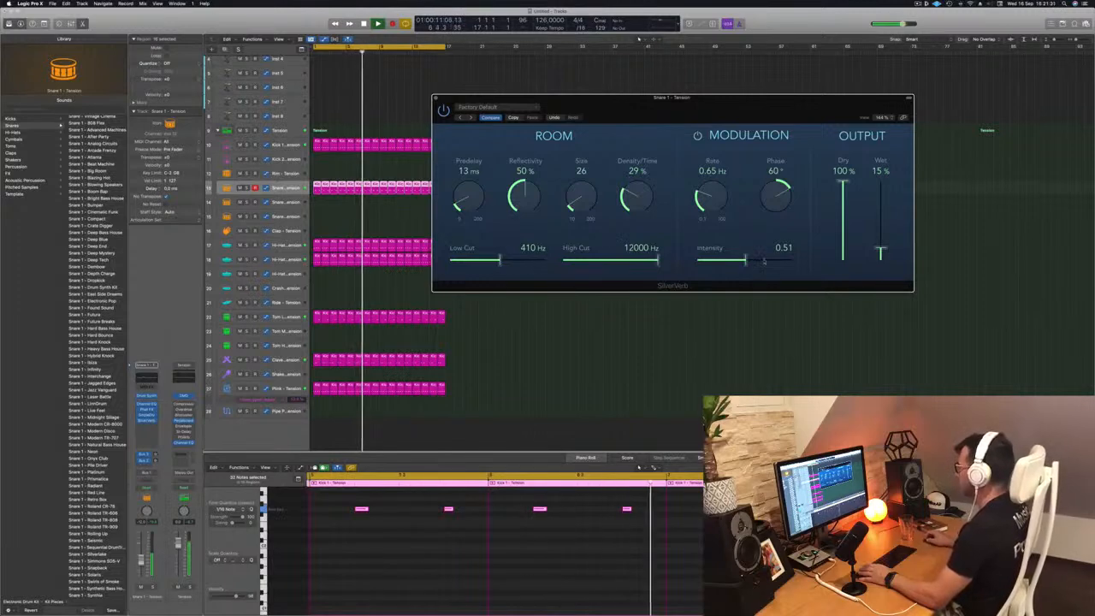
left_click_drag(745, 259, 799, 264)
left_click(698, 135)
left_click(698, 135)
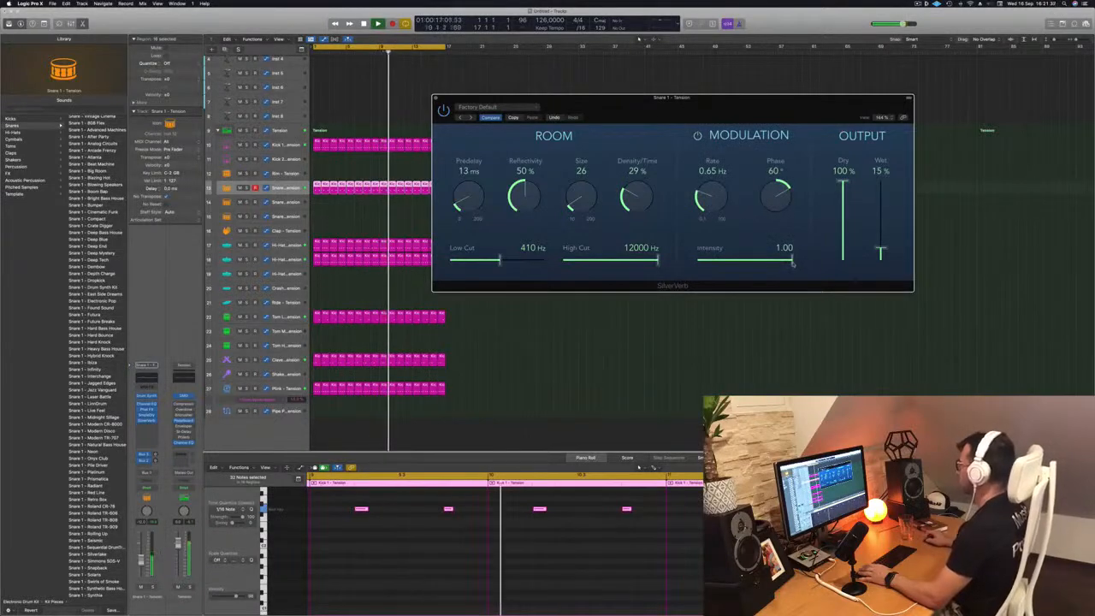
Step: Set the SilverVerb's Wet level to 13% and close the reverb and Drum Synth windows
left_click_drag(880, 251, 880, 247)
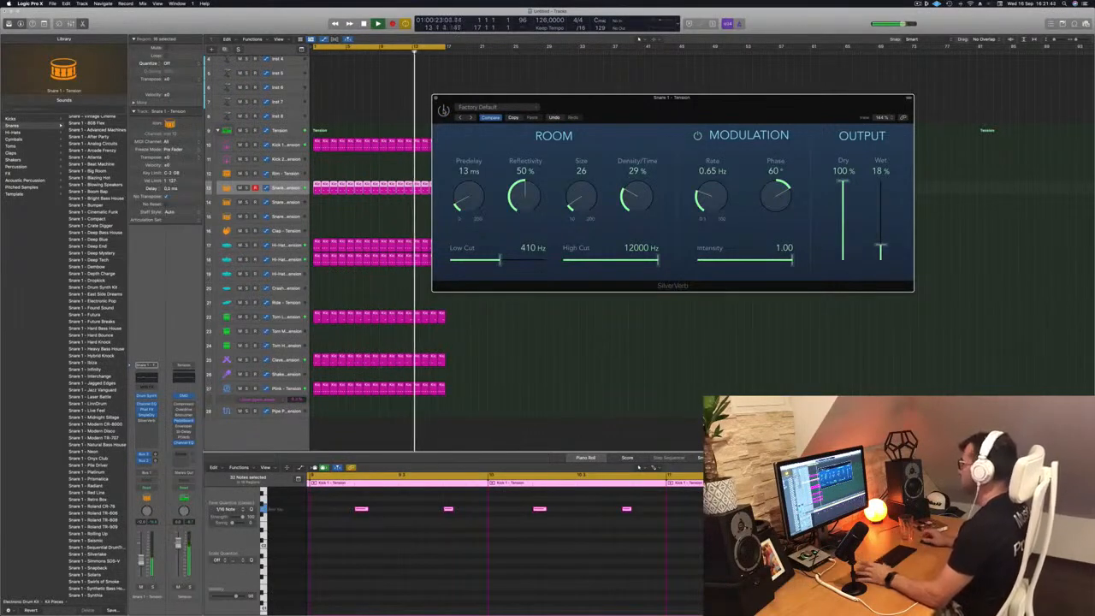
left_click_drag(612, 109, 631, 112)
left_click_drag(900, 251, 902, 183)
left_click_drag(921, 127, 900, 253)
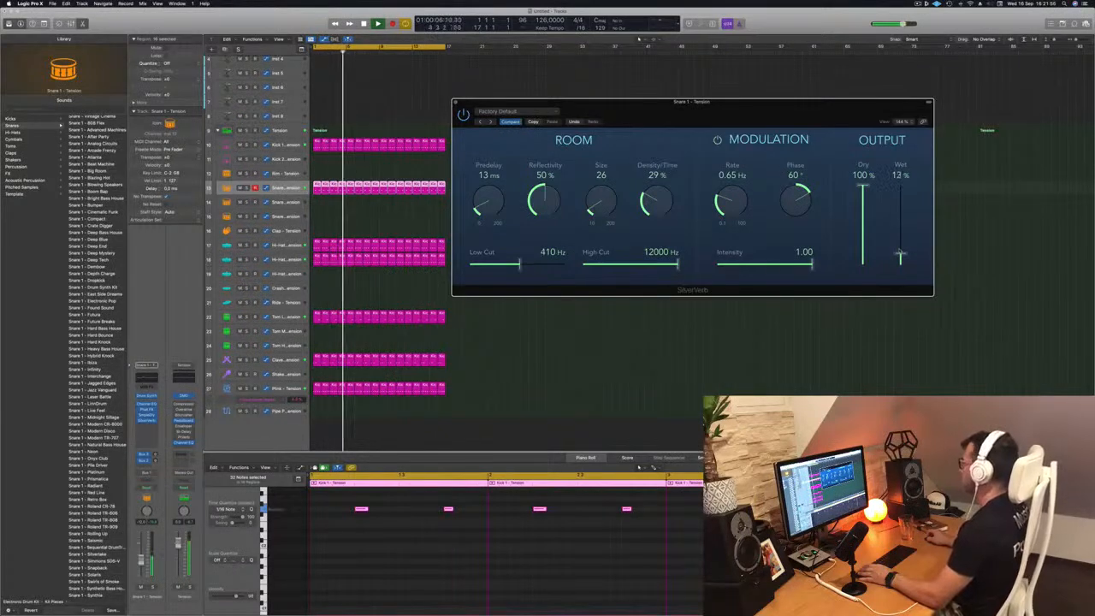
left_click_drag(659, 110, 667, 112)
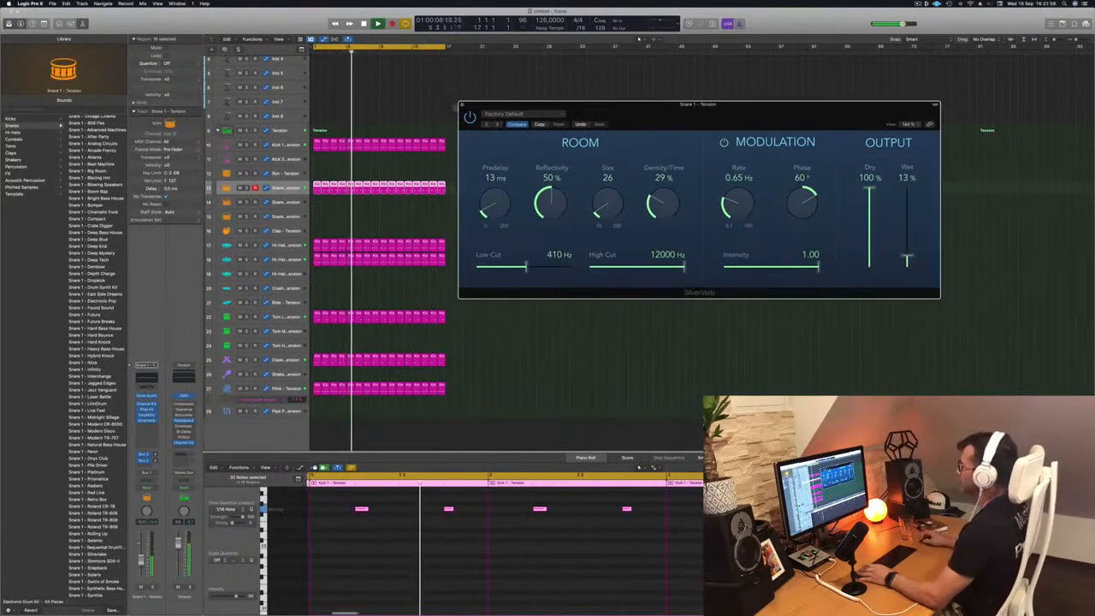
left_click(462, 105)
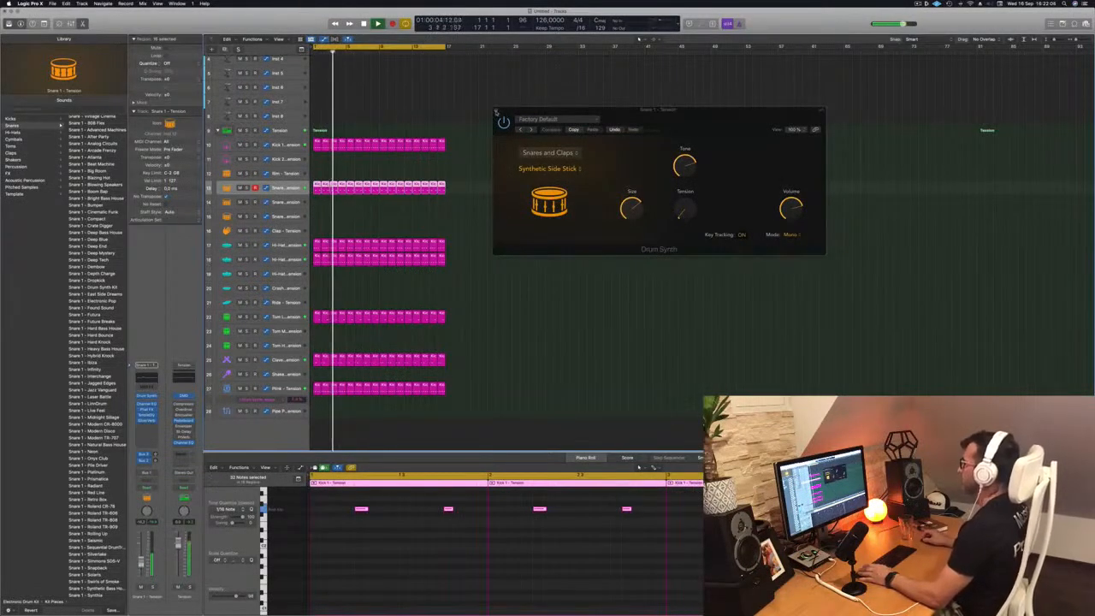
left_click(496, 111)
Step: Open Alchemy on the Inst 1 track and load the bass preset 1963 Semi-Acoustic Thumb
scroll(425, 106, "up", 3)
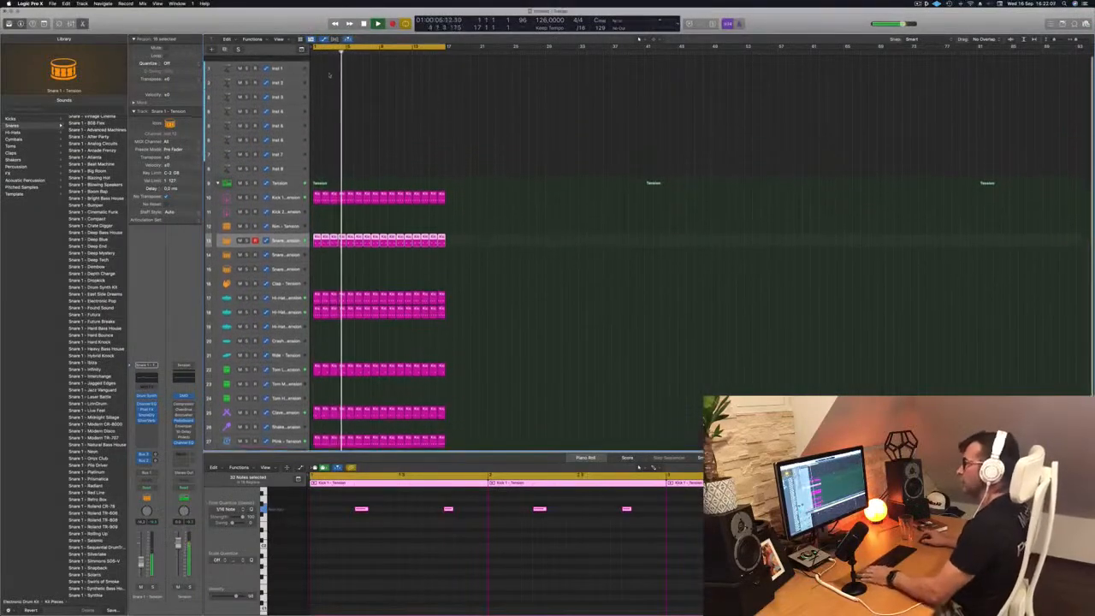
left_click(275, 69)
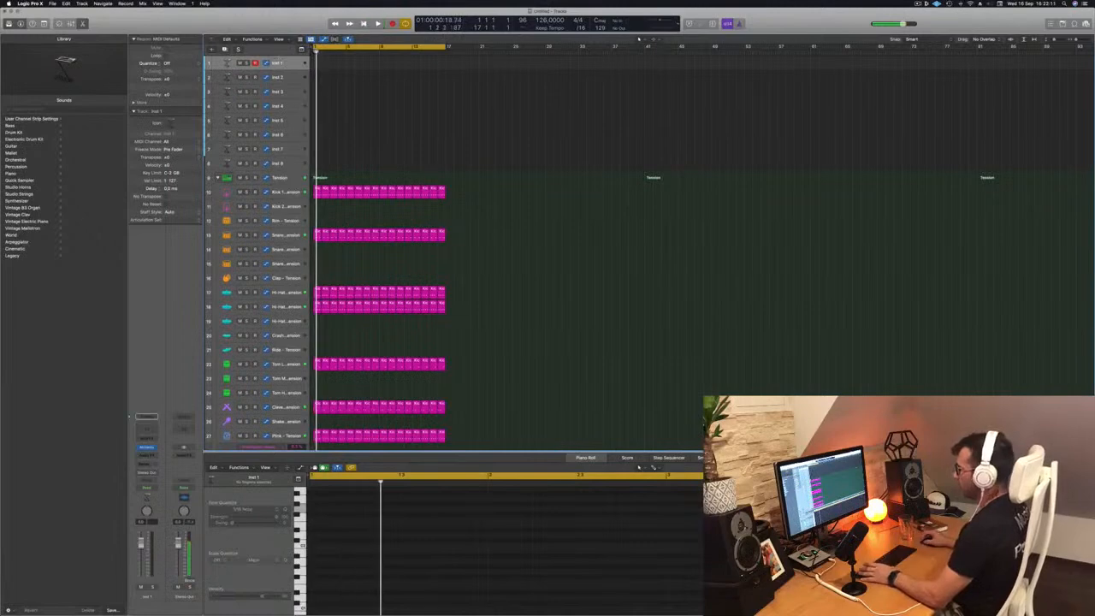
left_click_drag(566, 92, 697, 93)
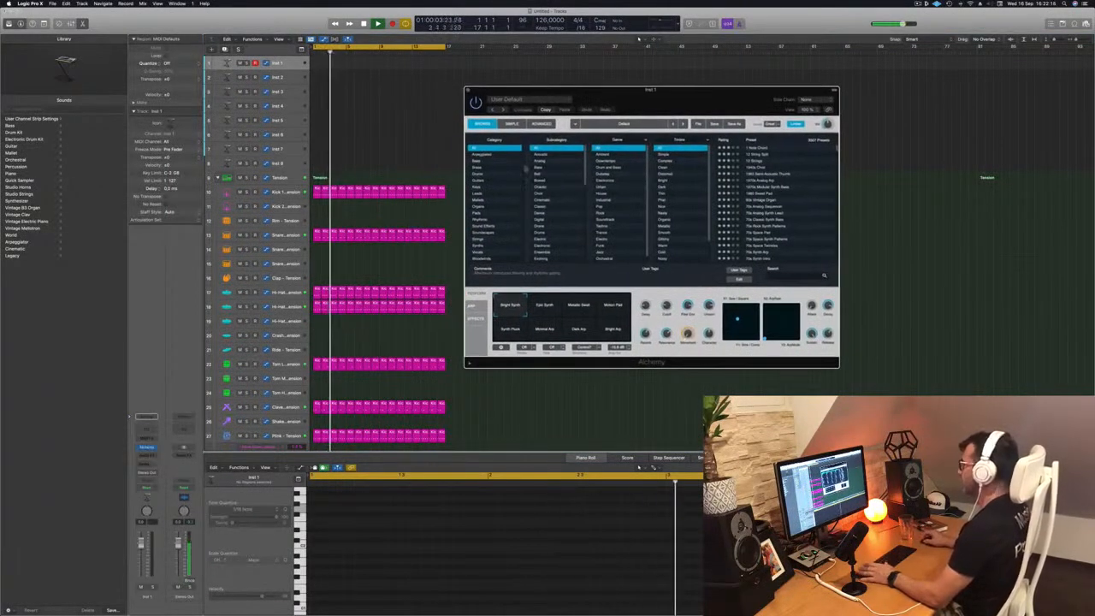
left_click(479, 161)
left_click(752, 149)
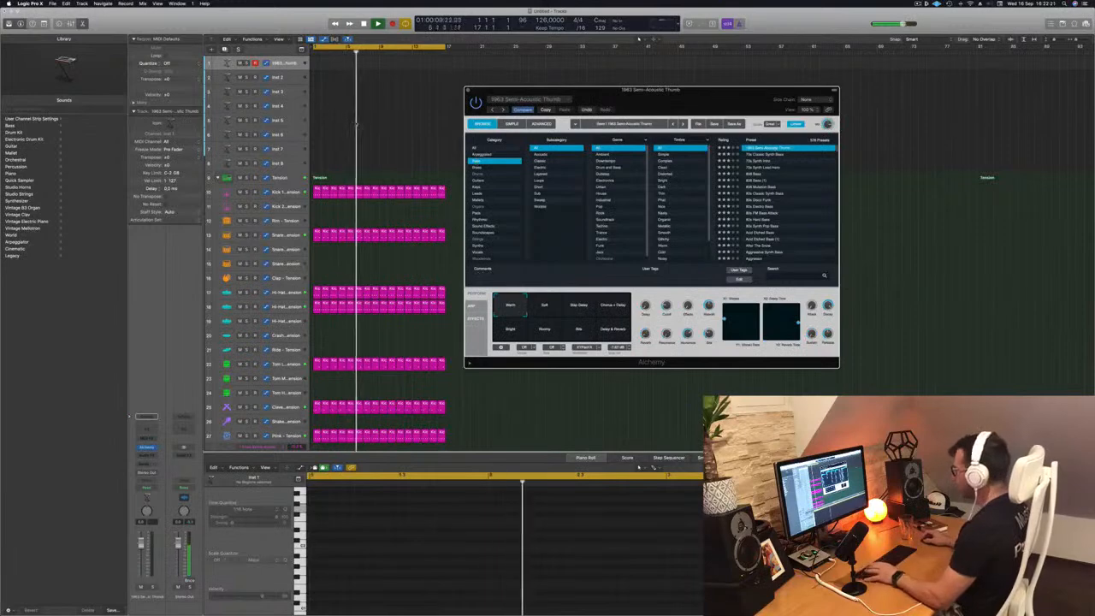
Step: Show the Musical Typing keyboard, shift it to a lower octave and try bass notes over the groove
key("super+k")
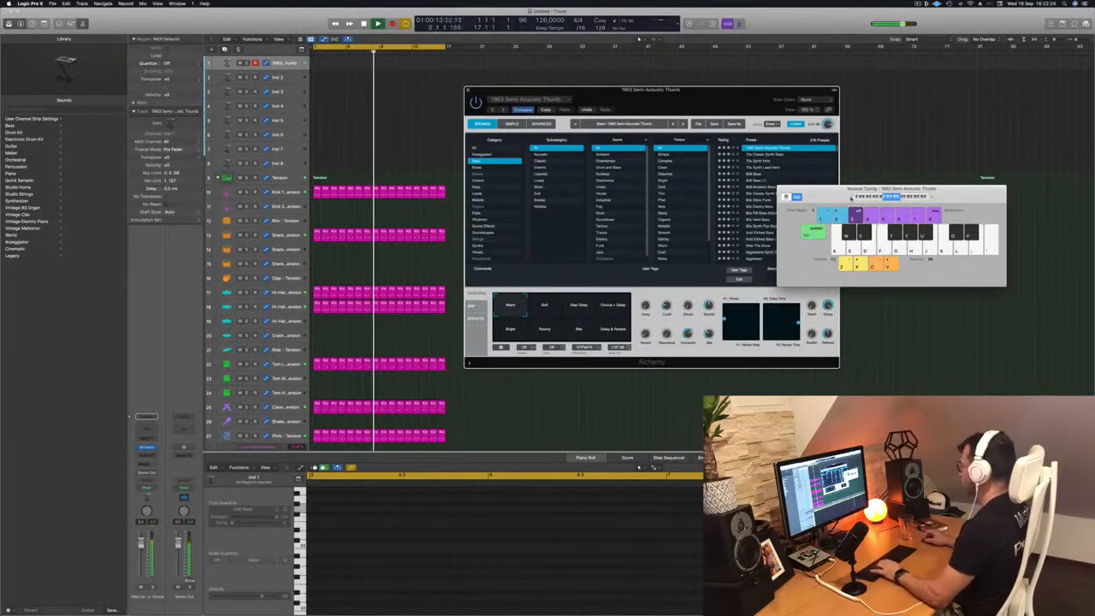
key("z")
key("f")
key("g")
key("g")
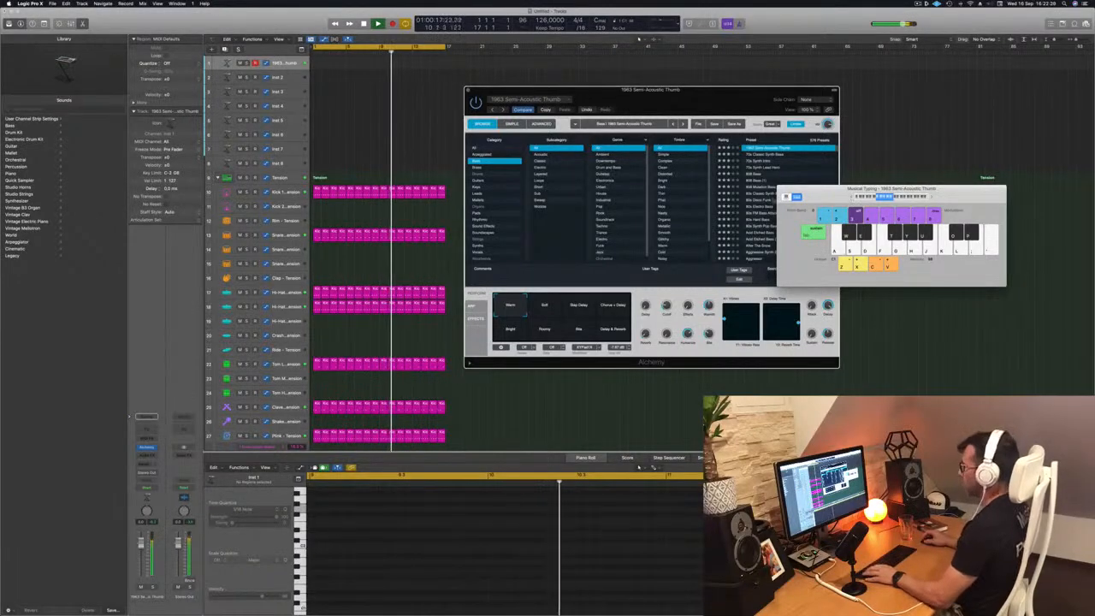
key("a")
Step: Lower the bass channel's volume and try out low and high notes against the groove
left_click_drag(141, 542, 142, 554)
key("a")
key("a")
key("s")
key("s")
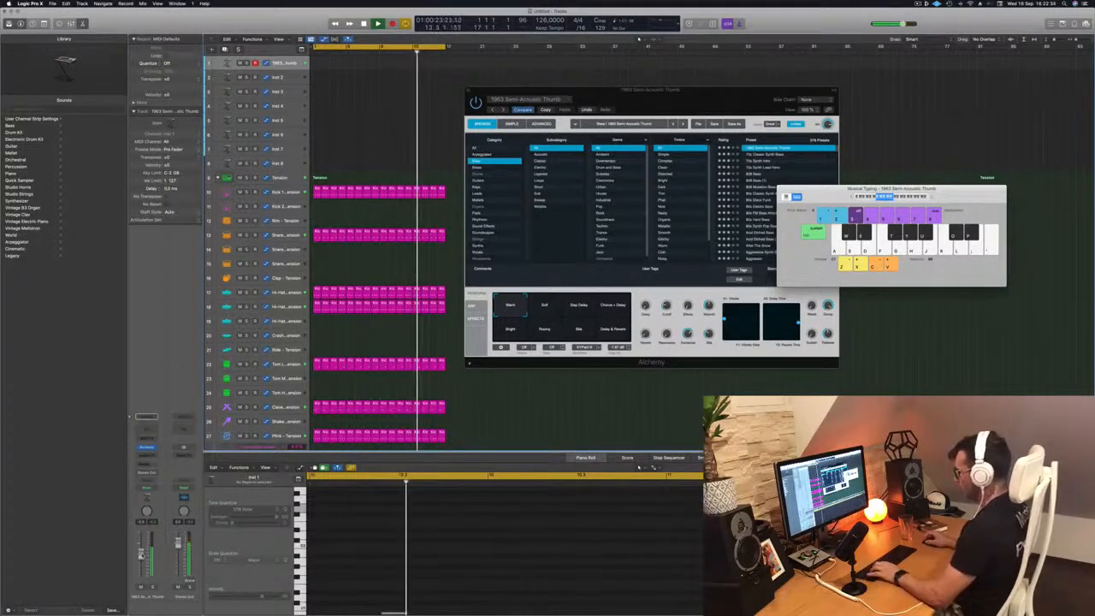
key("k")
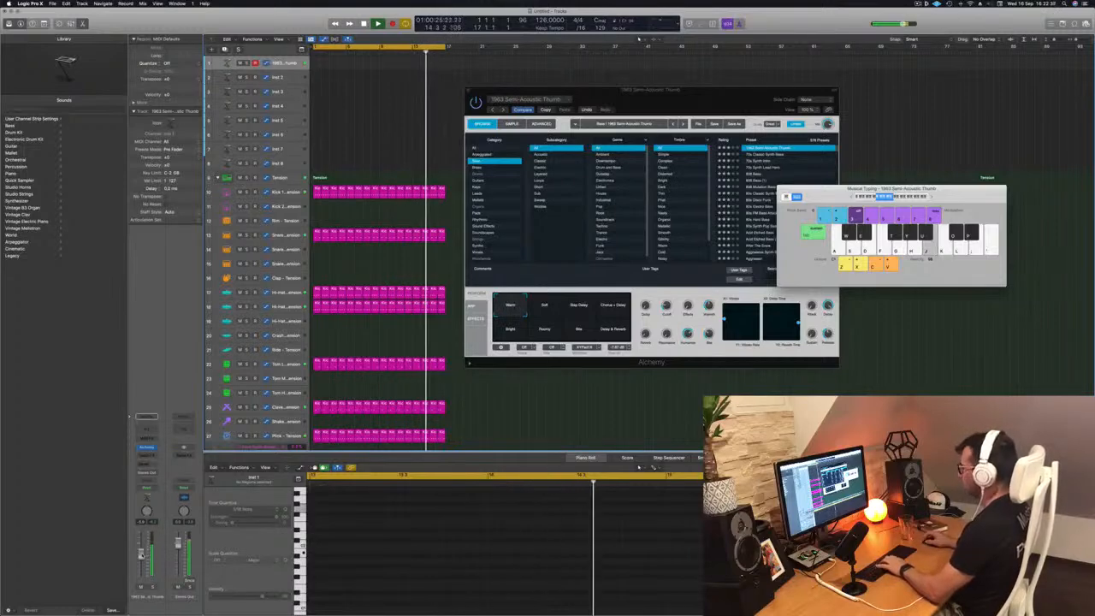
key("l")
key("semicolon")
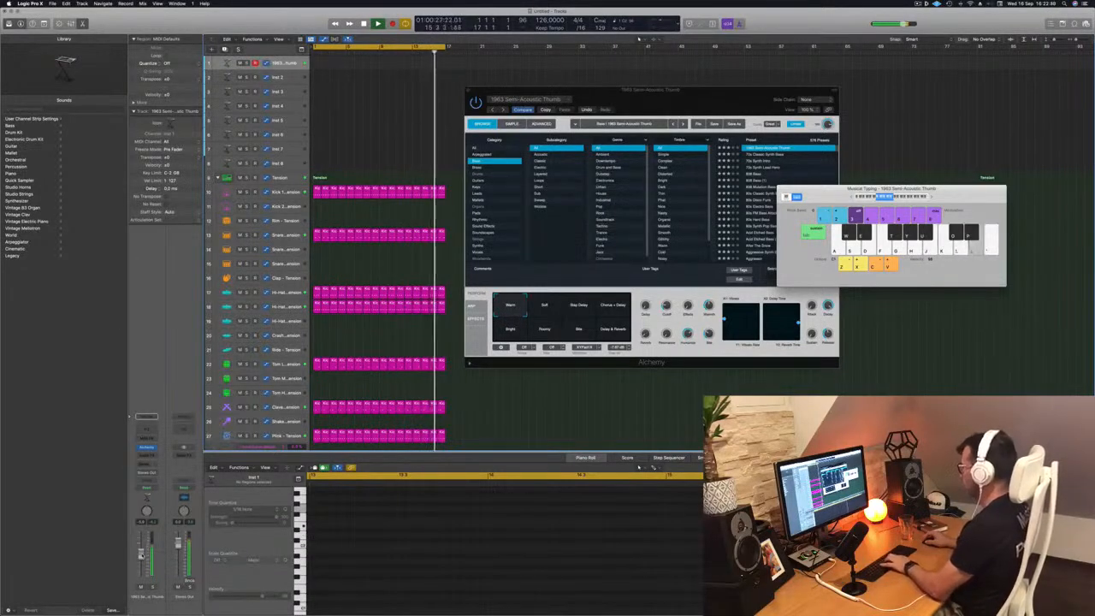
key("l")
key("k")
key("l")
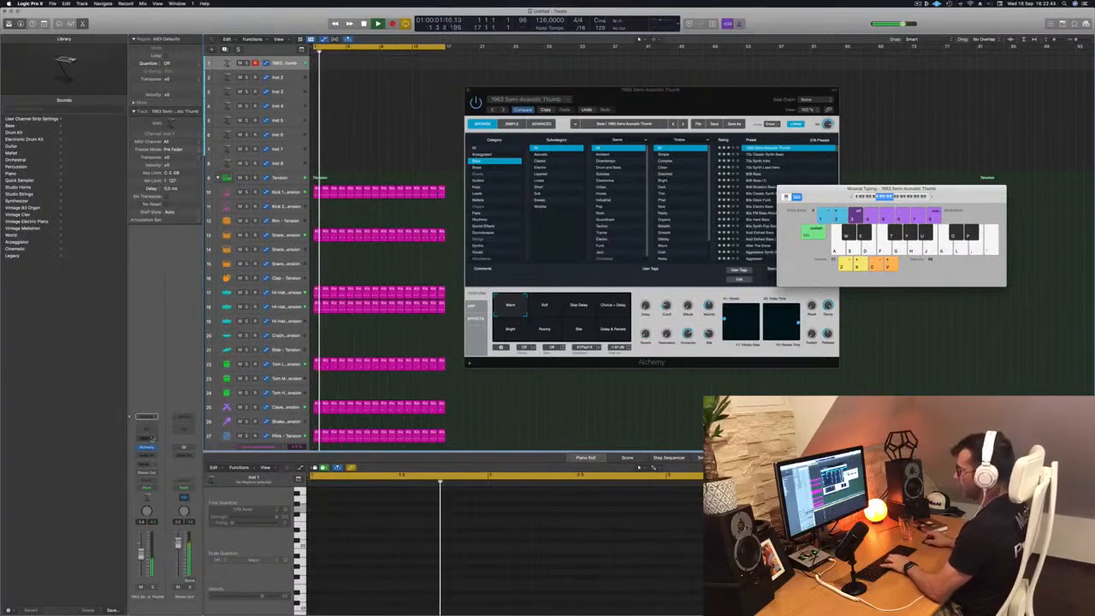
Step: Insert a Compressor in the bass channel's audio effect slot
left_click(152, 438)
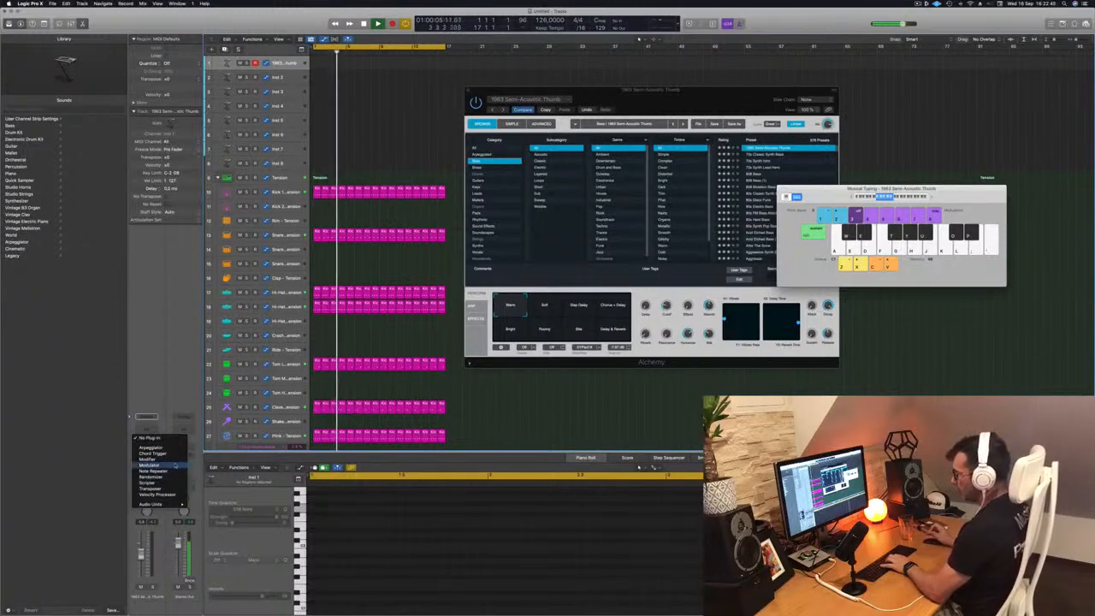
left_click(176, 465)
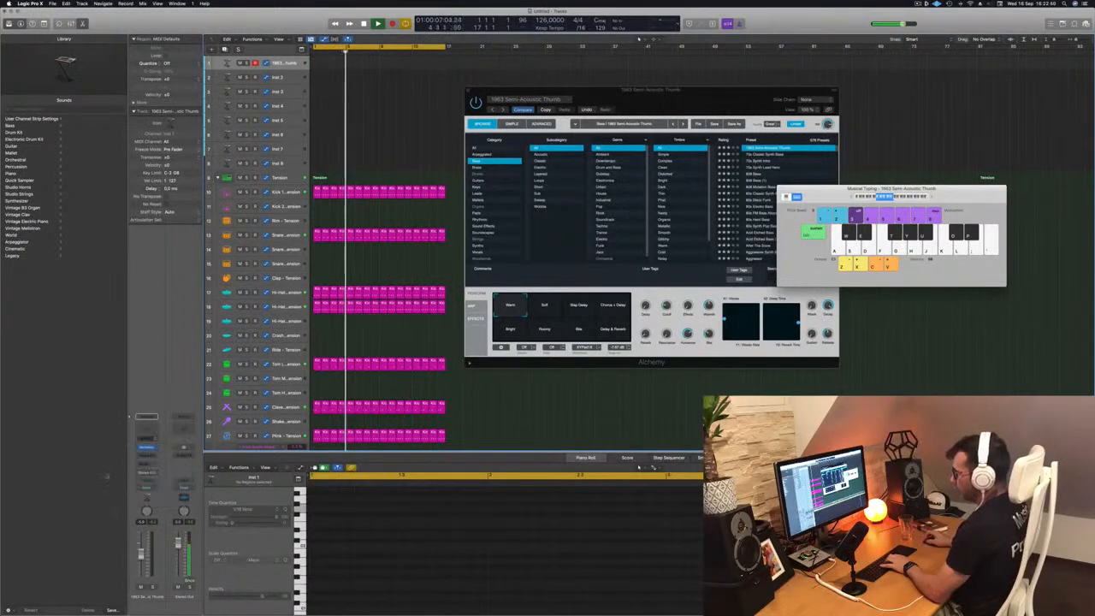
left_click(146, 454)
mouse_move(163, 487)
left_click(205, 488)
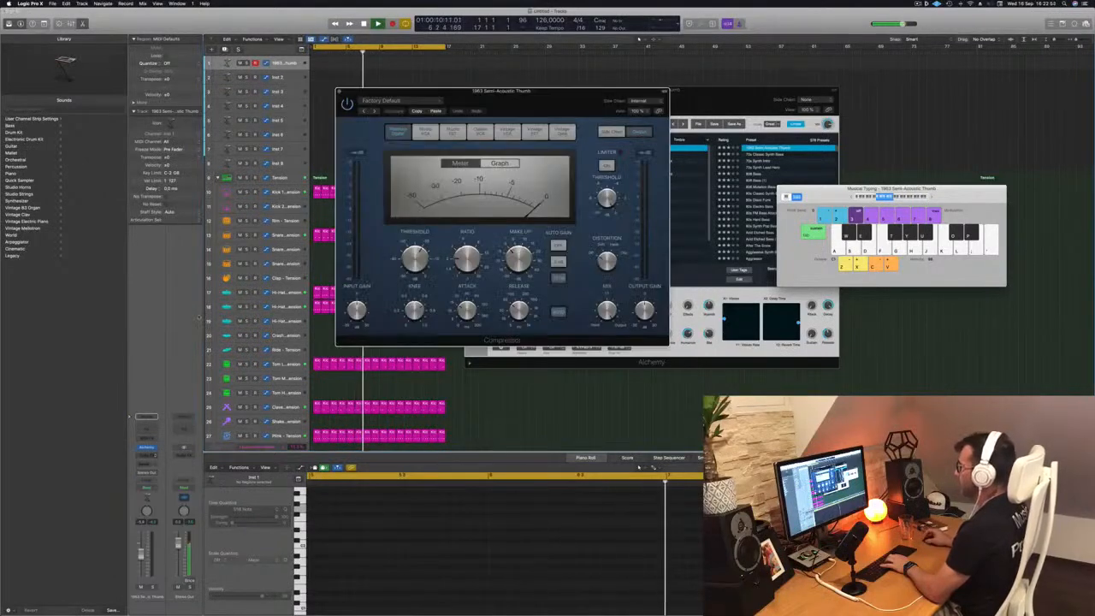
Step: Adjust the Compressor's Ratio and set its Threshold to about -23 dB while playing bass notes
key("k")
left_click_drag(463, 258, 462, 253)
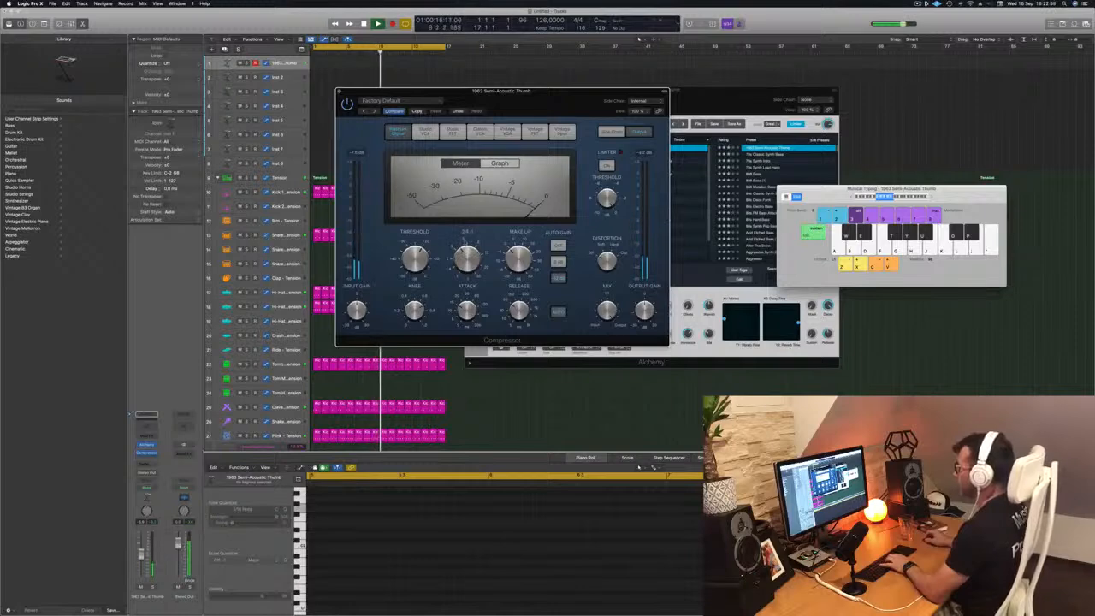
left_click_drag(415, 257, 417, 258)
key("k")
key("k")
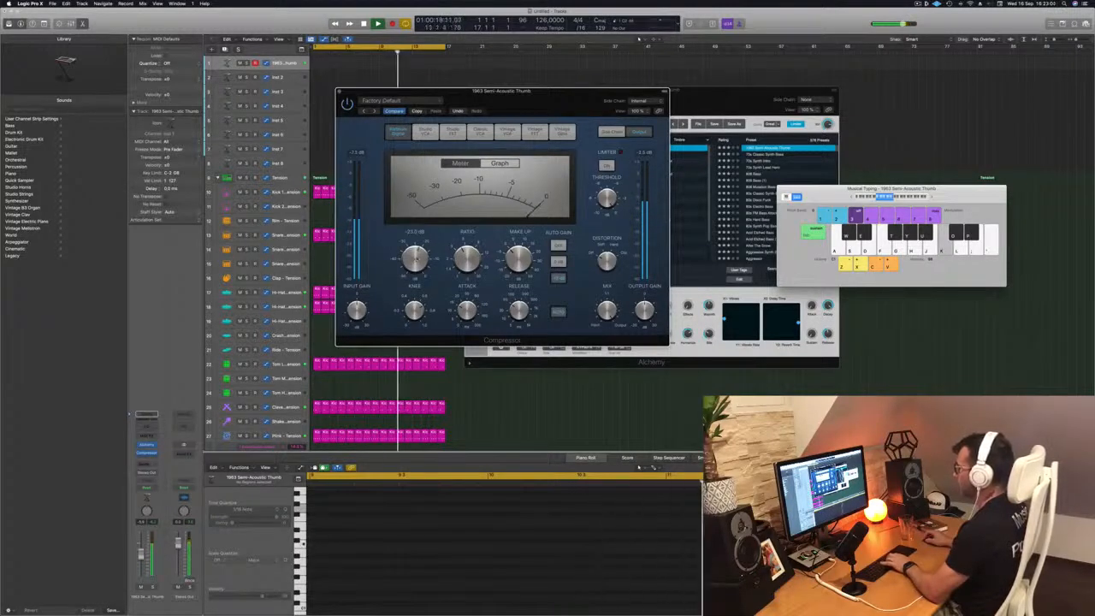
key("k")
key("k")
key("k")
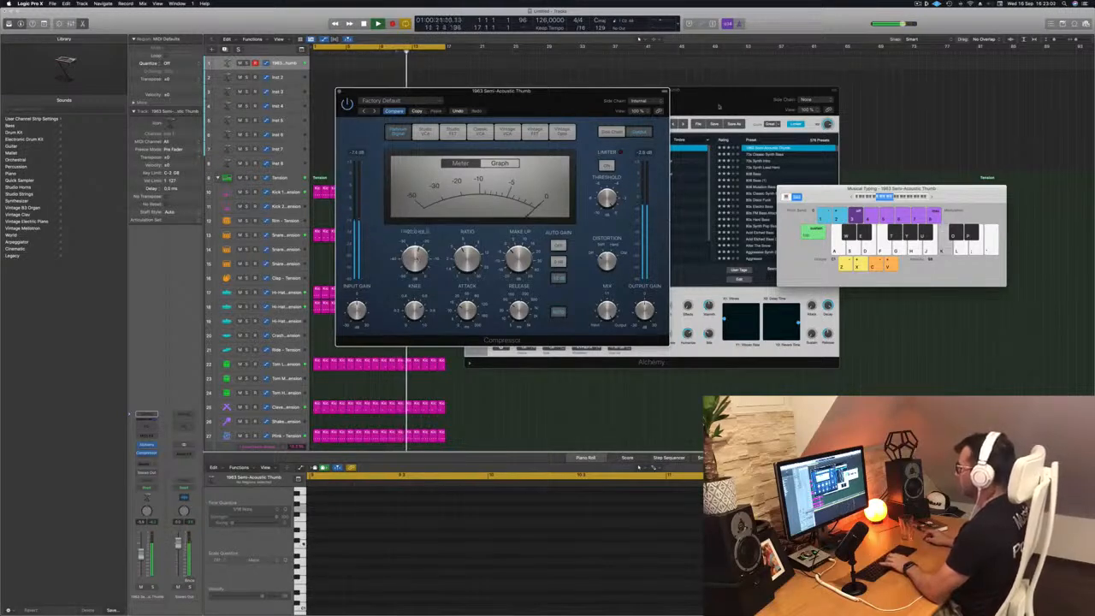
Step: Add a Channel EQ to the bass channel with a steep high-cut filter at 192 Hz, 48 dB/Oct
double_click(147, 426)
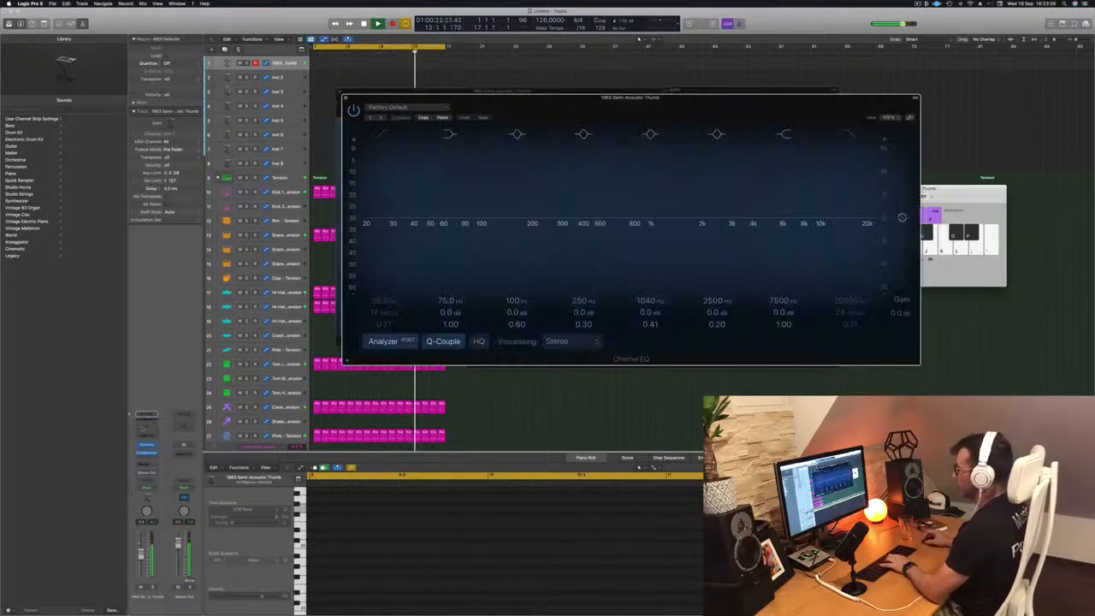
left_click(851, 135)
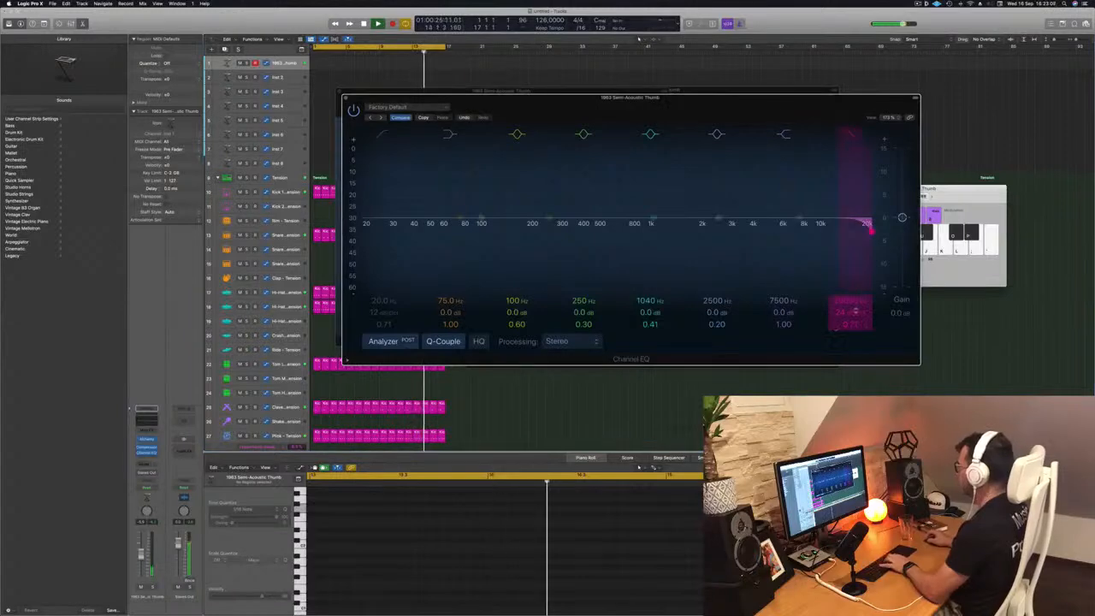
left_click_drag(869, 229, 637, 229)
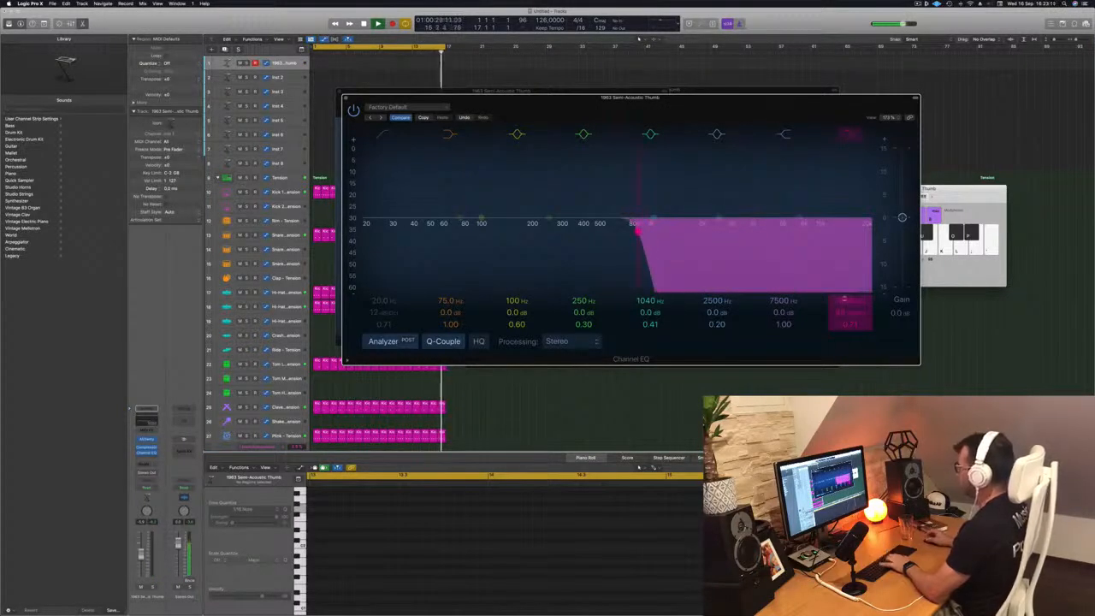
left_click_drag(637, 229, 529, 231)
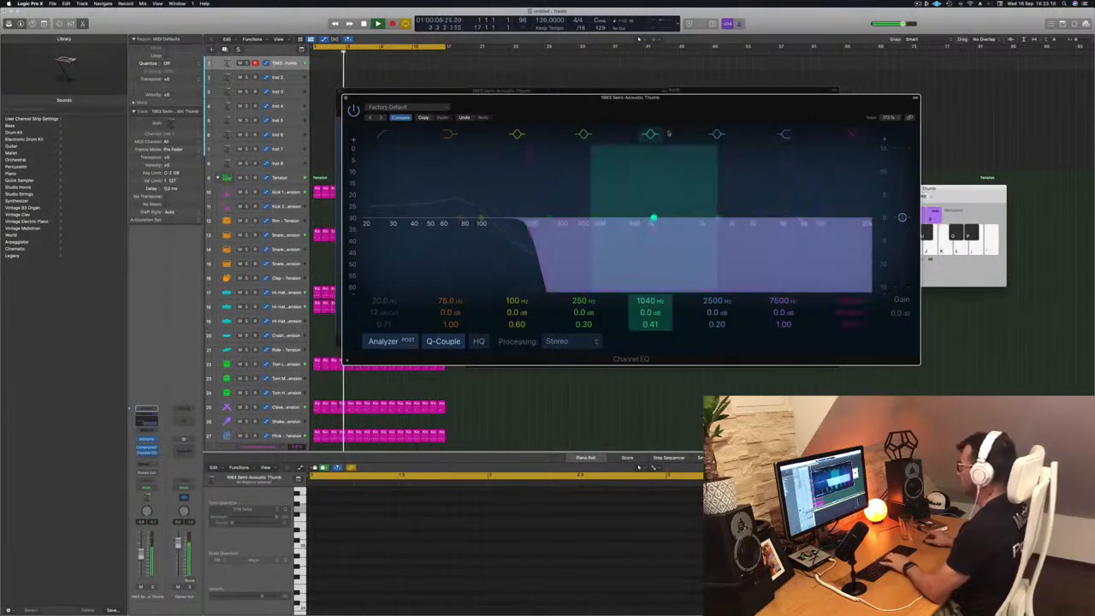
left_click_drag(694, 107, 743, 218)
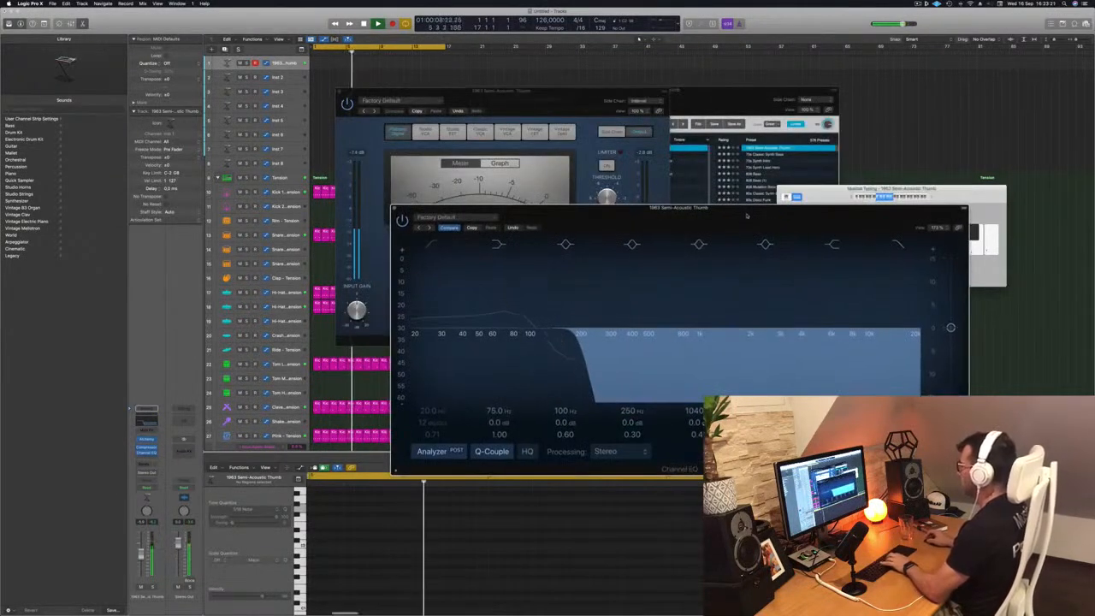
Step: Audition Alchemy's performance snapshots Step Delay, Chorus + Delay, Bright, Roomy, Bite and Delay & Reverb
left_click(746, 101)
left_click_drag(746, 101, 739, 101)
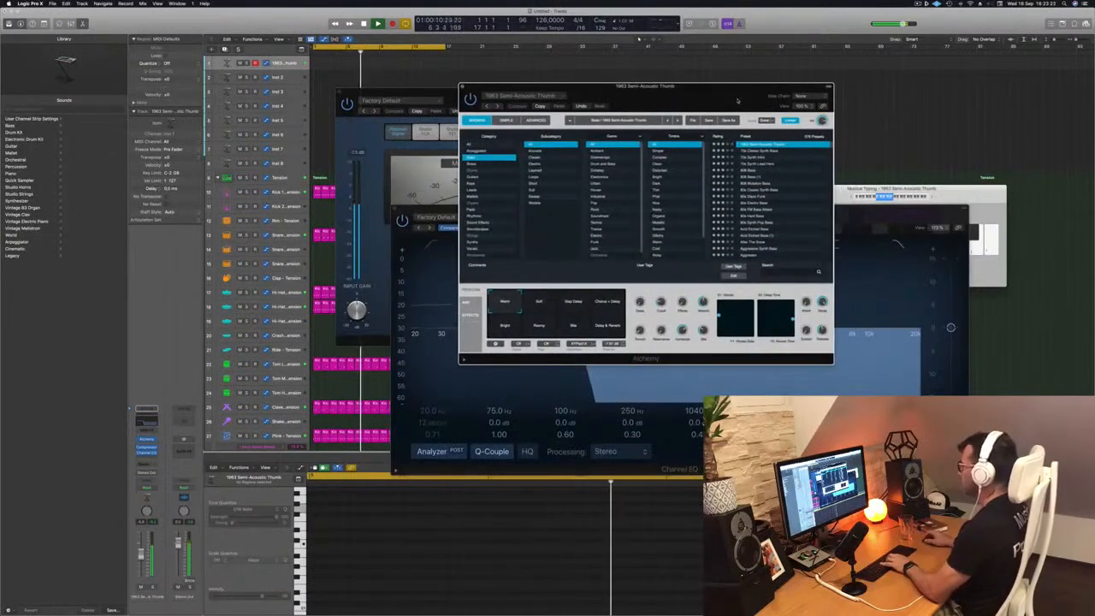
left_click(573, 304)
left_click(611, 305)
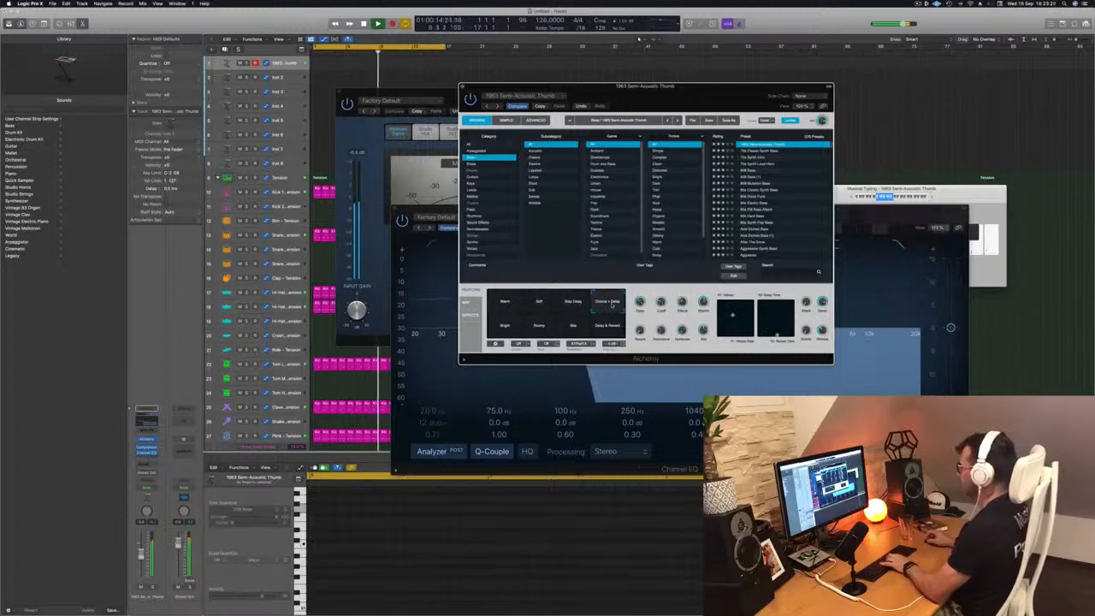
left_click(506, 326)
left_click(534, 328)
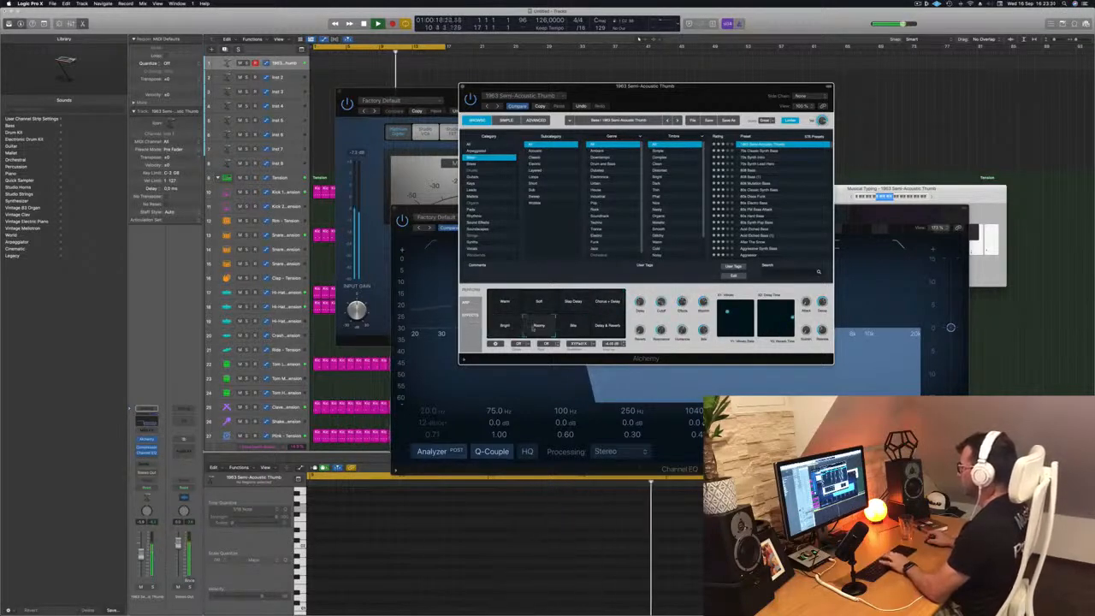
left_click(575, 330)
left_click(609, 332)
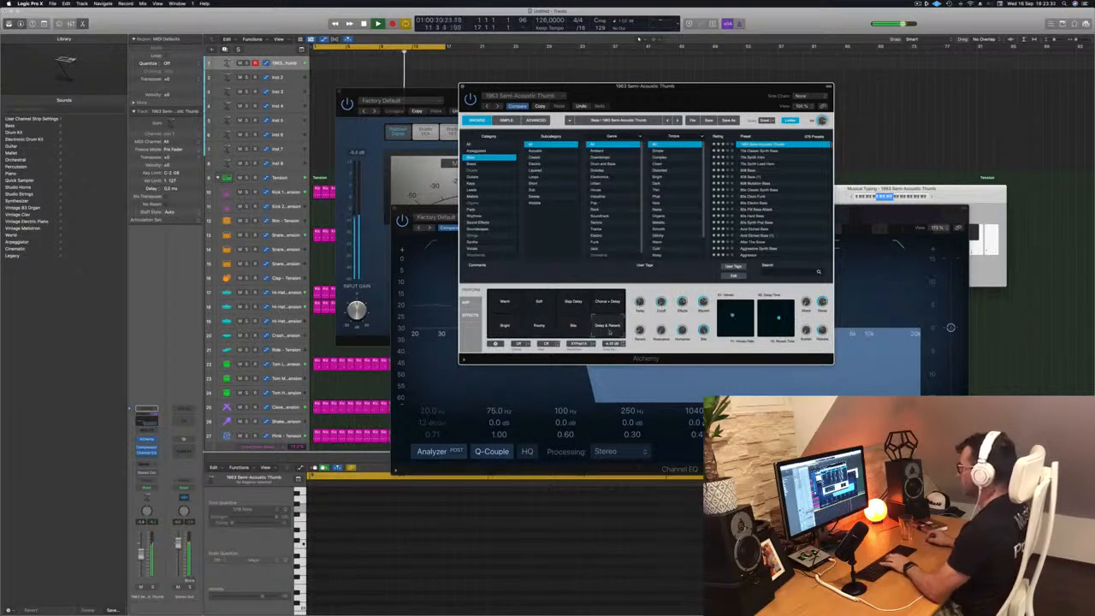
Step: Switch Alchemy to the 70s Classic Synth Bass preset and move the Alchemy and Channel EQ windows out of the way
key("Down")
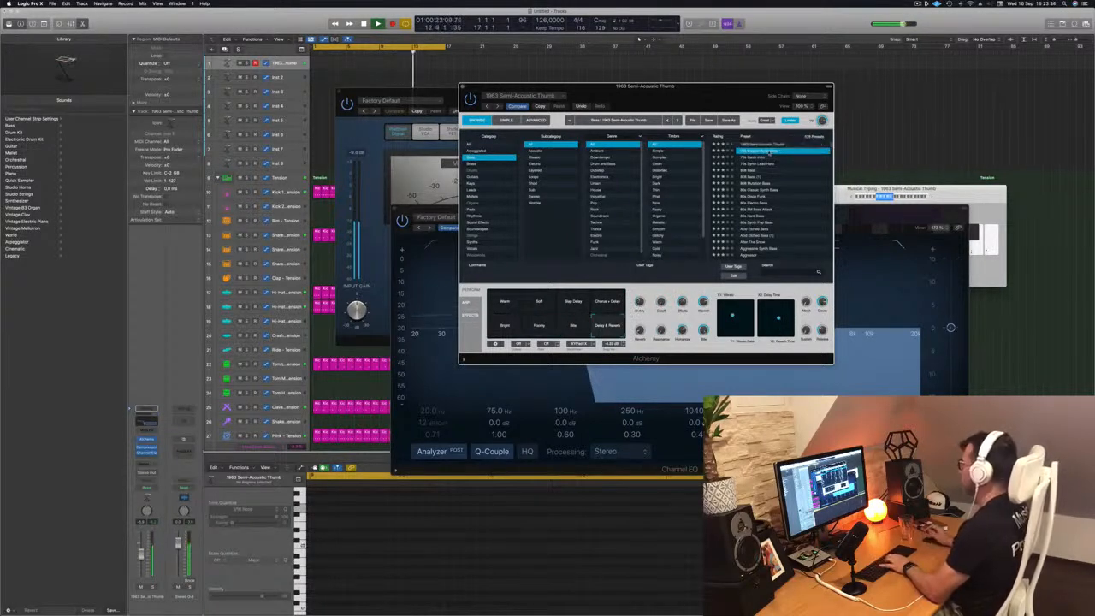
left_click_drag(721, 101, 880, 105)
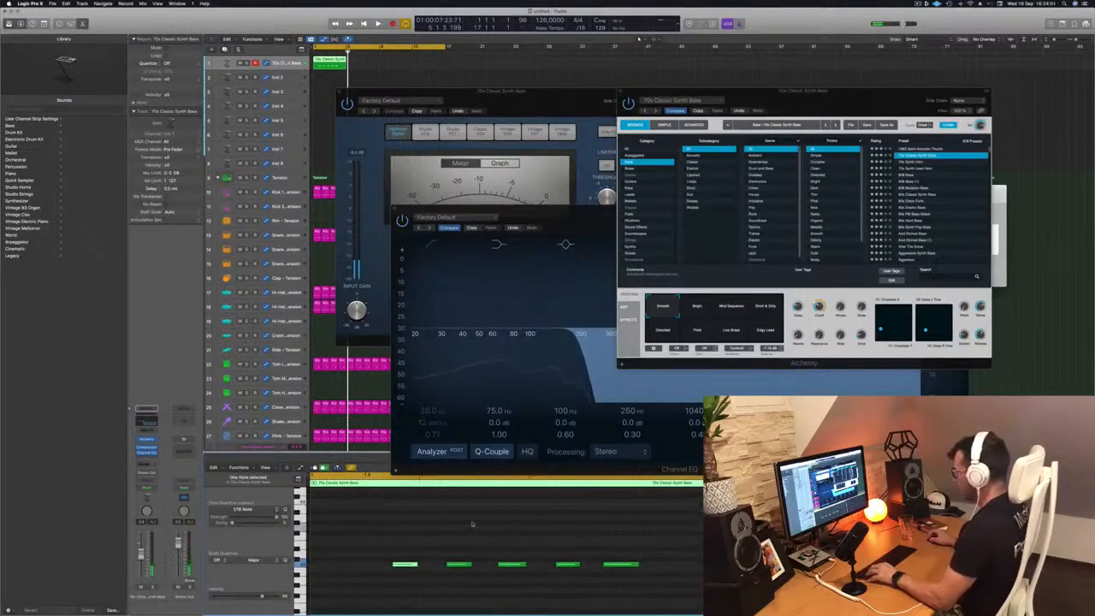
left_click_drag(548, 209, 607, 136)
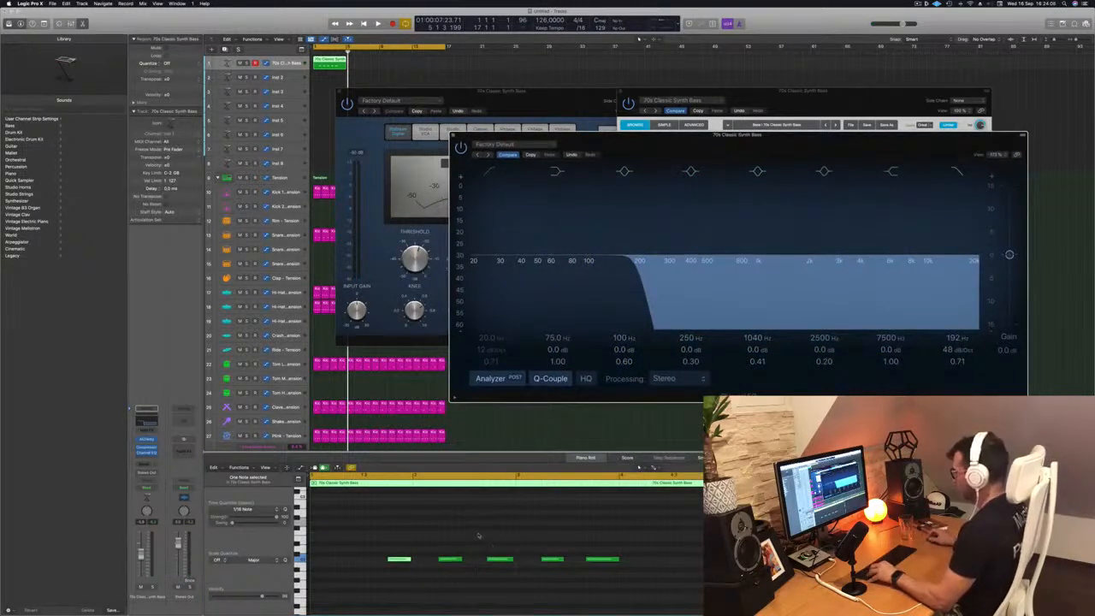
Step: Delete the second and fourth bass notes in the Piano Roll, play the pattern, and nudge the last note slightly later
left_click(501, 560)
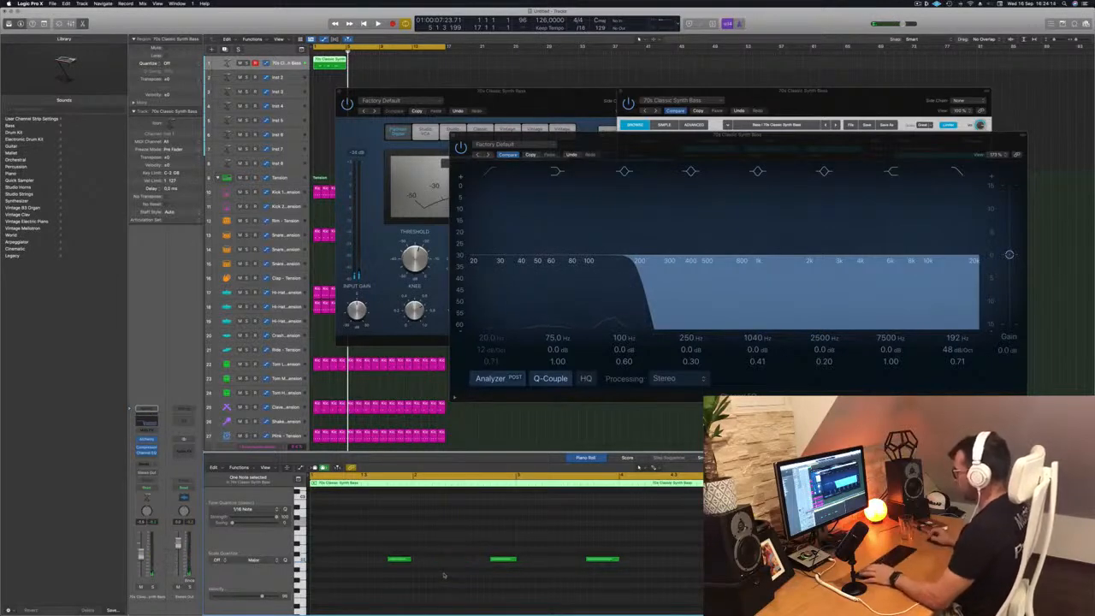
key("space")
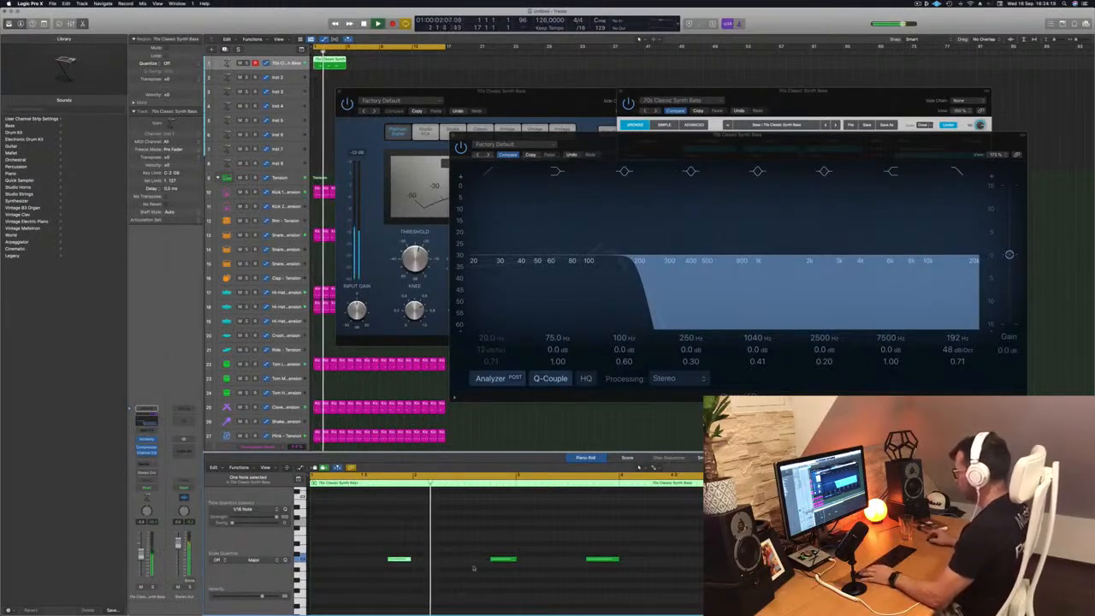
key("space")
left_click(605, 560)
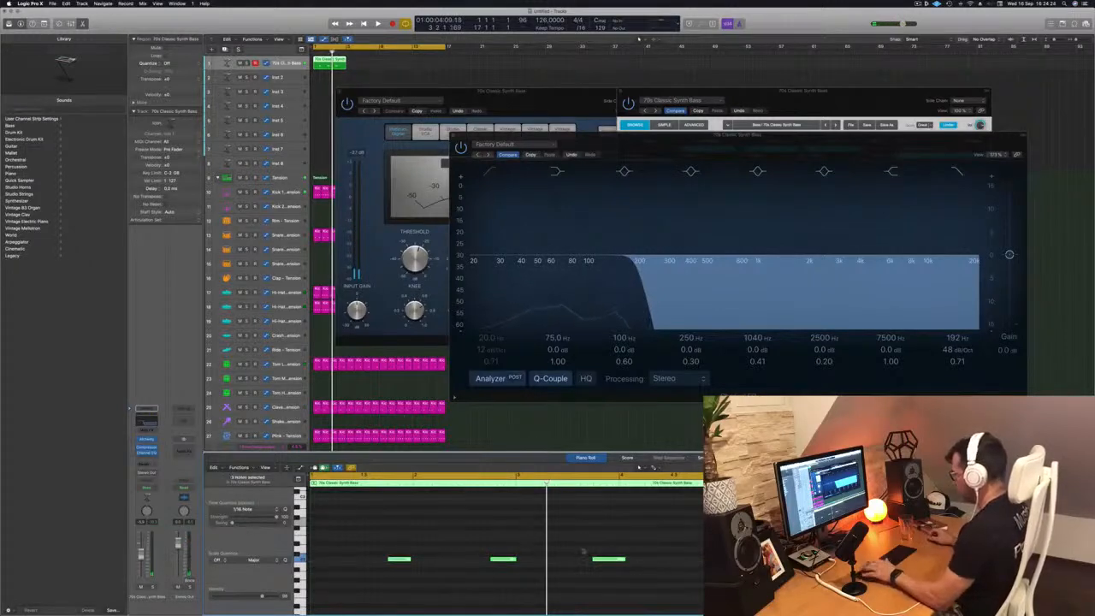
Step: Lengthen all three bass notes slightly during playback and extend the last note further
key("space")
left_click_drag(411, 560, 417, 560)
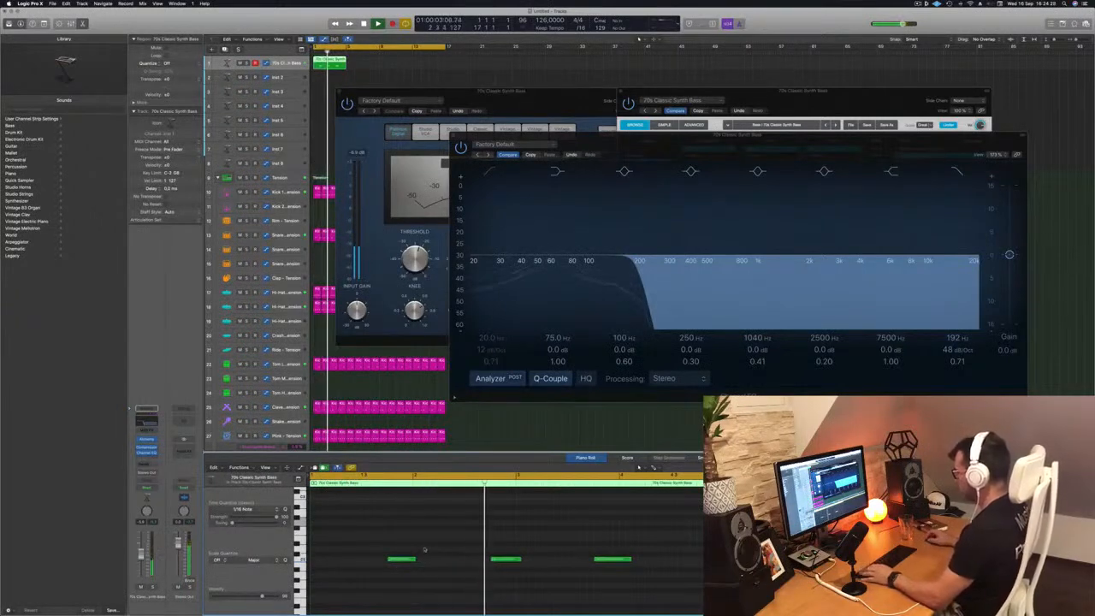
key("super+Left")
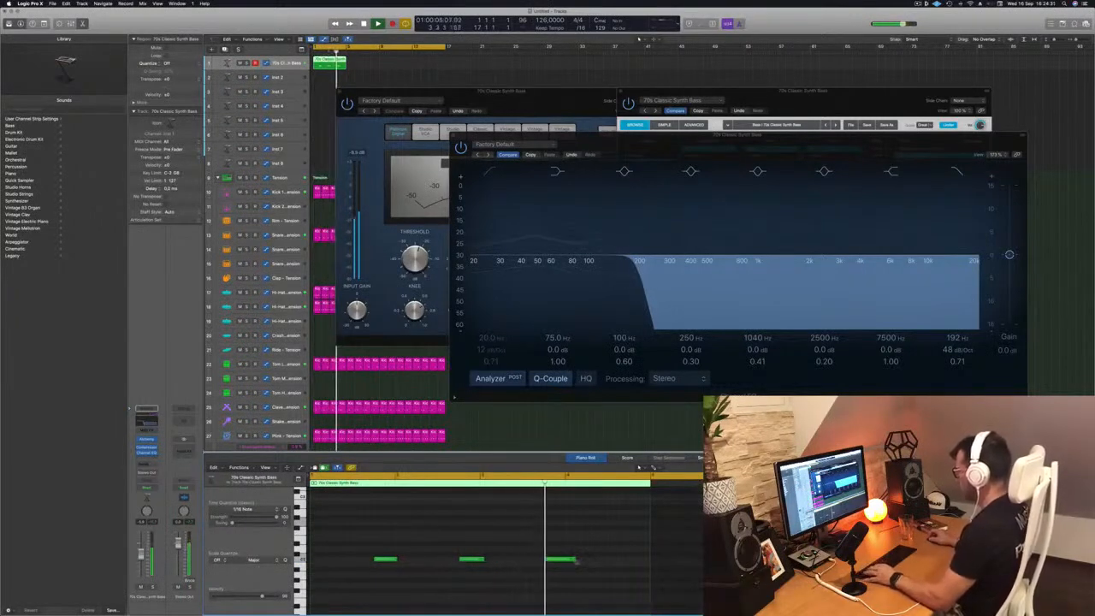
left_click_drag(574, 559, 583, 561)
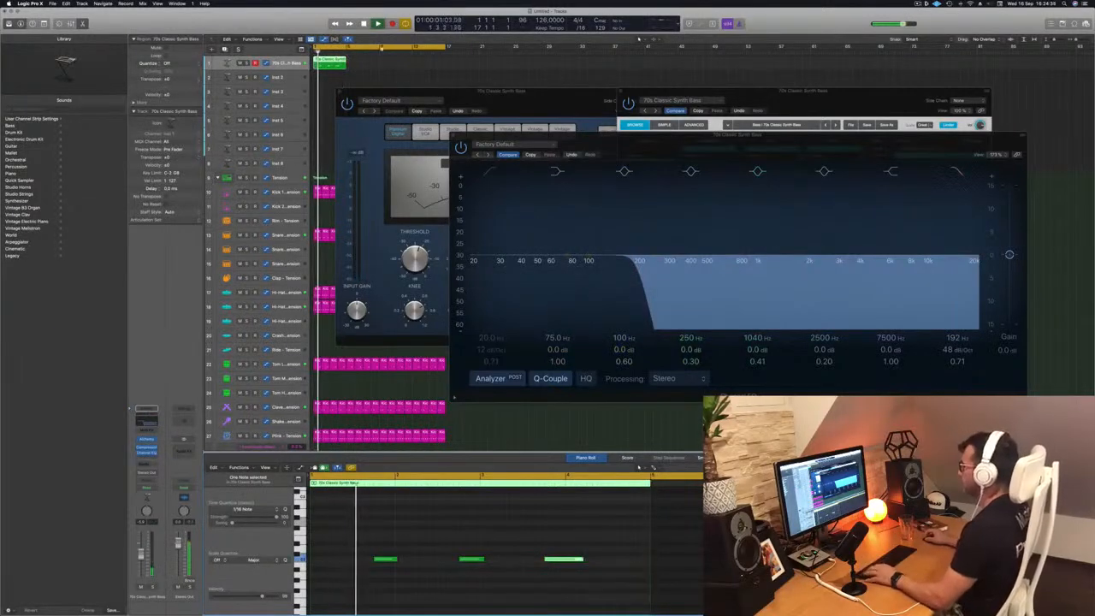
Step: Copy the four-bar bass region along its track to fill up to bar 17, and play from the start
left_click_drag(331, 66, 402, 67)
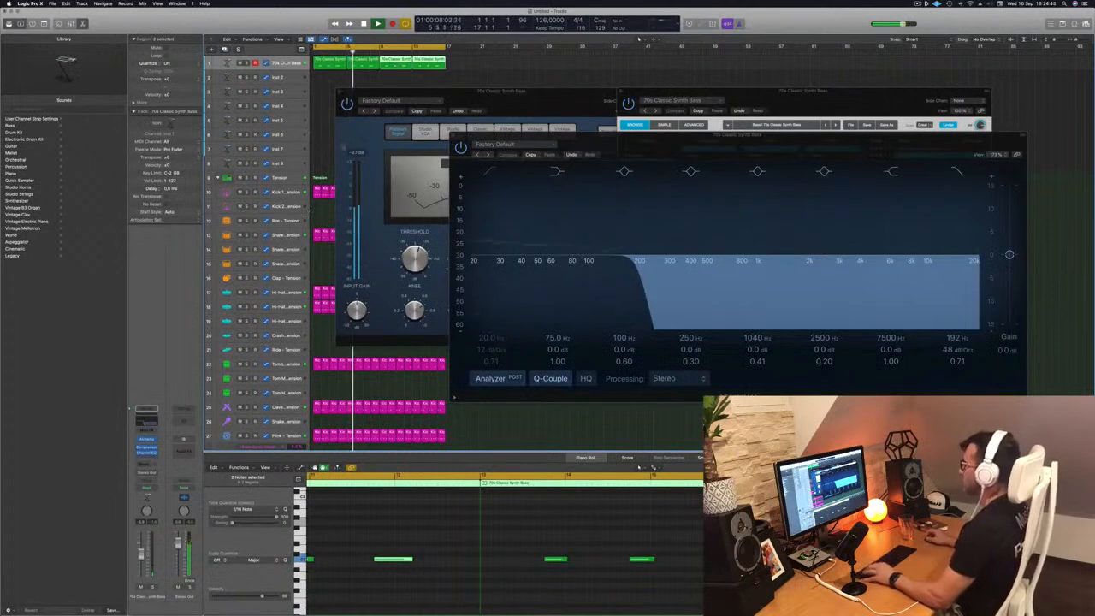
left_click(293, 64)
key("space")
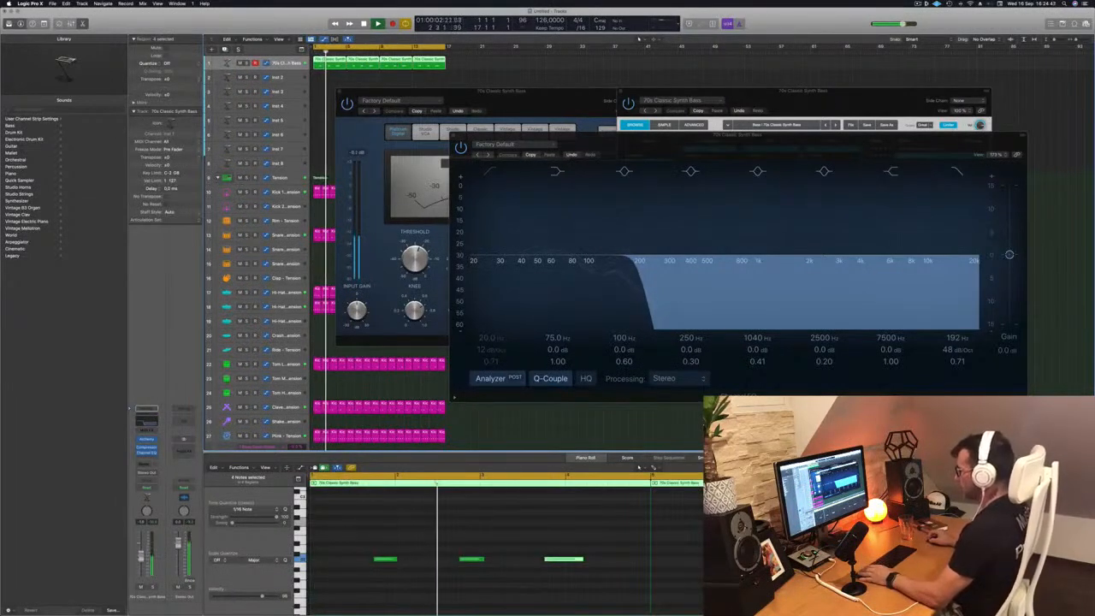
key("Return")
Step: Open the bass track's Alchemy, audition the Bright, Mod Sequence and Low Brass snapshots, and settle on Edgy Lead
left_click(147, 440)
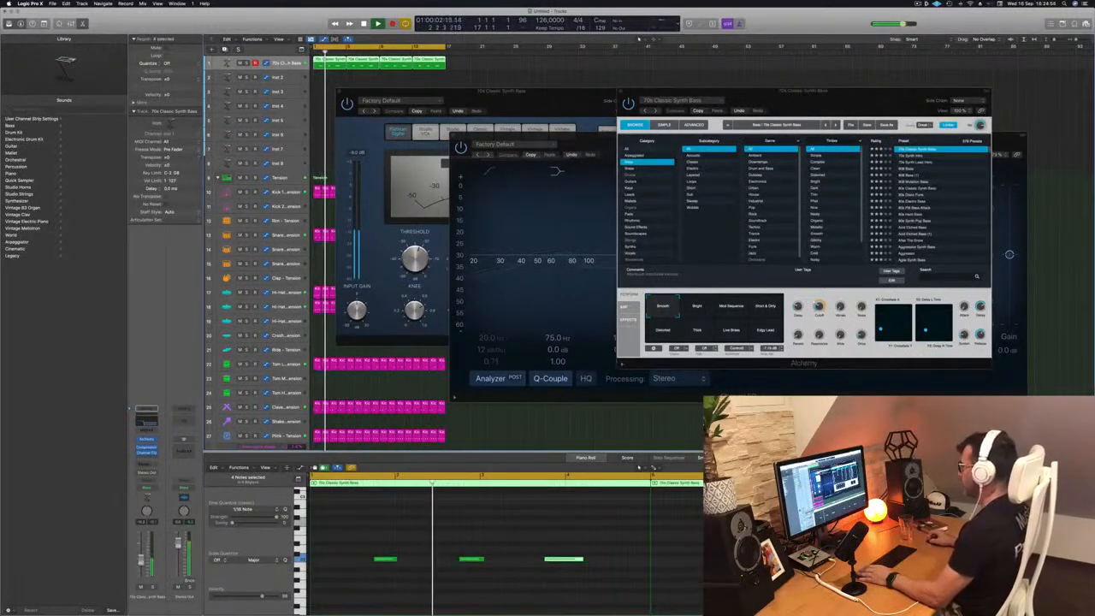
left_click(695, 306)
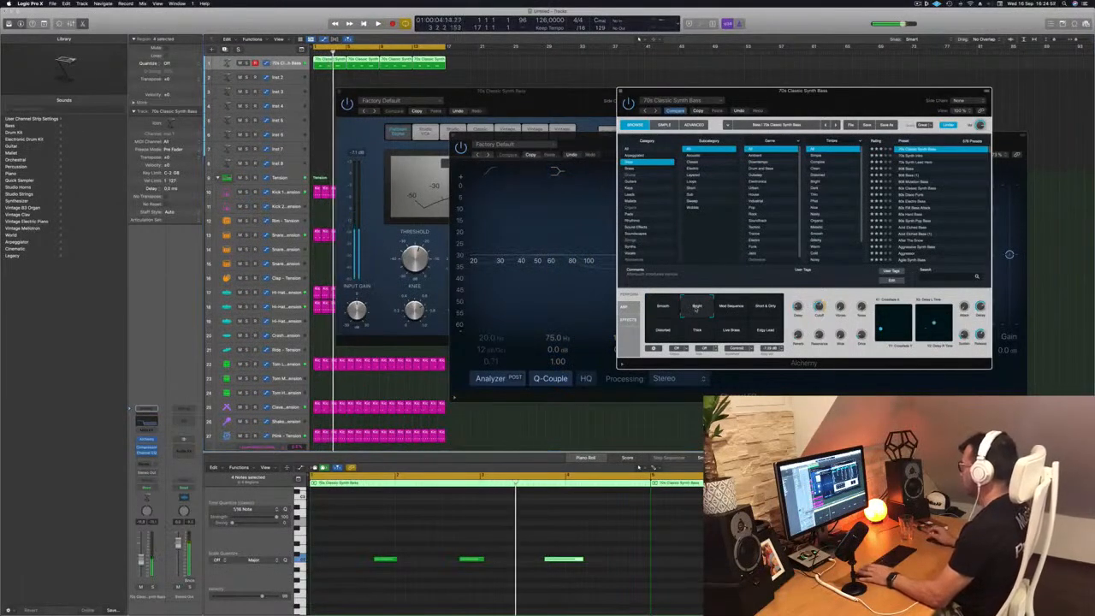
key("space")
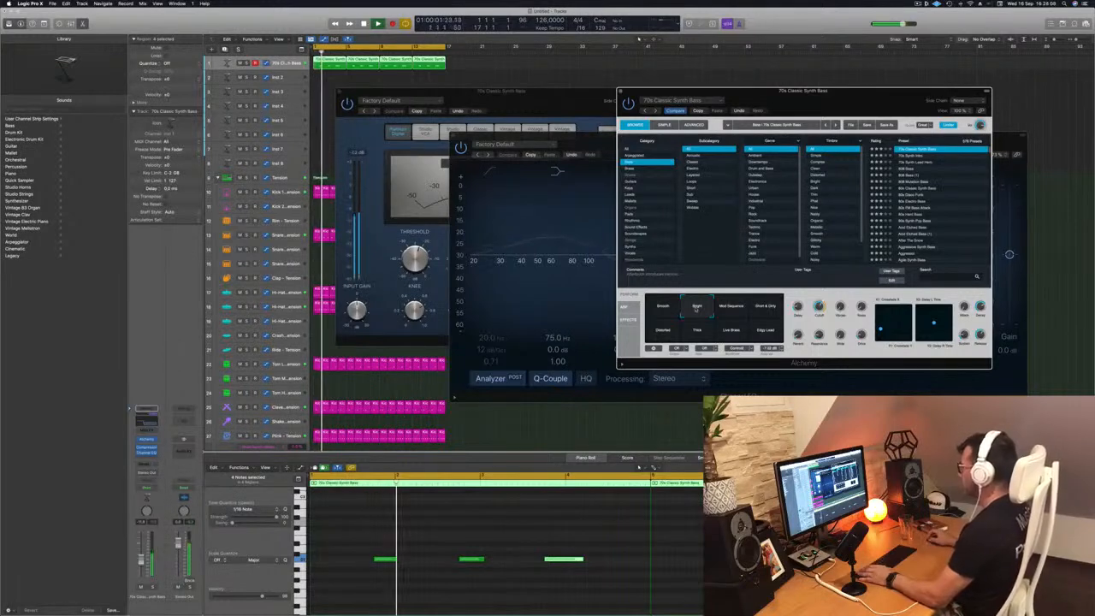
left_click(728, 309)
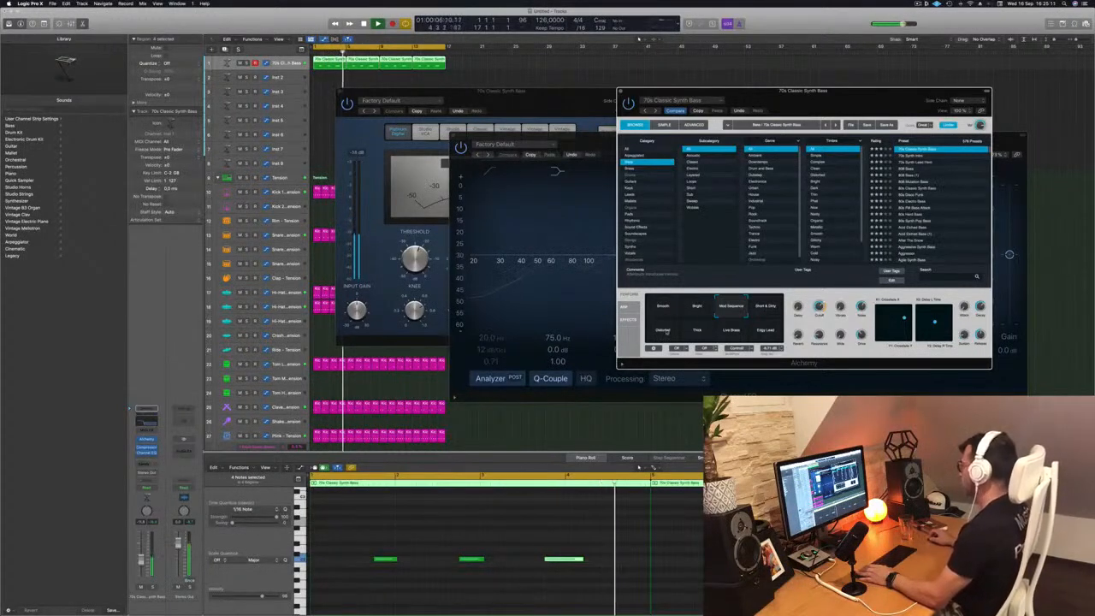
left_click(728, 334)
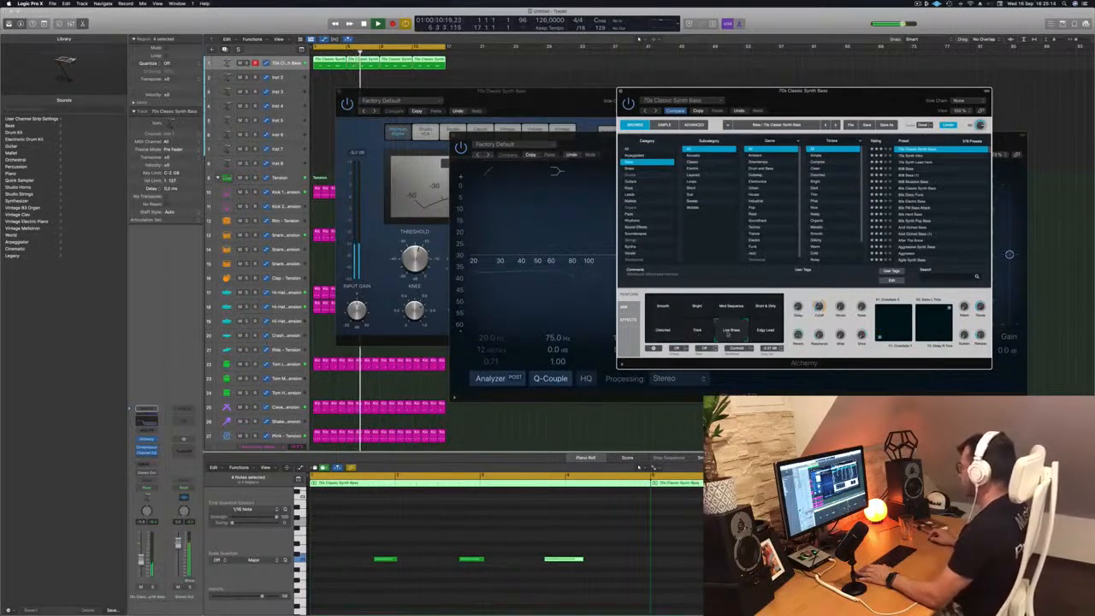
left_click(765, 333)
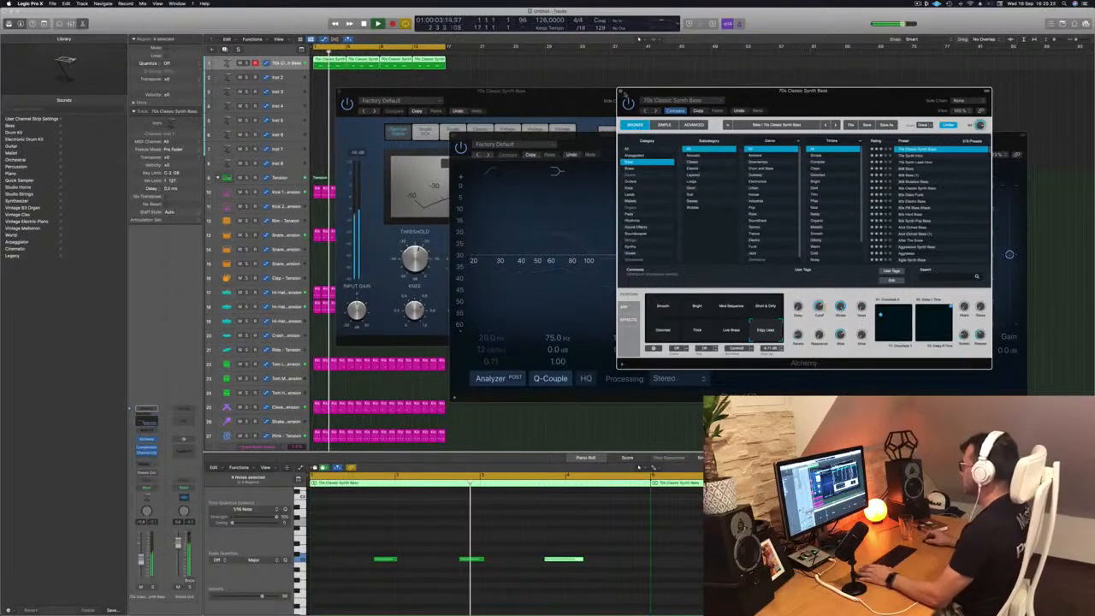
Step: Lower the bass channel's volume slightly and close the Alchemy, Channel EQ and Compressor windows
left_click(621, 92)
left_click_drag(624, 139, 600, 129)
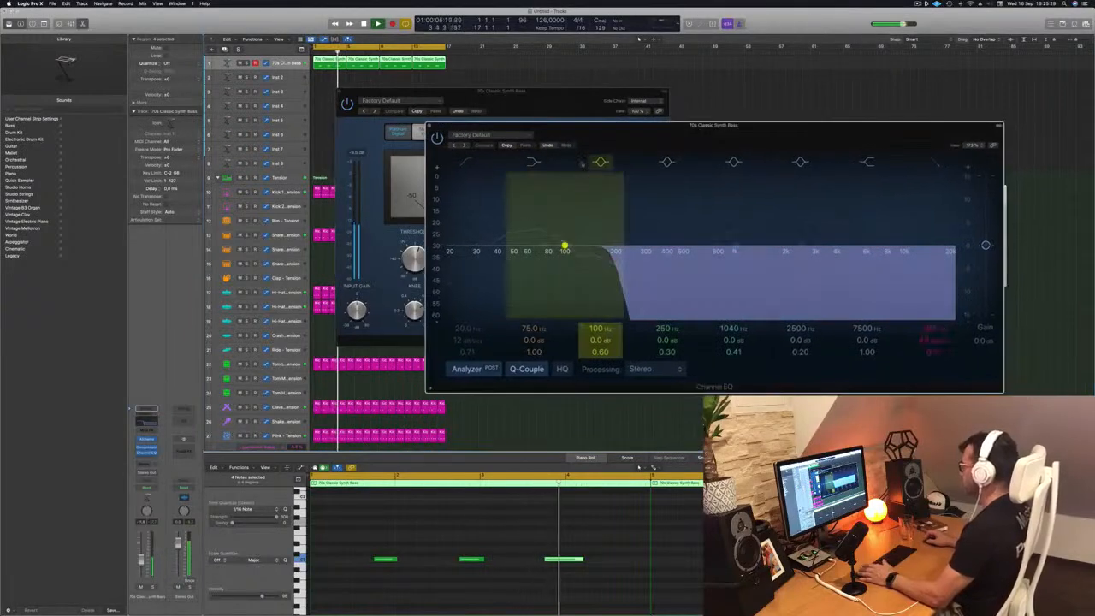
left_click(141, 562)
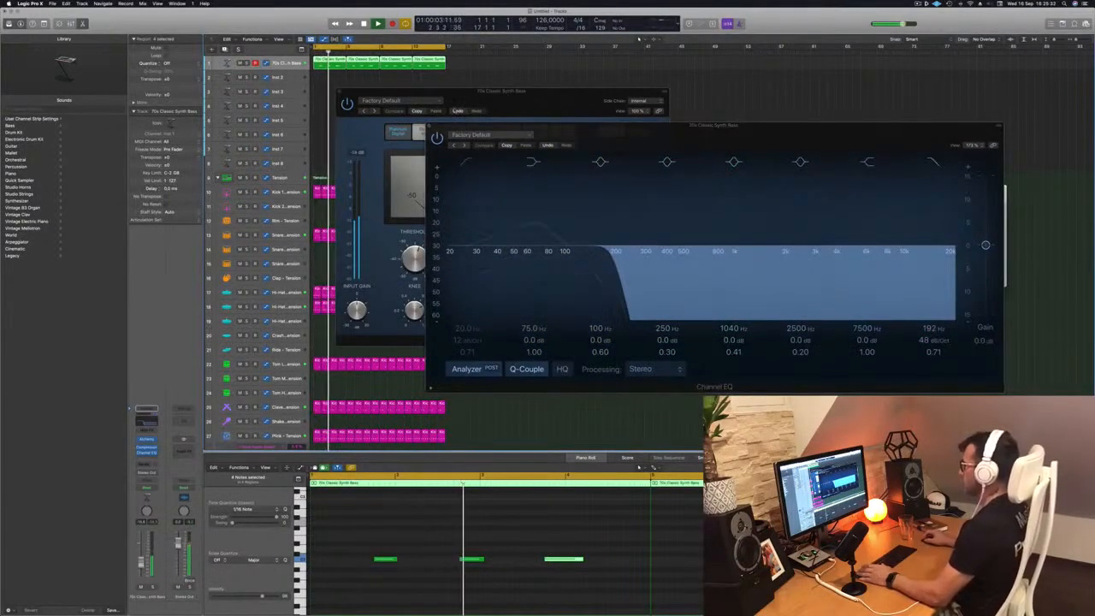
key("super+w")
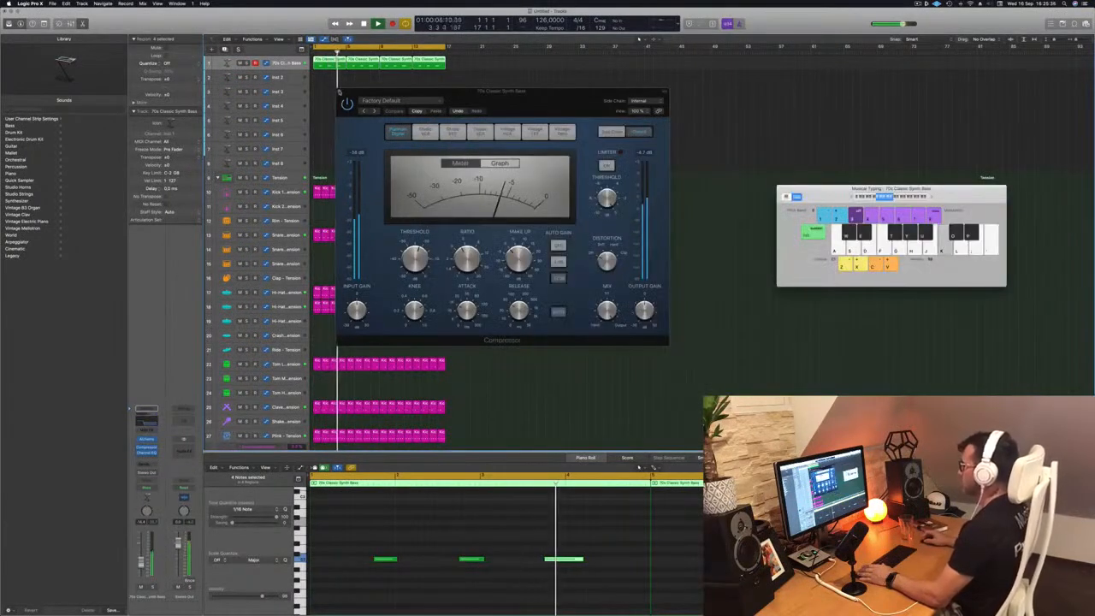
key("super+w")
Step: Select and enlarge the Inst 2 track, and copy the first bass region onto it at bar 1
key("Down")
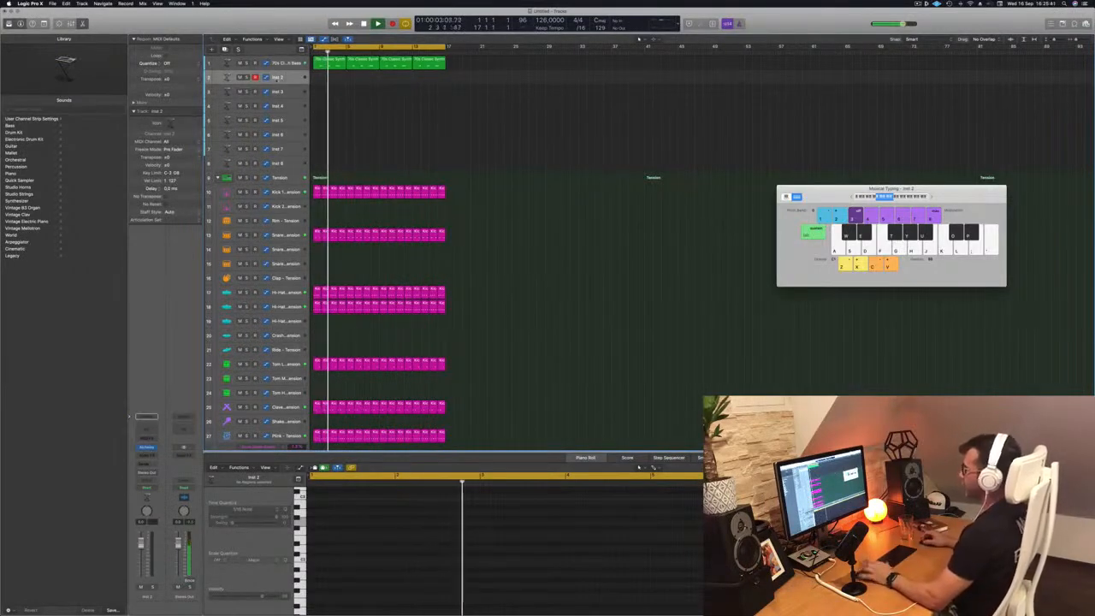
key("ctrl+z")
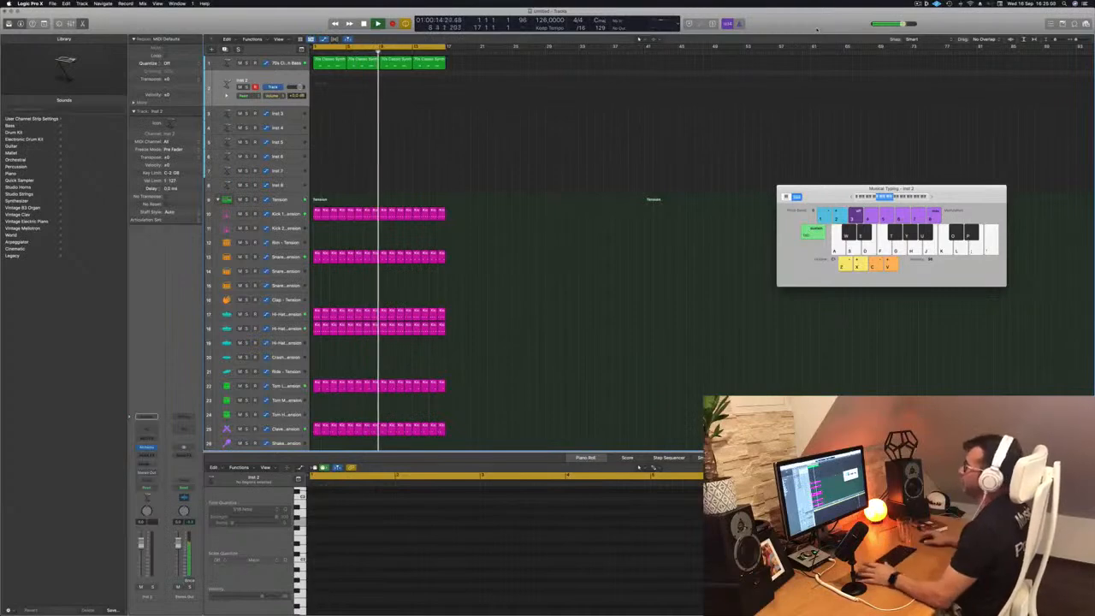
key("Return")
left_click_drag(325, 63, 326, 82)
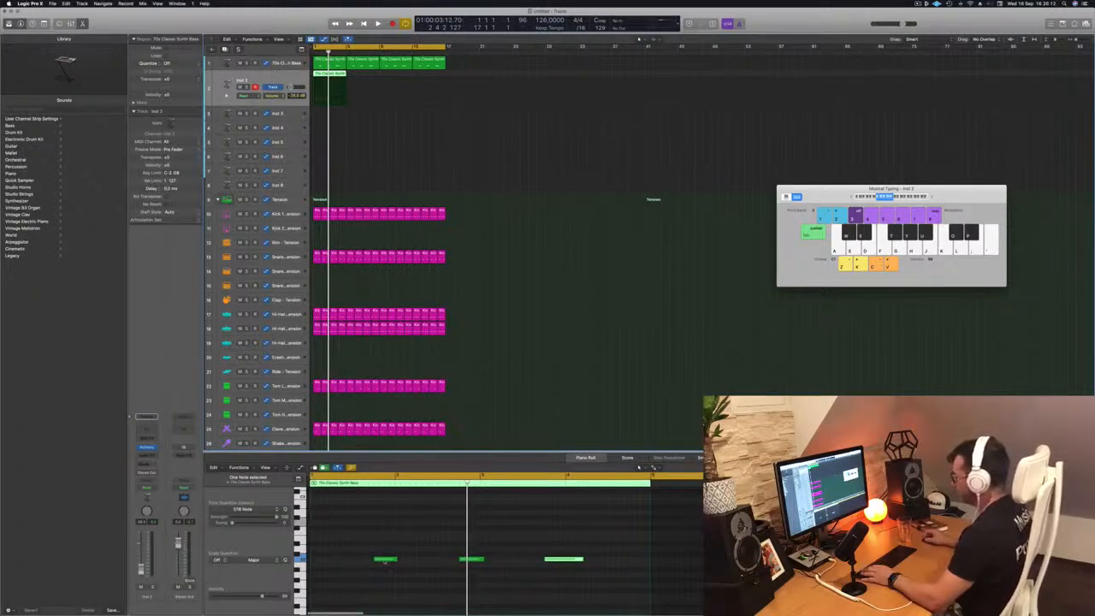
Step: Turn the first note of the Inst 2 region into three short notes within bar 1, and play it
left_click_drag(384, 561, 353, 563)
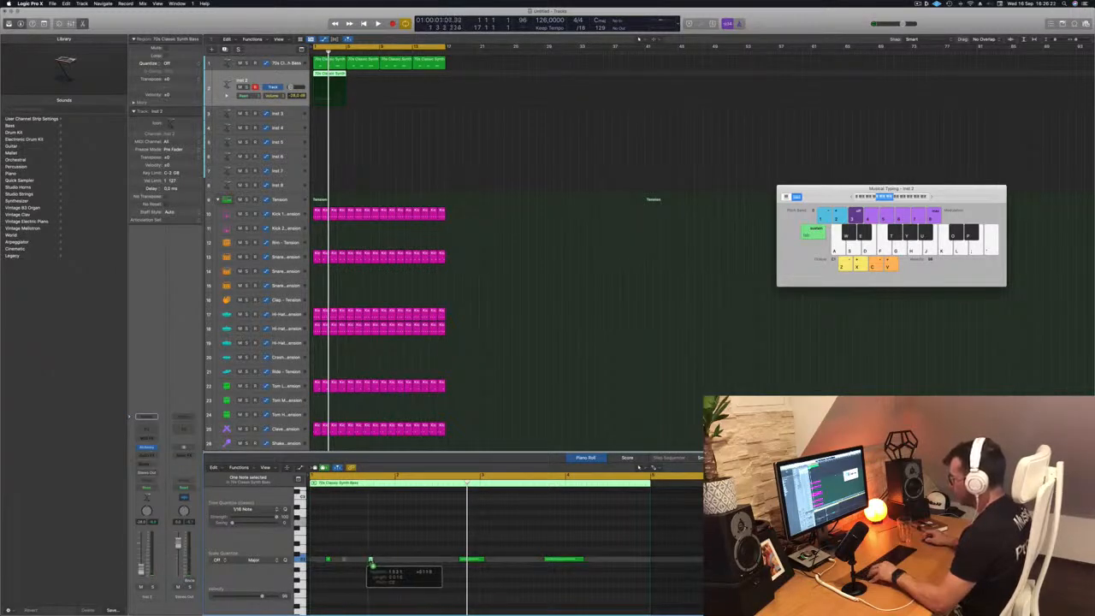
left_click_drag(371, 564, 370, 562)
key("space")
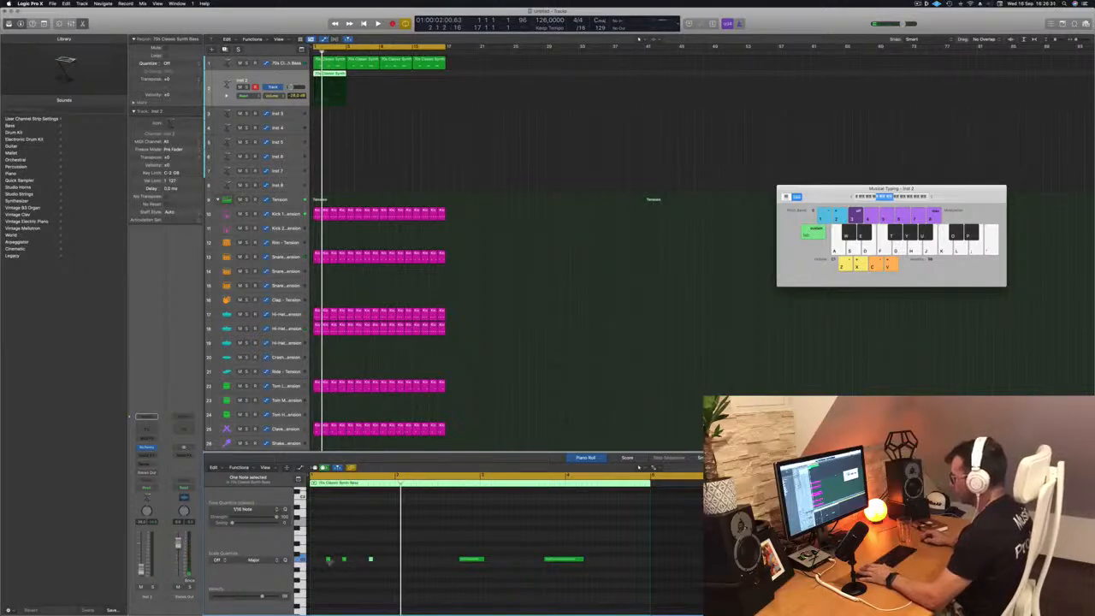
Step: Move the three short notes closer to the start of bar 1, space them evenly, and play the result
left_click_drag(343, 560, 348, 560)
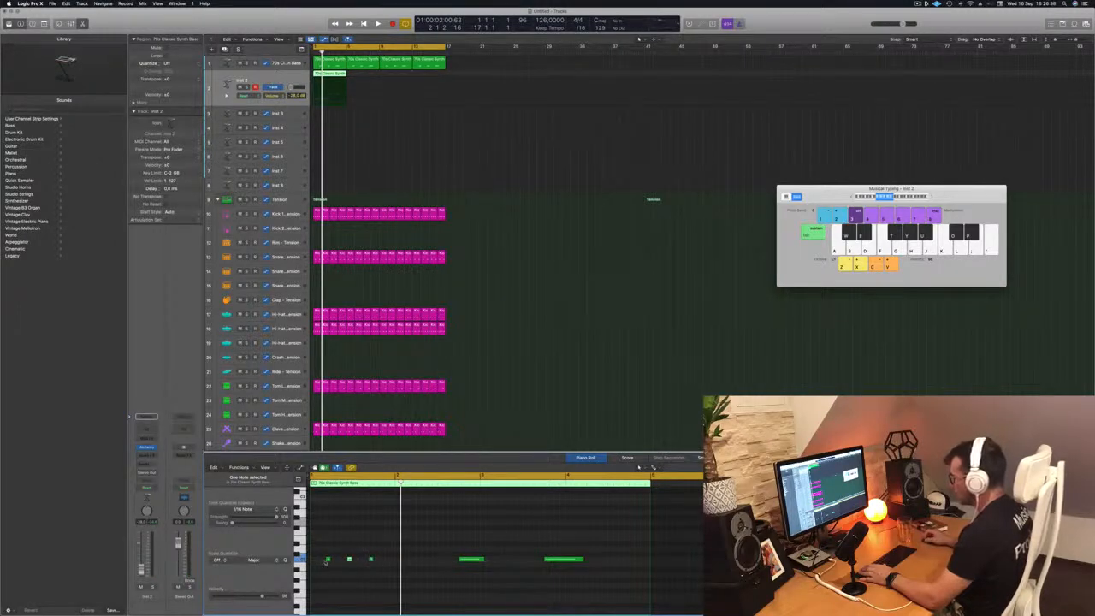
left_click_drag(325, 562, 322, 565)
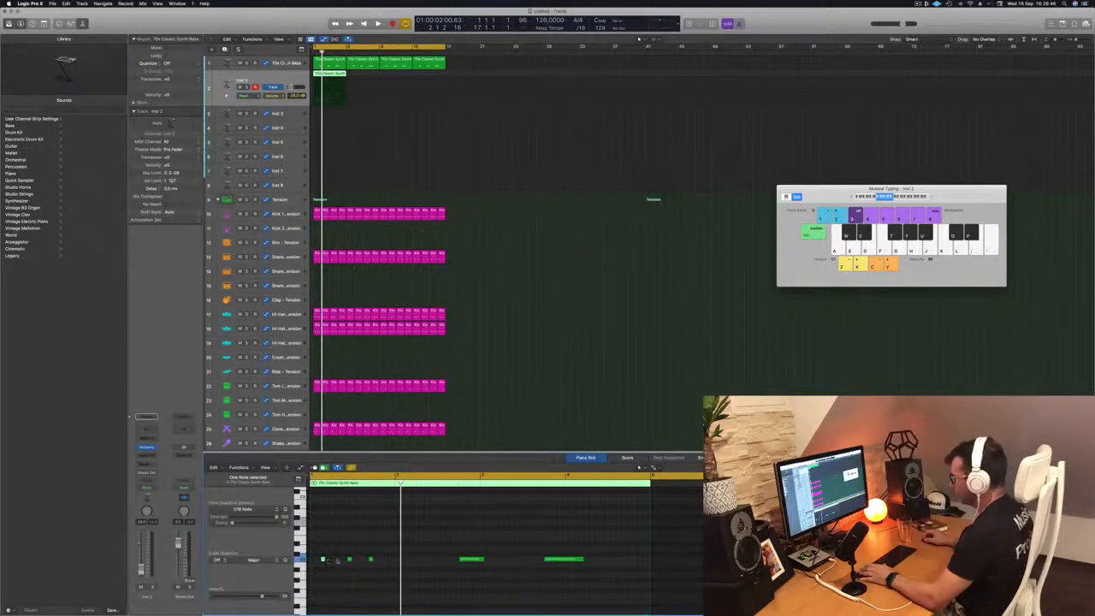
left_click_drag(349, 560, 341, 561)
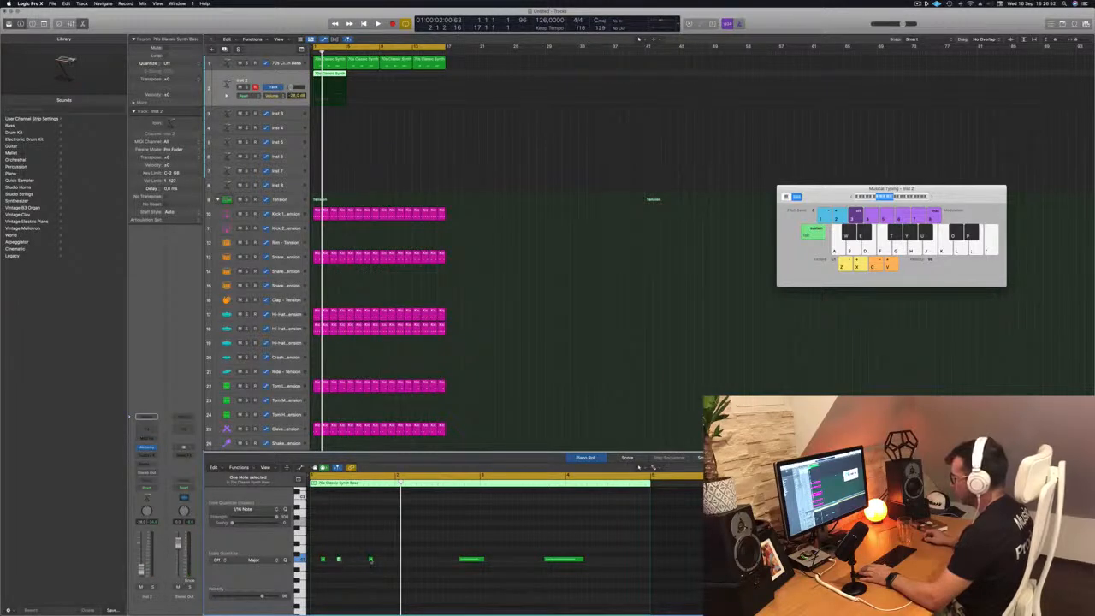
left_click_drag(363, 560, 355, 561)
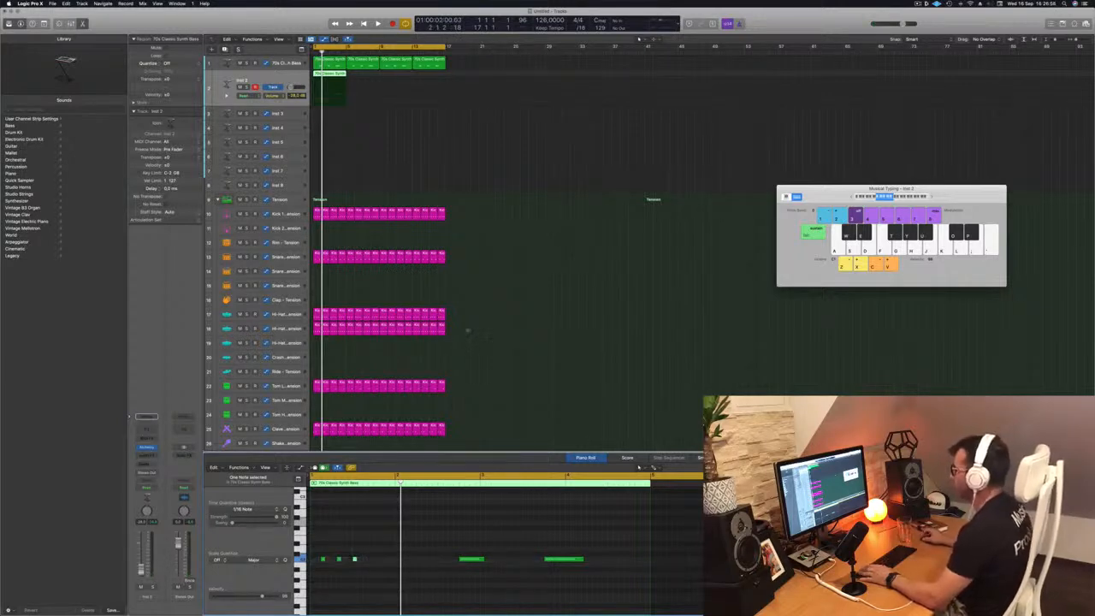
key("space")
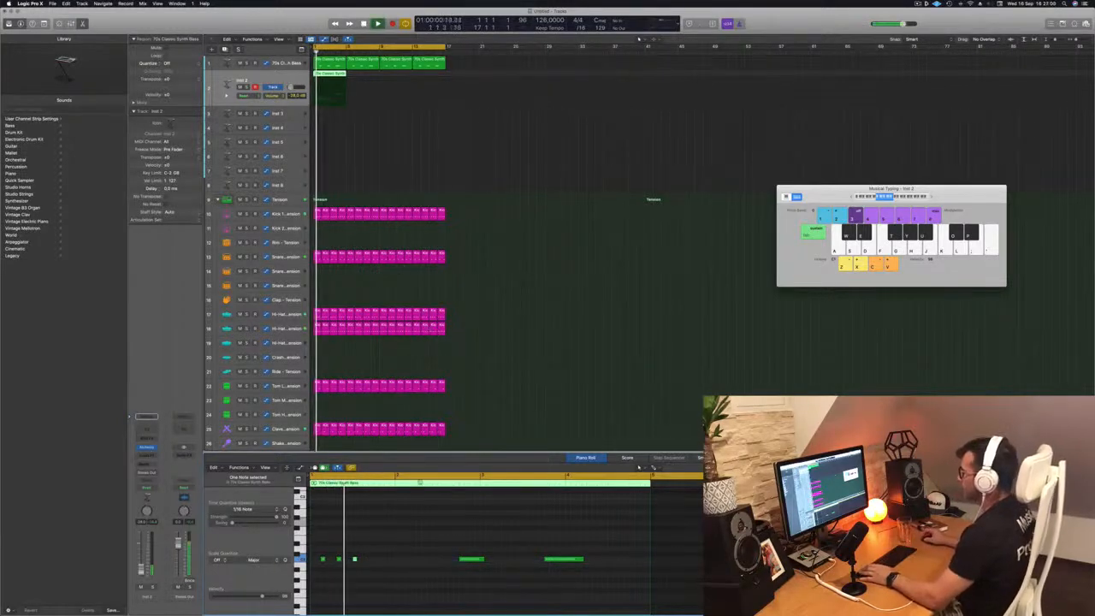
Step: Delete the two remaining long notes, copy the three-note group into bars 2, 3 and 4, and play the pattern
left_click_drag(432, 550, 582, 571)
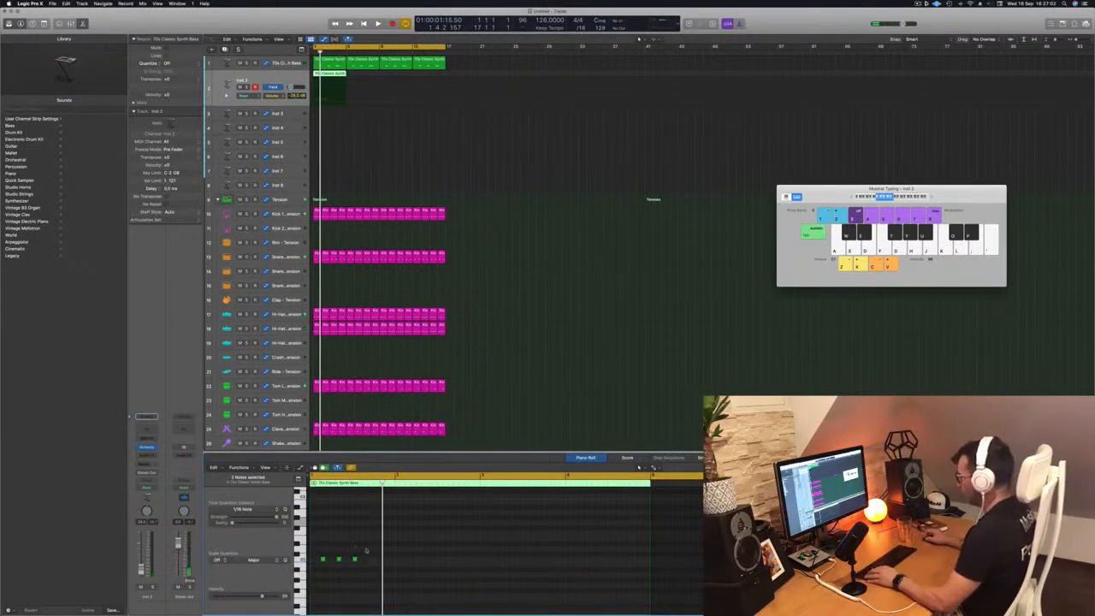
left_click_drag(322, 559, 408, 560)
left_click_drag(317, 571, 488, 566)
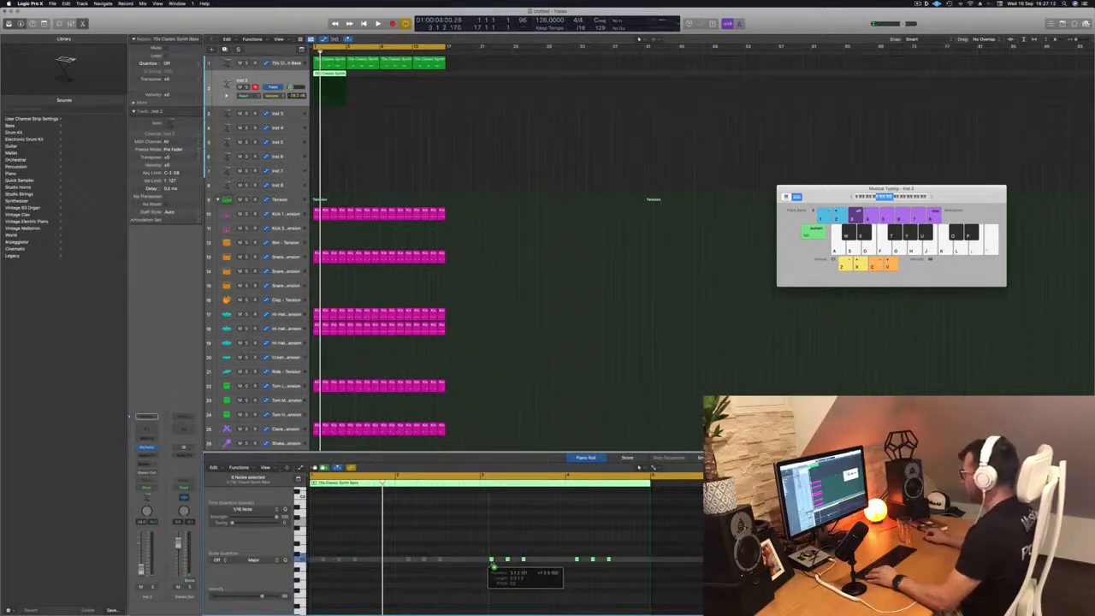
left_click_drag(494, 566, 494, 566)
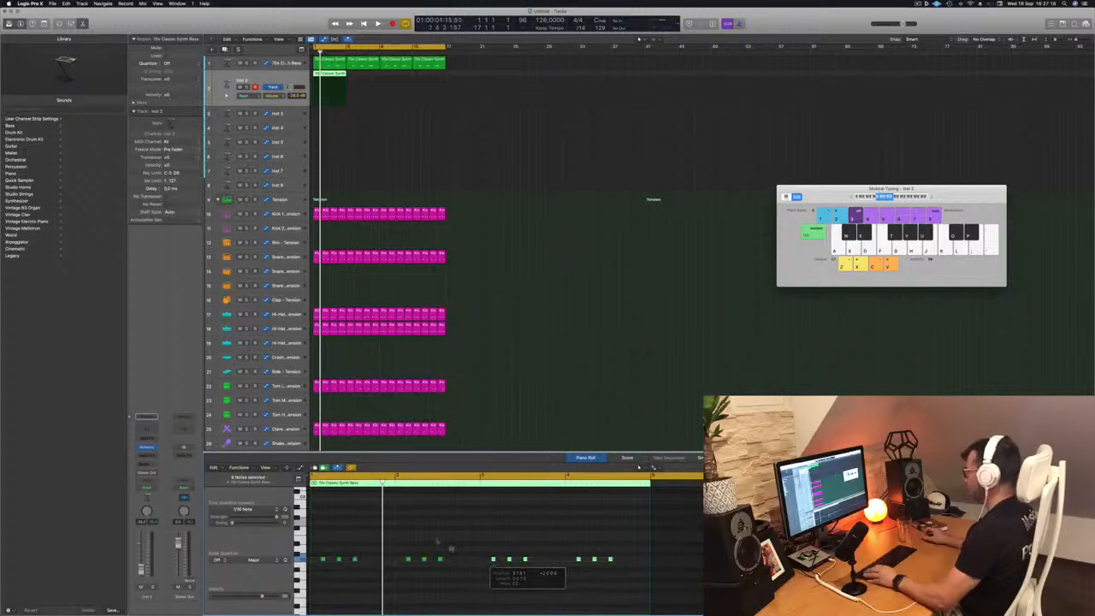
key("space")
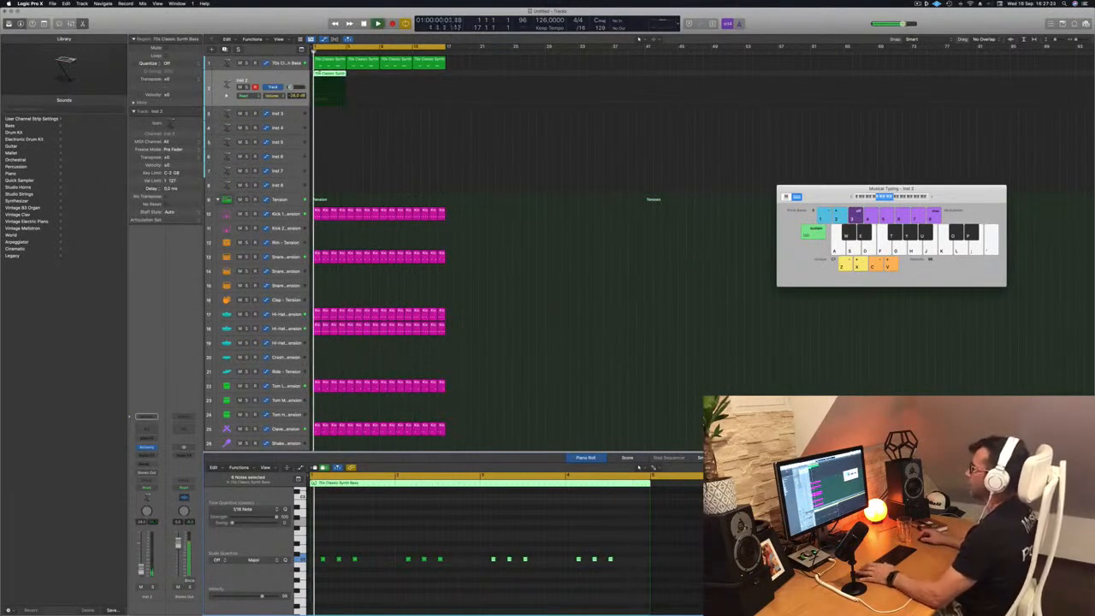
Step: Copy the four-bar Inst 2 region along its track to fill up to bar 17, and play it
left_click_drag(337, 77, 389, 78)
left_click(282, 79)
key("space")
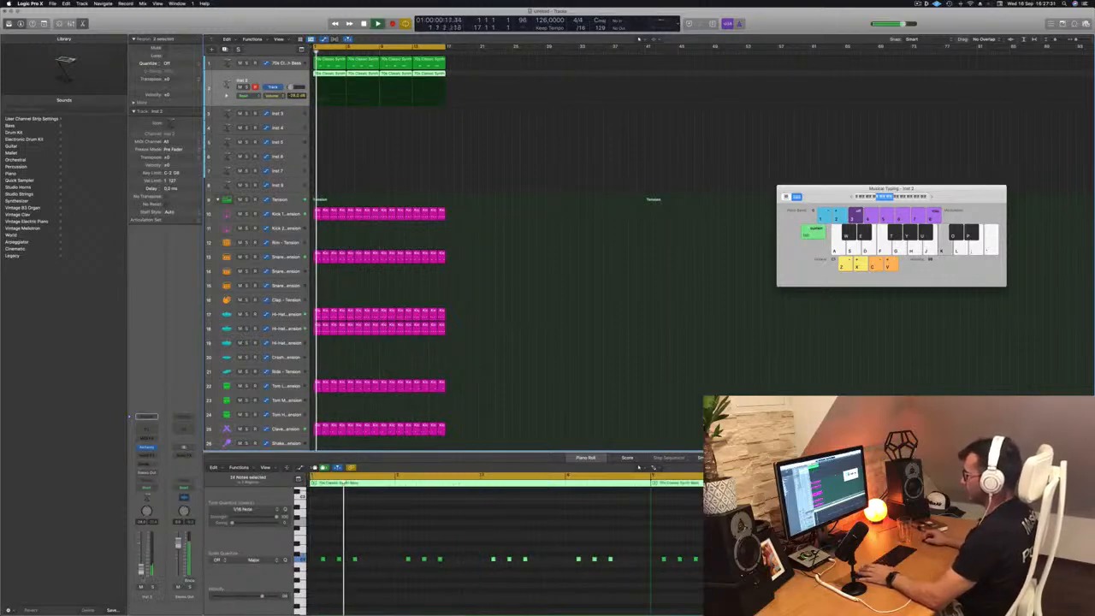
key("space")
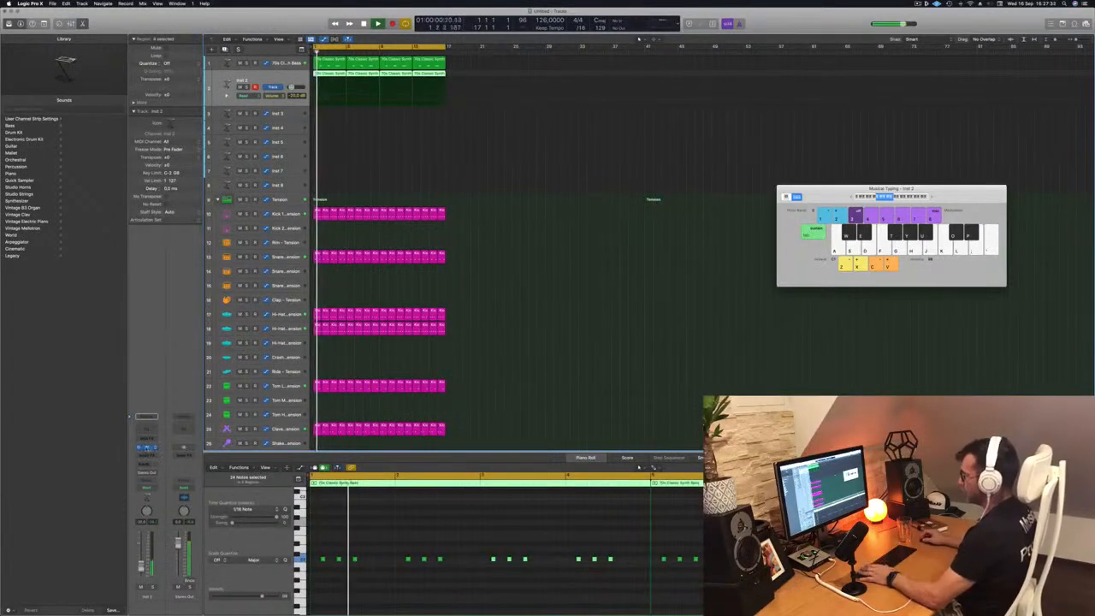
Step: Open the Alchemy instrument on Inst 2, filter its presets to the Keys category, and browse the list
left_click(147, 447)
left_click_drag(528, 102, 587, 169)
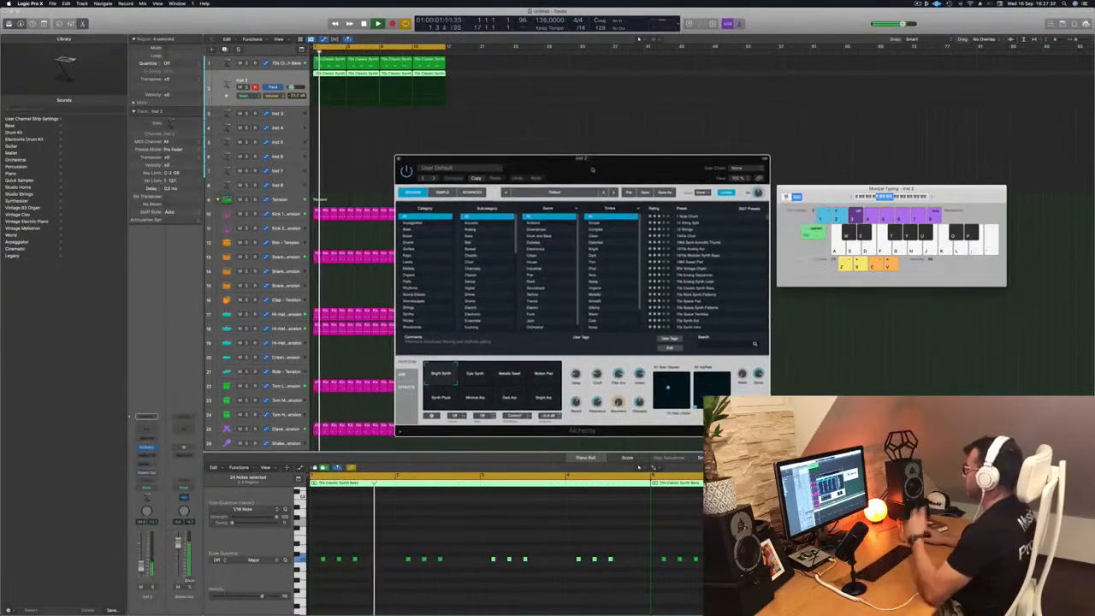
left_click(407, 255)
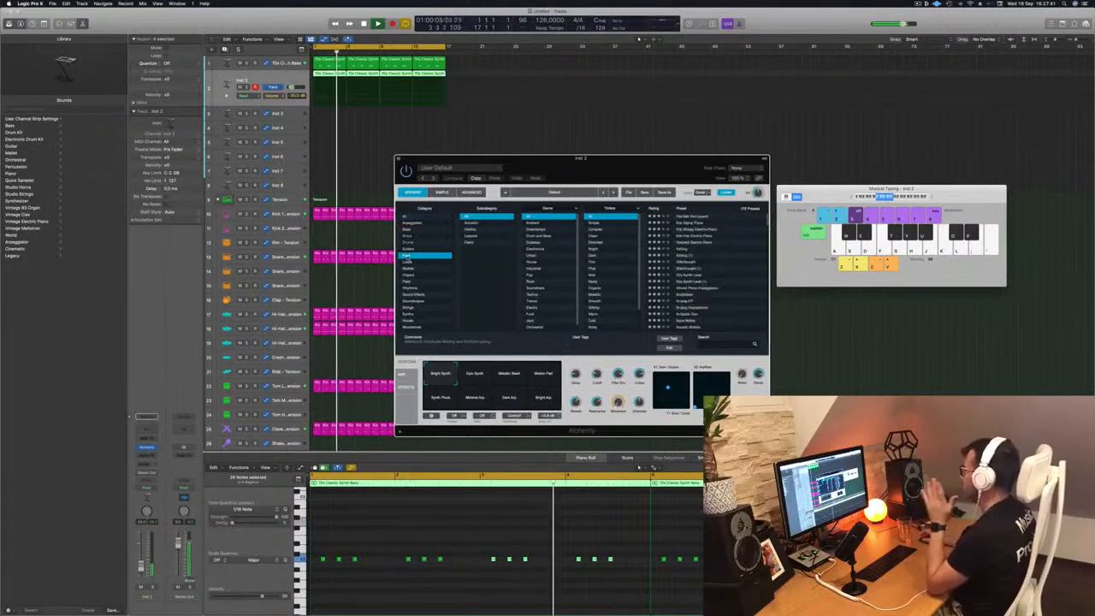
scroll(717, 288, "down", 10)
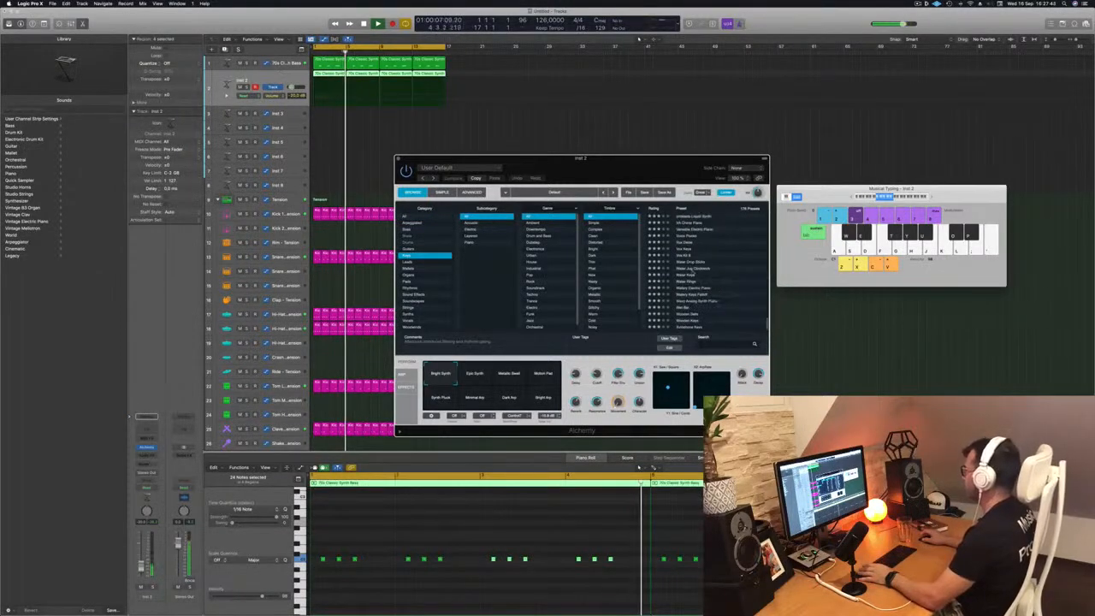
Step: Audition the Water Jug Clockwork and Water Keys presets, and load the Vox preset listed just above Vox Keys
left_click(691, 269)
left_click(638, 466)
key("space")
key("space")
left_click(731, 263)
key("Down")
scroll(731, 263, "up", 1)
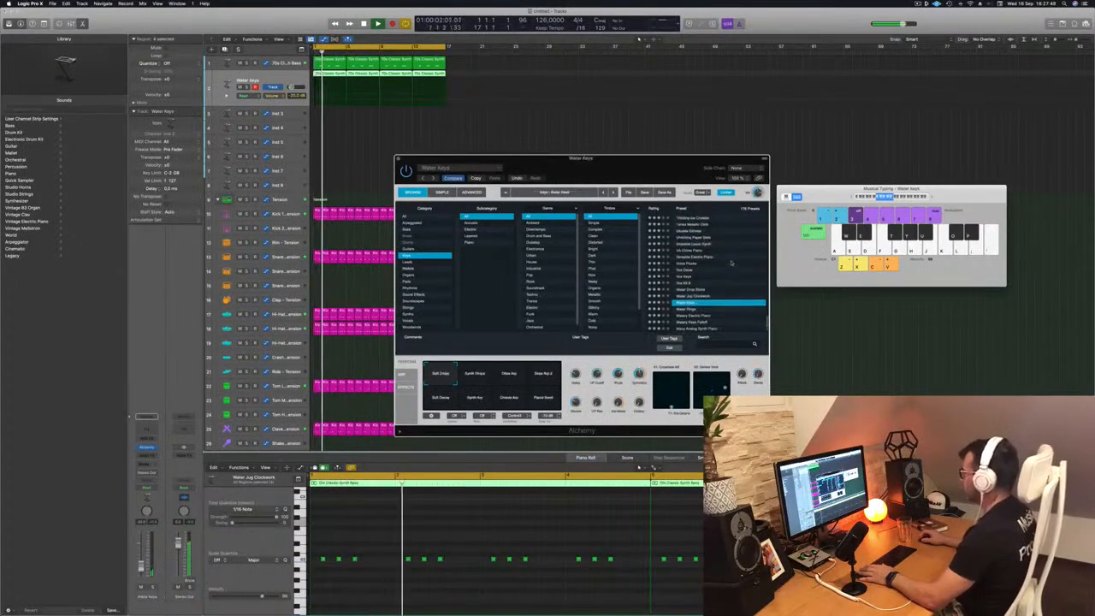
left_click(718, 270)
Step: Raise the Inst 2 track's volume to about -11.8 dB and replay the loop from the start
key("space")
key("k")
left_click_drag(140, 562, 141, 557)
key("k")
key("k")
key("Return")
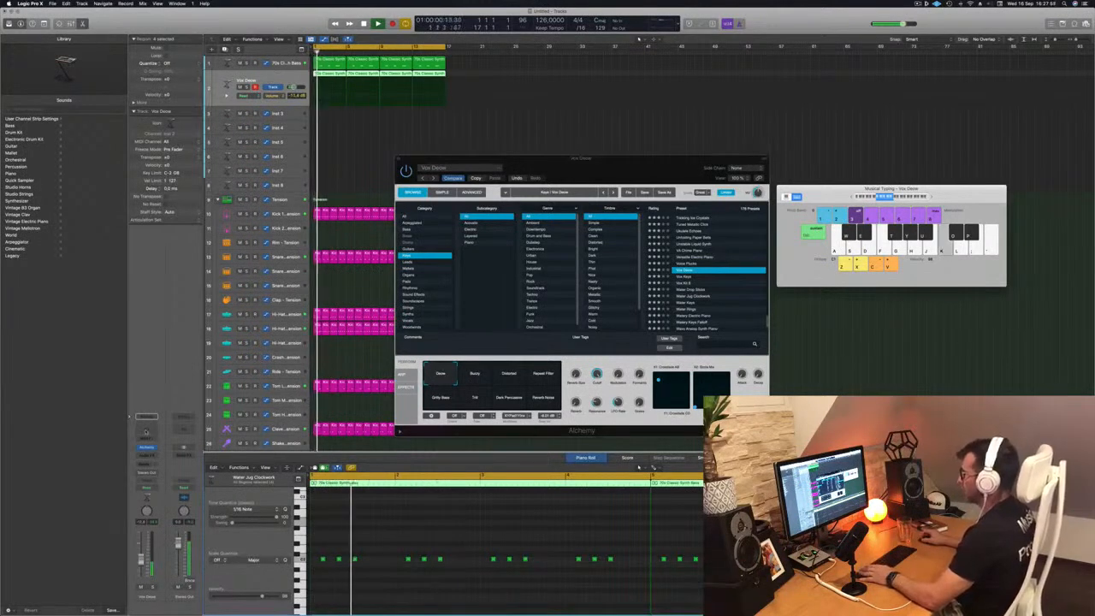
Step: Add a Channel EQ to the Inst 2 track and set its high cut to 344 Hz at 48 dB/Oct
double_click(147, 431)
key("k")
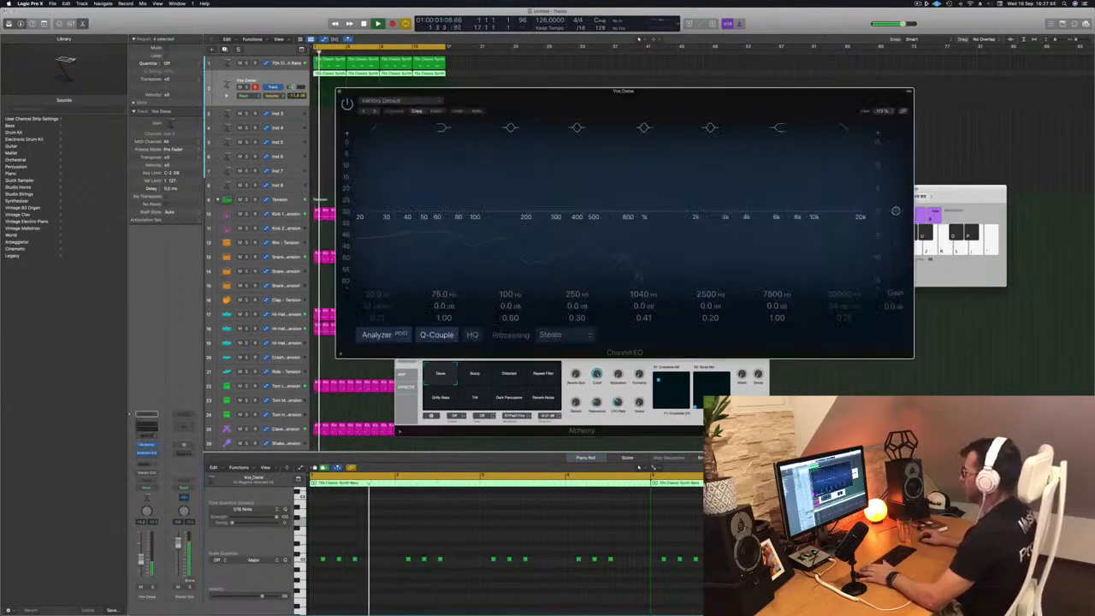
key("Return")
key("k")
key("Return")
left_click_drag(863, 221, 576, 215)
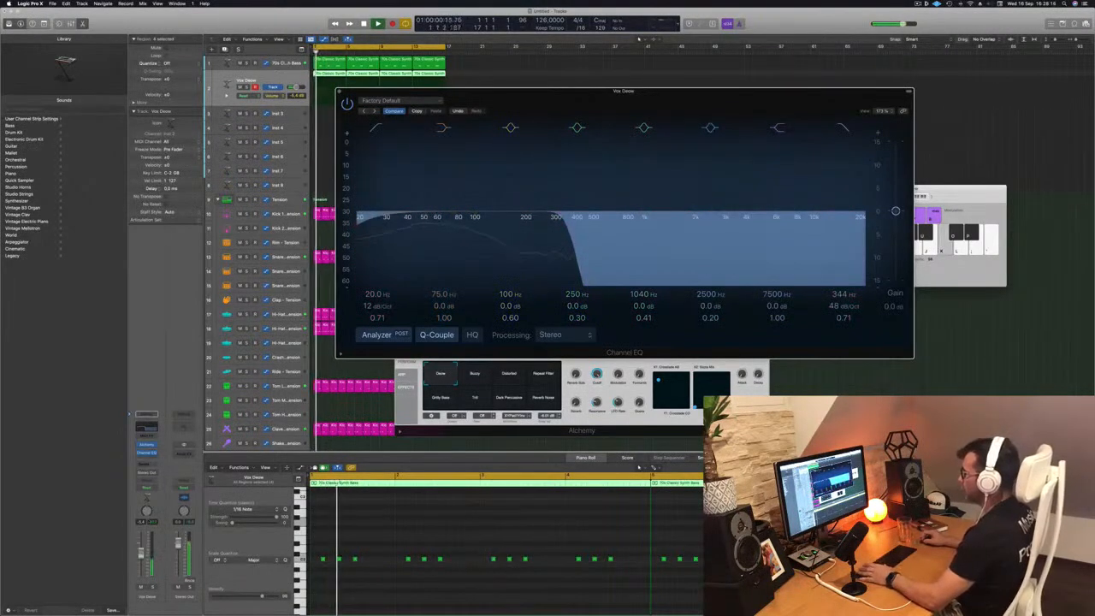
Step: Audition the Vox preset's other performance snapshots in Alchemy, from Buzzy and Distorted through Repeat Filter to Reverb Noise
left_click(146, 443)
mouse_move(655, 167)
left_mouse_down()
mouse_move(668, 169)
mouse_move(644, 168)
left_mouse_up()
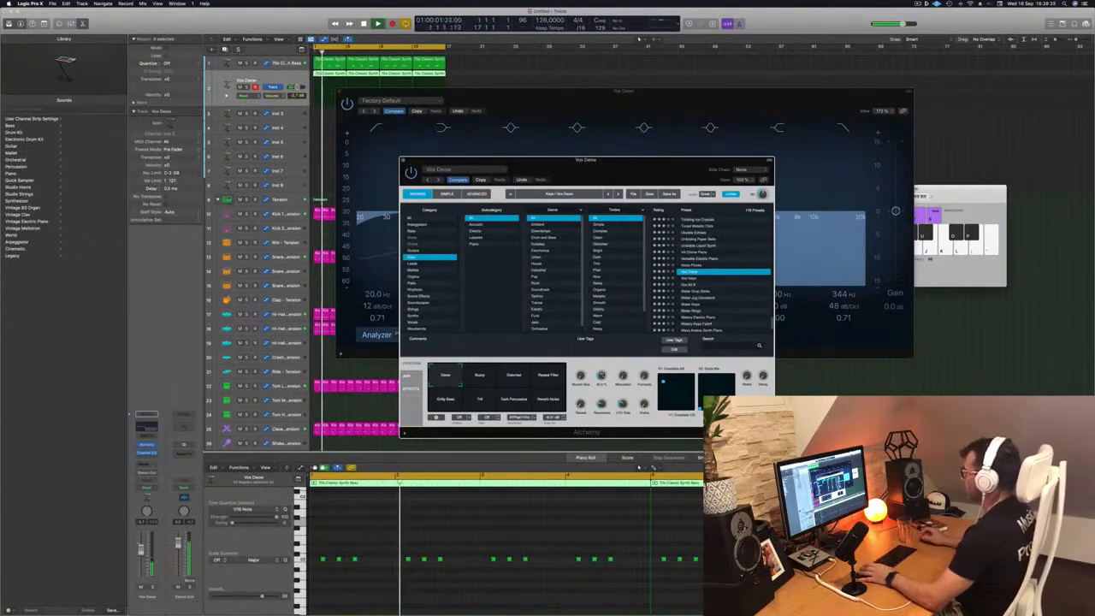
left_click(486, 381)
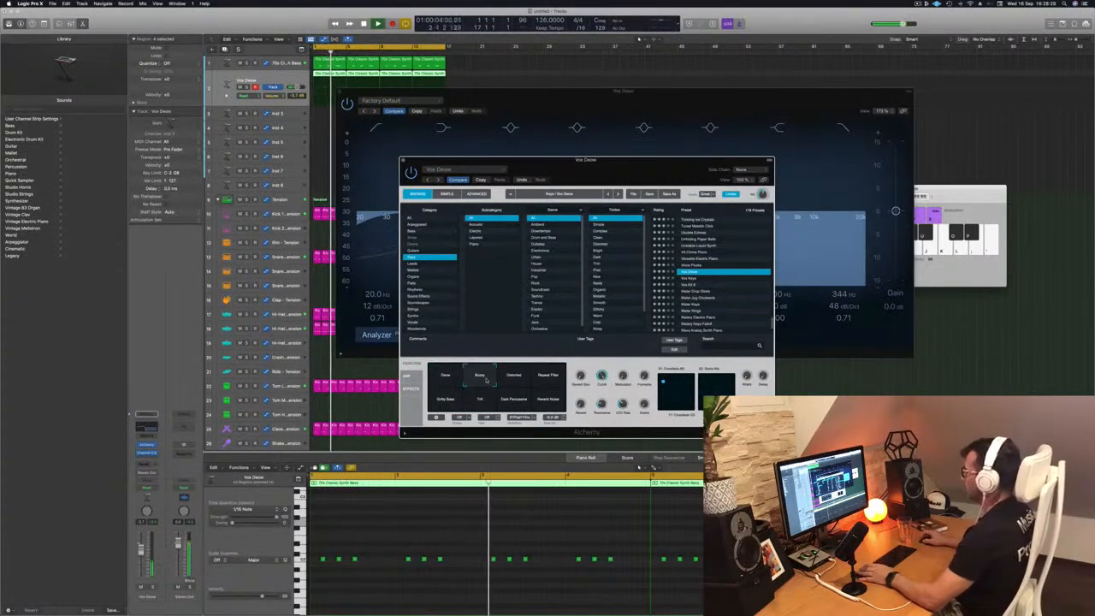
left_click(514, 379)
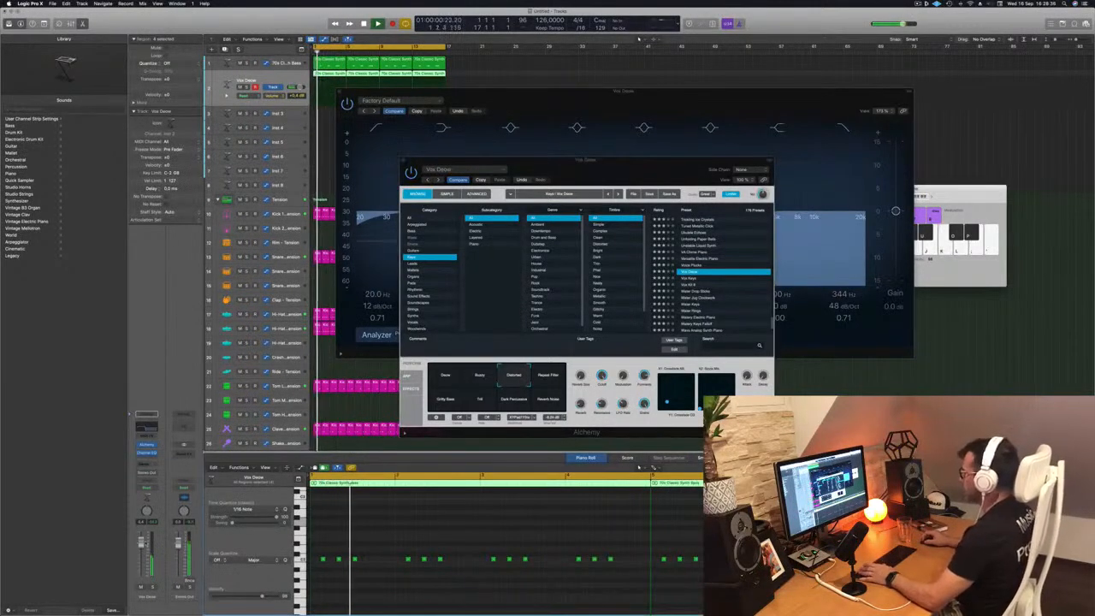
left_click(554, 380)
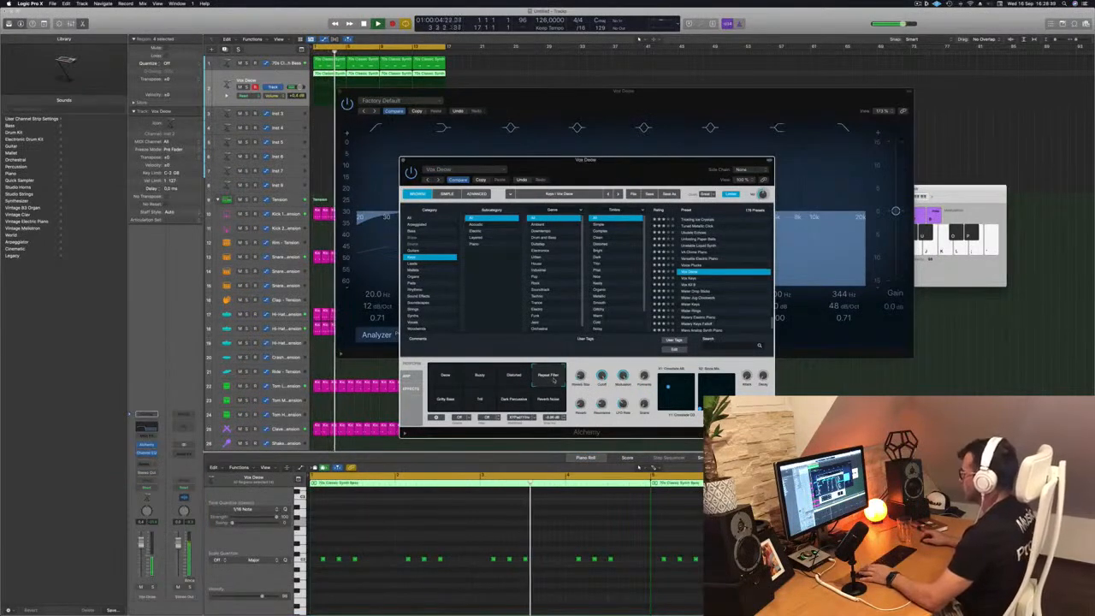
left_click(450, 404)
left_click(476, 406)
left_click(511, 400)
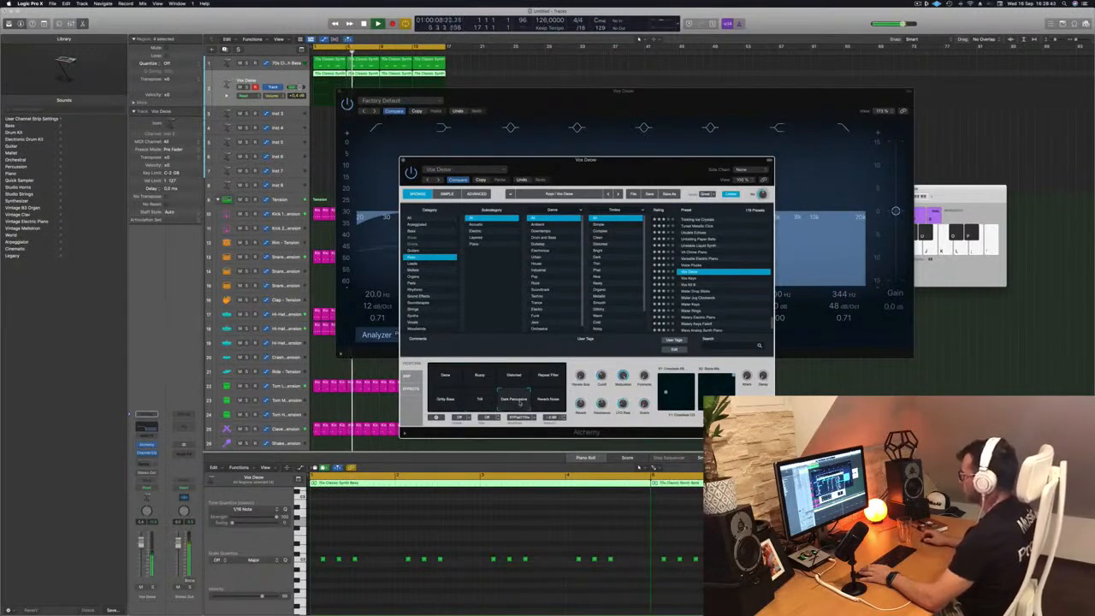
left_click(548, 400)
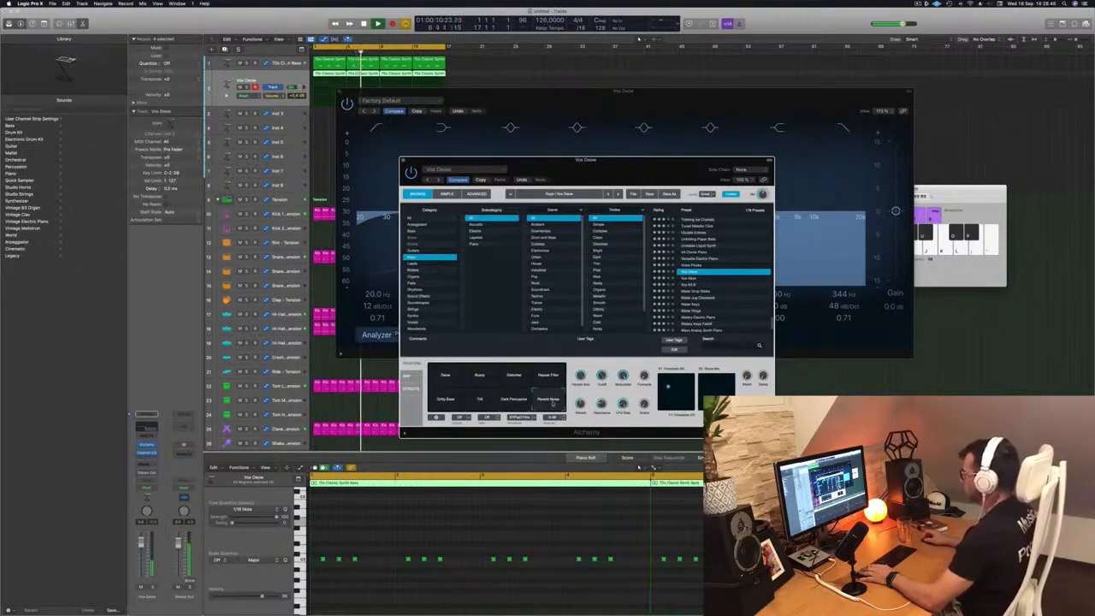
Step: Compare the Vox preset's first snapshot with Distorted and Buzzy, and return to the first one
left_click(446, 376)
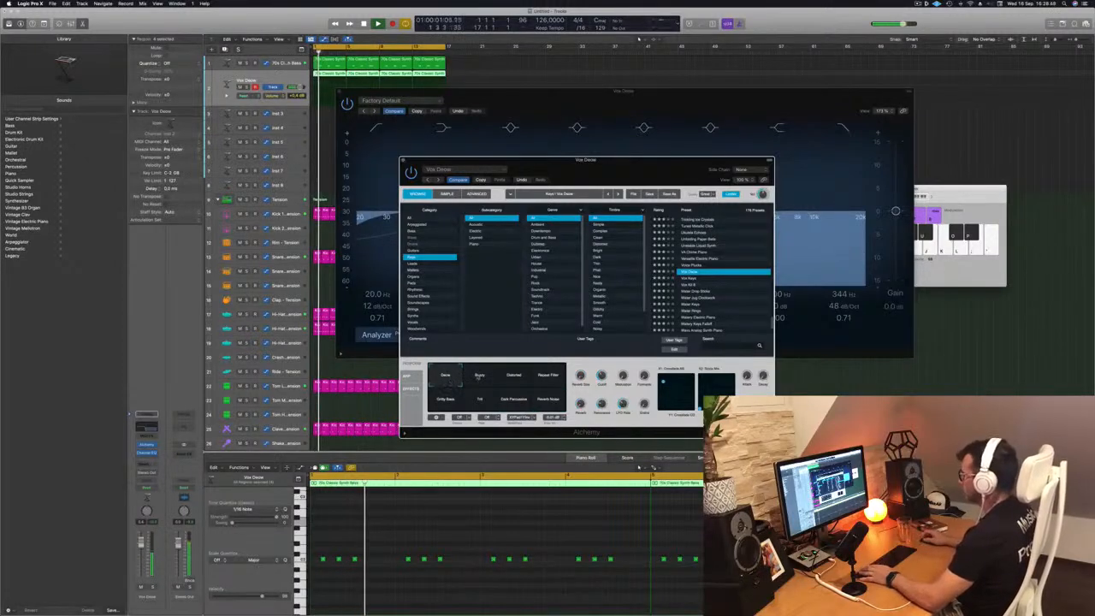
left_click(513, 377)
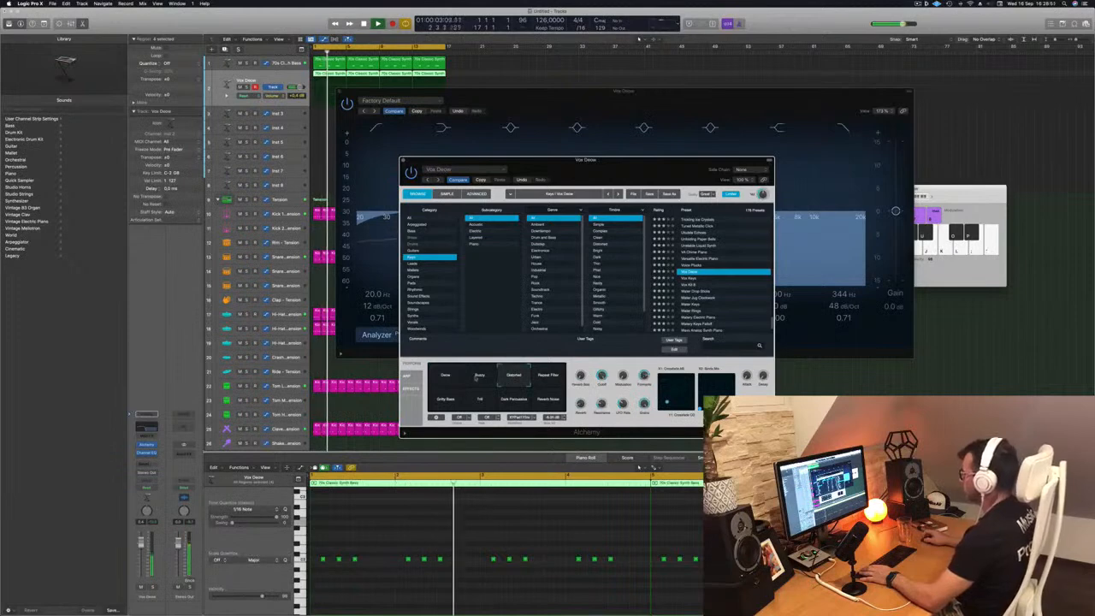
left_click(480, 379)
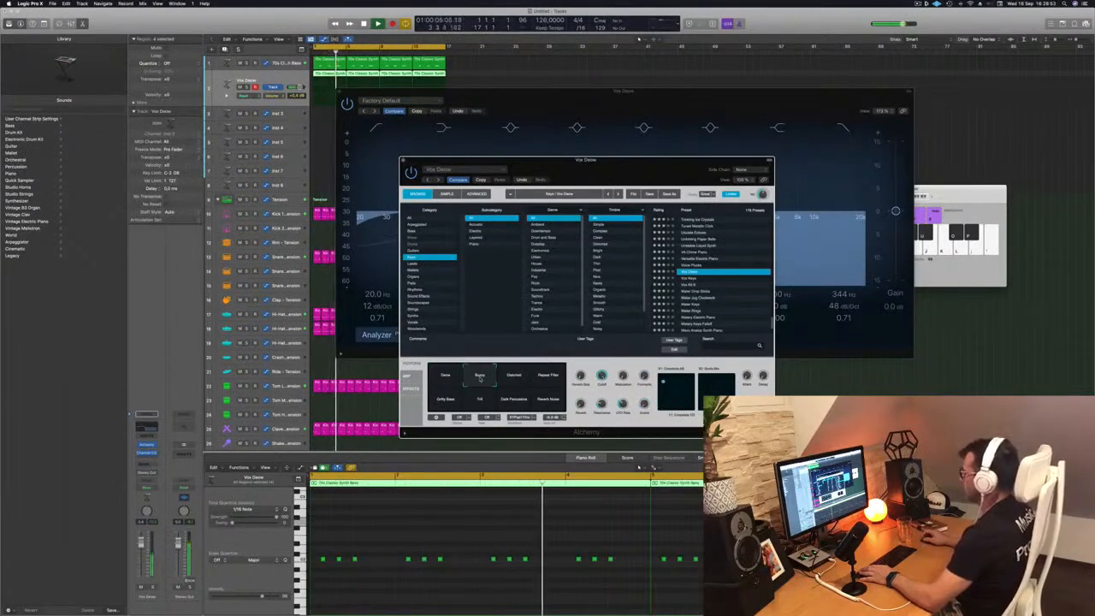
left_click(513, 376)
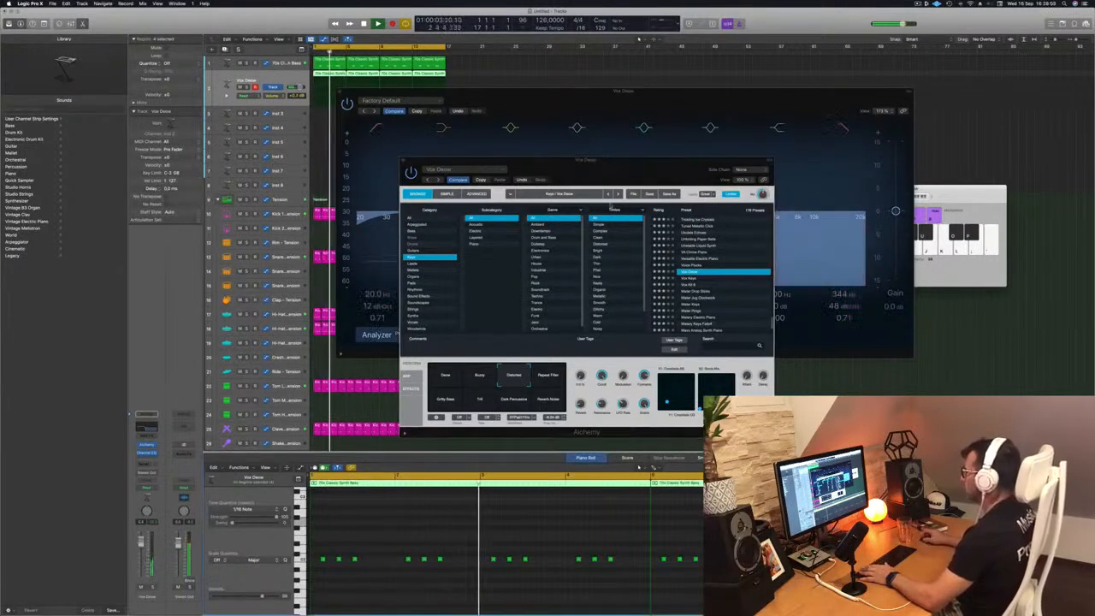
left_click_drag(596, 174, 547, 185)
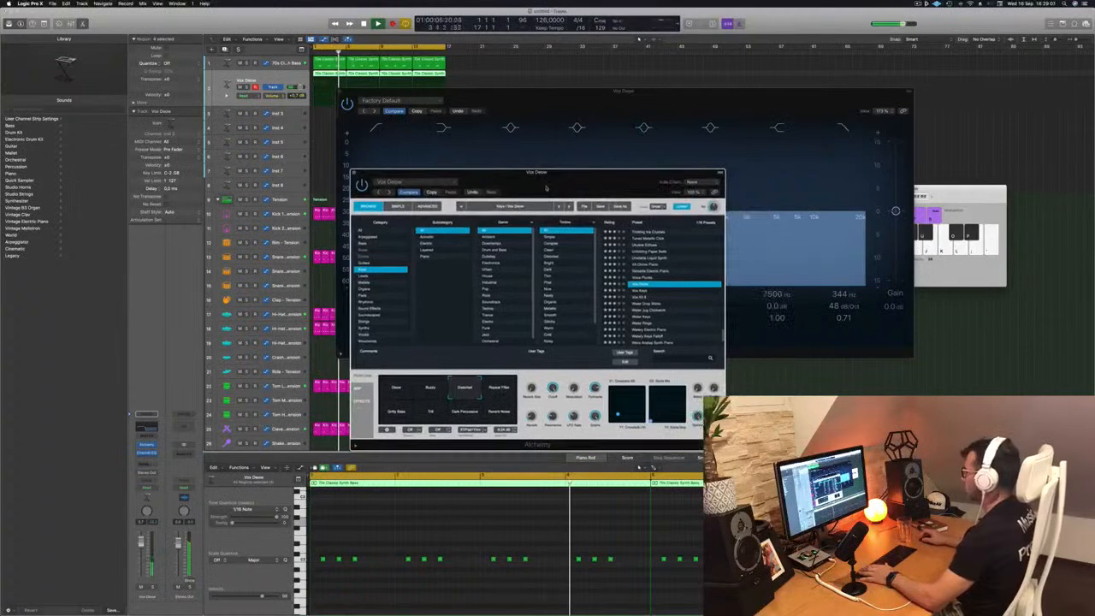
left_click(392, 389)
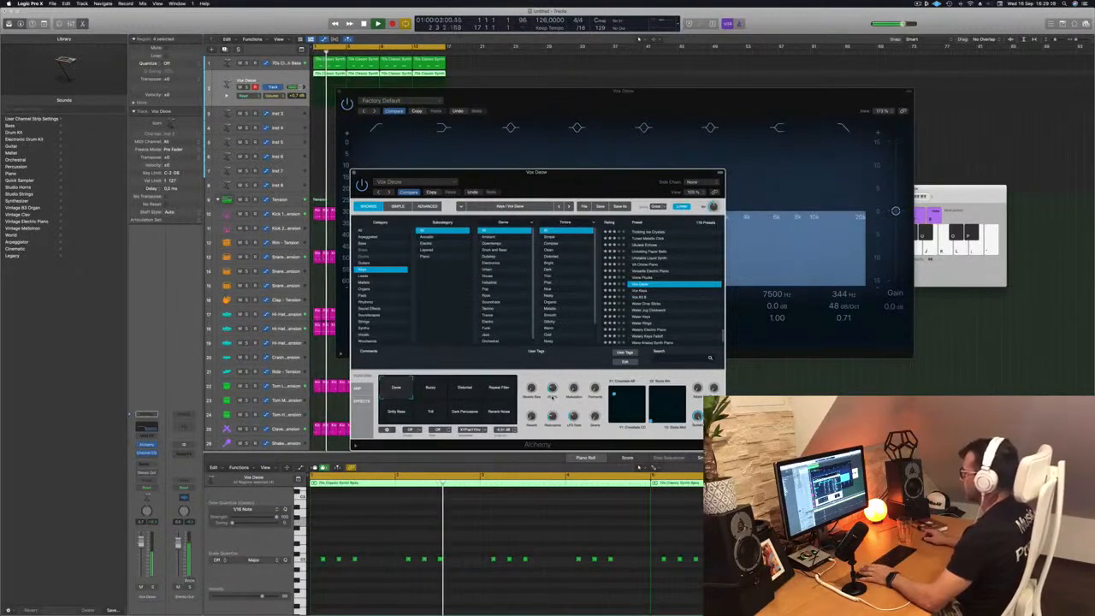
Step: In the Channel EQ, set the high cut to 402 Hz and the low cut to 174 Hz, and replay the loop
left_click_drag(513, 172, 747, 191)
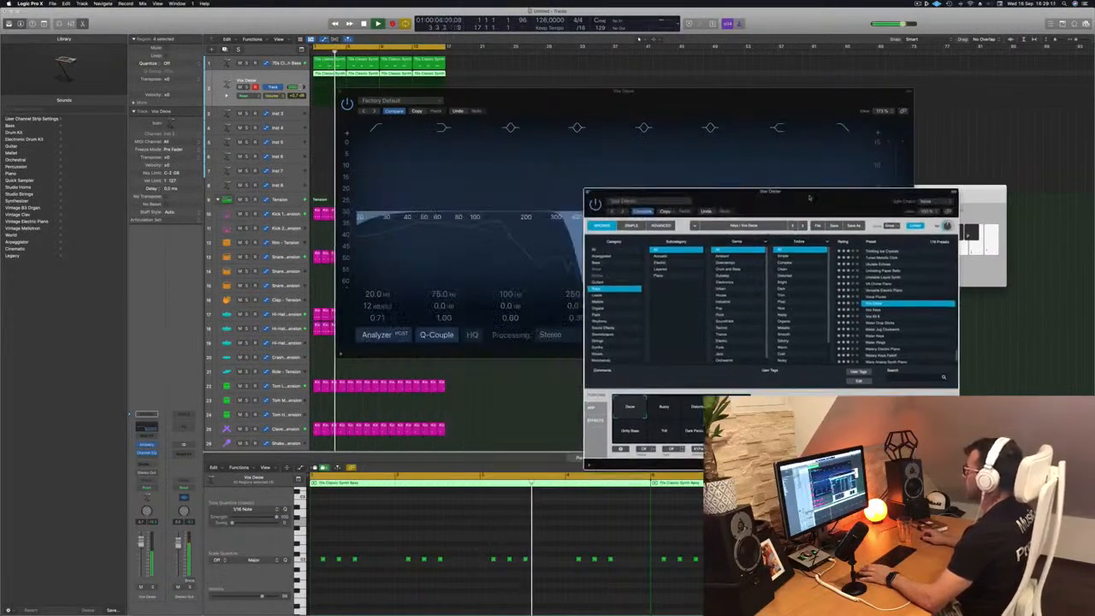
left_click_drag(566, 107, 422, 140)
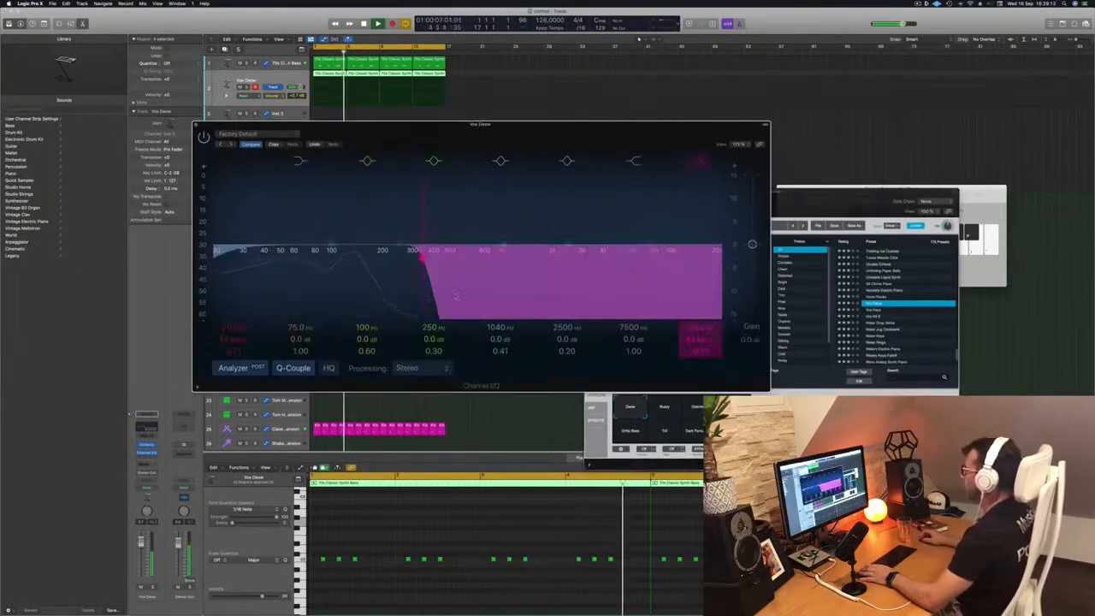
mouse_move(414, 256)
left_mouse_down()
mouse_move(540, 259)
mouse_move(387, 257)
mouse_move(435, 255)
left_mouse_up()
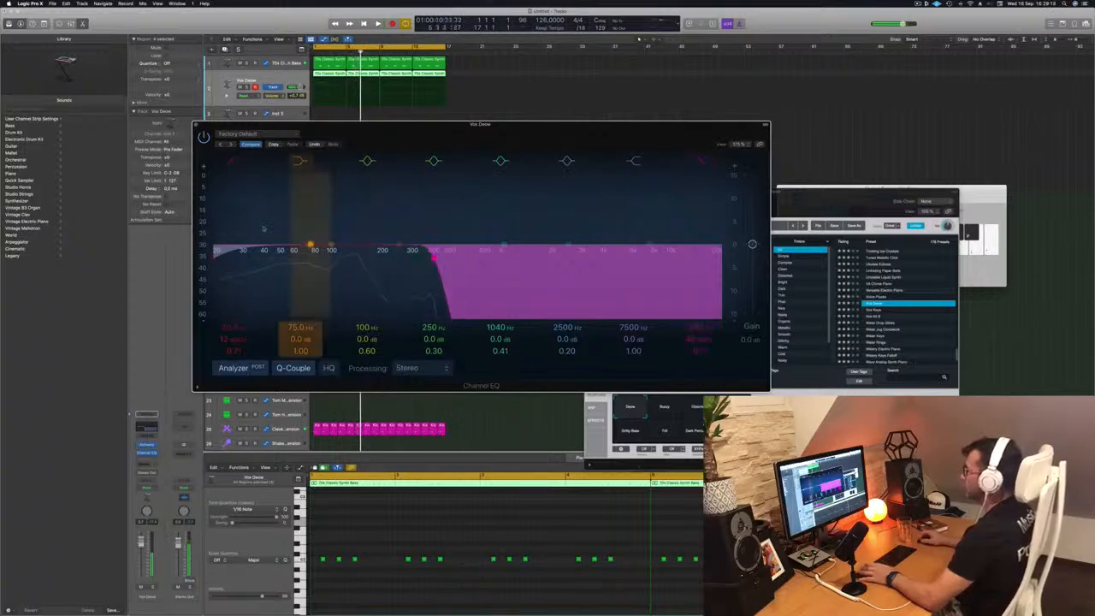
left_click_drag(215, 254, 372, 255)
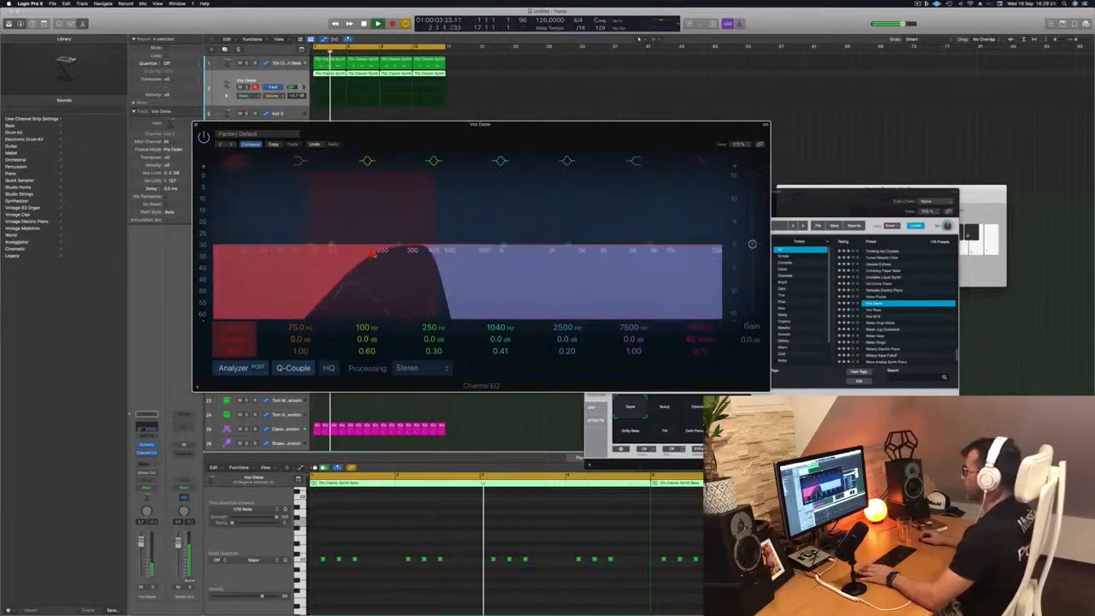
key("Return")
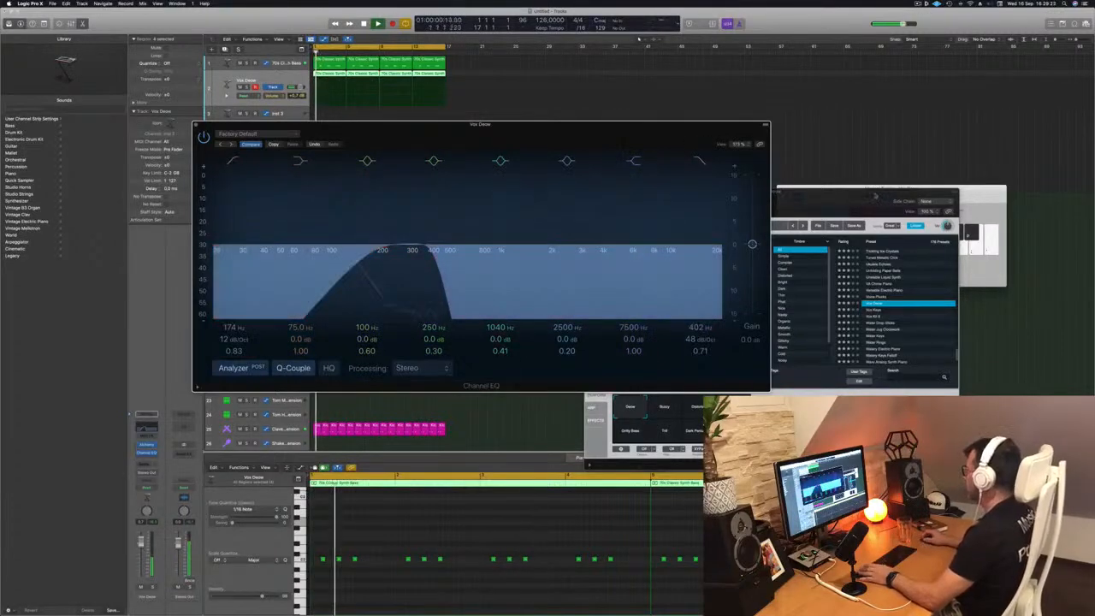
Step: Replay the loop, lower the Inst 2 track's volume, and close the Channel EQ window
left_click_drag(875, 197, 868, 196)
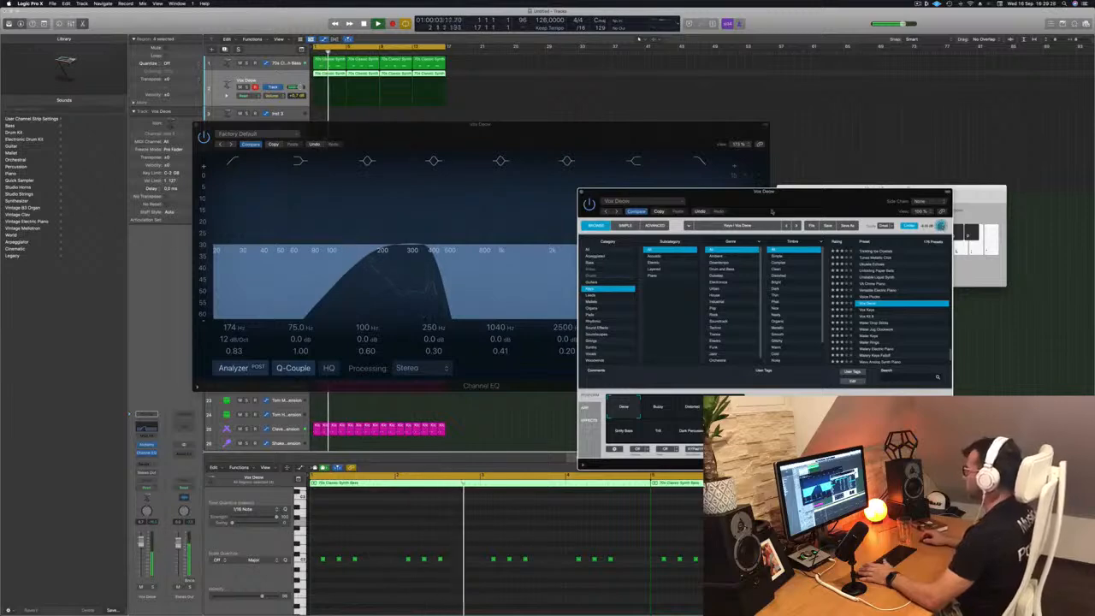
left_click_drag(516, 141, 655, 129)
key("Return")
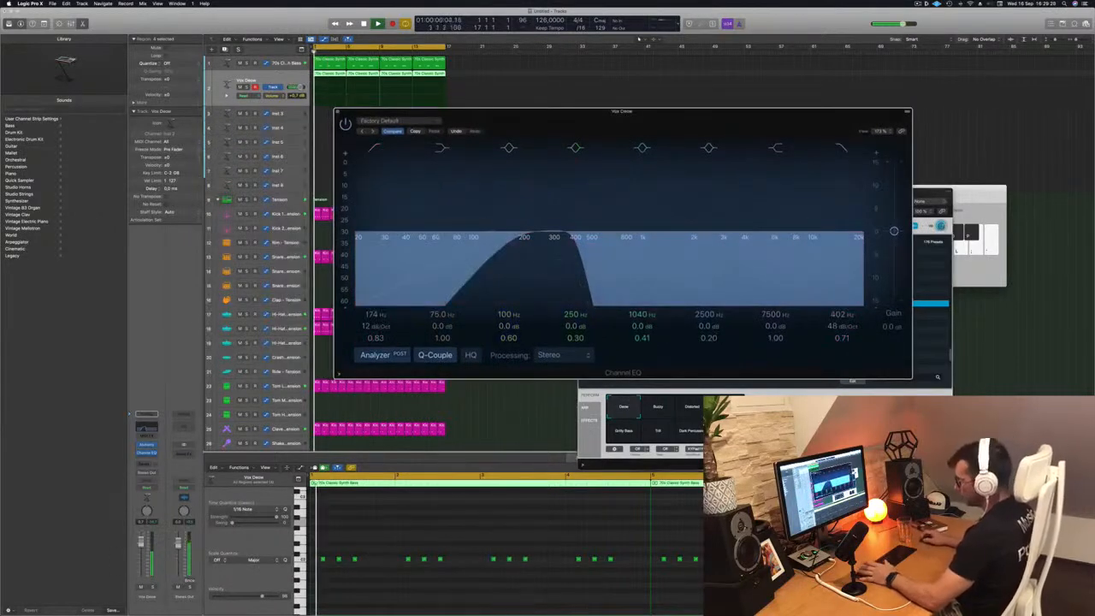
left_click_drag(141, 542, 141, 544)
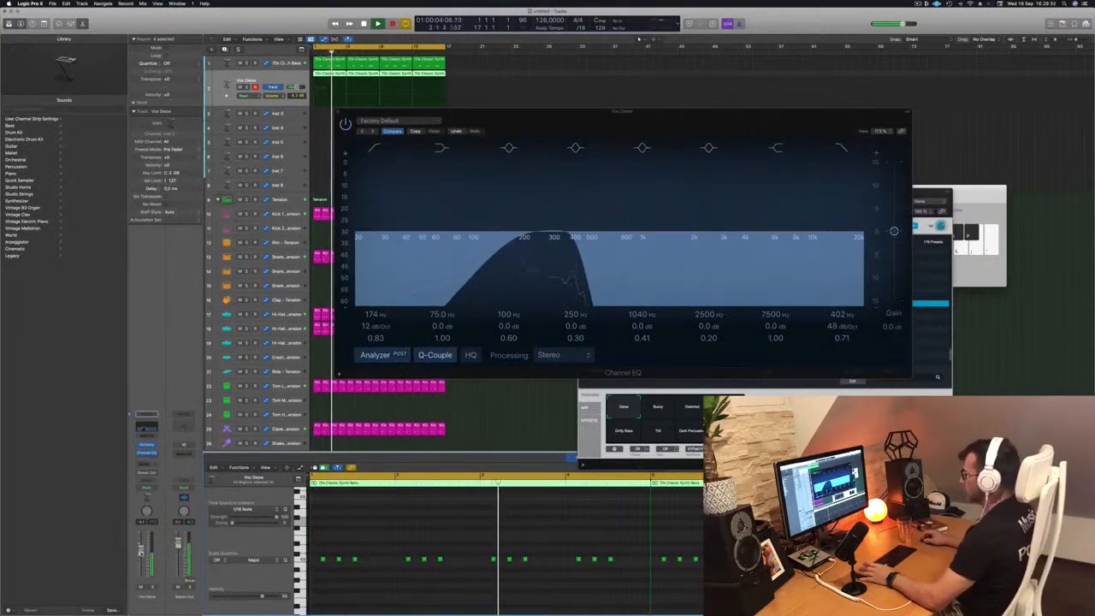
left_click_drag(557, 115, 612, 141)
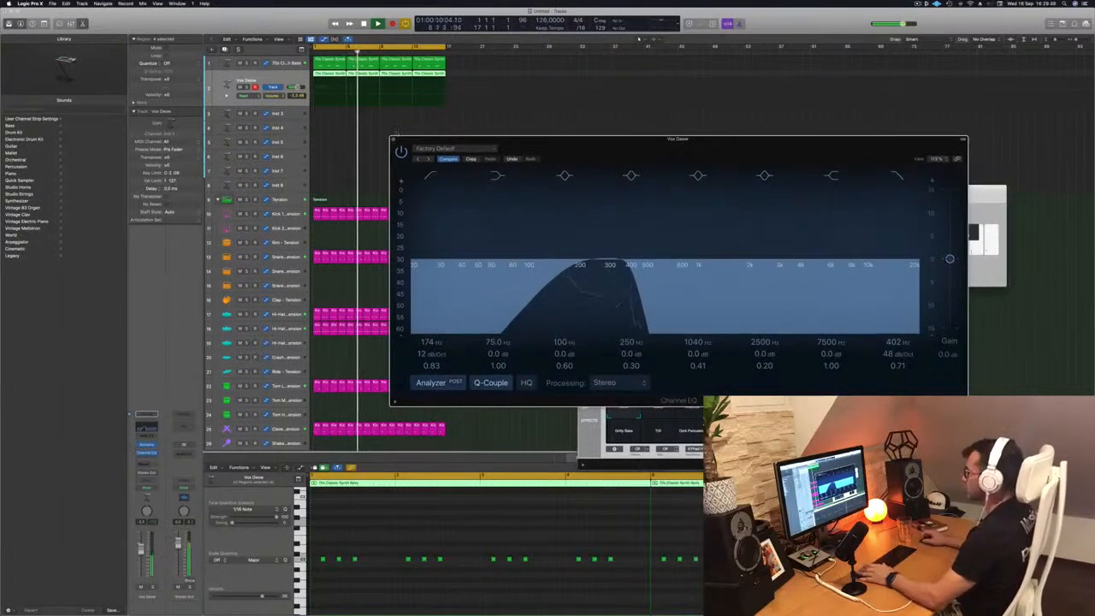
left_click(393, 141)
scroll(377, 104, "down", 1)
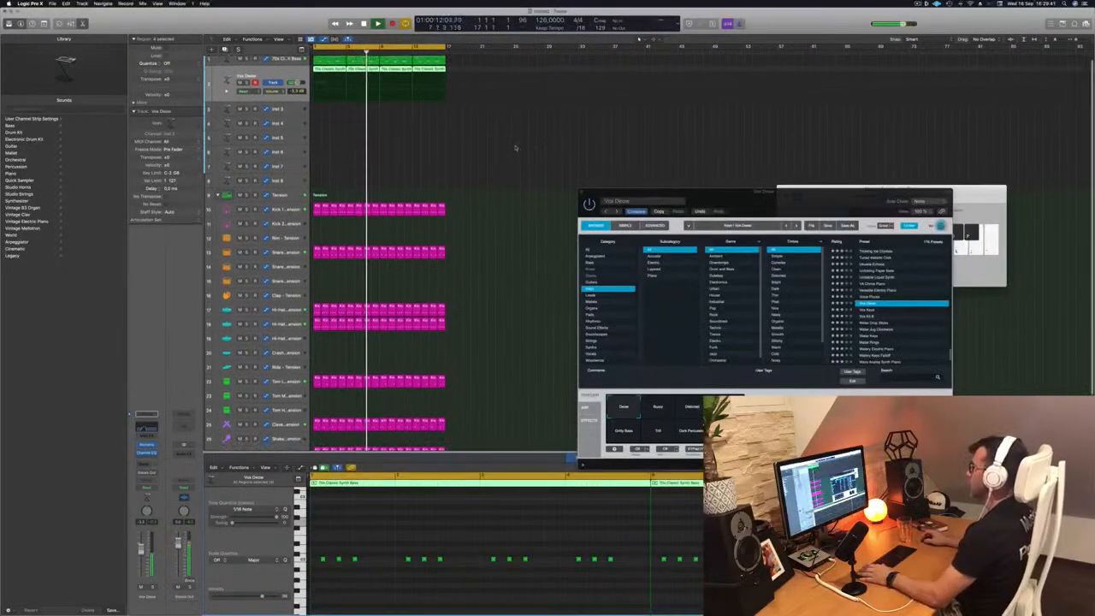
Step: Audition the VA Chime Piano preset, load Unstable Liquid Synth in Alchemy, and lower its Cutoff
key("Return")
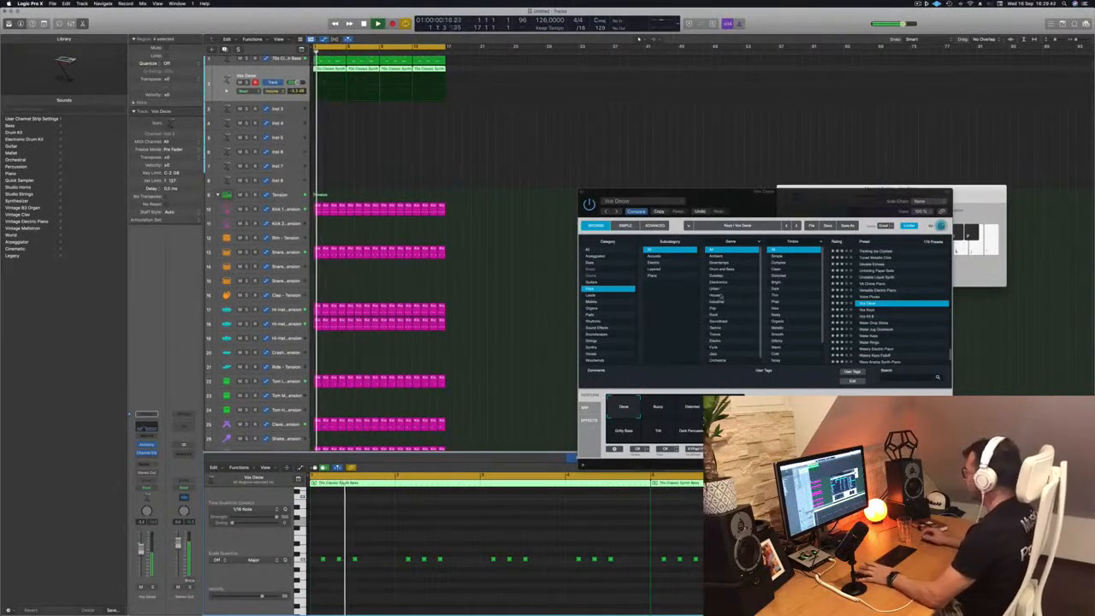
scroll(873, 317, "up", 2)
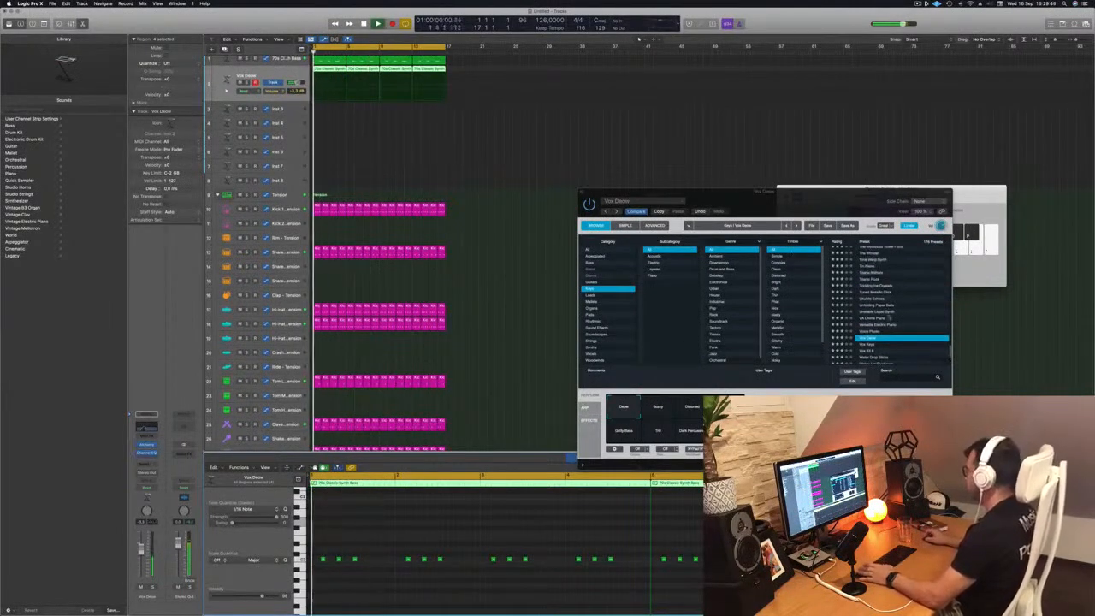
left_click(872, 317)
left_click_drag(798, 204, 734, 145)
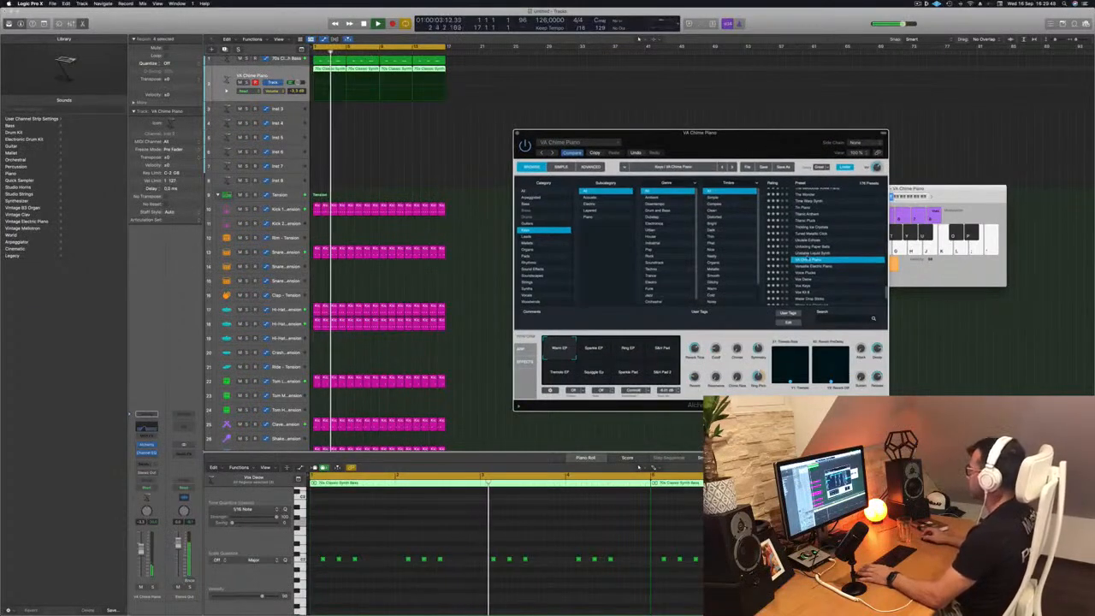
left_click(797, 252)
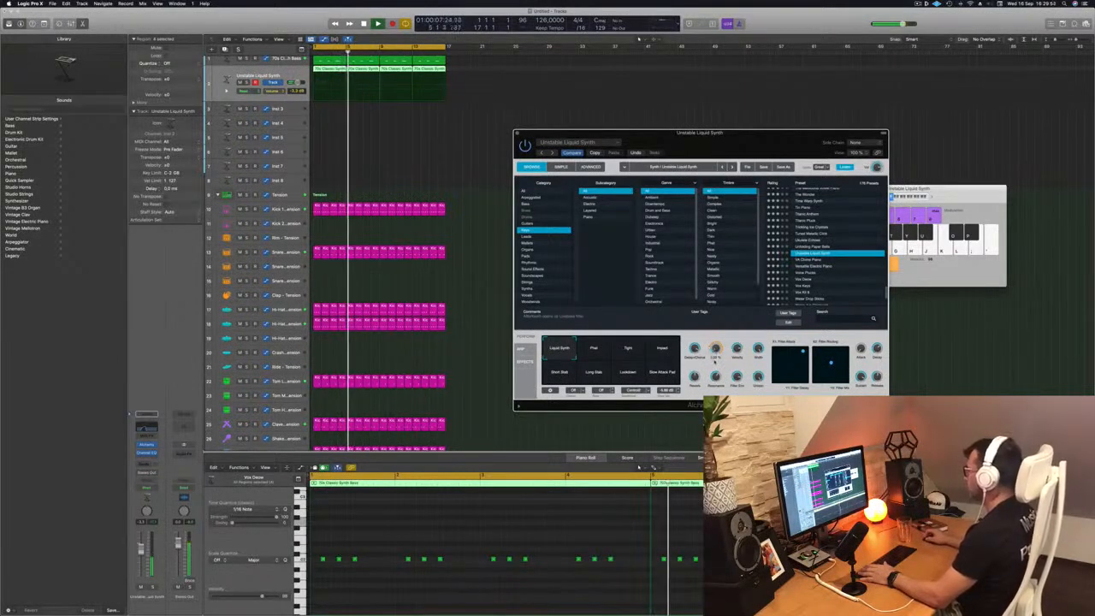
left_click_drag(715, 349, 715, 365)
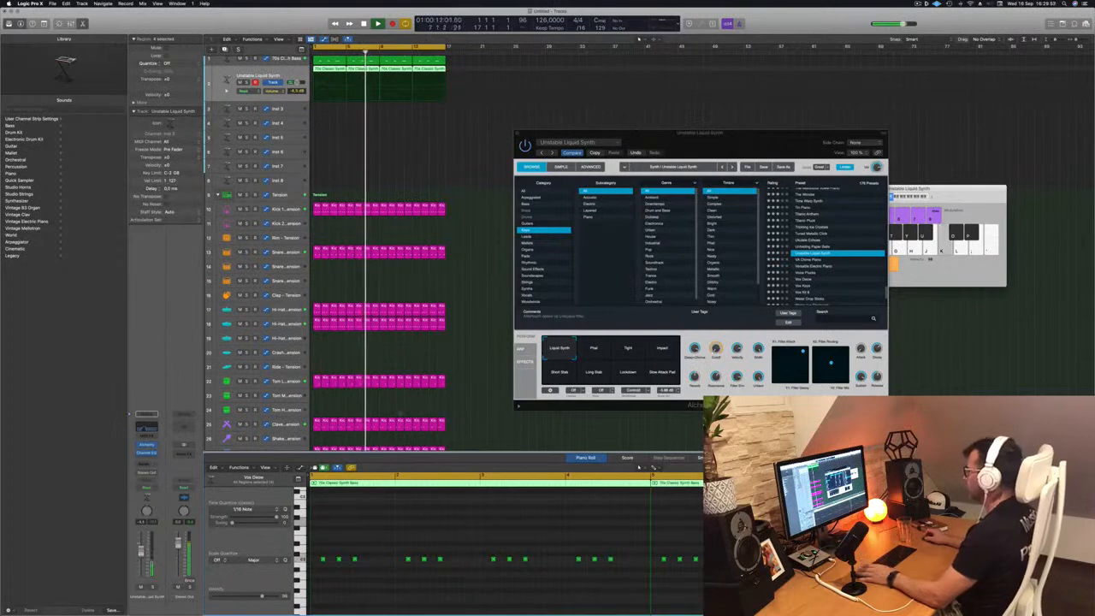
Step: Audition other Unstable Liquid Synth snapshots, including Tight, Short Stab, Long Stab and Lockdown, and return to Liquid Synth
left_click(593, 348)
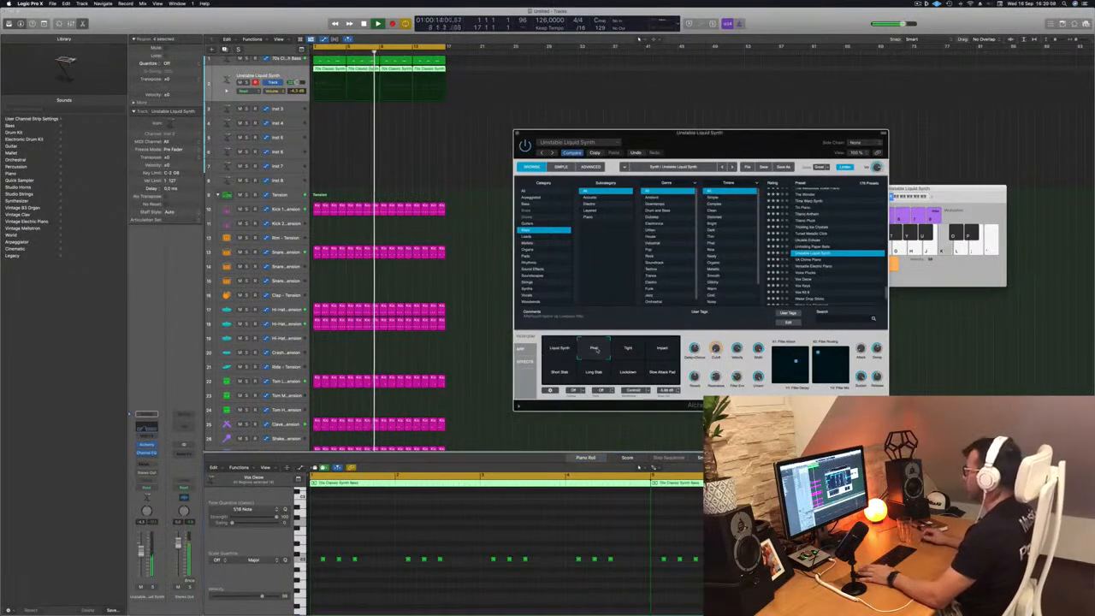
left_click(627, 349)
left_click(661, 349)
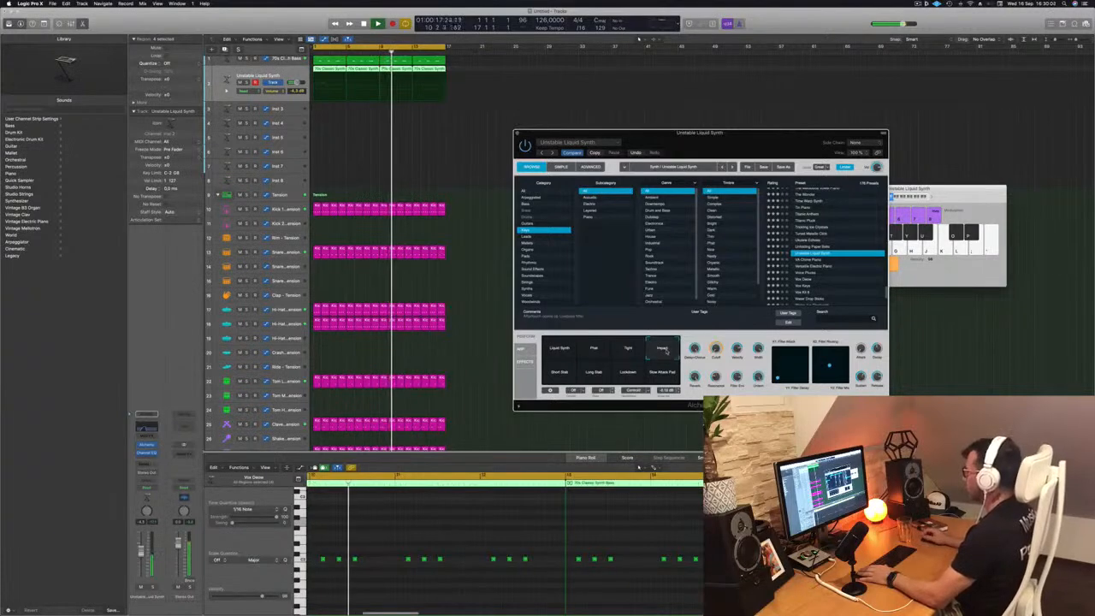
left_click(559, 372)
left_click(590, 373)
left_click(628, 373)
left_click(559, 349)
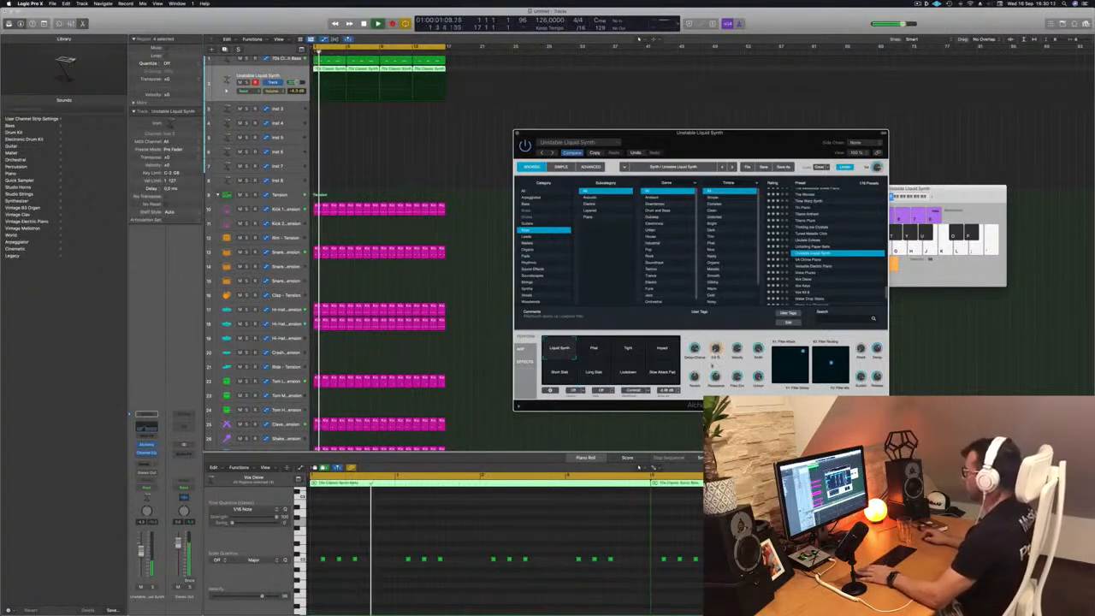
Step: Close the Alchemy window while the loop keeps playing
left_click(638, 466)
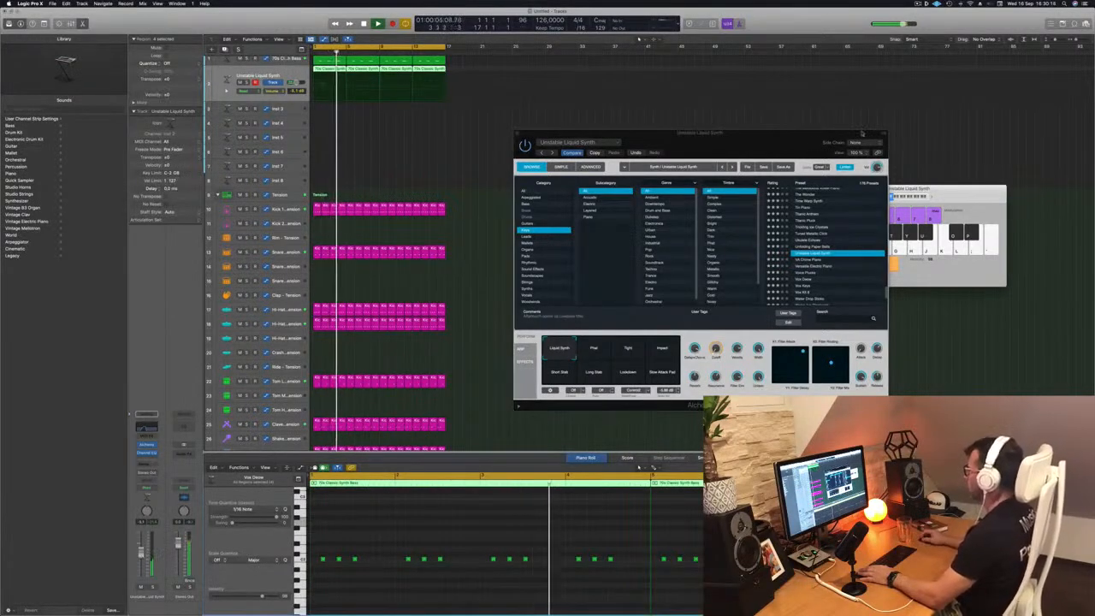
left_click_drag(525, 133, 522, 134)
key("k")
left_click(513, 133)
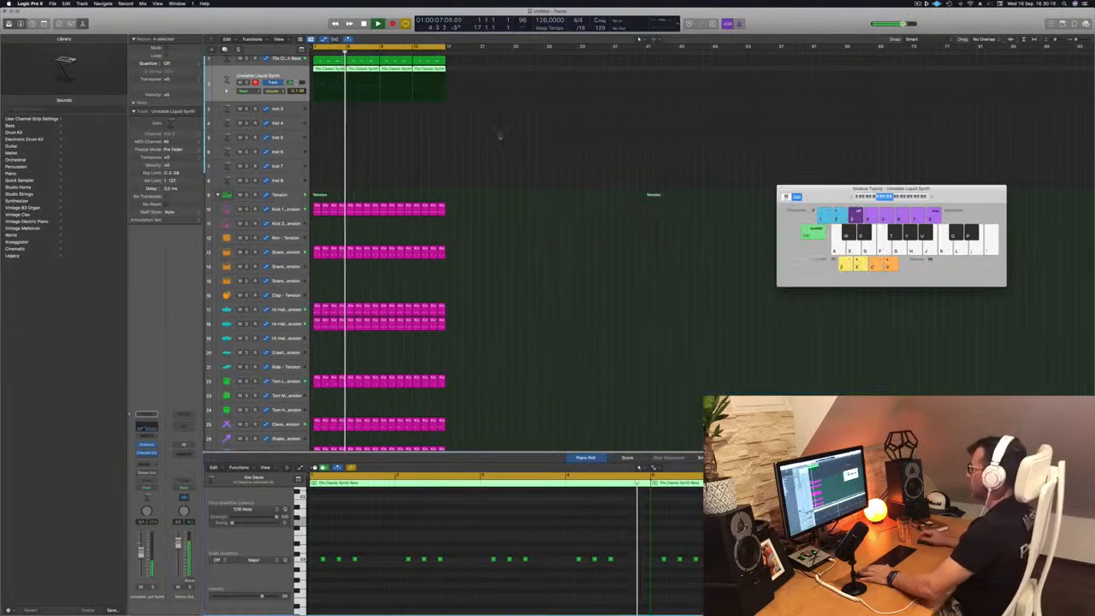
Step: Duplicate the Unstable Liquid Synth track with its sound and settings
scroll(390, 161, "up", 1)
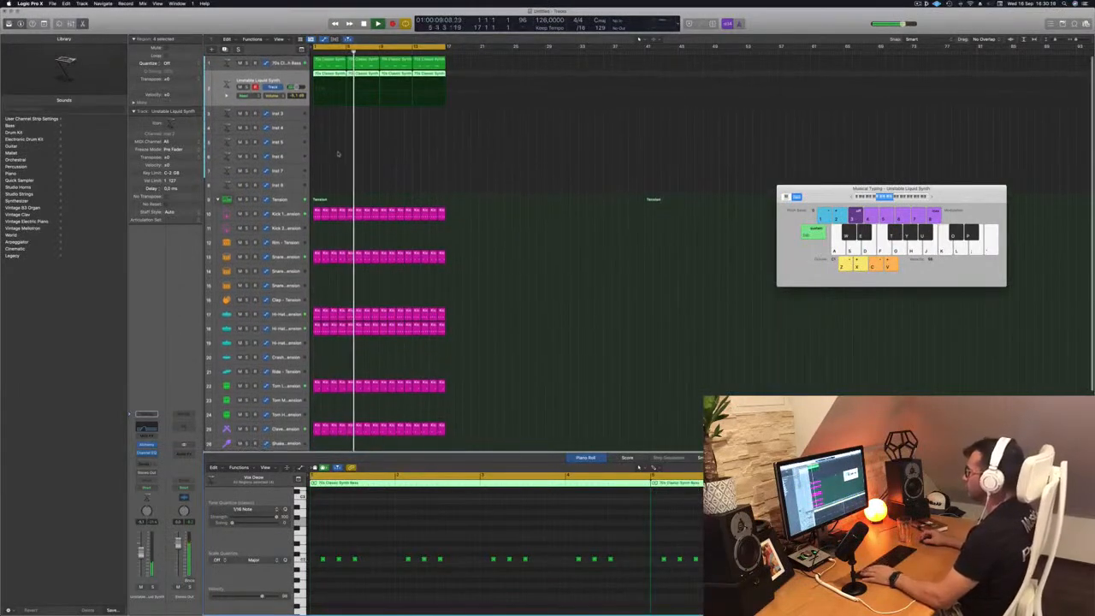
left_click(389, 162)
left_click_drag(330, 61, 326, 87)
left_click(284, 81)
key("space")
key("space")
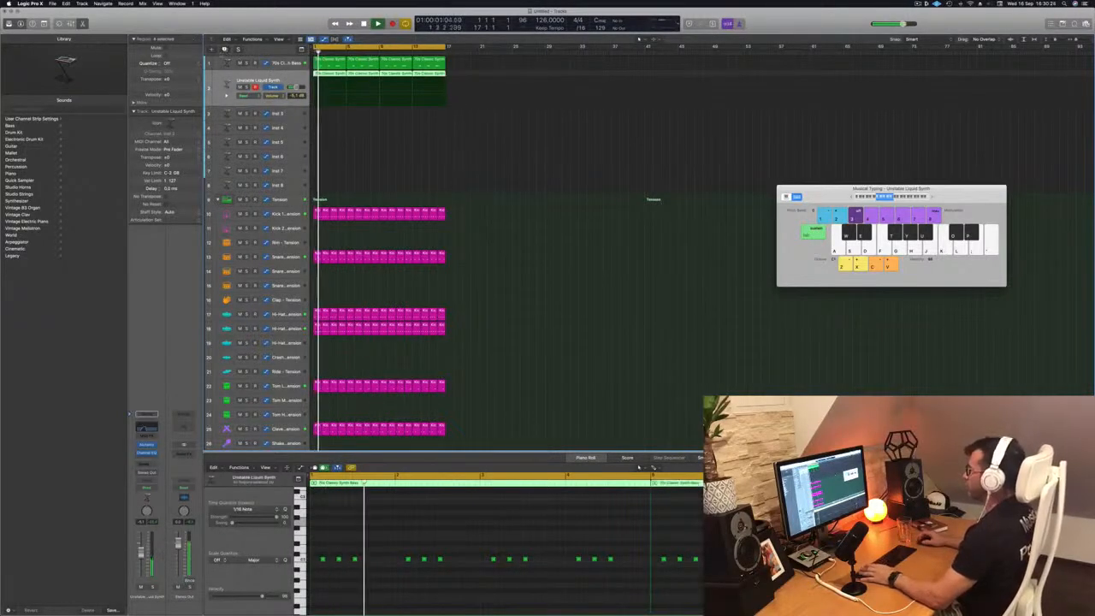
key("super+d")
Step: Copy the first synth region onto the duplicated track and delete all of its notes except the last three
left_click(332, 73)
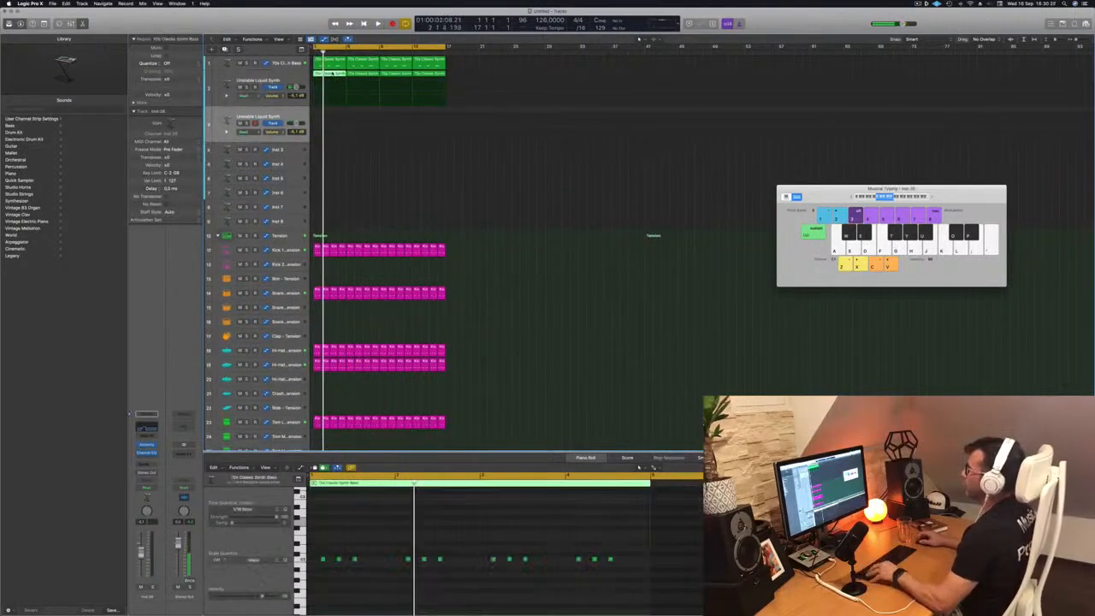
key("space")
left_click_drag(329, 74, 331, 118)
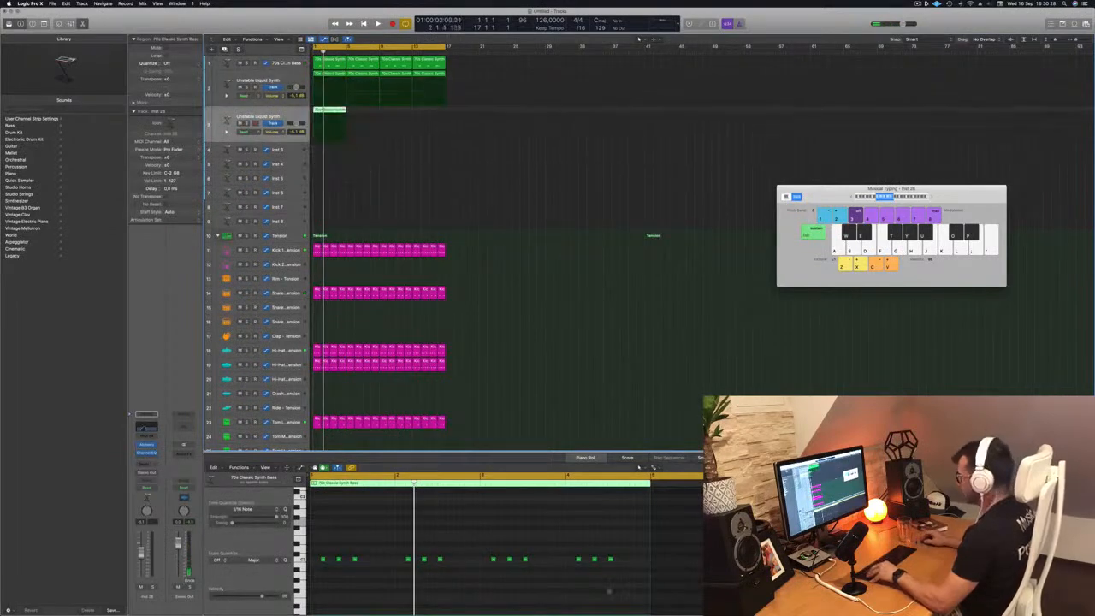
left_click_drag(558, 545, 310, 594)
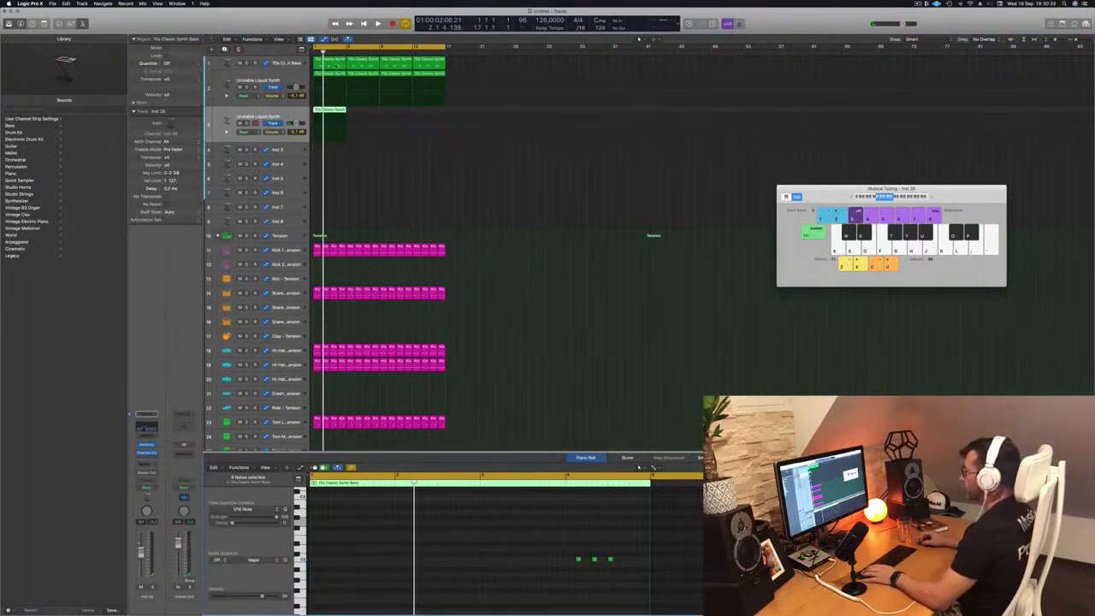
Step: Compare the notes of the first bass region with those of the synth regions below it in the piano roll
left_click(334, 65)
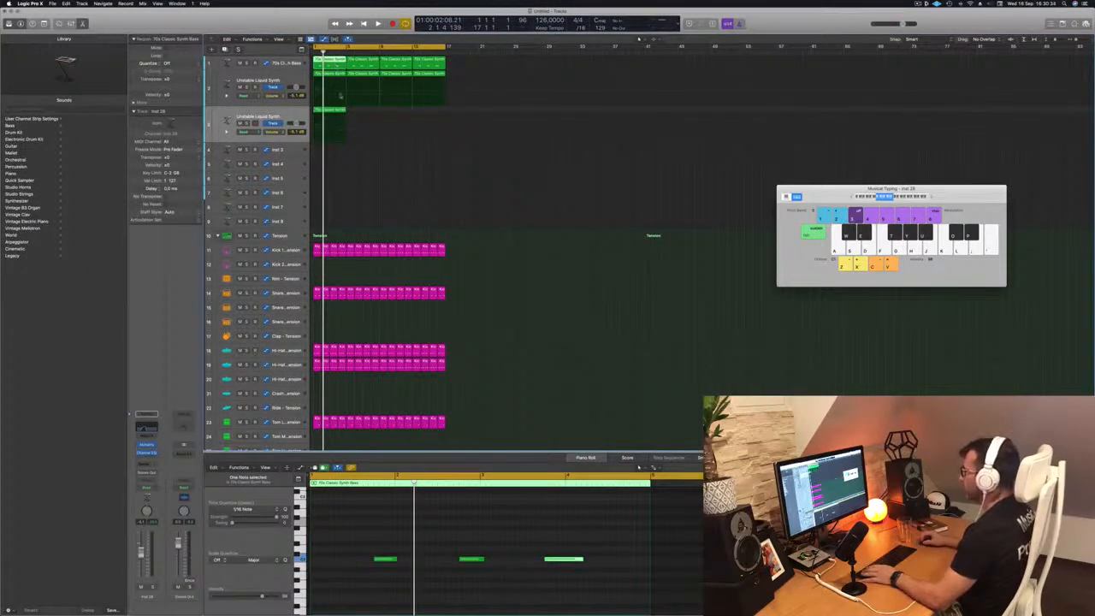
left_click_drag(338, 190, 324, 60)
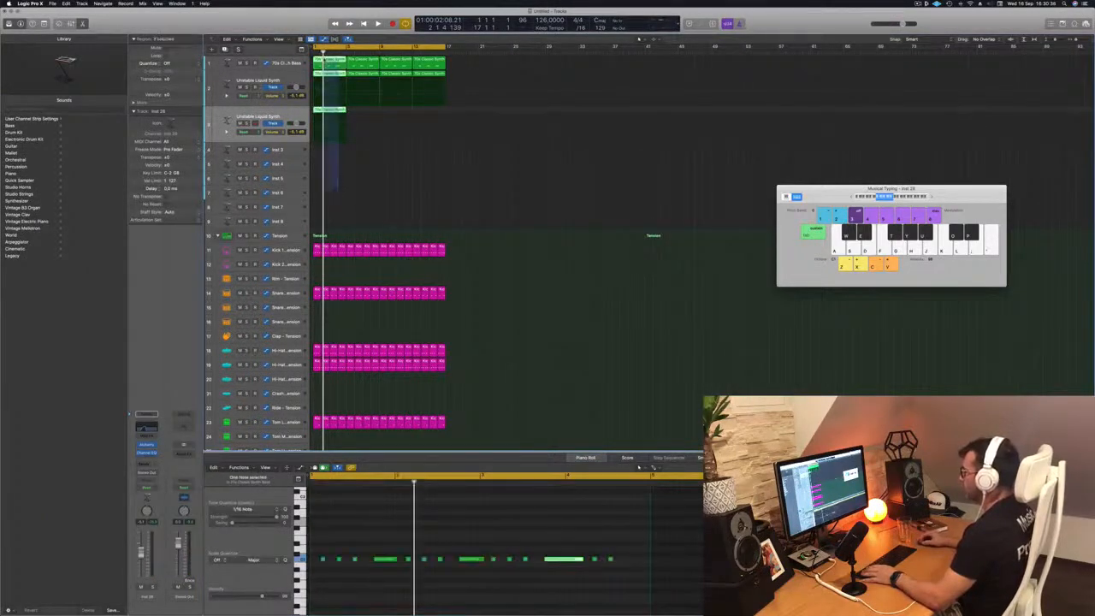
left_click(333, 111)
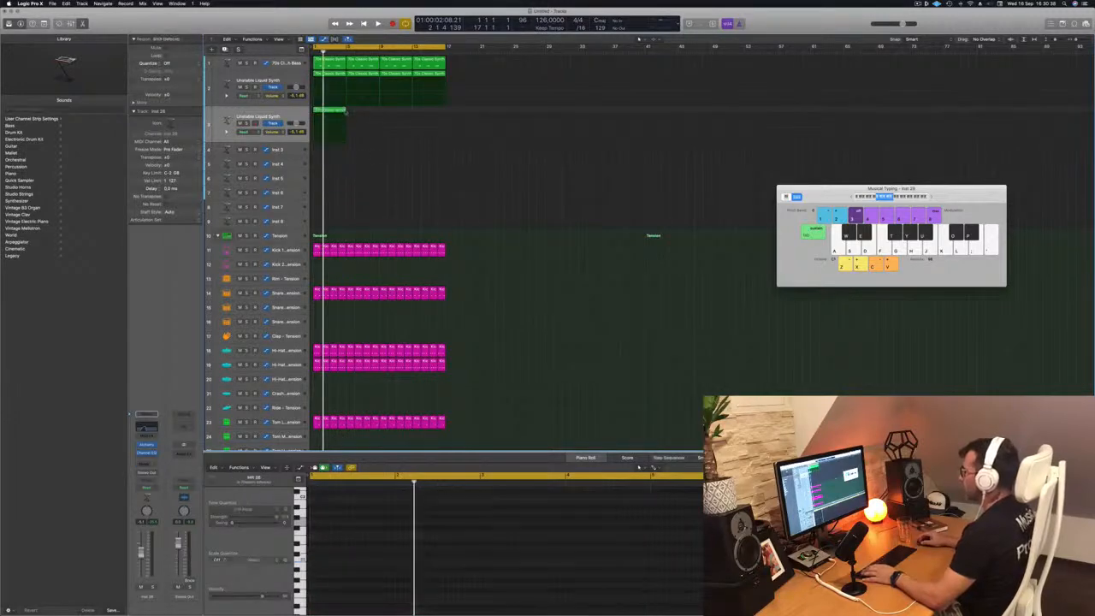
Step: Reduce the three remaining notes to one near the end of bar 4 and lengthen it almost to bar 5
key("space")
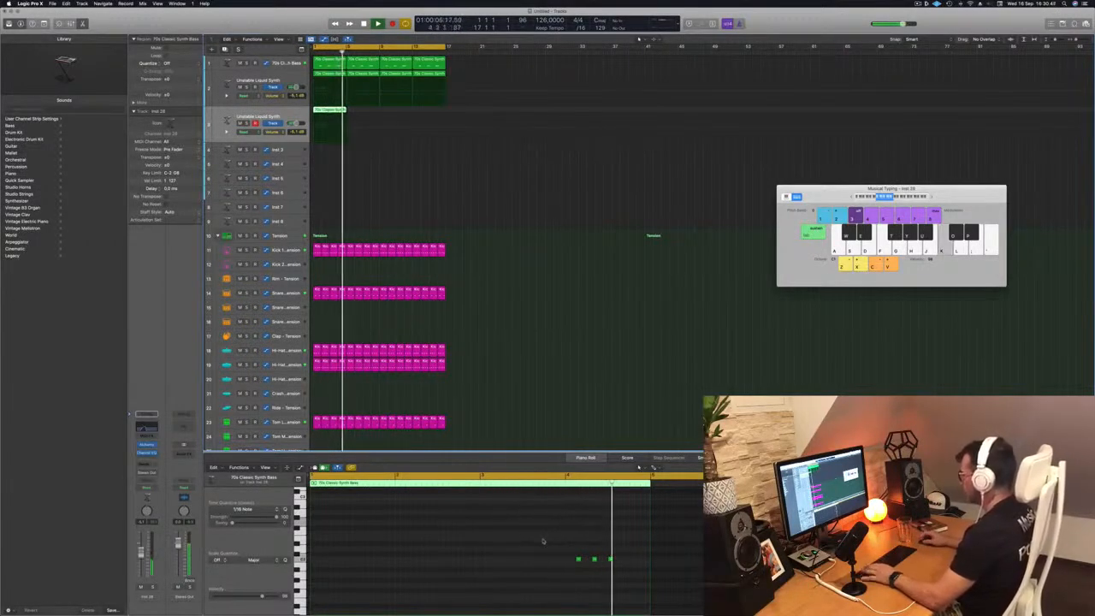
left_click_drag(549, 547, 621, 568)
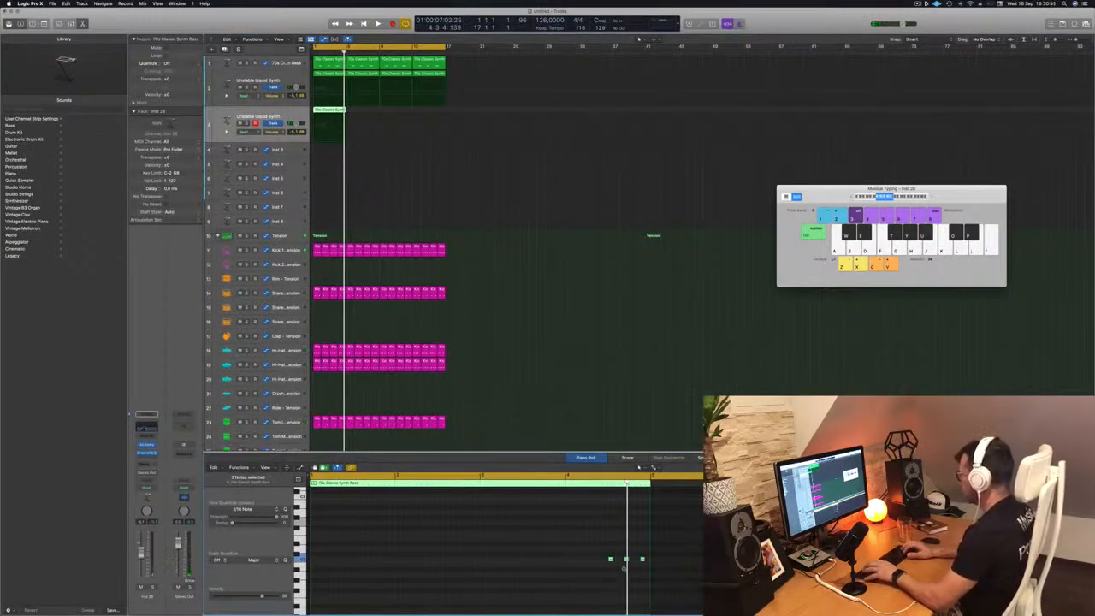
key("space")
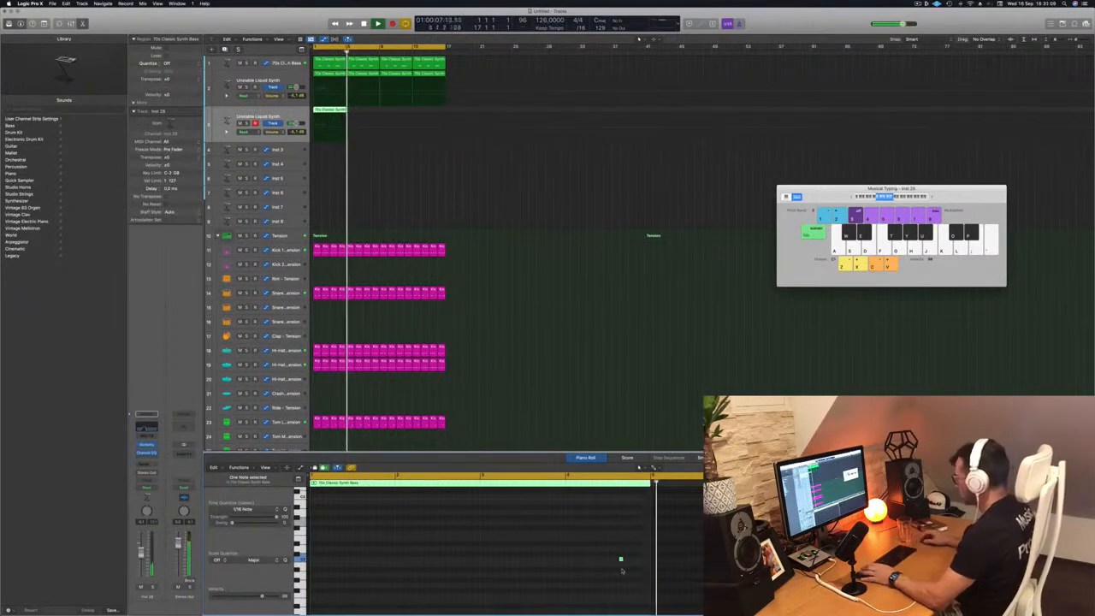
left_click_drag(620, 560, 646, 561)
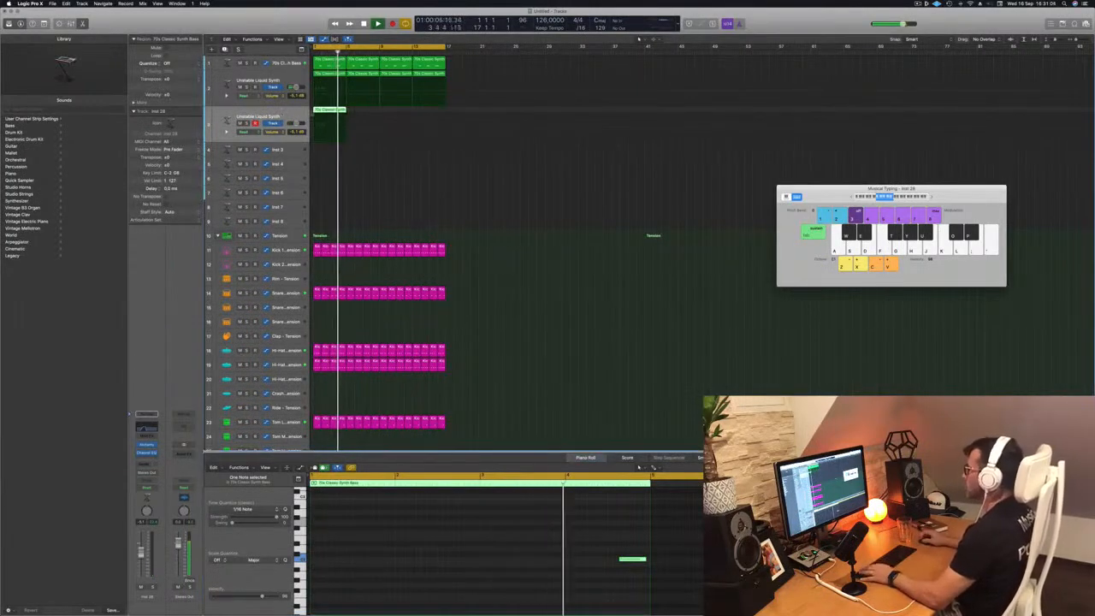
Step: Copy the edited four-bar region along the duplicated track until it fills the arrangement up to bar 17
left_click_drag(330, 112, 366, 114)
mouse_move(394, 128)
left_mouse_down()
mouse_move(332, 116)
mouse_move(393, 115)
left_mouse_up()
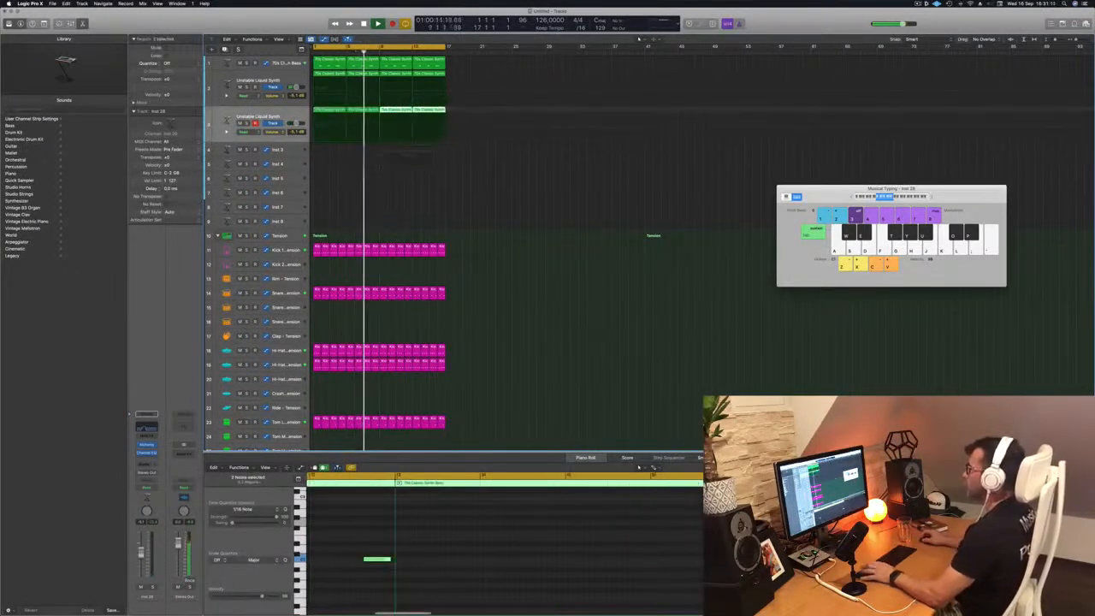
key("Return")
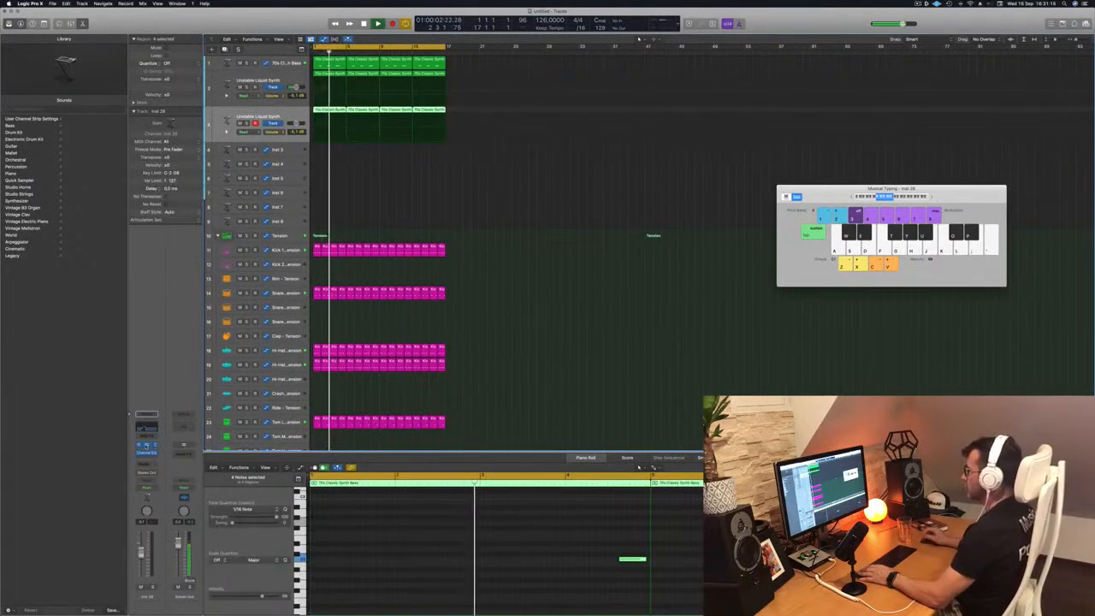
Step: Load the Acid Etched Bass preset from Alchemy's Bass category on the duplicated track
left_click(147, 445)
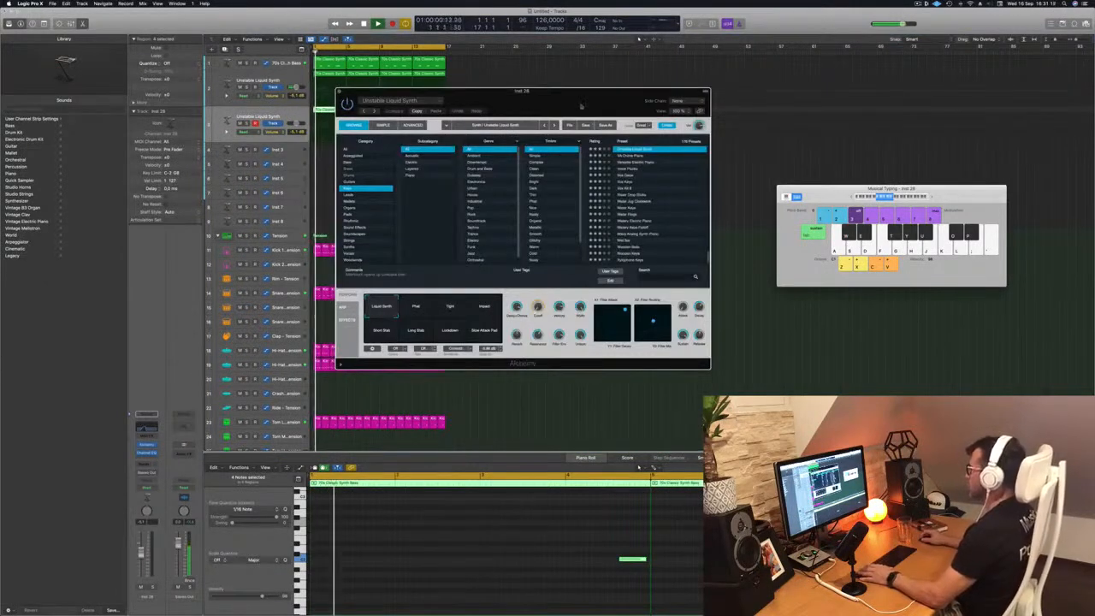
left_click_drag(579, 106, 636, 118)
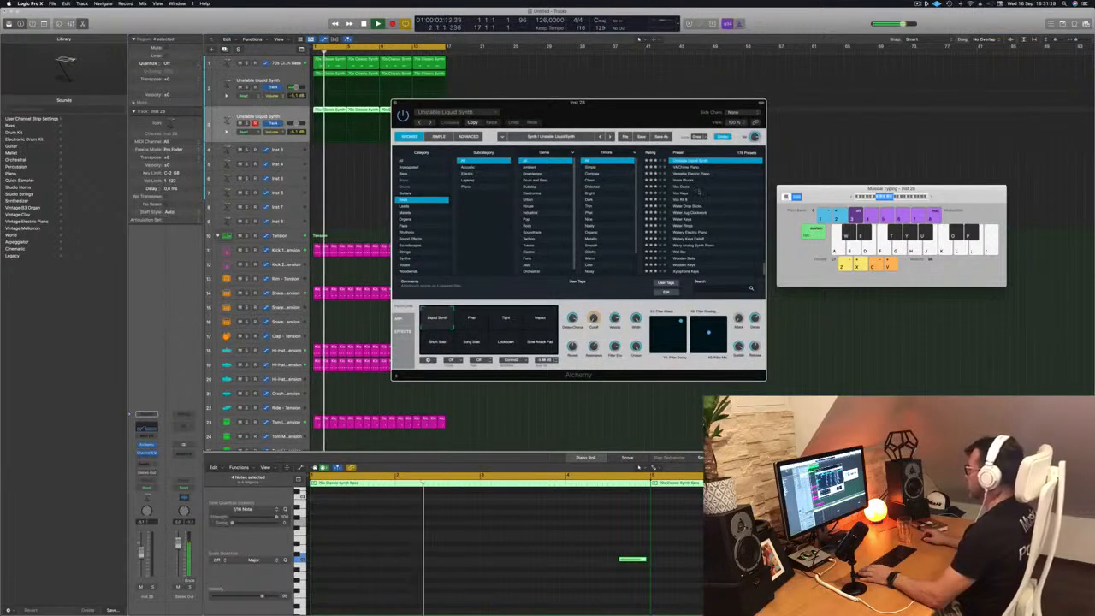
scroll(697, 192, "up", 15)
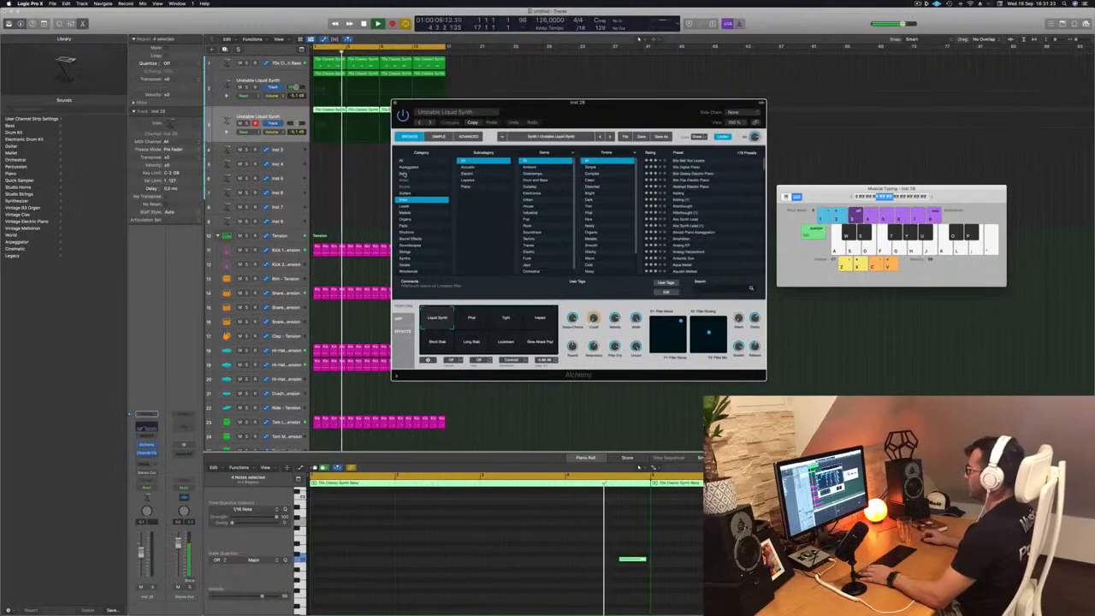
left_click(409, 174)
scroll(711, 185, "up", 5)
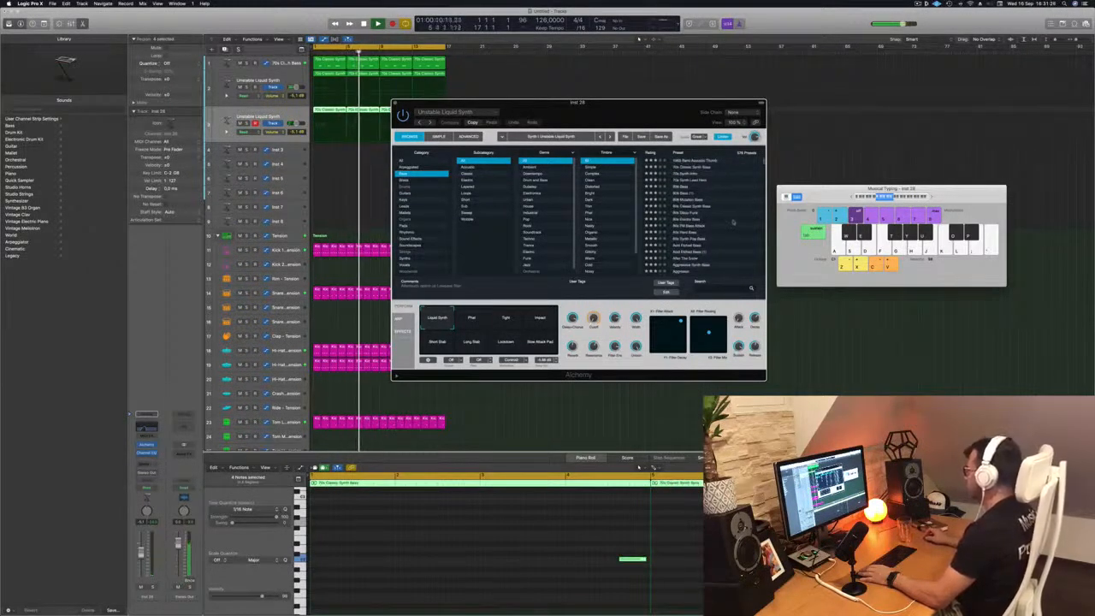
left_click(687, 246)
left_click_drag(466, 103, 537, 98)
left_click(285, 114)
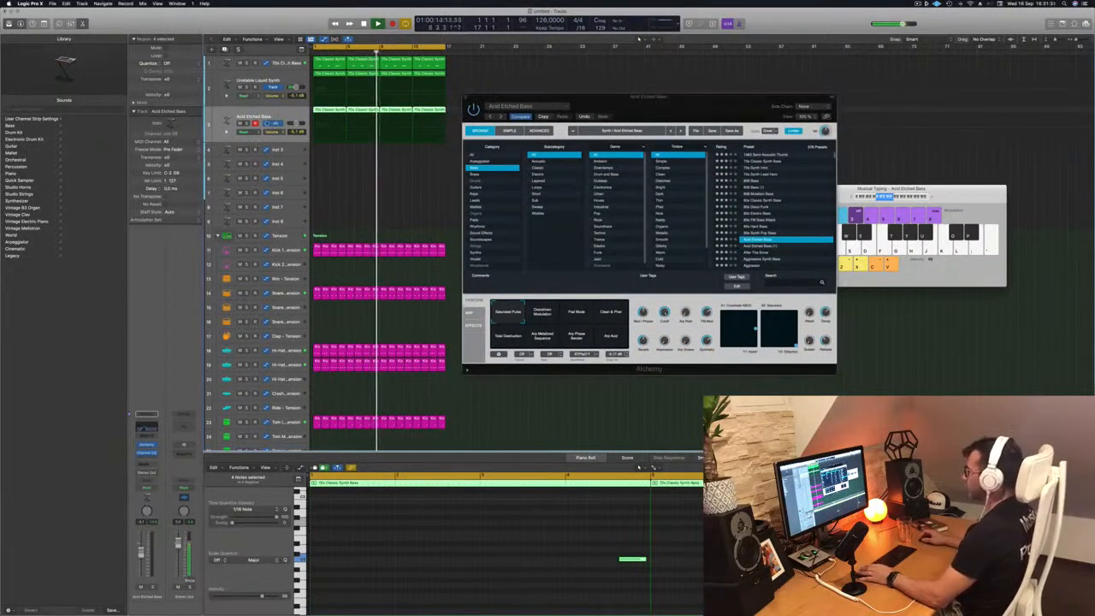
Step: Play the new bass sound and switch its Alchemy performance snapshot to Clean & Phat
key("space")
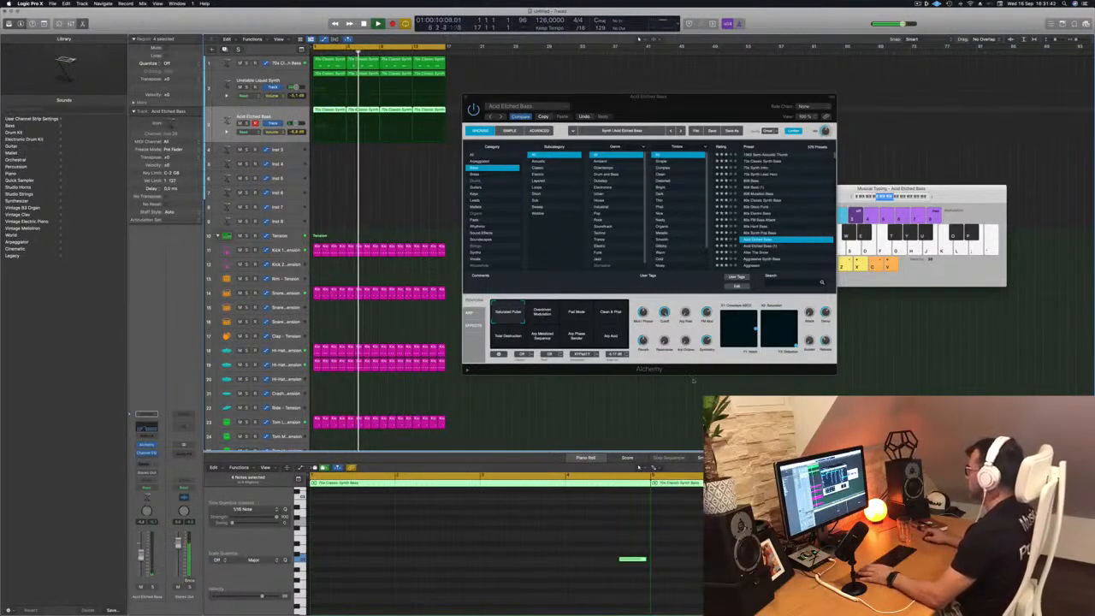
left_click(605, 316)
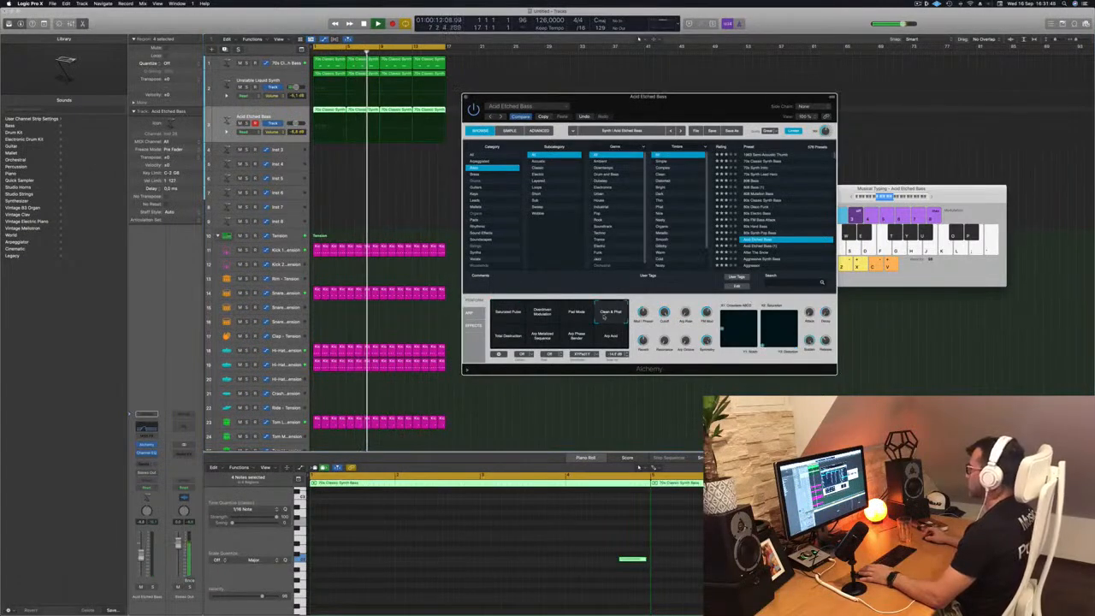
left_click_drag(692, 109, 697, 107)
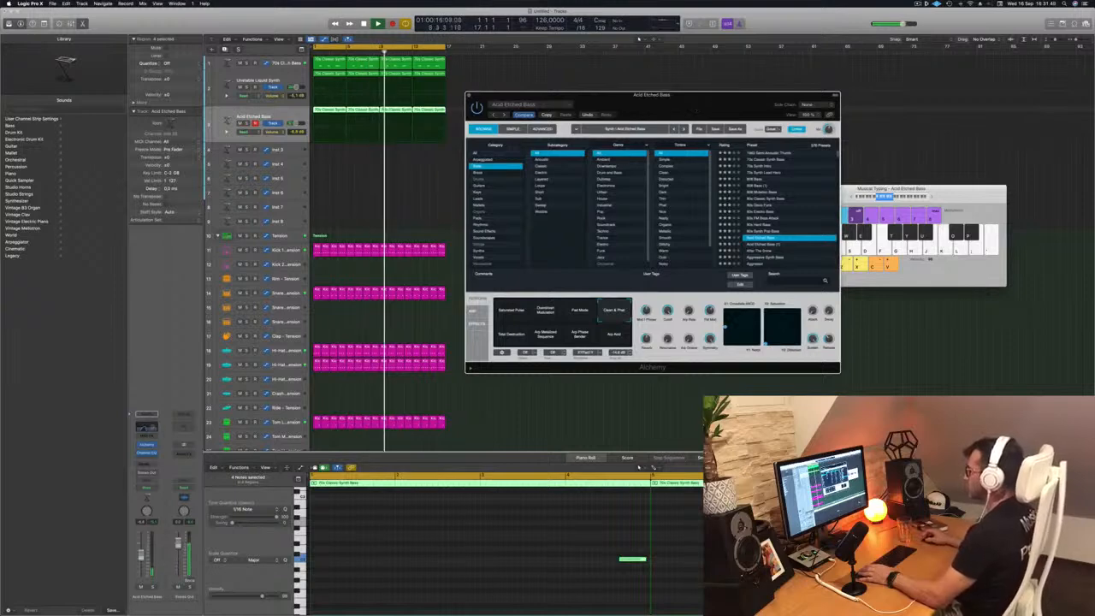
Step: Narrow the Acid Etched Bass track's Channel EQ with the high cut slightly above 500 Hz and the low cut at 111 Hz
left_click(147, 428)
left_click_drag(576, 224, 645, 225)
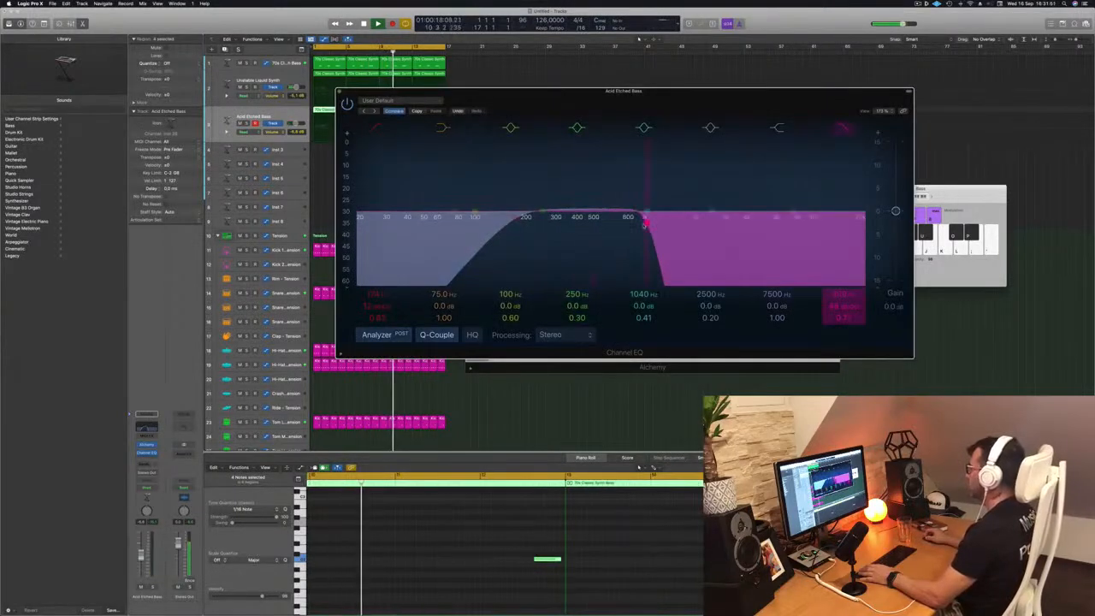
left_click_drag(463, 98, 417, 213)
left_click_drag(488, 215, 469, 222)
left_click_drag(577, 347, 534, 346)
left_click_drag(450, 342, 419, 342)
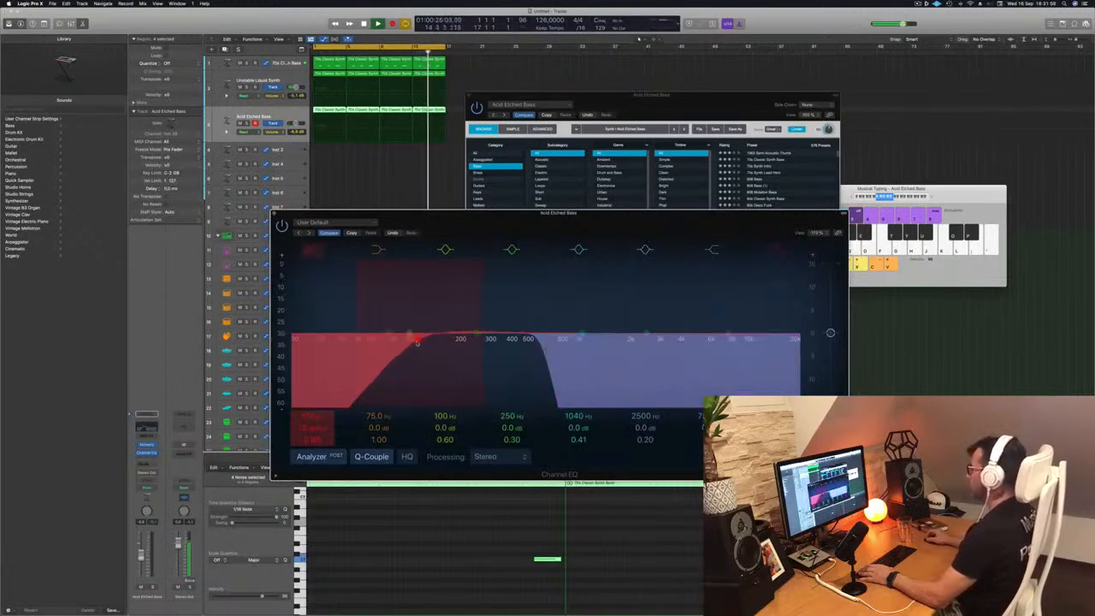
Step: Check the EQ curve during playback and close the Channel EQ and Alchemy windows
left_click_drag(498, 219, 659, 229)
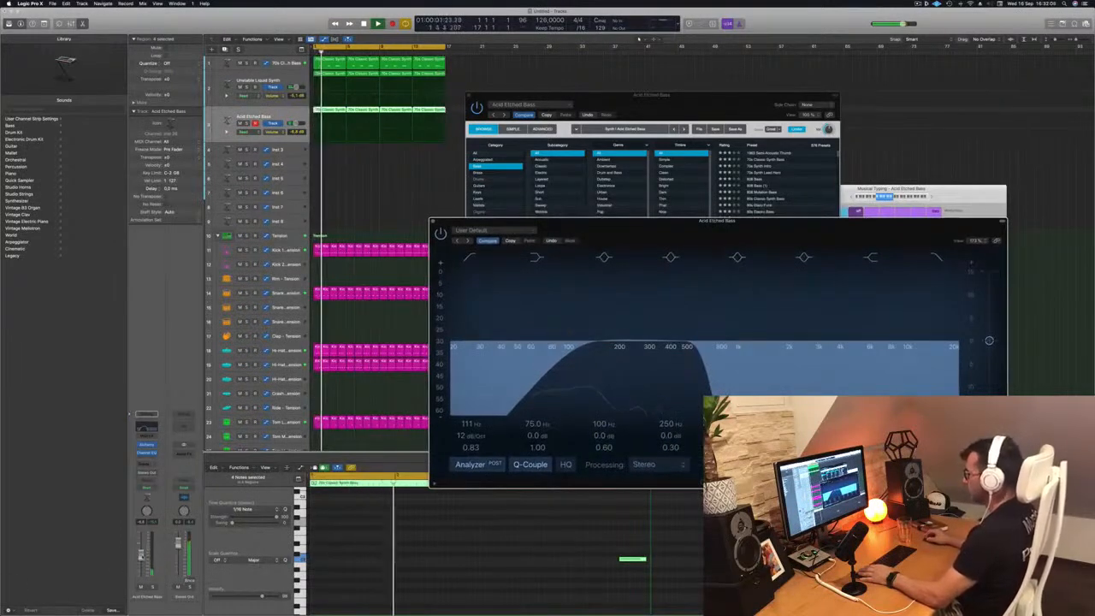
left_click(385, 267)
left_click_drag(571, 225, 473, 285)
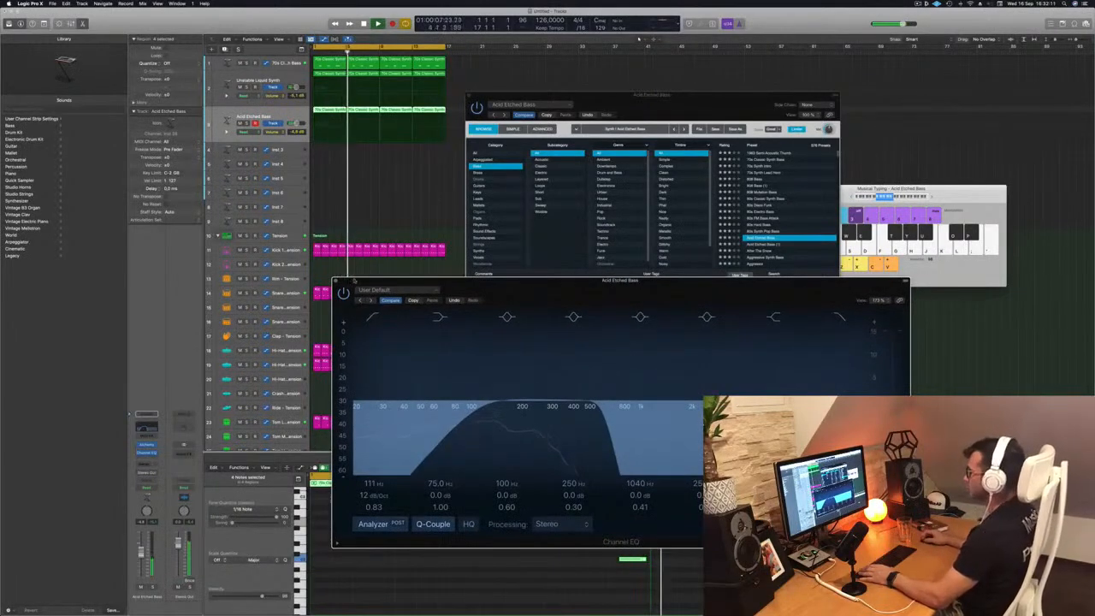
left_click(335, 281)
left_click_drag(553, 99, 545, 112)
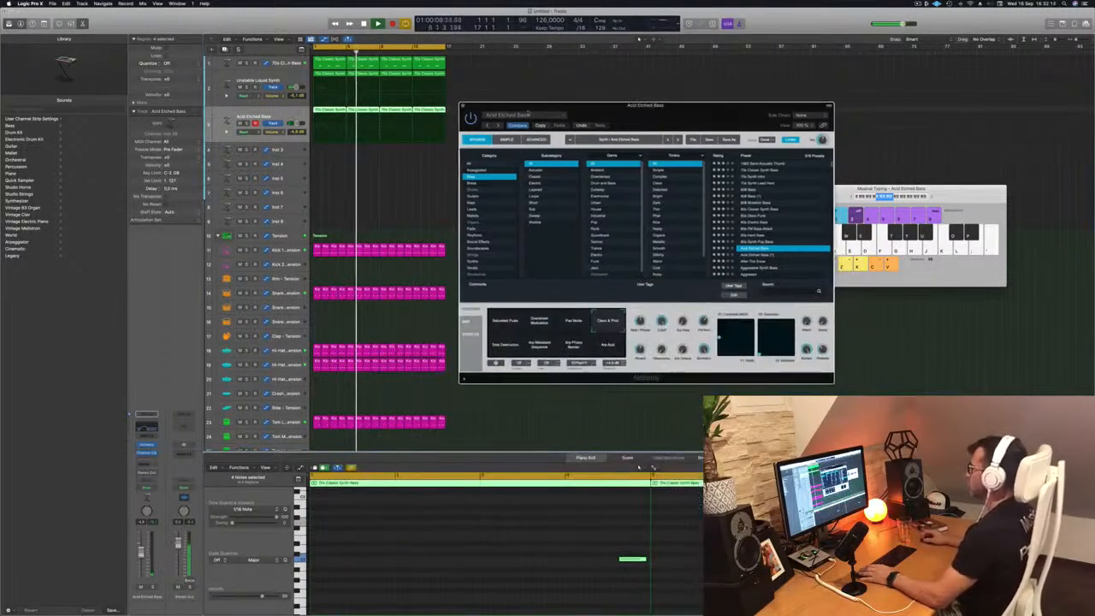
left_click(463, 106)
Step: Copy the first snare region onto the Rim track and move its two notes about three sixteenths earlier
left_click(346, 202)
scroll(461, 227, "down", 3)
scroll(461, 227, "down", 2)
key("Return")
left_click_drag(316, 188, 317, 173)
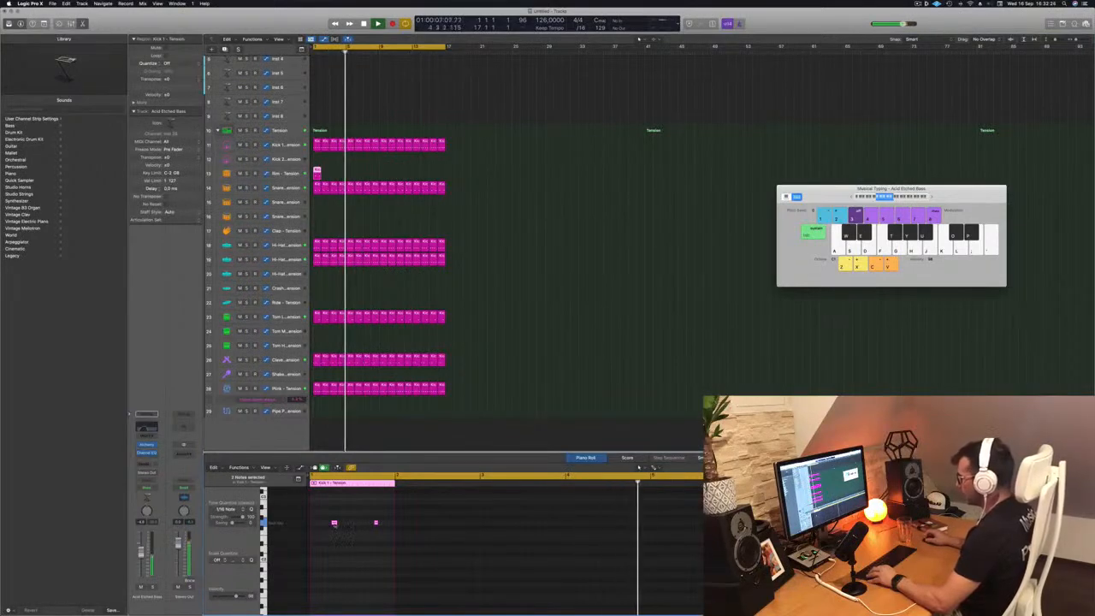
left_click_drag(334, 523, 318, 524)
Step: Delete the second note of the Rim region and copy the first note about six sixteenths later
key("space")
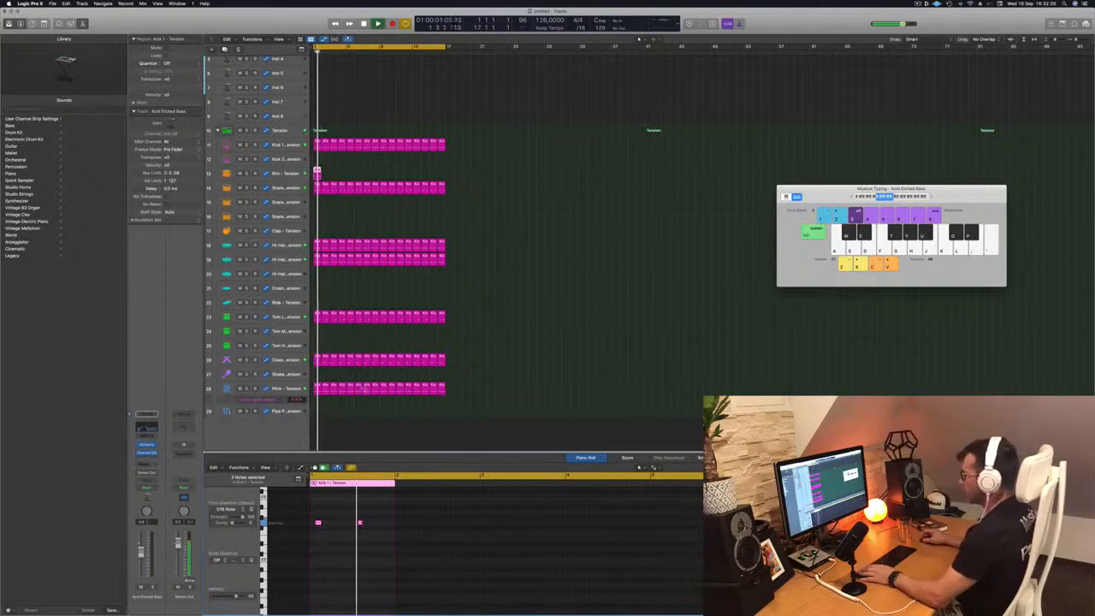
left_click(274, 173)
key("space")
left_click_drag(347, 505, 373, 532)
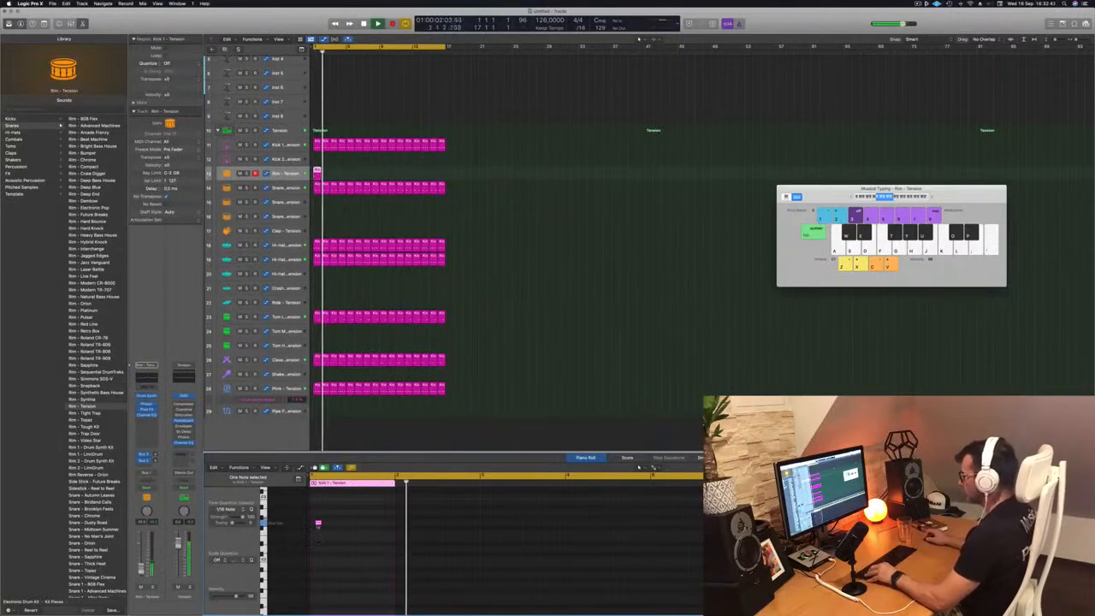
left_click_drag(318, 523, 350, 524)
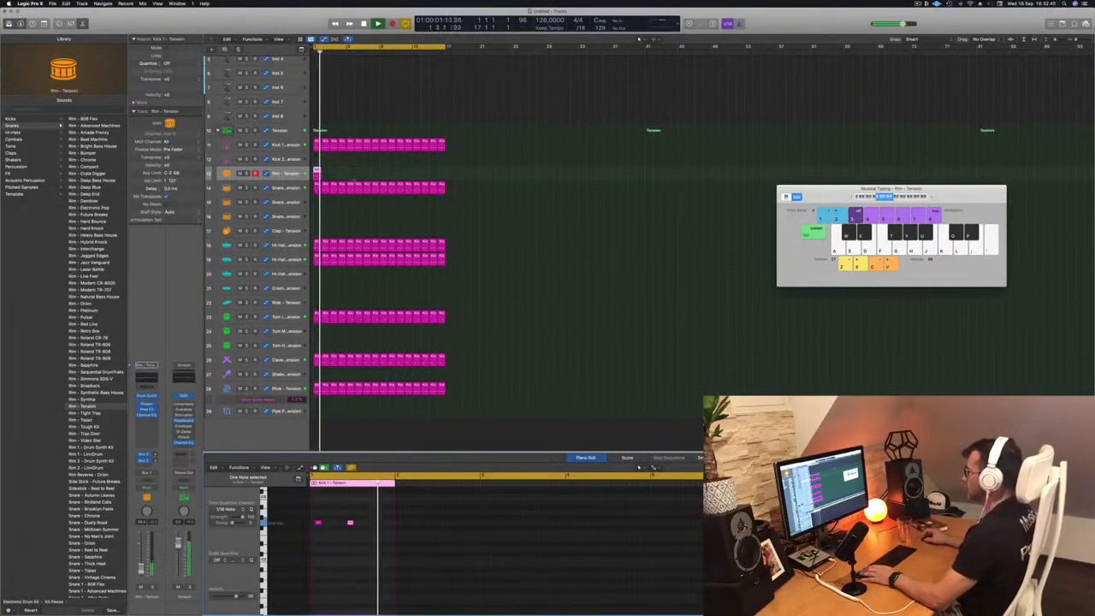
Step: Copy the one-bar Rim region repeatedly along its track, aligned to the bars, until it reaches bar 17
left_click_drag(317, 172, 326, 173)
mouse_move(328, 175)
left_mouse_down("alt")
mouse_move(342, 176)
mouse_move(317, 174)
left_mouse_up("alt")
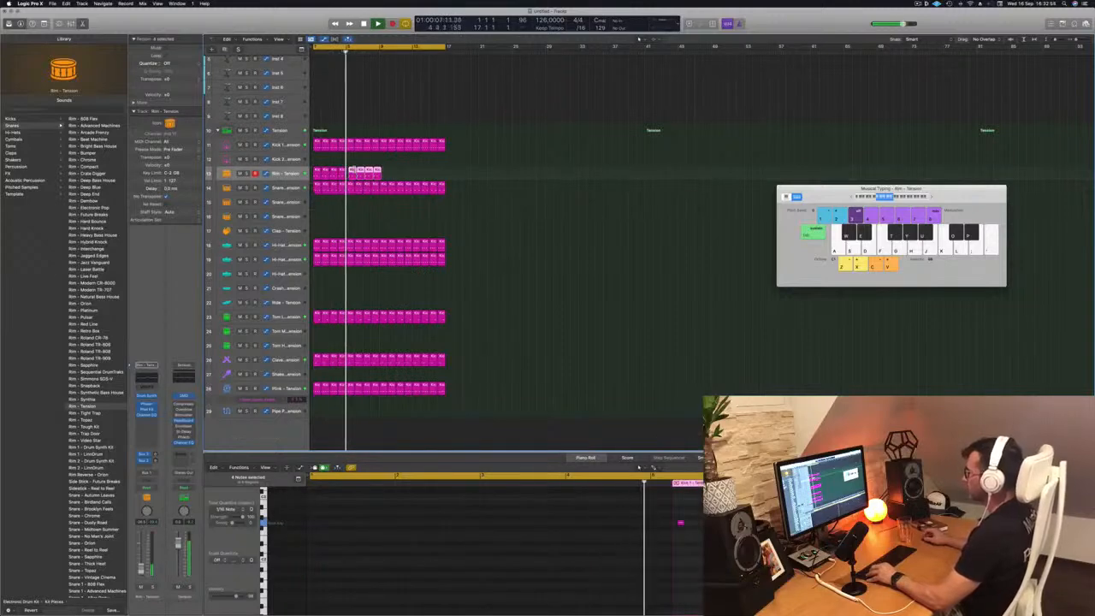
key("alt+Left")
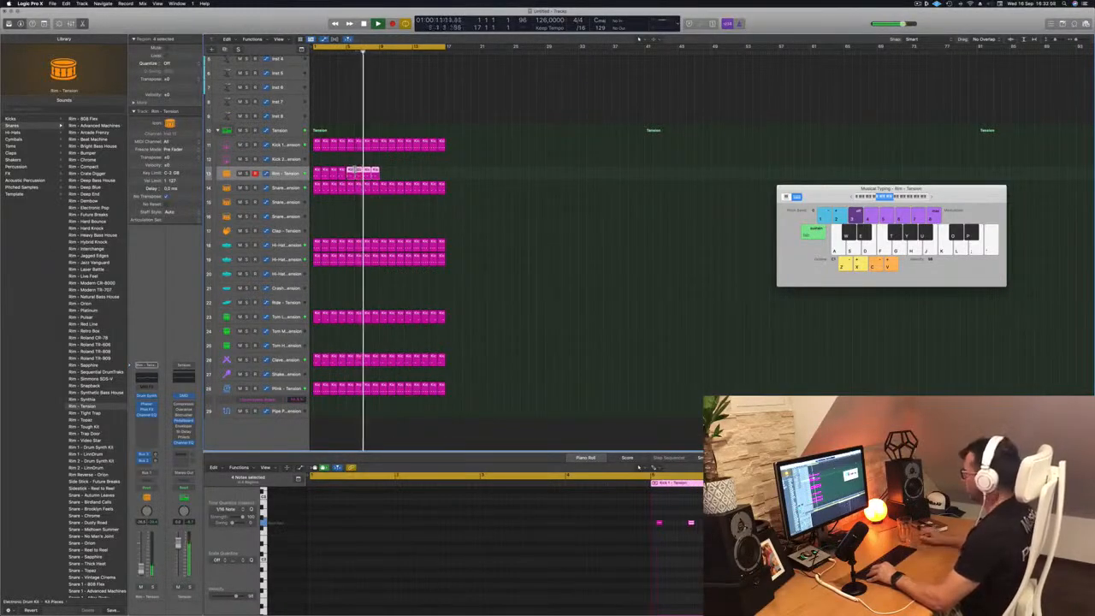
left_click(405, 176)
left_click_drag(323, 174, 382, 181)
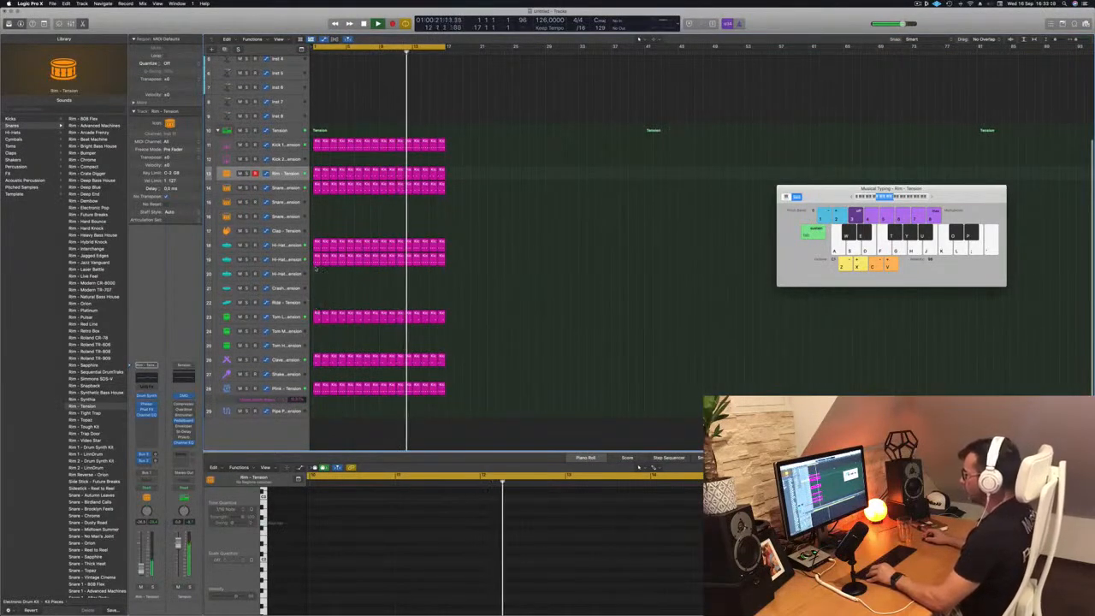
Step: Copy the first region of the second hi-hat track onto the Ride track
left_click(318, 258)
left_click_drag(318, 271, 317, 303)
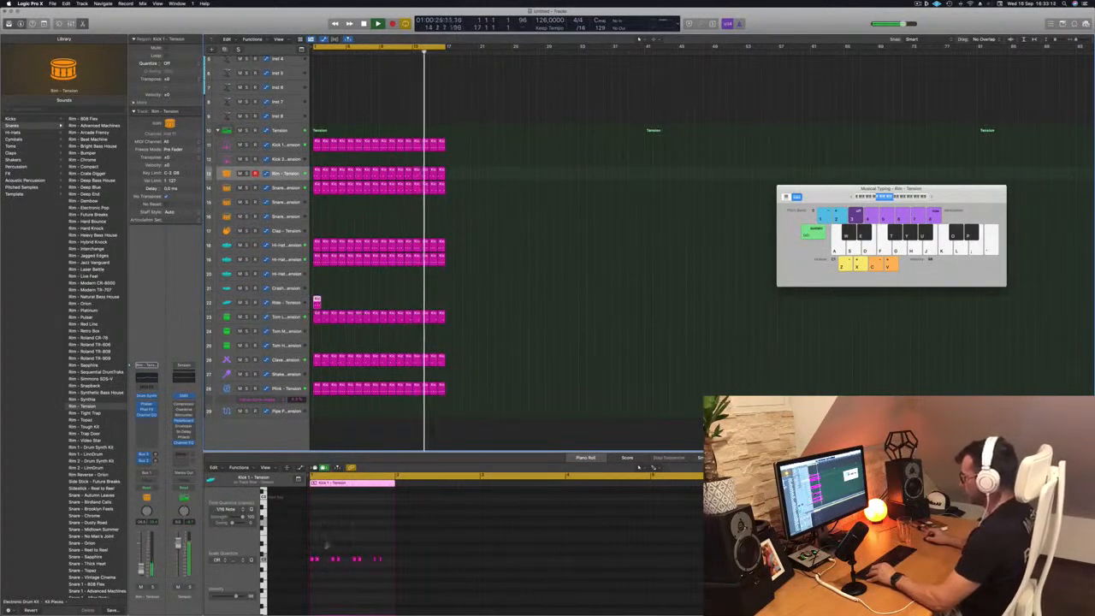
Step: Thin the Ride region to one note per pair and move the four remaining notes to a higher pitch
left_click(317, 559)
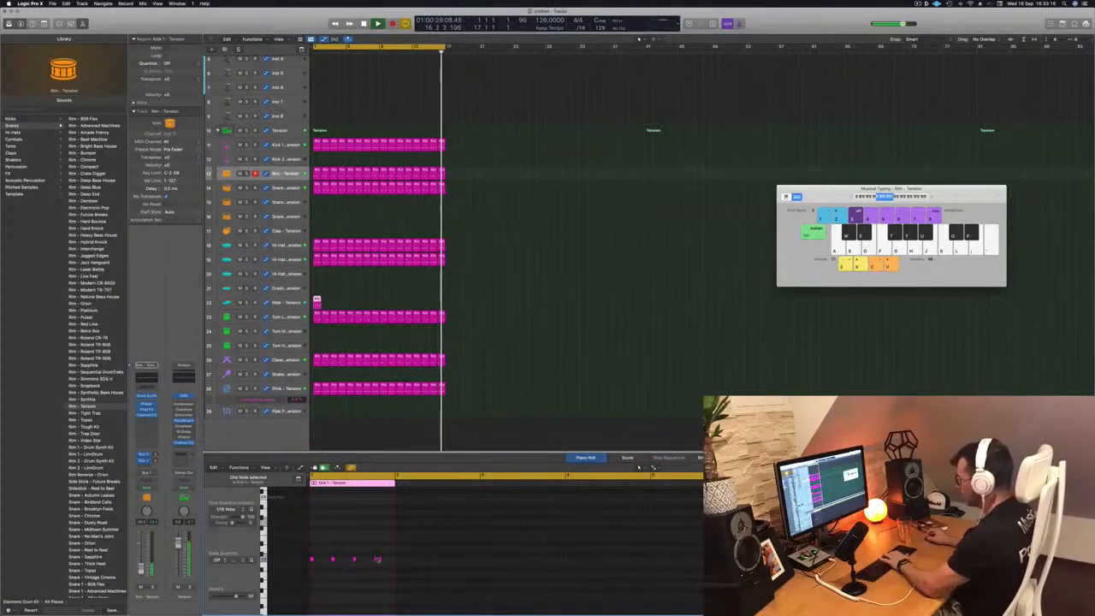
left_click_drag(316, 570, 303, 571)
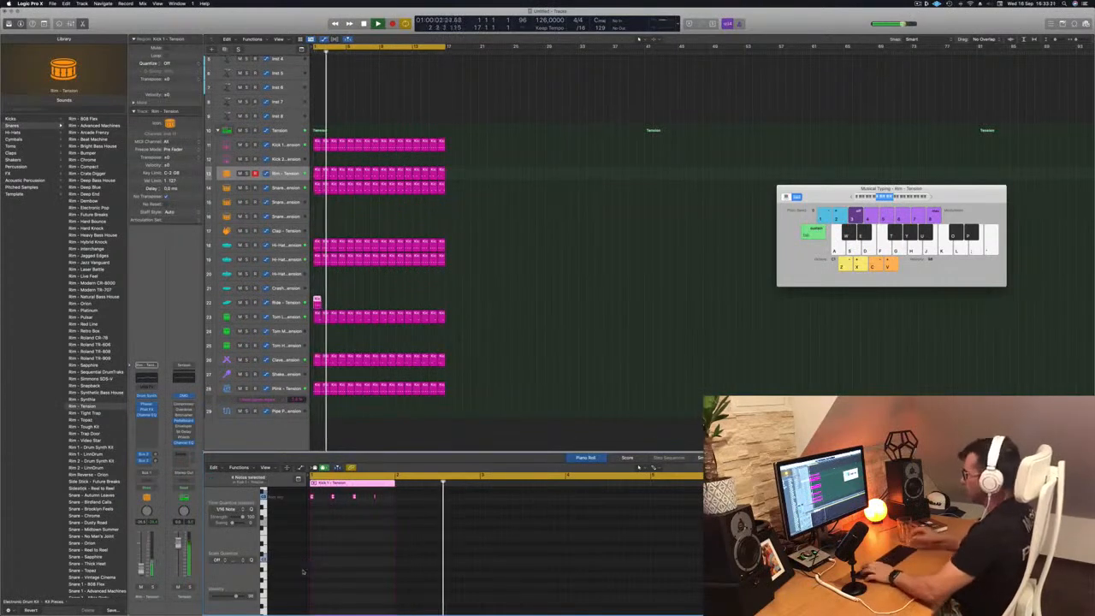
Step: Load the Ride - Advanced Machines sound on the Ride track and copy its one-bar region repeatedly up to bar 17
left_click(288, 302)
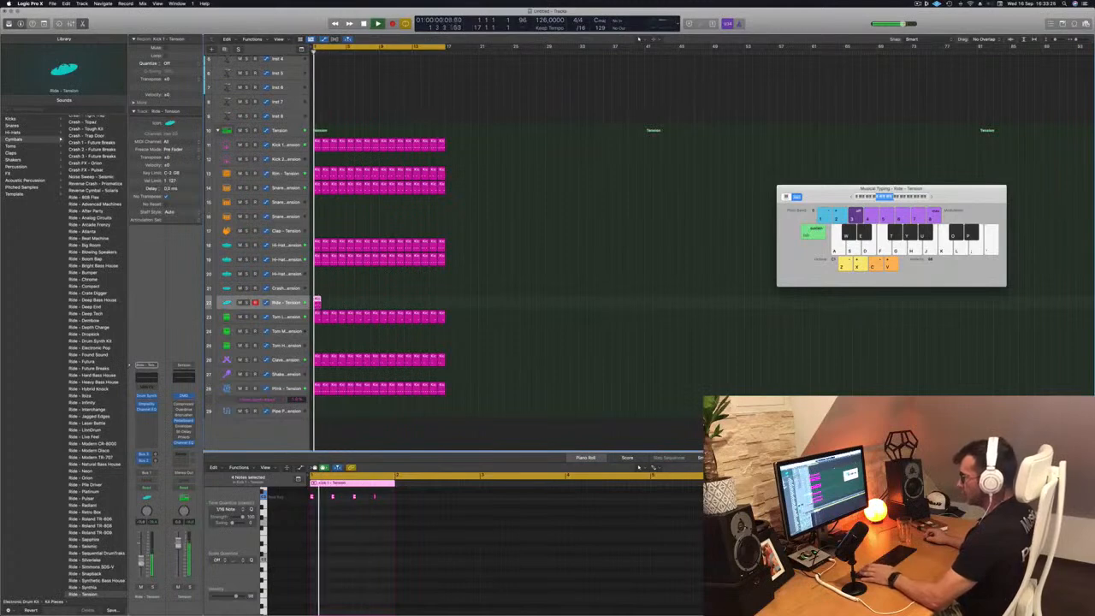
left_click(84, 204)
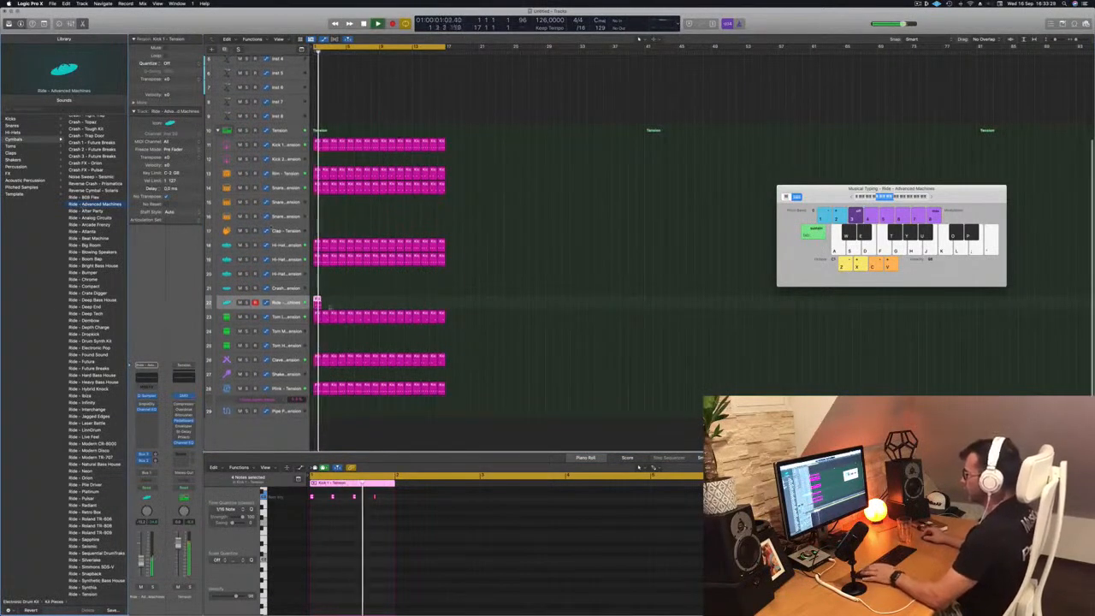
left_click_drag(317, 301, 326, 301)
mouse_move(336, 296)
left_mouse_down()
mouse_move(320, 301)
mouse_move(333, 305)
left_mouse_up()
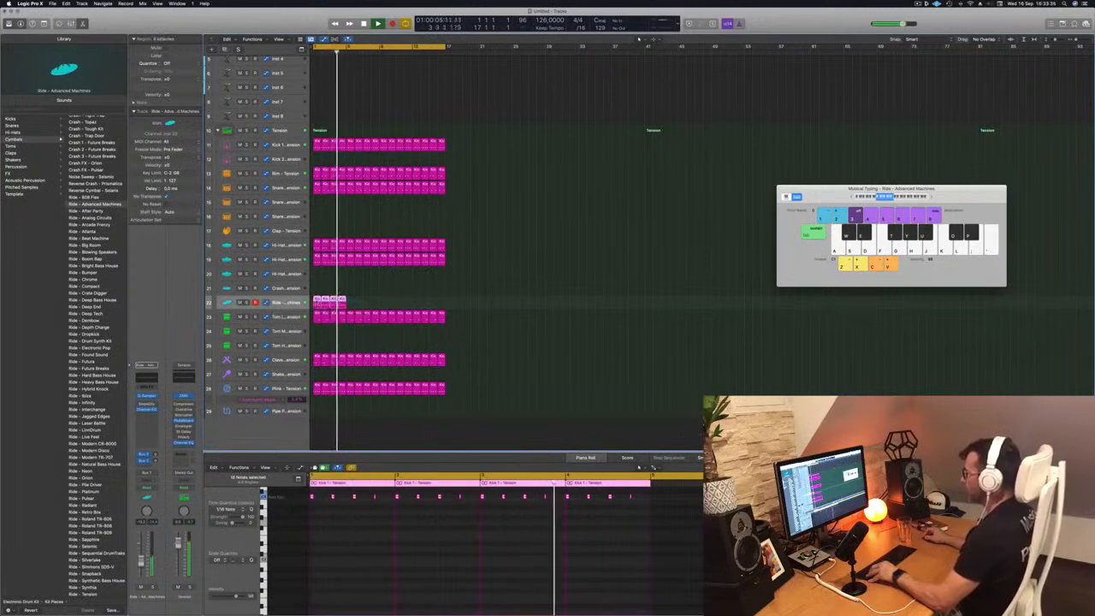
left_click_drag(352, 306, 392, 307)
key("Return")
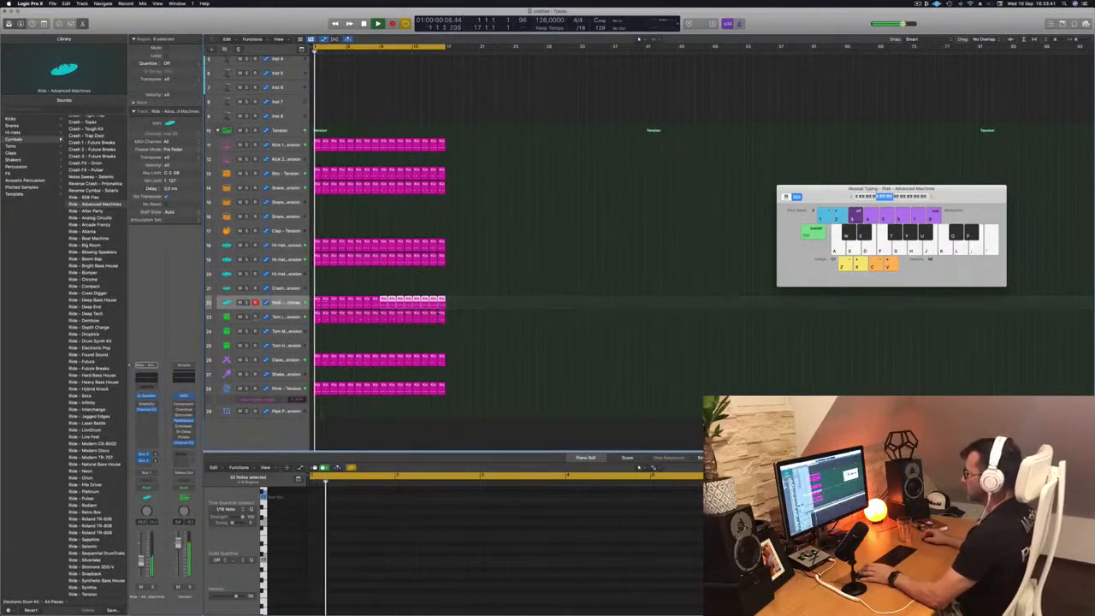
Step: Try the Ride - After Party sound on the Ride track and switch on to Ride - Atlanta
left_click(274, 304)
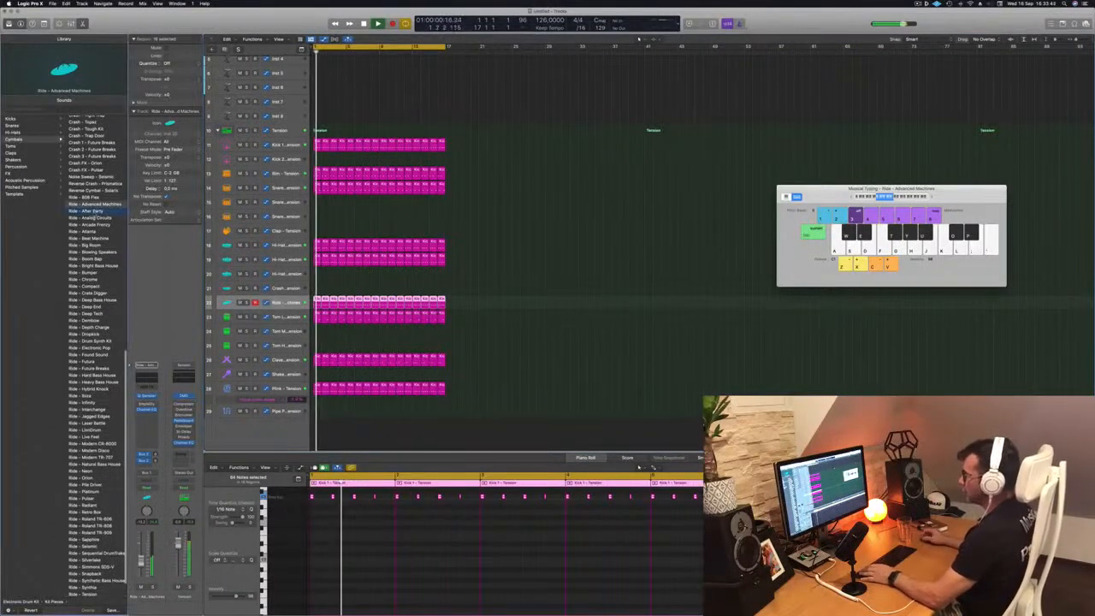
left_click(93, 212)
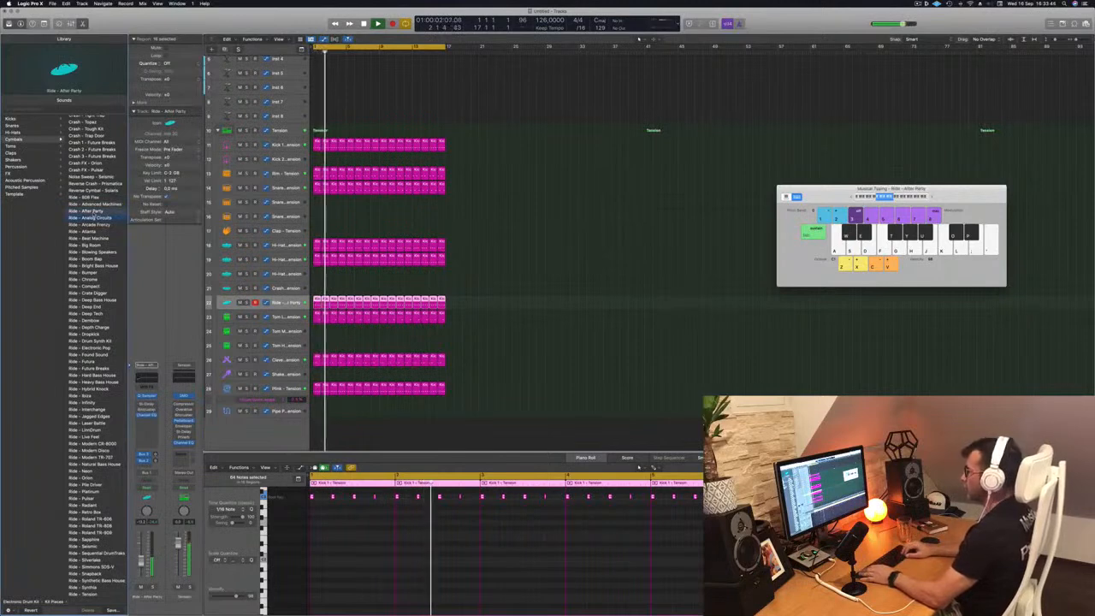
key("Down")
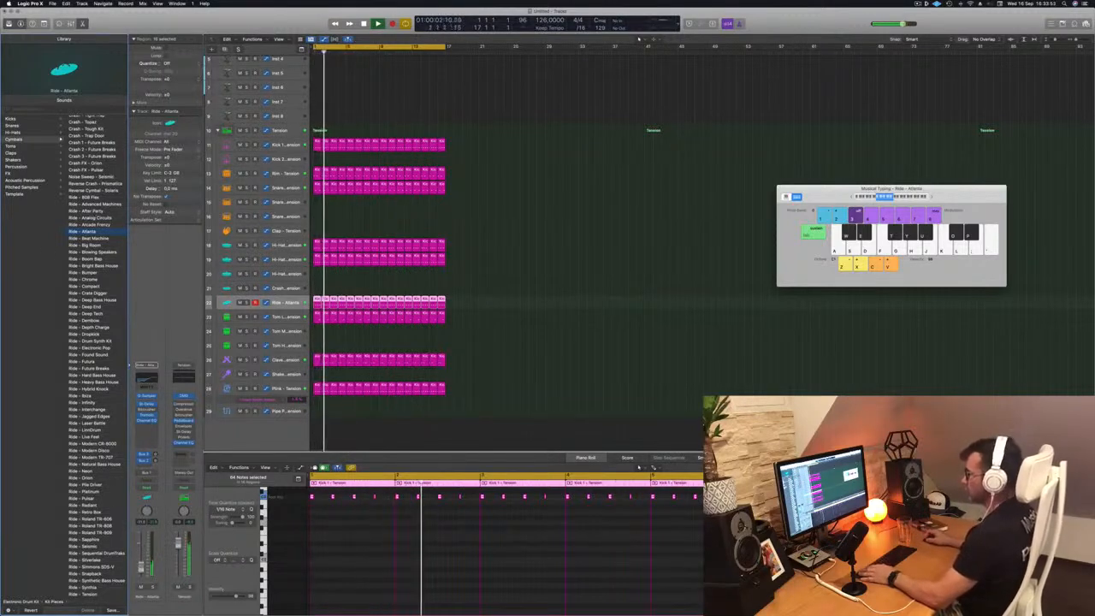
Step: Raise the low-cut frequency and steepen its slope in the Ride track's Channel EQ, and close the EQ
left_click(146, 379)
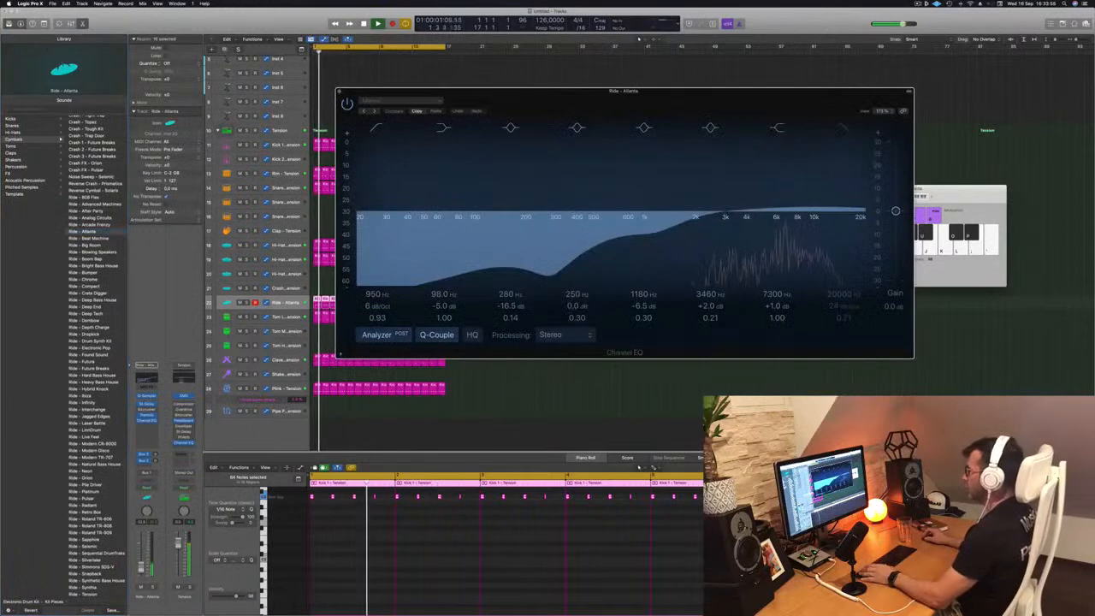
left_click_drag(372, 299, 373, 309)
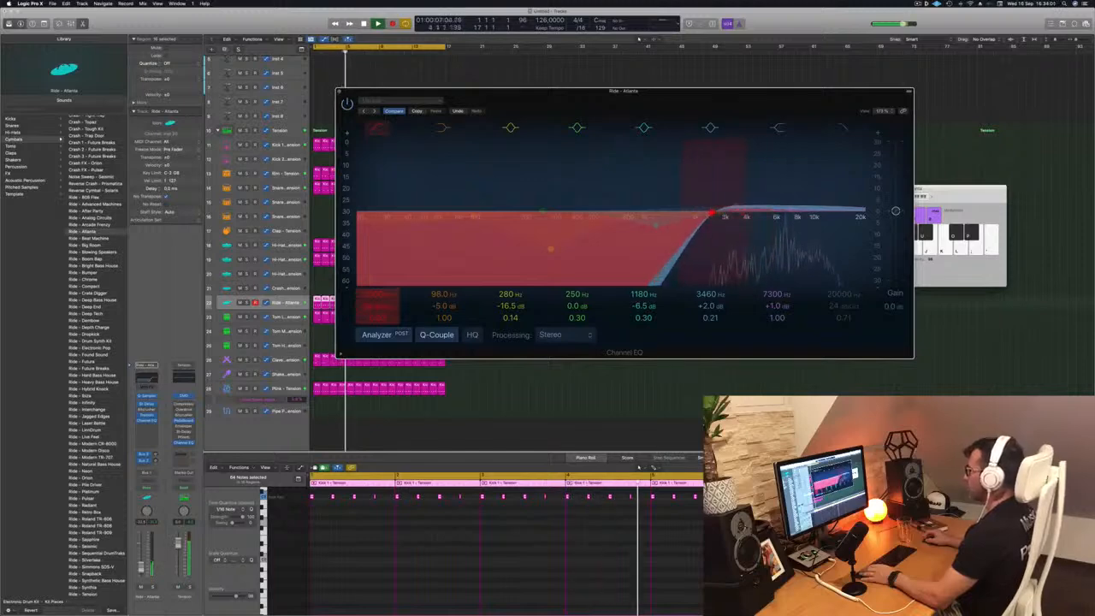
key("Return")
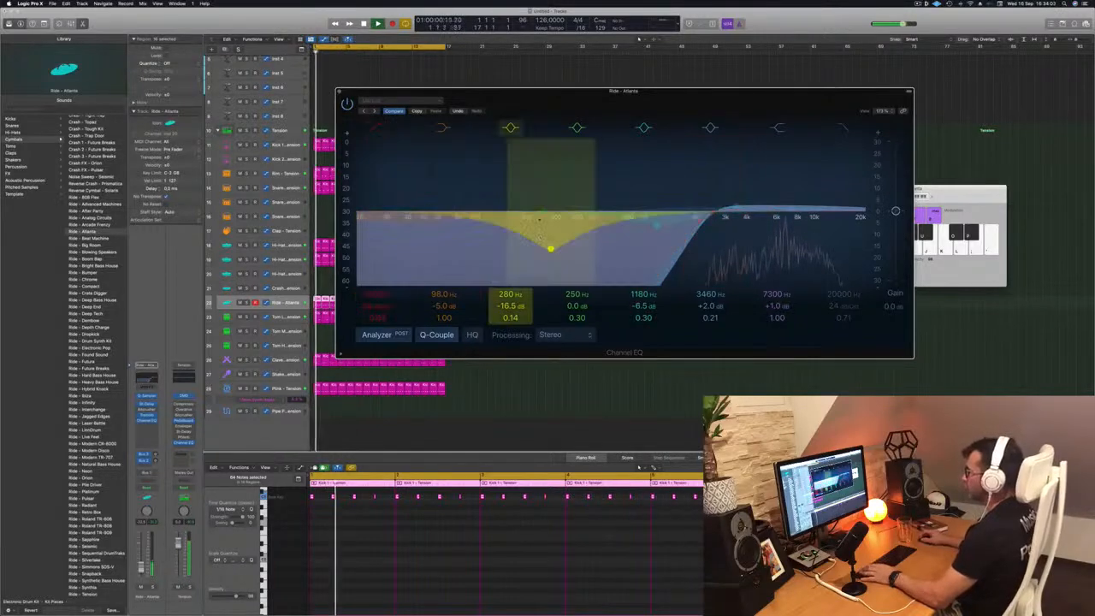
key("super+w")
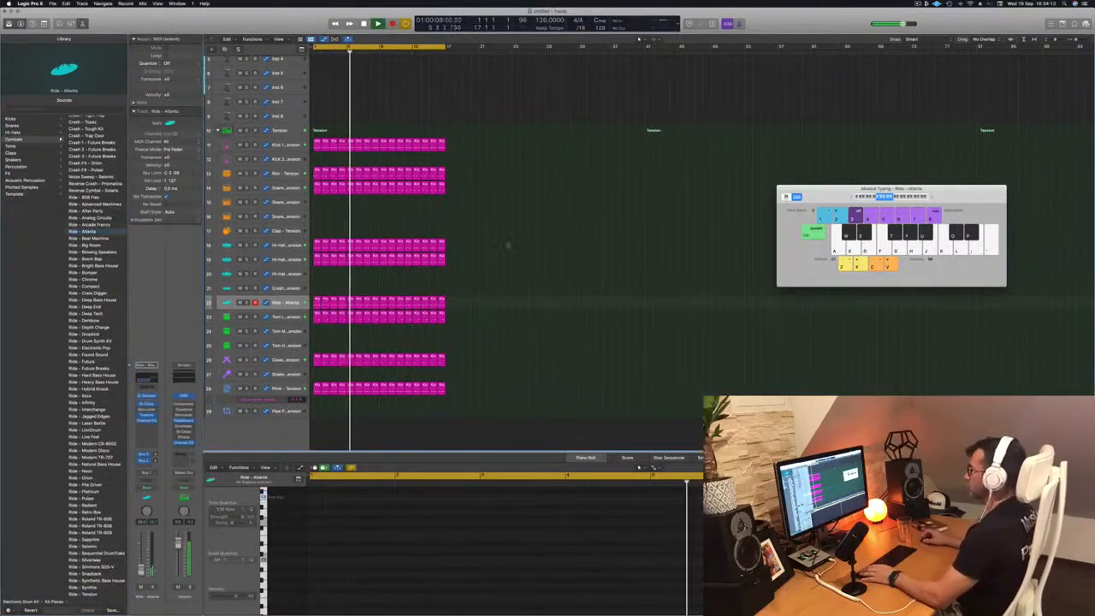
scroll(511, 263, "up", 3)
scroll(511, 262, "up", 3)
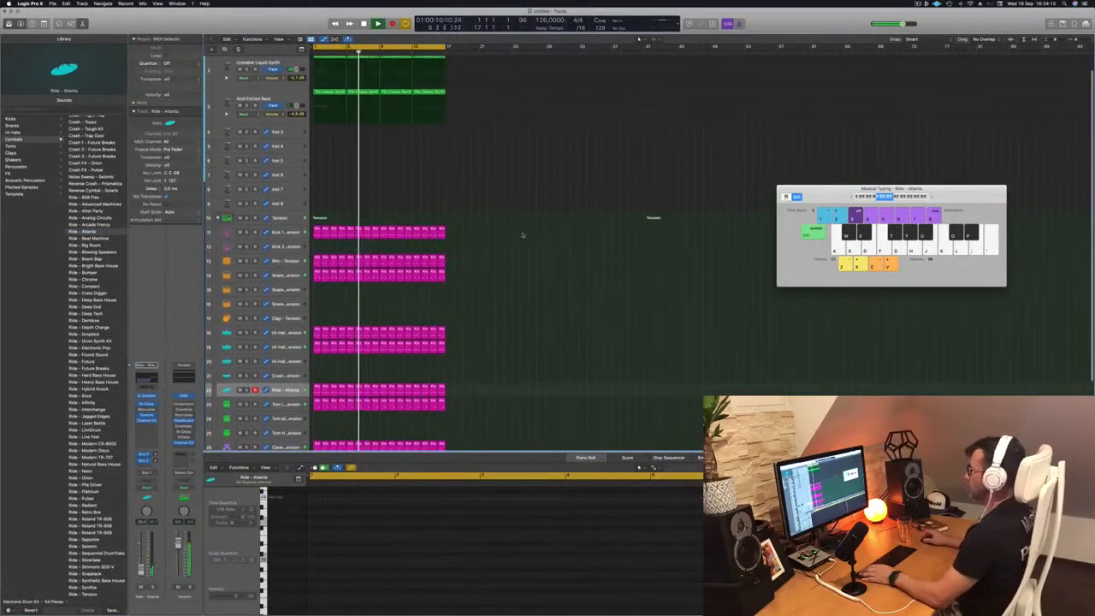
scroll(522, 235, "up", 1)
scroll(522, 234, "down", 5)
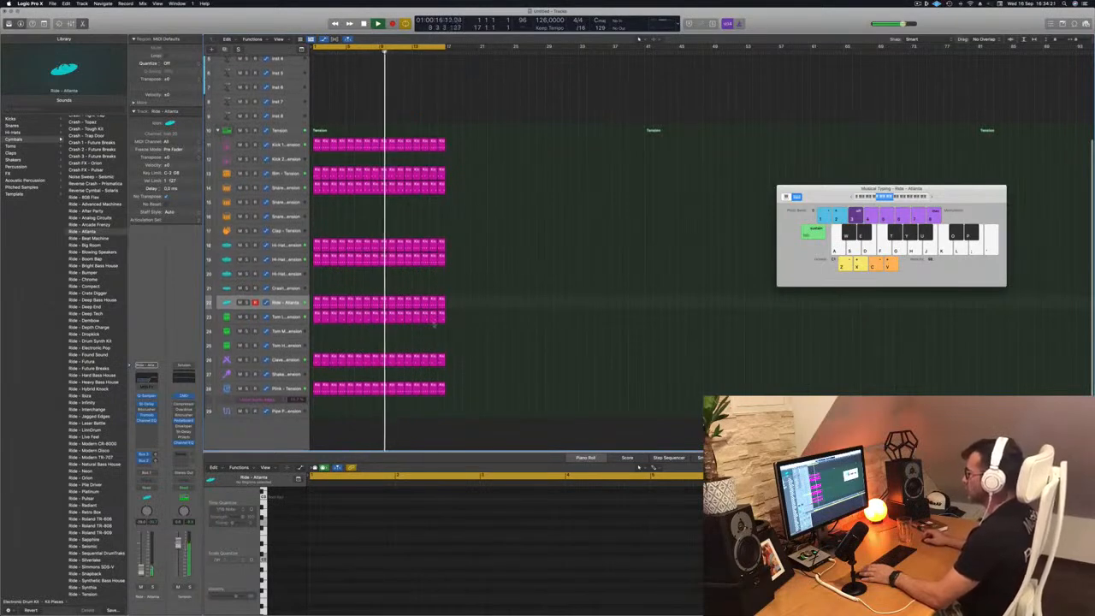
Step: Copy the first Ride region onto the Tom Mid track and shift its four notes about two sixteenths later
left_click(316, 303)
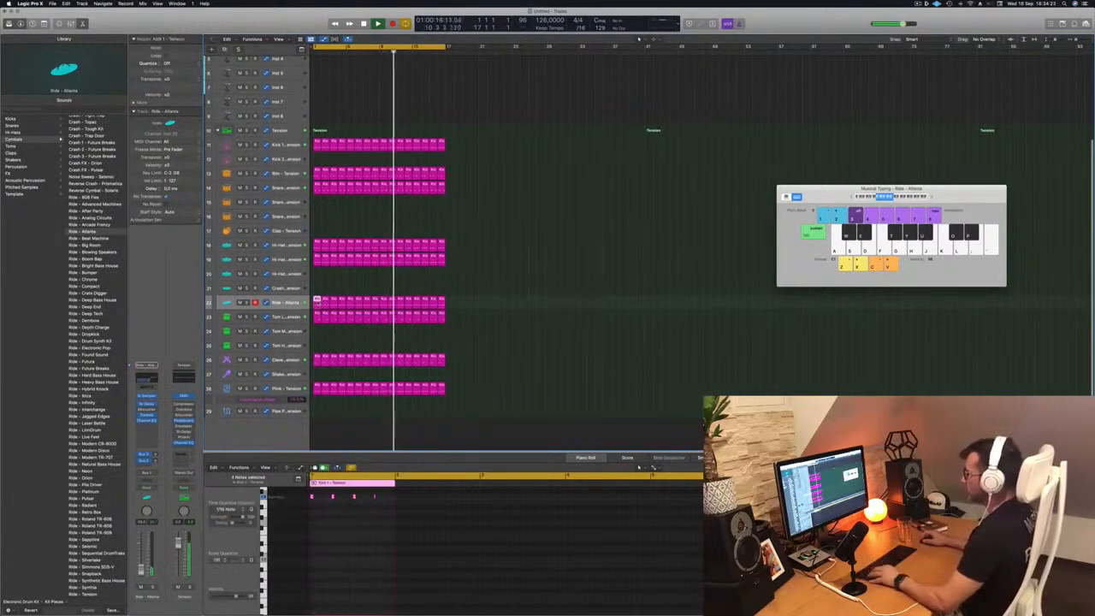
left_click_drag(317, 329, 317, 332)
key("space")
key("Return")
left_click(302, 497)
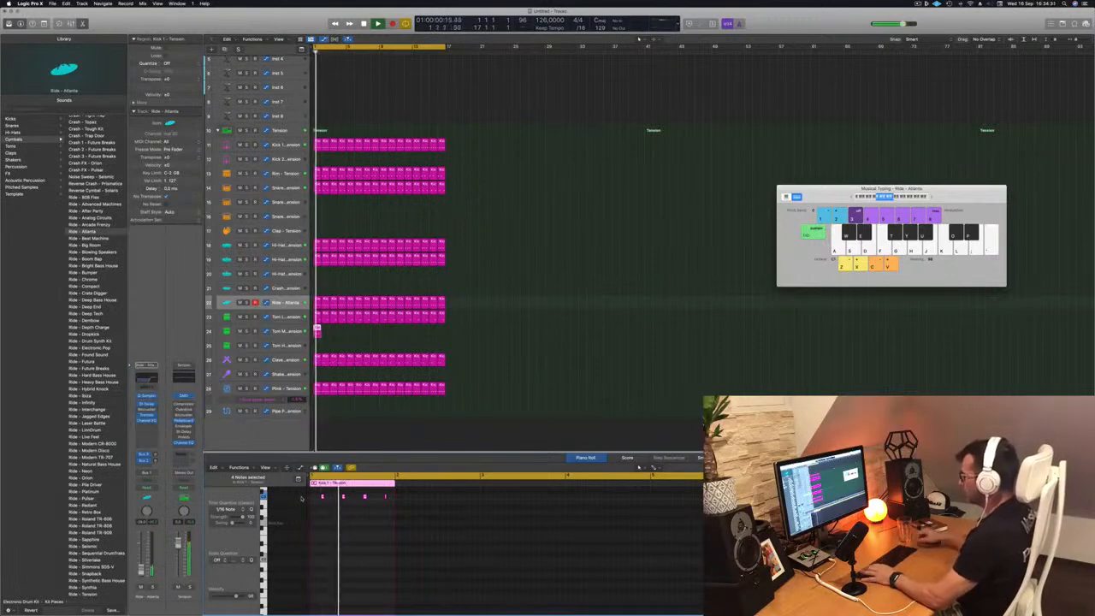
key("Return")
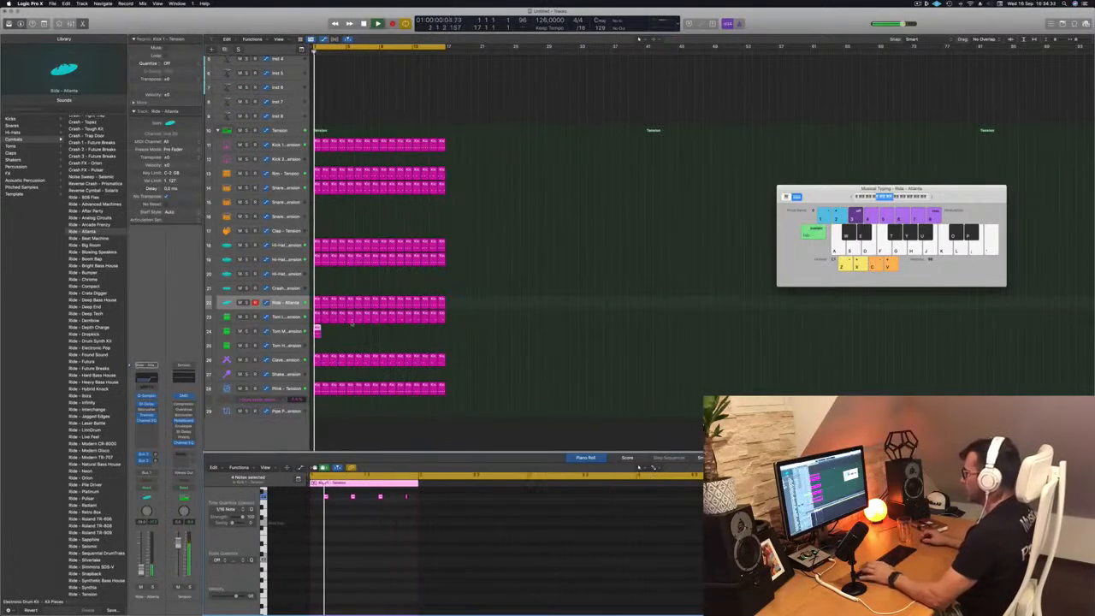
Step: Open the Tom Mid track's Drum Synth and copy the track's one-bar region repeatedly up to bar 17
left_click(275, 332)
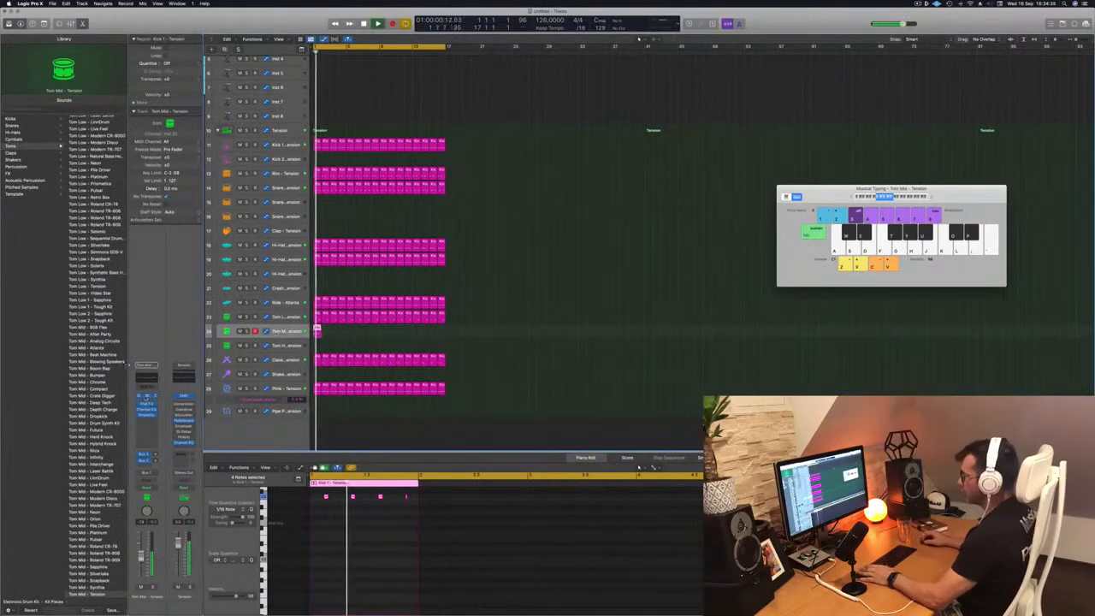
left_click(146, 396)
left_click_drag(534, 115, 733, 248)
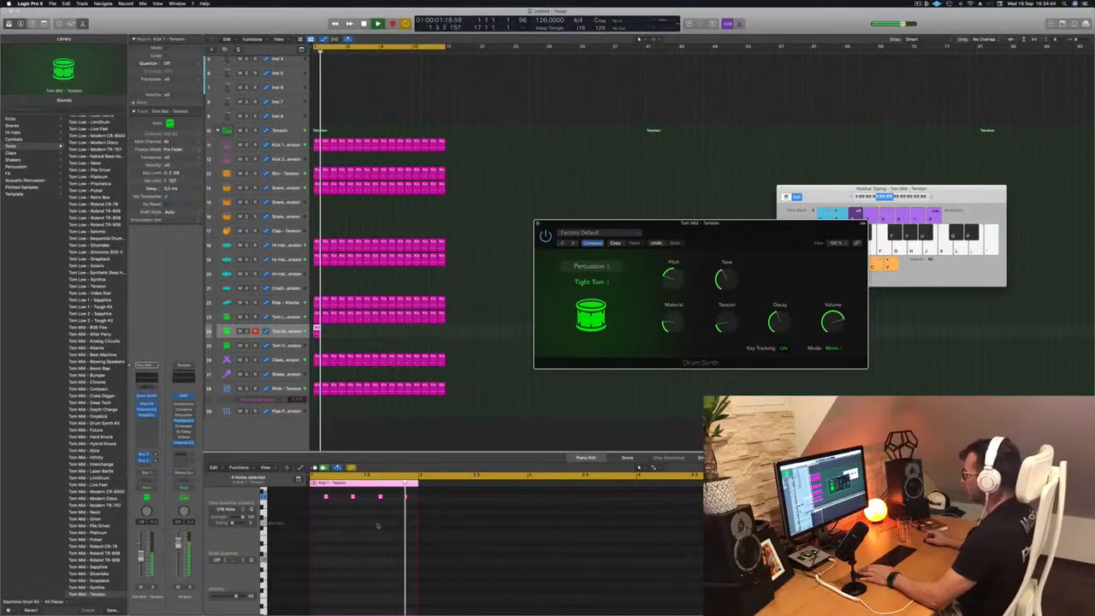
left_click_drag(317, 329, 390, 337)
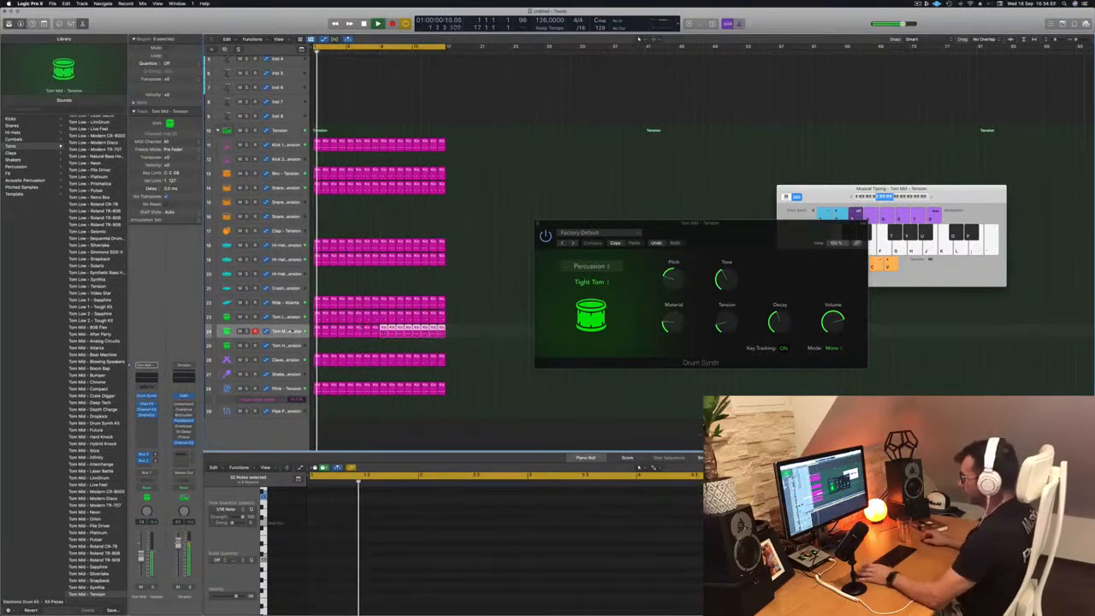
left_click(293, 331)
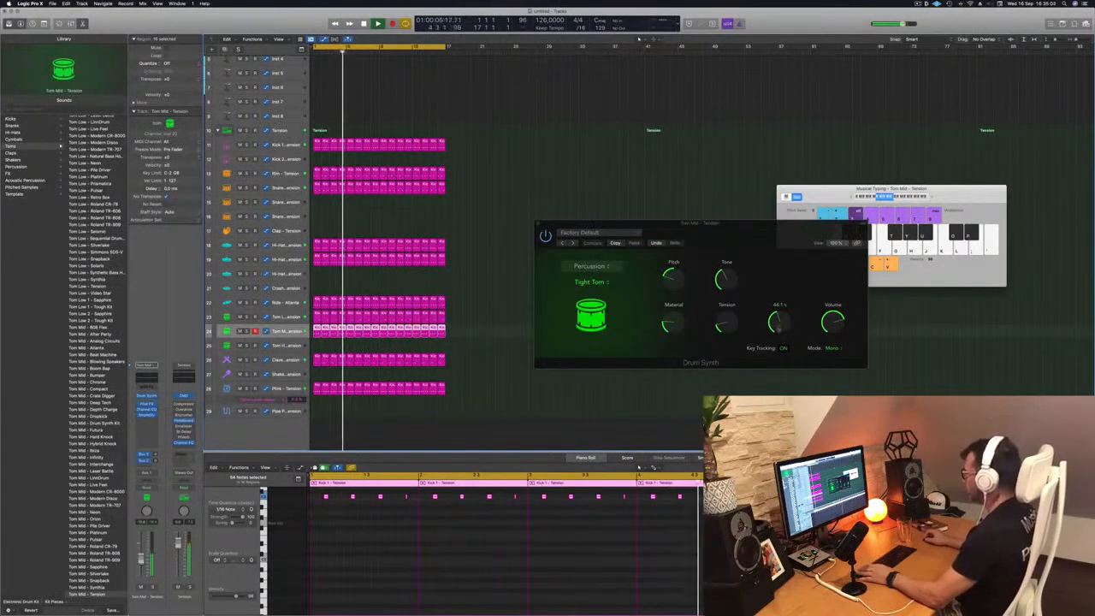
Step: Adjust the Decay in the Tom Mid Drum Synth and lower the track's volume slightly
left_click_drag(778, 323, 778, 329)
key("Return")
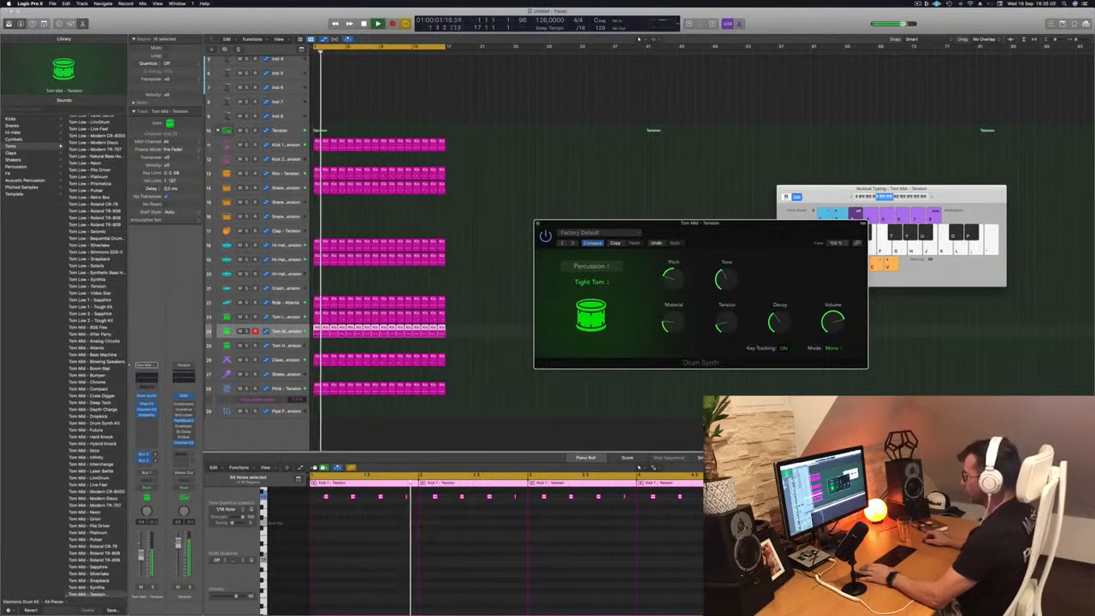
left_click_drag(141, 555, 141, 557)
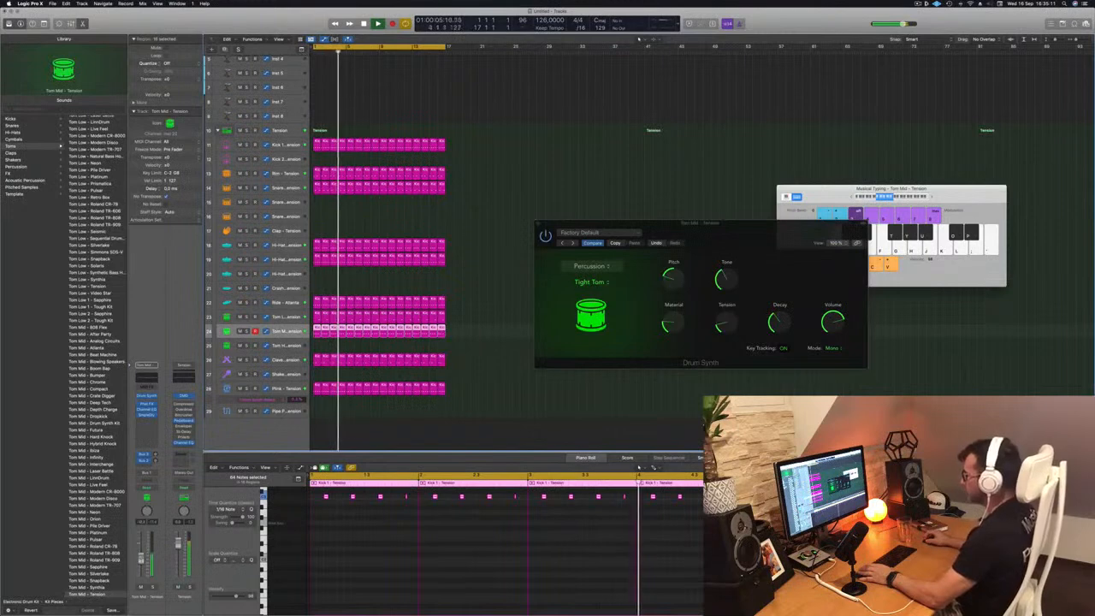
left_click_drag(715, 240, 697, 216)
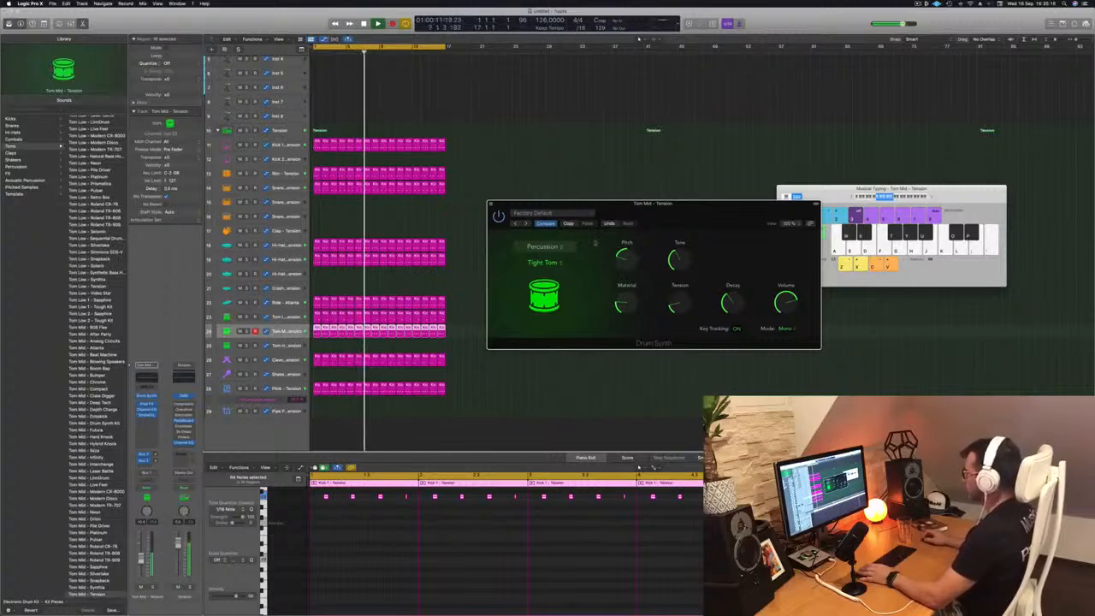
left_click_drag(716, 217, 710, 241)
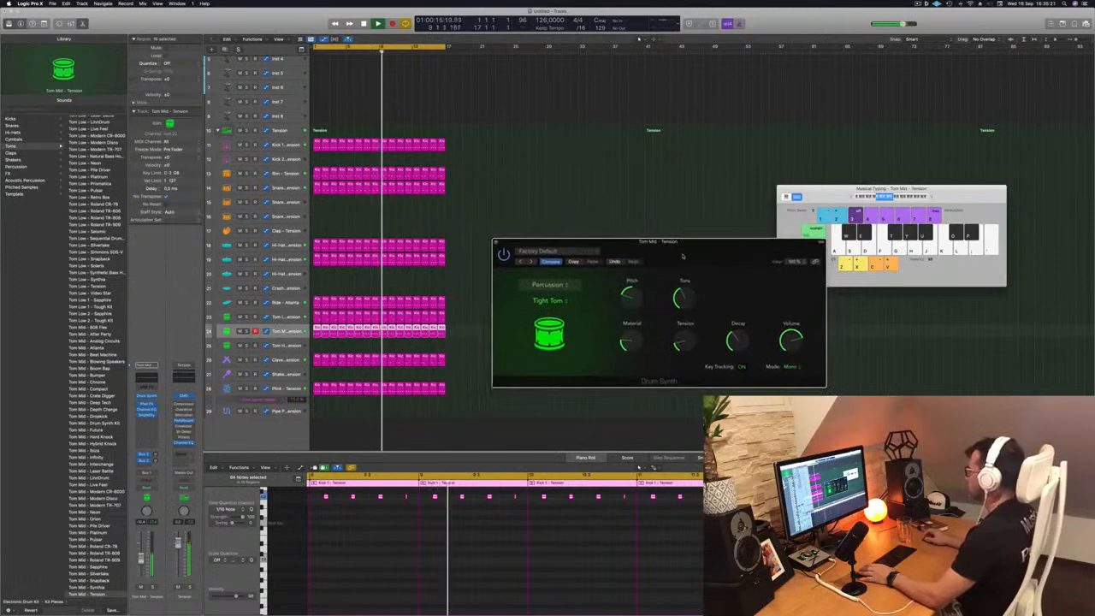
left_click(152, 587)
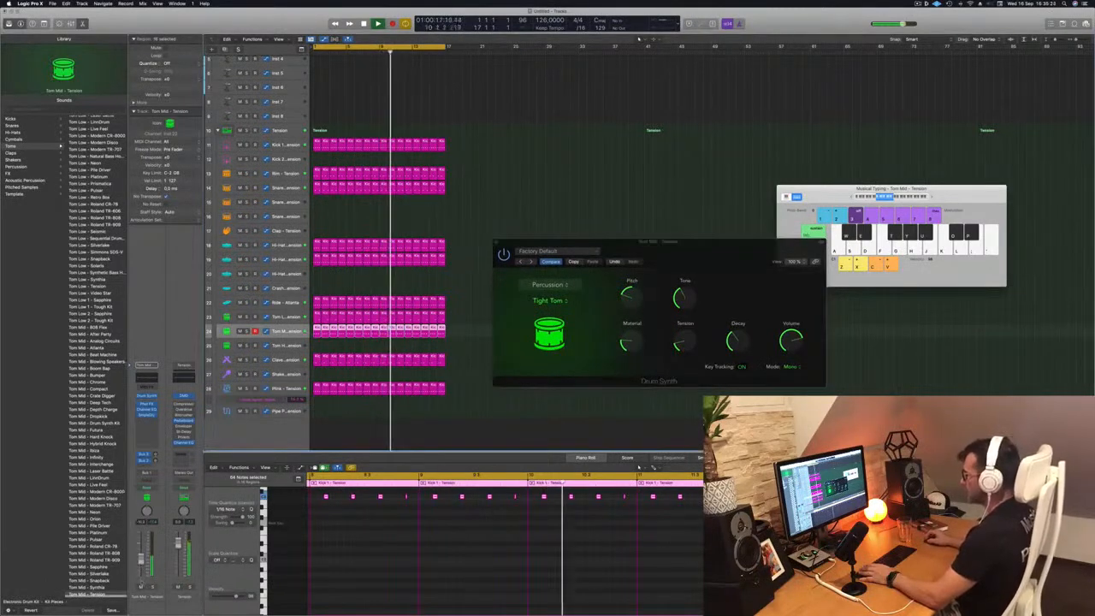
key("s")
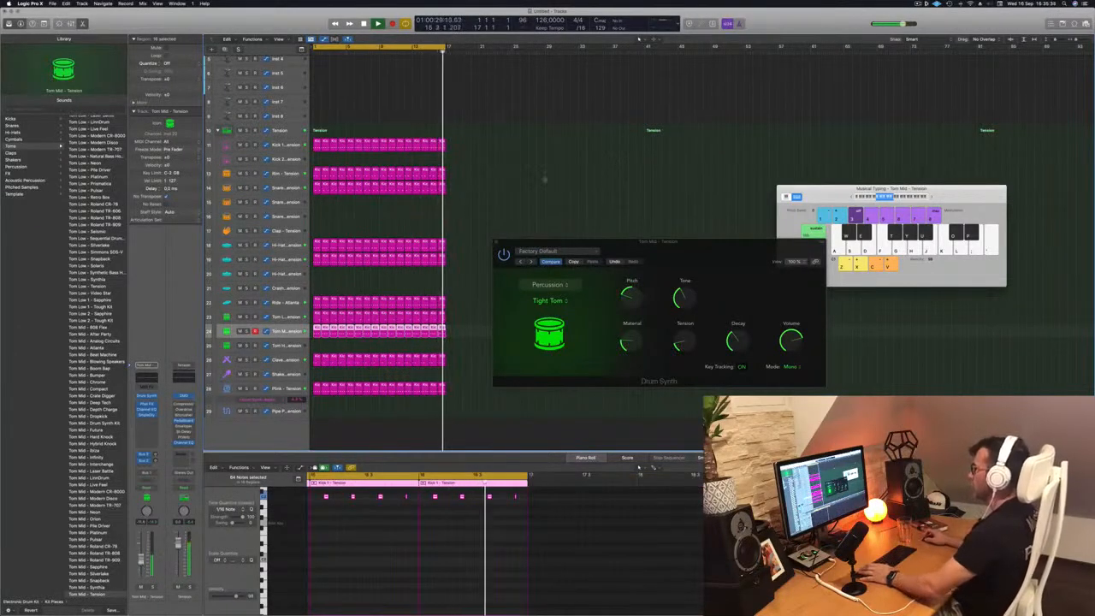
Step: Copy the first Kick 1 region onto the Snare 2 track
left_click(603, 163)
left_click(317, 186)
left_click(317, 171)
left_click_drag(317, 143, 316, 201)
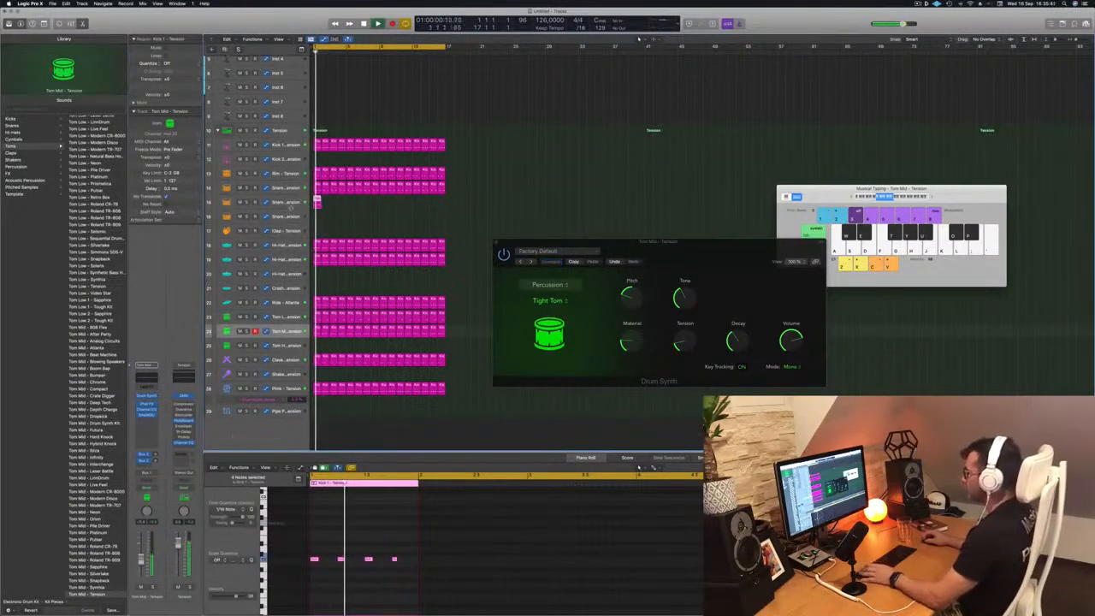
Step: Duplicate the four notes of the Snare 2 region at successive sixteenths until every sixteenth of the bar has a note
scroll(386, 542, "left", 1)
left_click_drag(432, 555, 323, 566)
key("space")
left_click_drag(321, 560, 331, 559)
key("space")
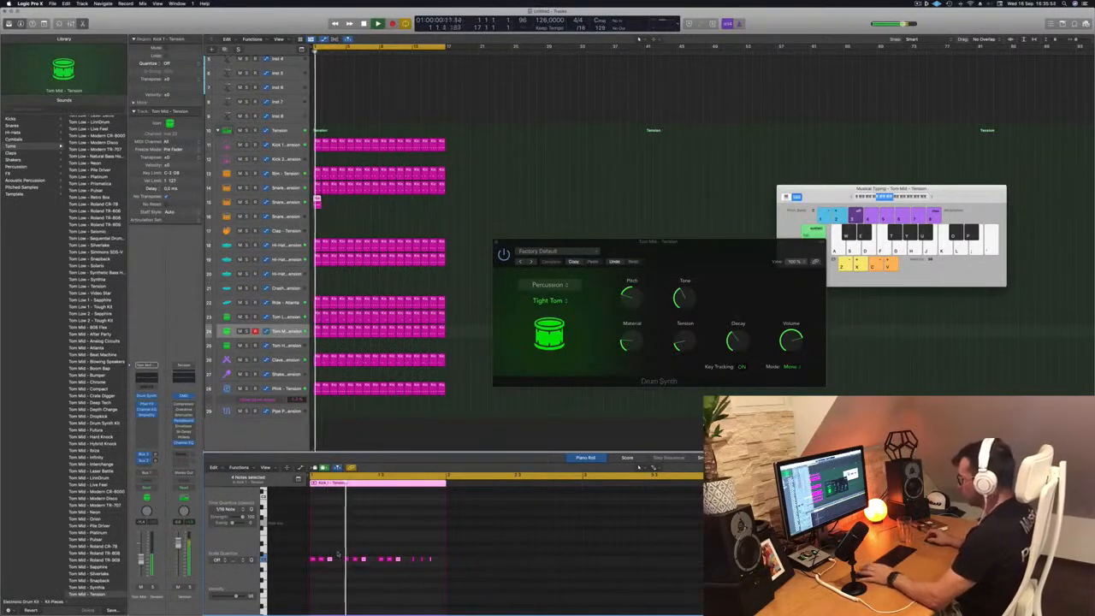
left_click_drag(334, 561, 343, 560)
key("Return")
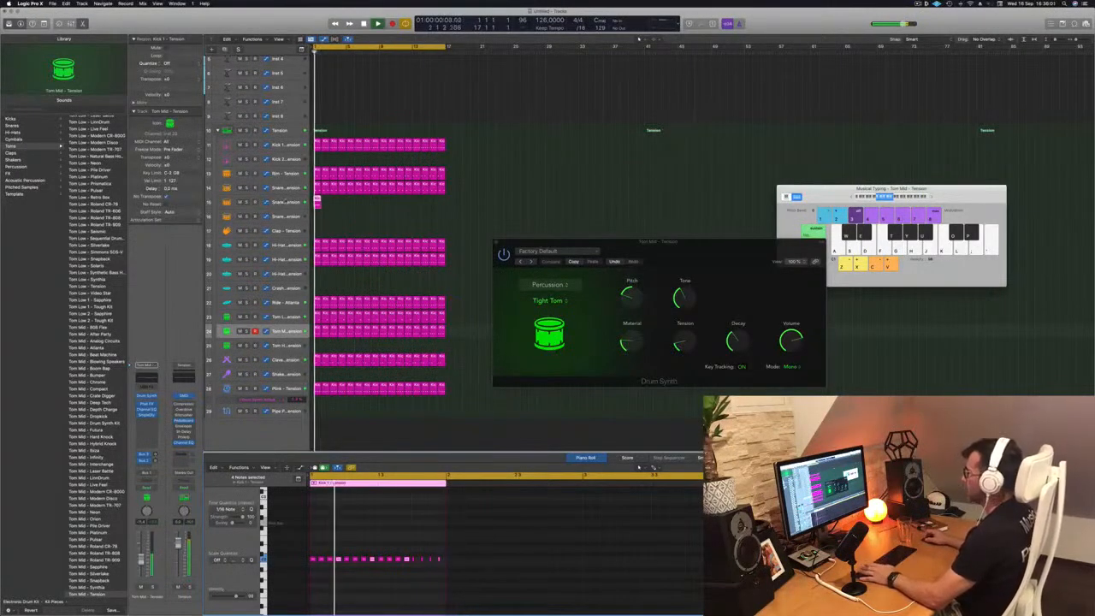
Step: Copy the one-bar Snare 2 region repeatedly along its track up to bar 17 and enlarge the track's height
left_click(284, 200)
key("space")
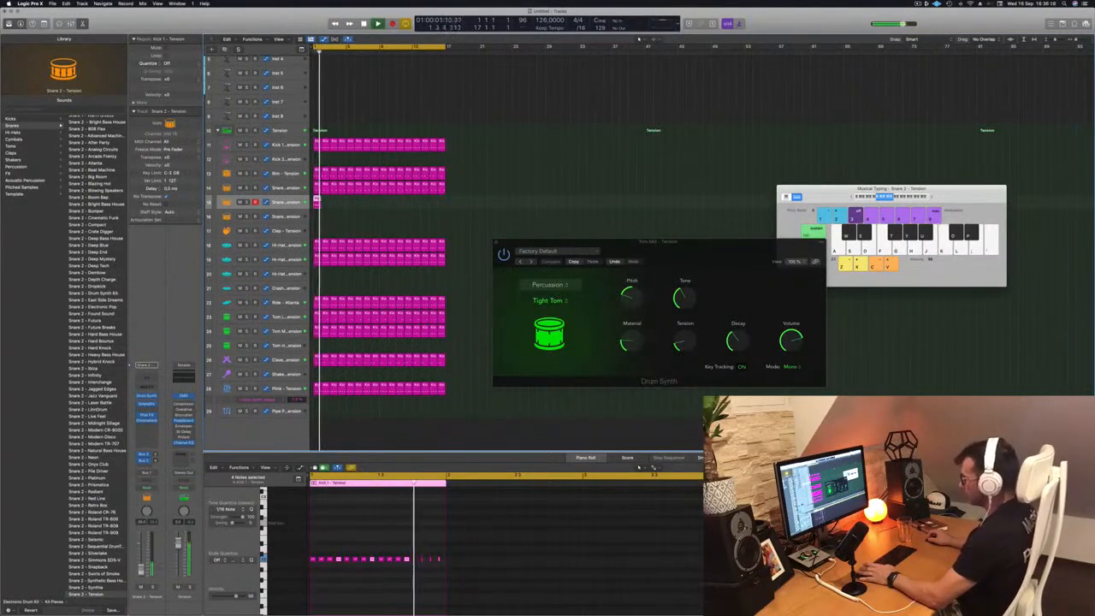
mouse_move(319, 201)
left_mouse_down()
mouse_move(350, 205)
mouse_move(338, 207)
left_mouse_up()
left_click(316, 202, "shift")
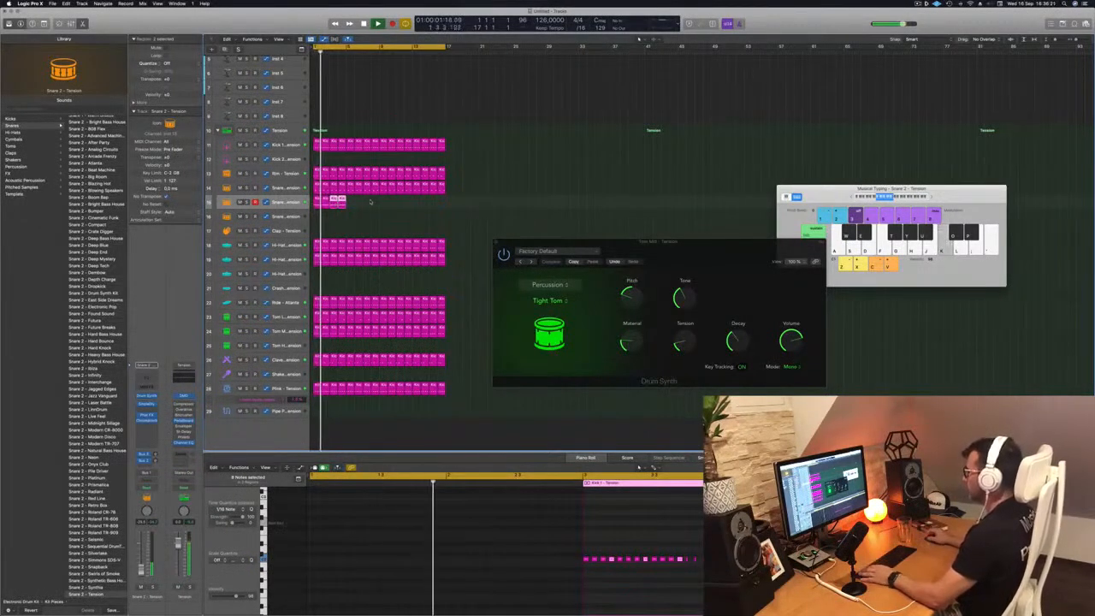
key("Return")
mouse_move(371, 202)
left_mouse_down()
mouse_move(316, 203)
mouse_move(383, 204)
left_mouse_up()
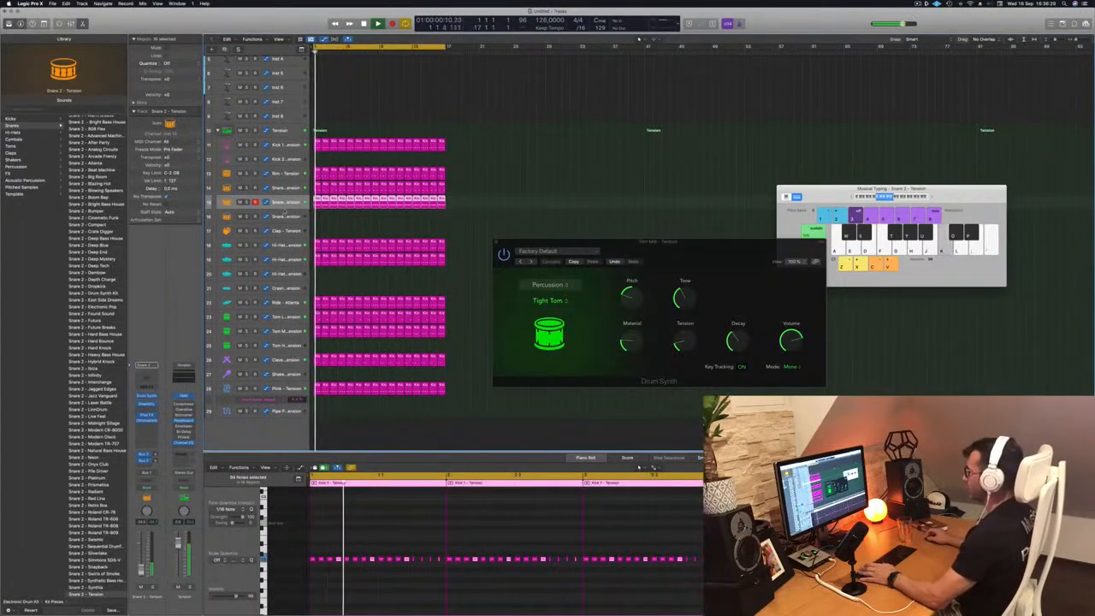
left_click_drag(282, 204, 283, 244)
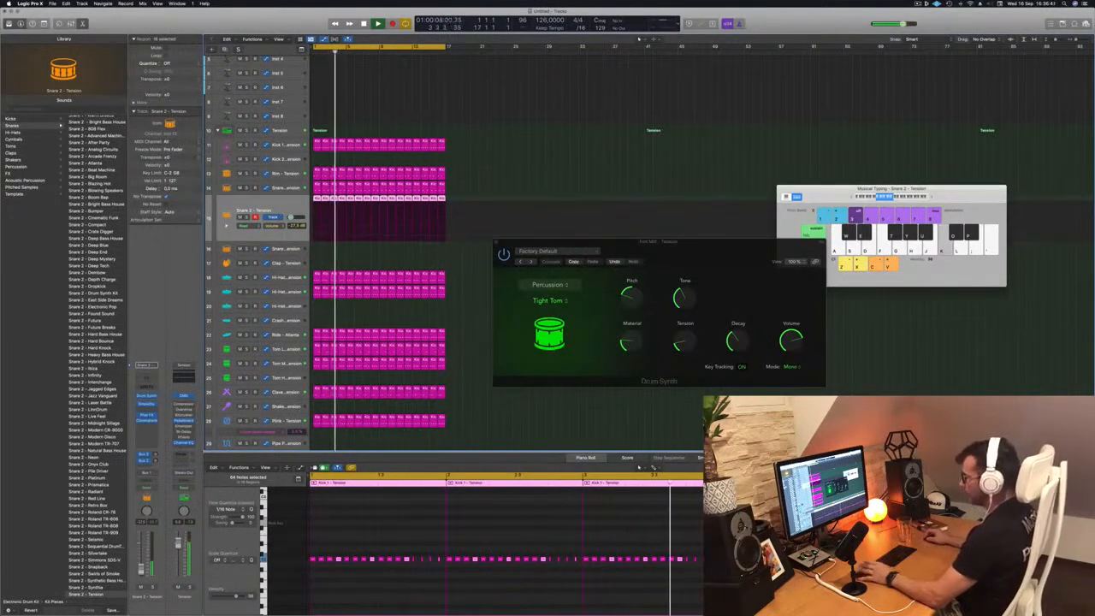
Step: Inspect the Snare 2 Drum Synth during playback and close both its window and the tom's Drum Synth window
left_click(146, 396)
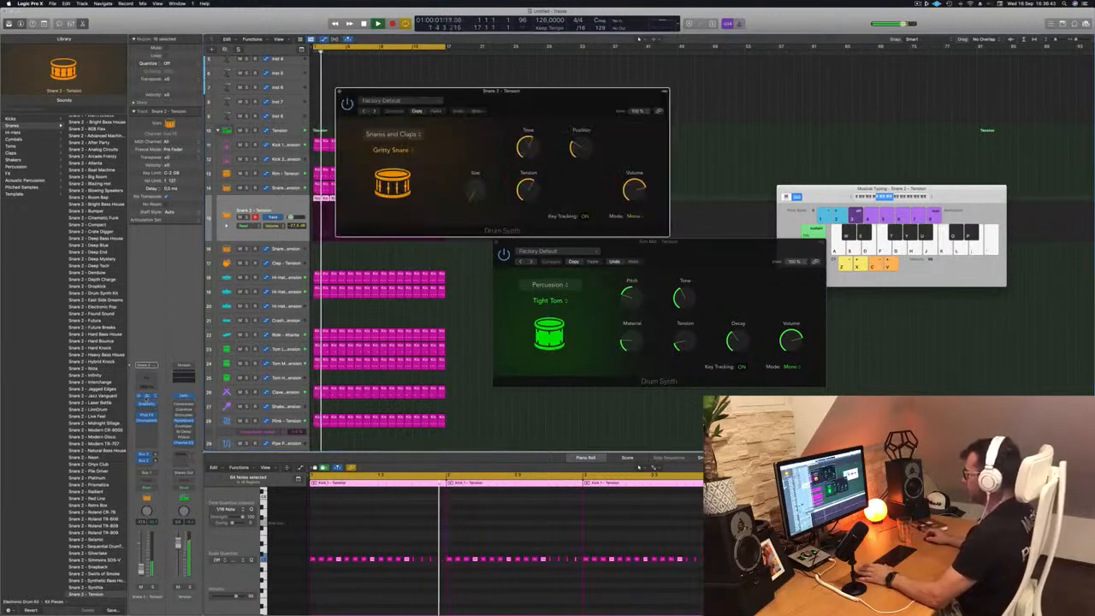
left_click_drag(488, 98, 643, 118)
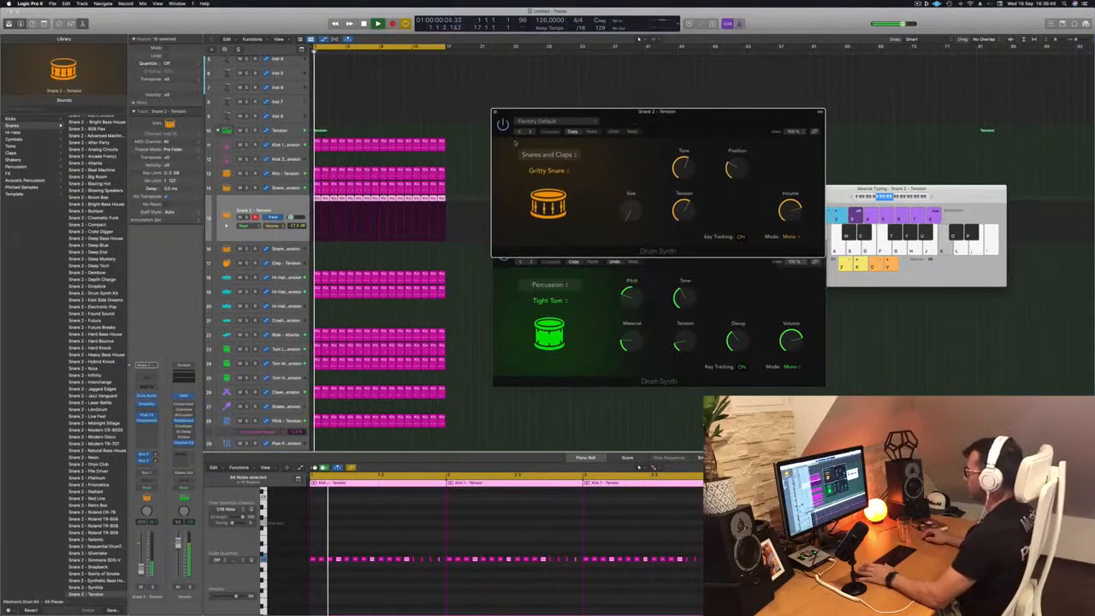
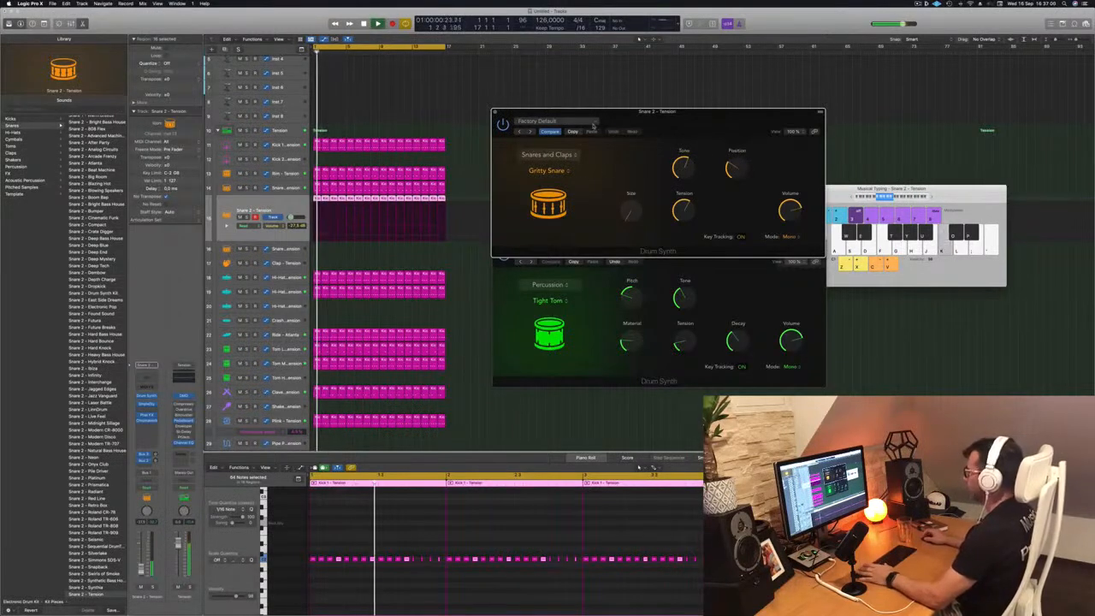
left_click(495, 112)
key("Return")
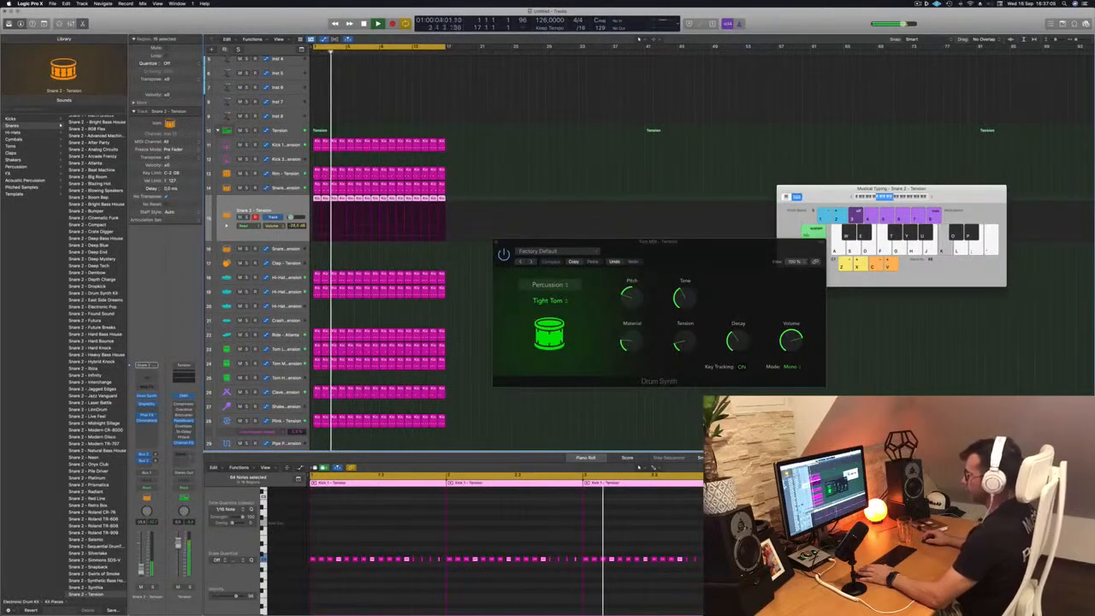
left_click(530, 142)
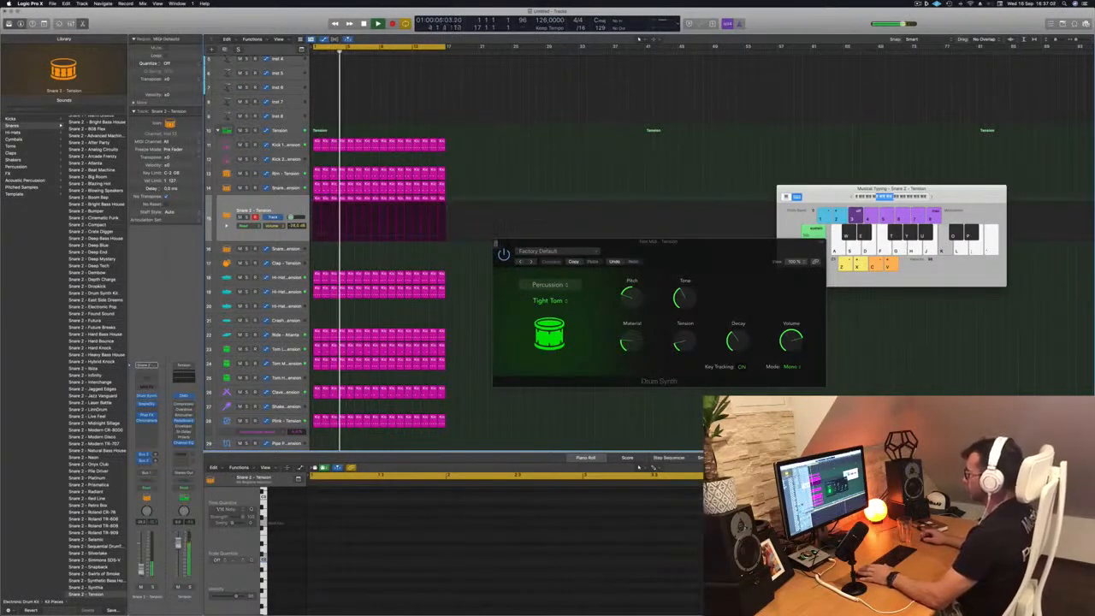
left_click(496, 242)
scroll(530, 313, "up", 3)
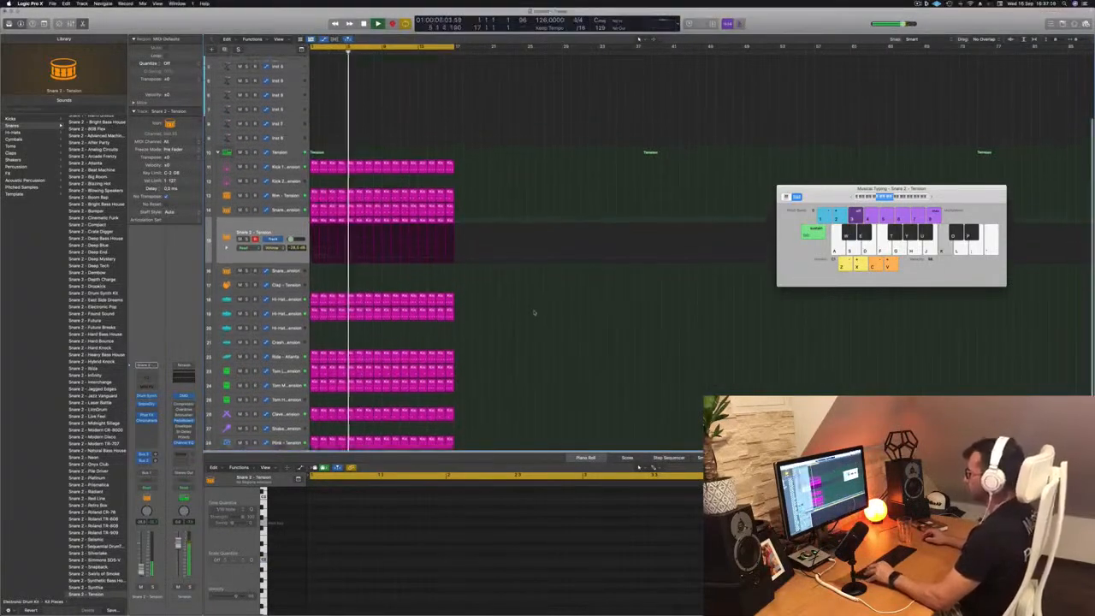
scroll(499, 194, "up", 2)
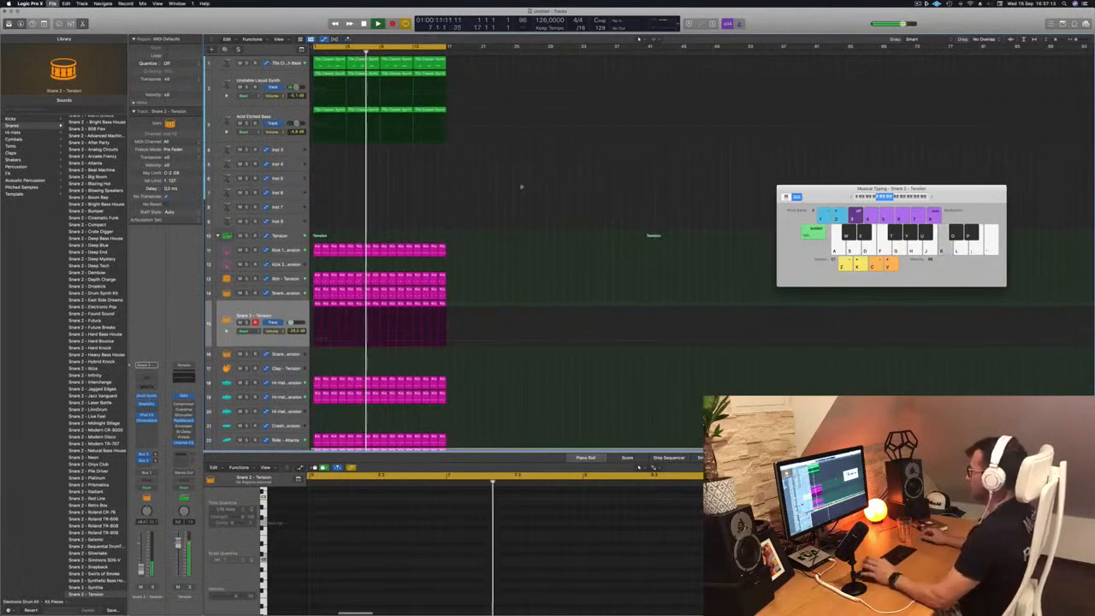
Step: Save the project as a package in the Logic folder with an Episode 137 Guys file name
key("super+s")
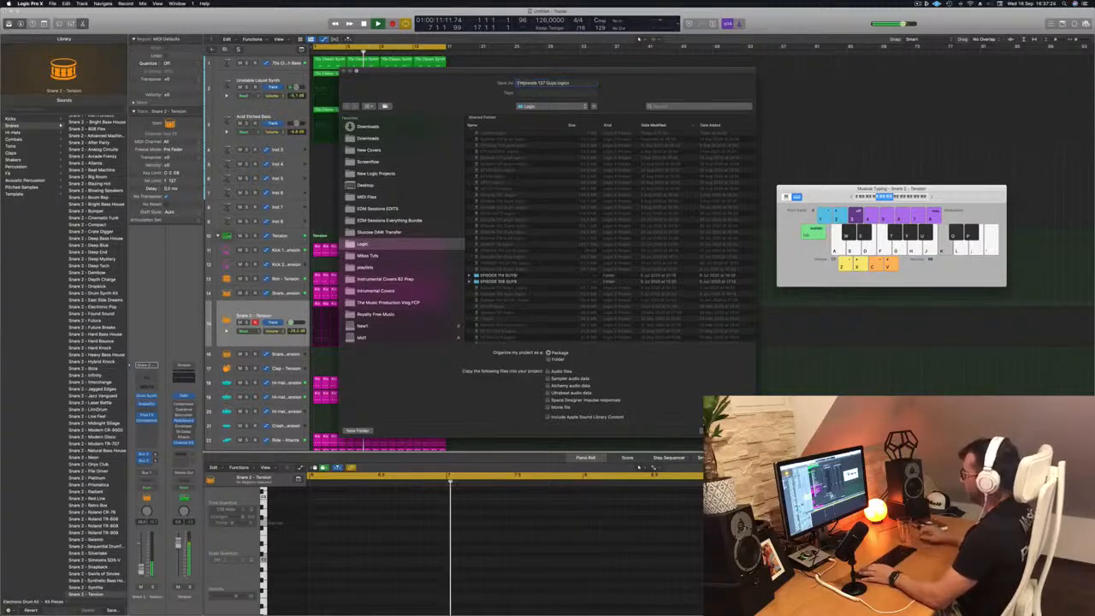
key("Return")
key("super+BackSpace")
left_click(566, 188)
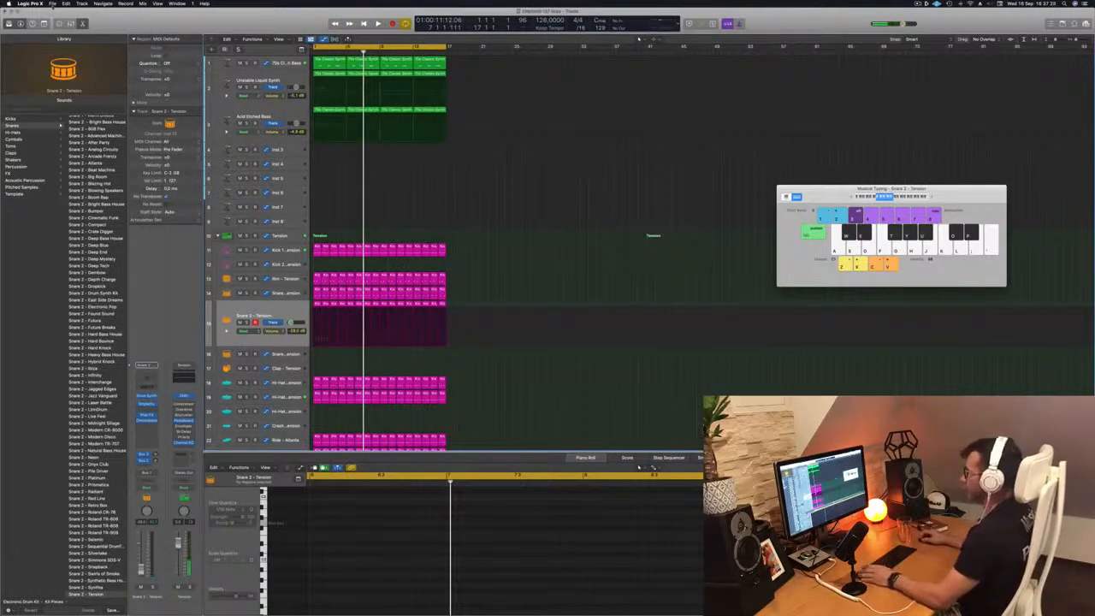
left_click(52, 3)
left_click(537, 209)
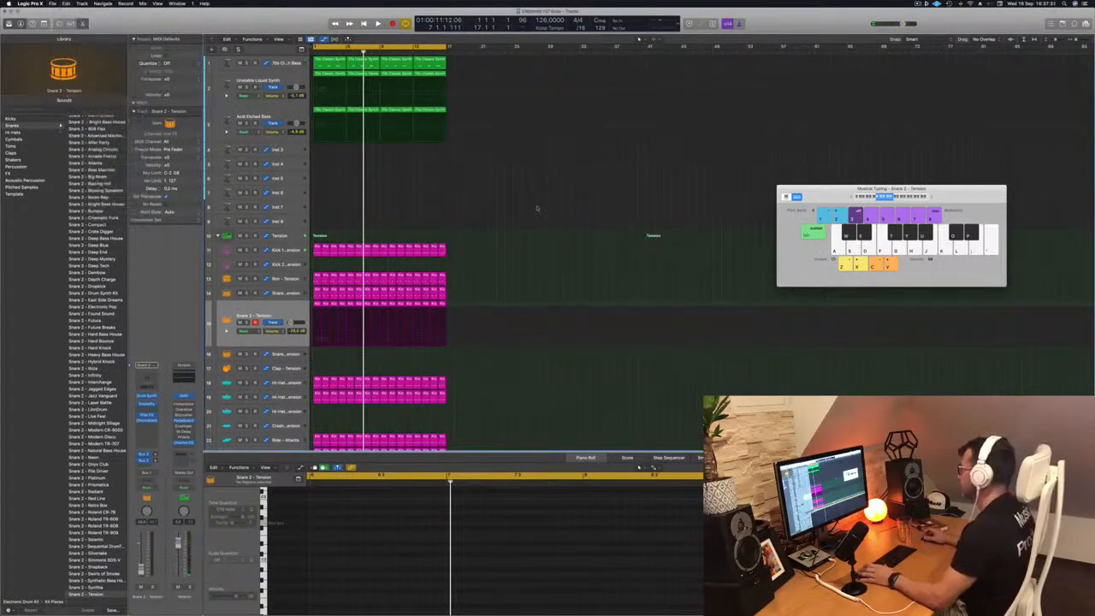
key("Return")
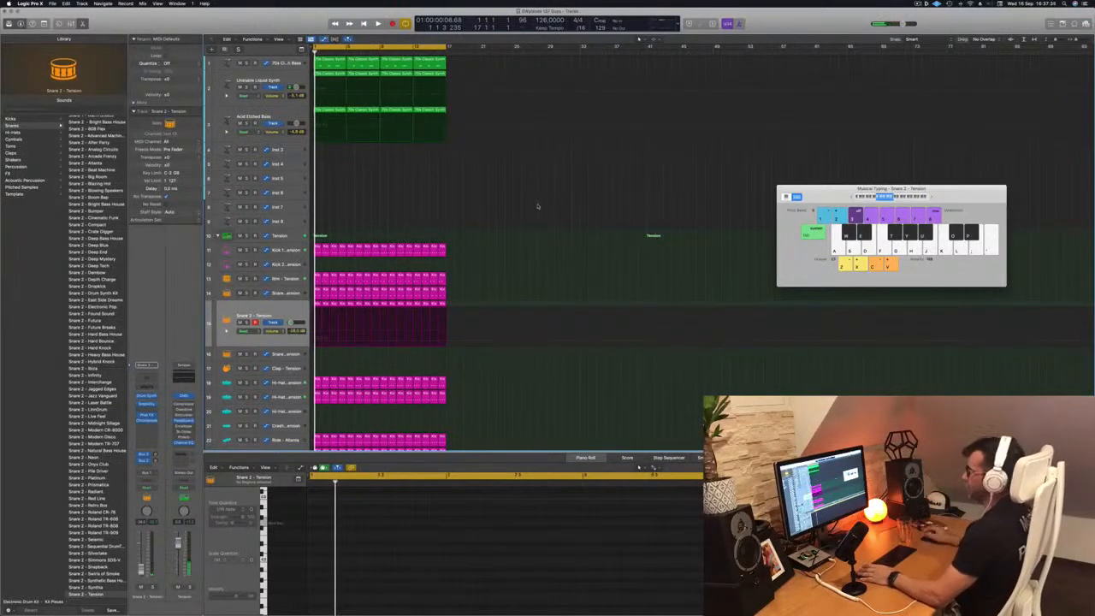
Step: Play the loop, open Phat FX on the Snare 2 track and load the Bigger Bass preset
key("space")
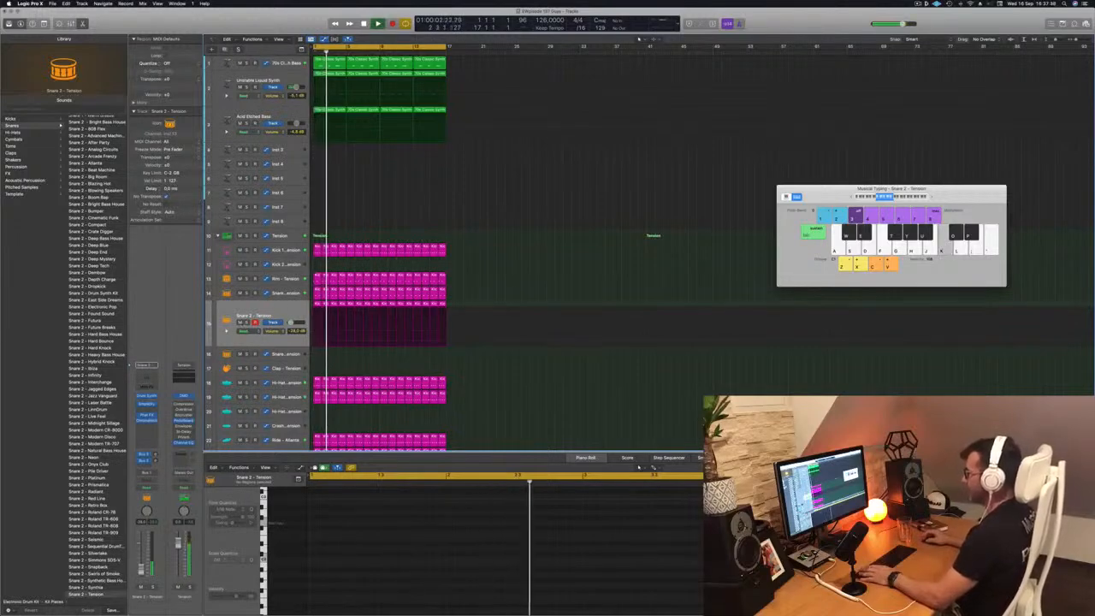
left_click(274, 316)
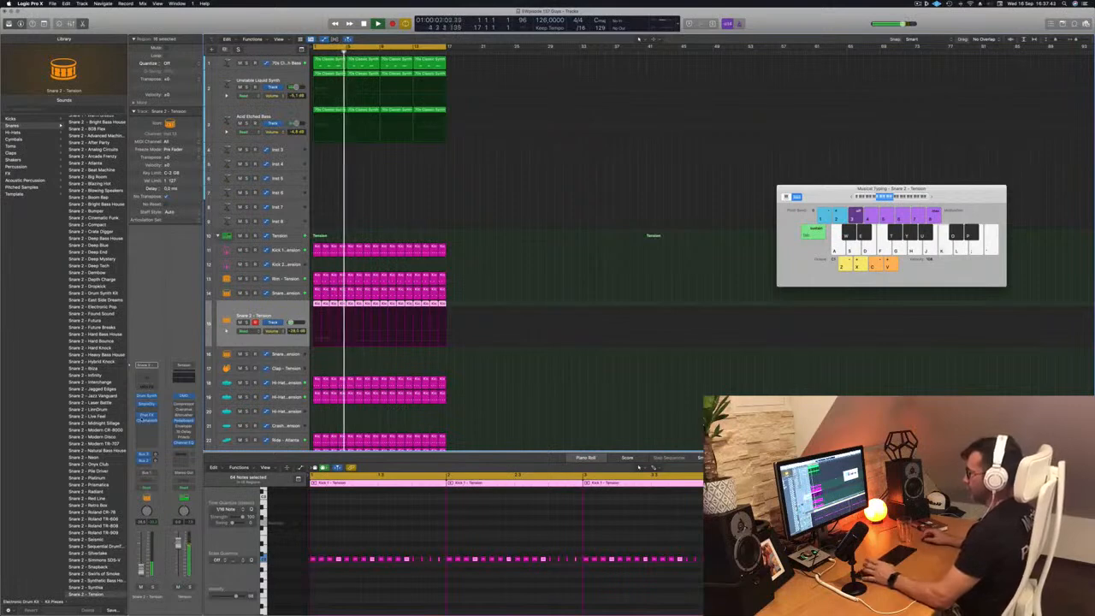
left_click(145, 415)
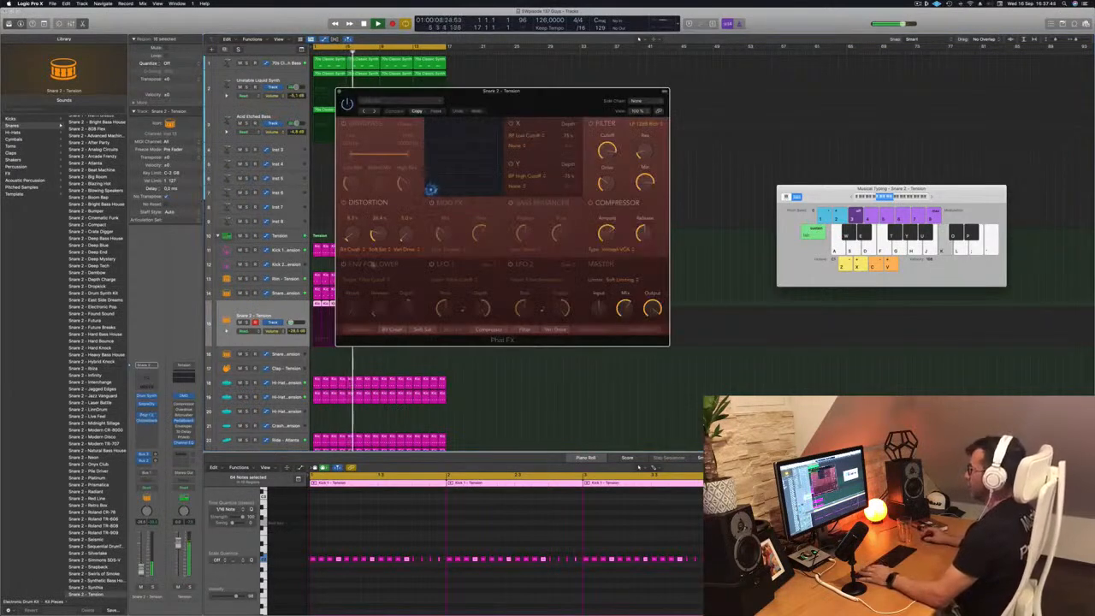
key("space")
left_click_drag(521, 106, 488, 134)
left_click(363, 116)
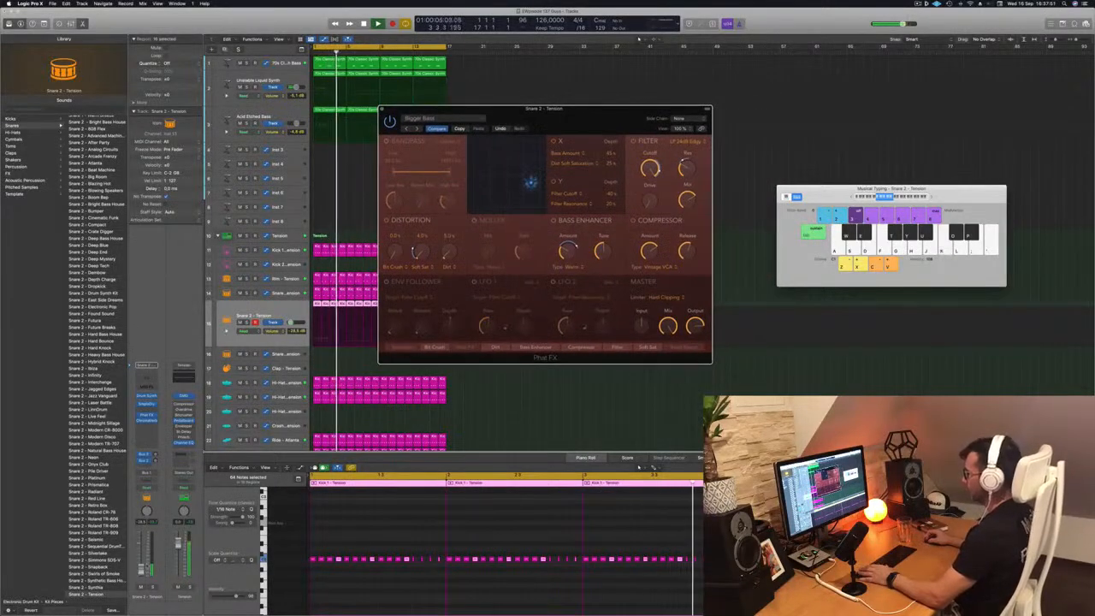
key("super+w")
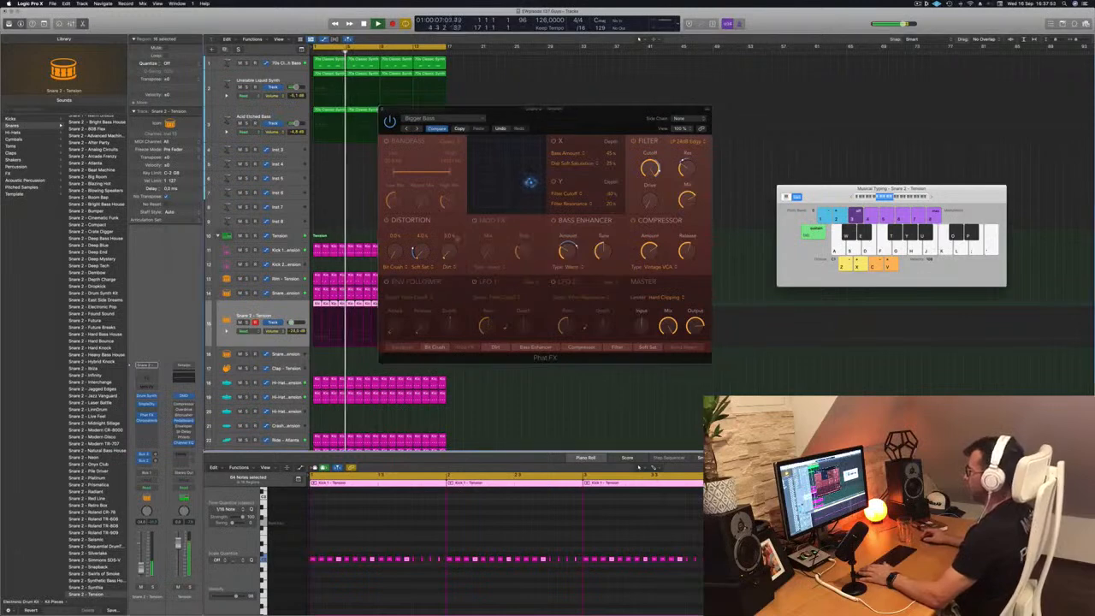
Step: Step through the Phat FX presets on Snare 2 during playback until Accentuate is loaded
left_click(416, 128)
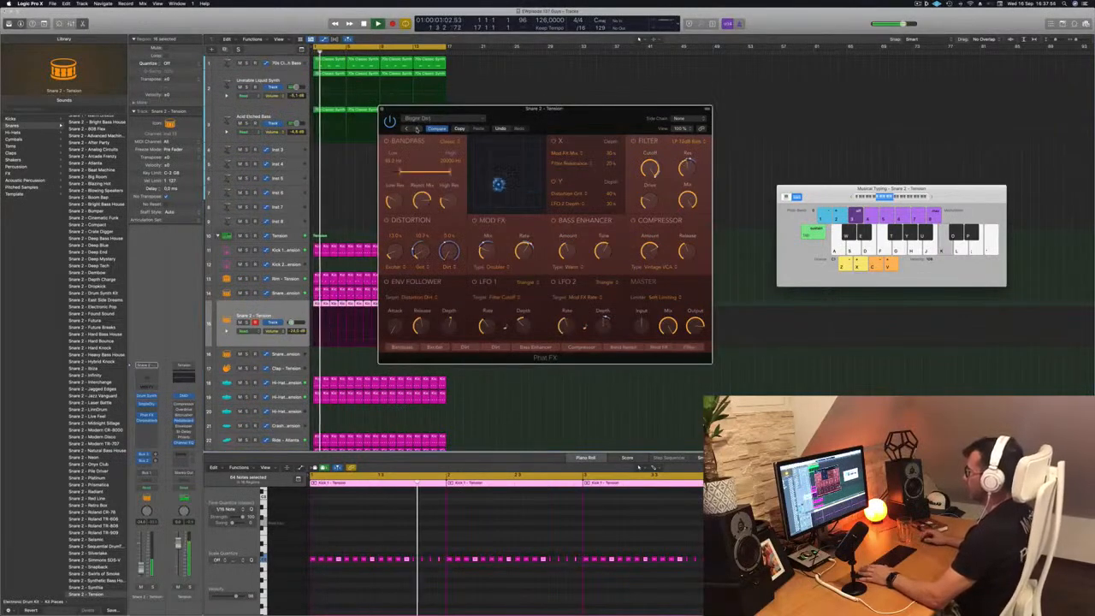
left_click(417, 129)
left_click(416, 129)
left_click(417, 128)
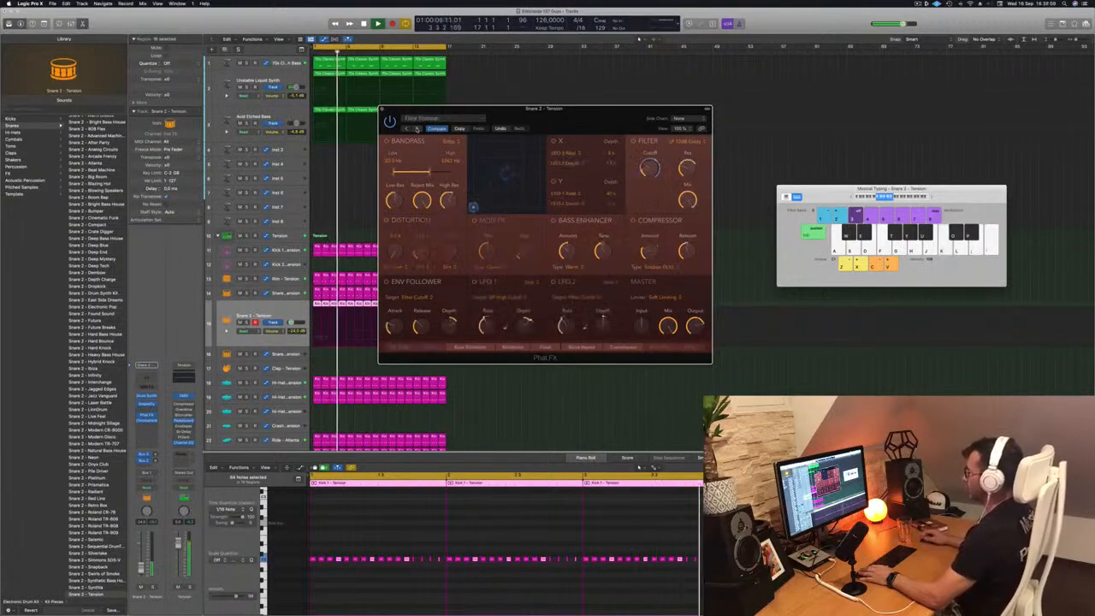
left_click(416, 128)
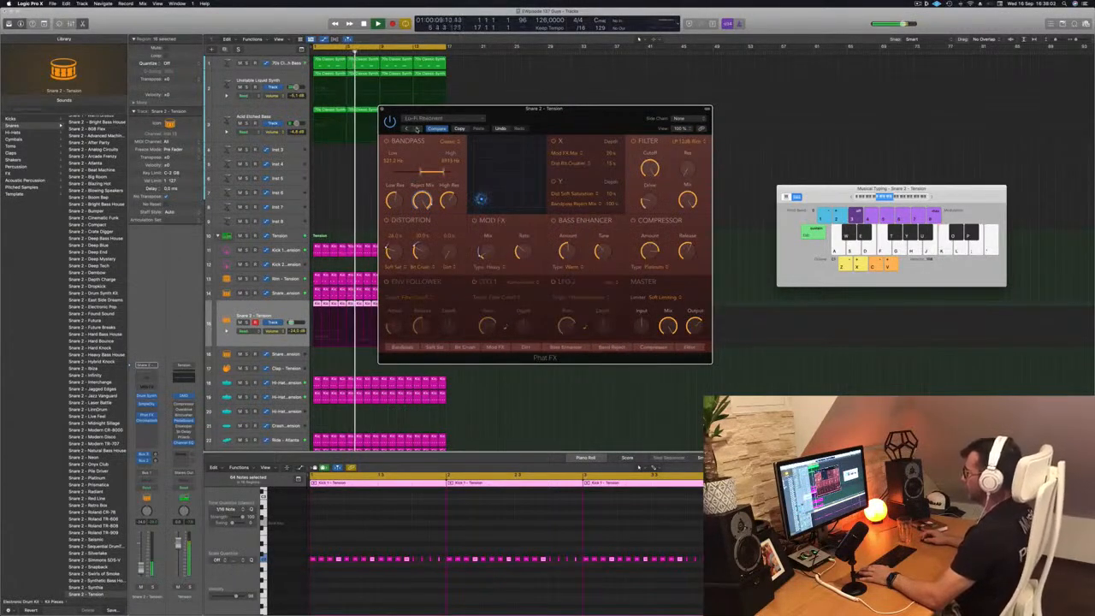
left_click(417, 128)
left_click(417, 128)
left_click(417, 128)
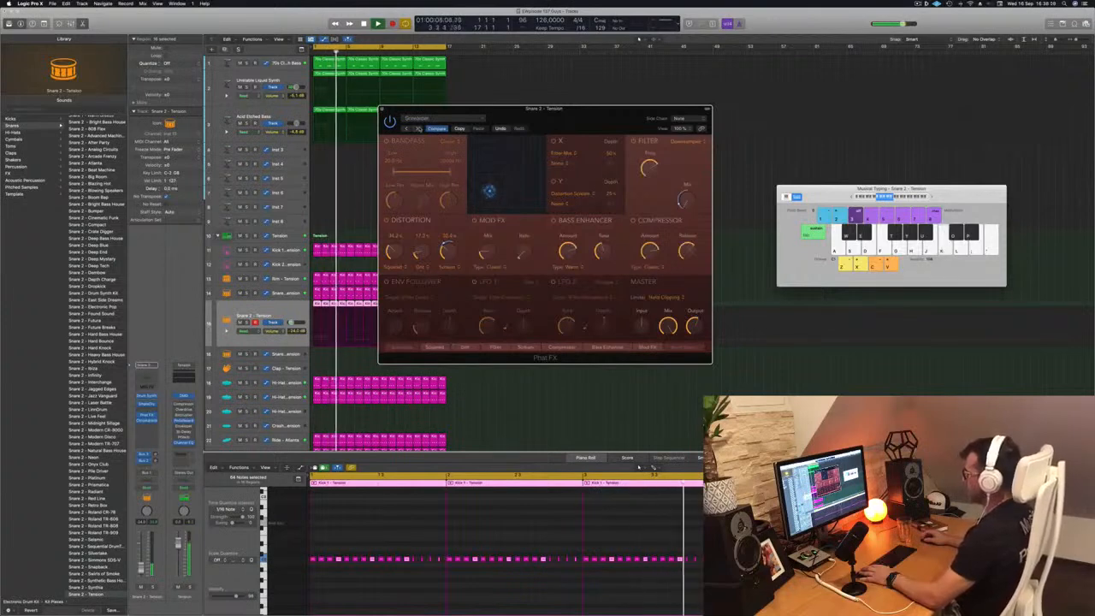
left_click(416, 128)
left_click_drag(504, 119, 557, 103)
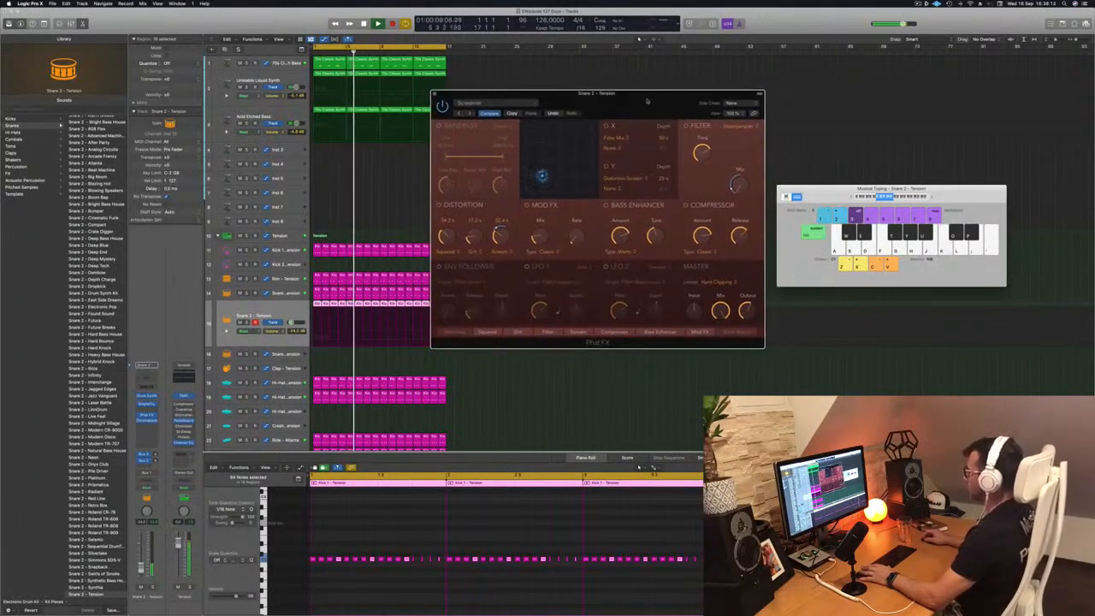
left_click(470, 114)
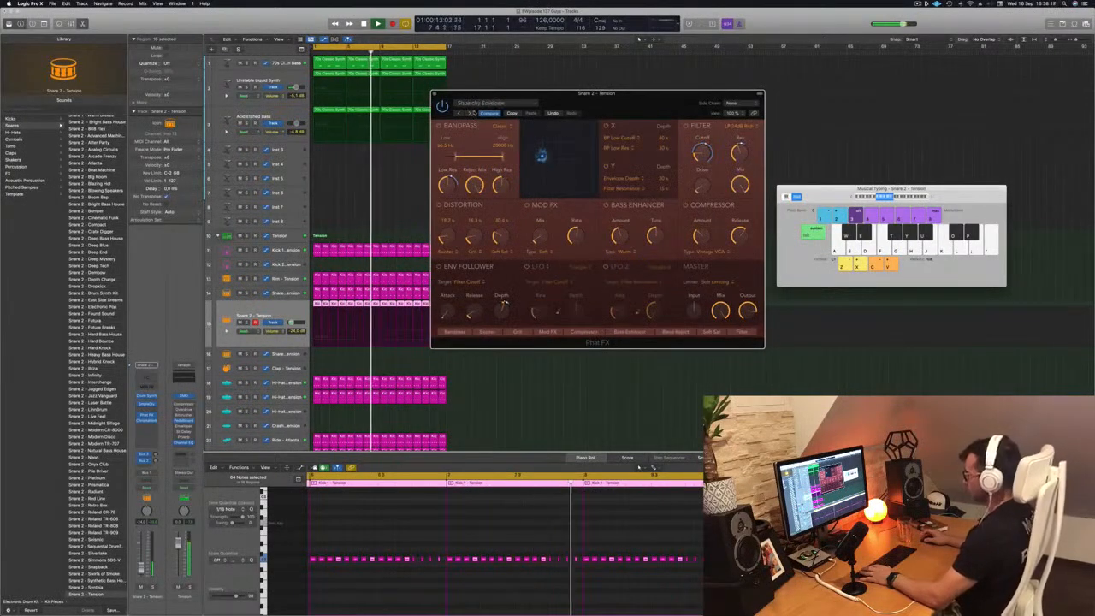
left_click(471, 114)
left_click(472, 114)
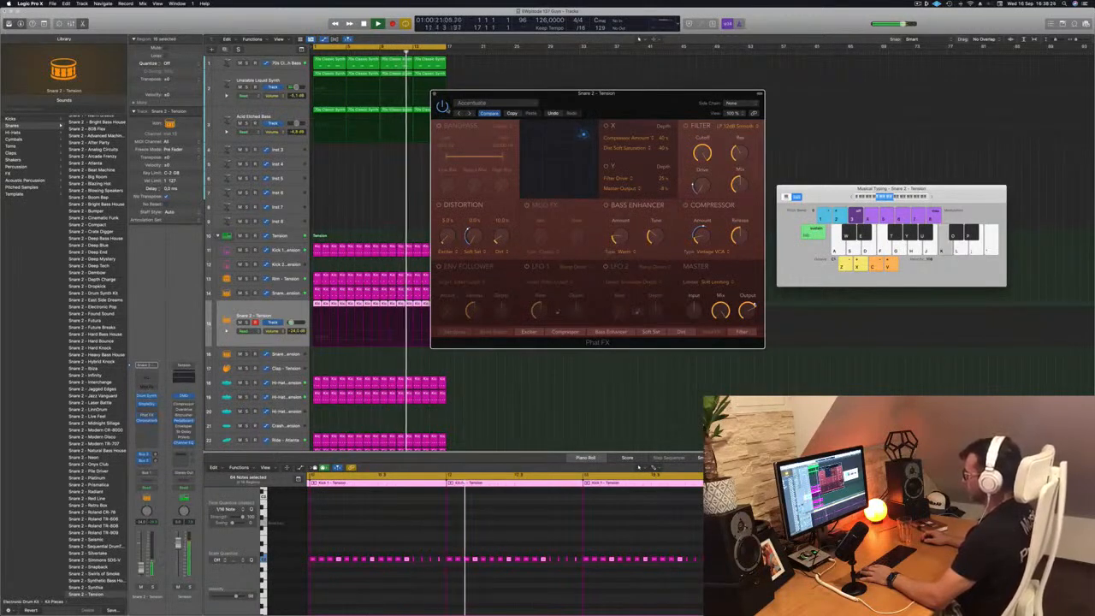
left_click_drag(564, 101, 537, 101)
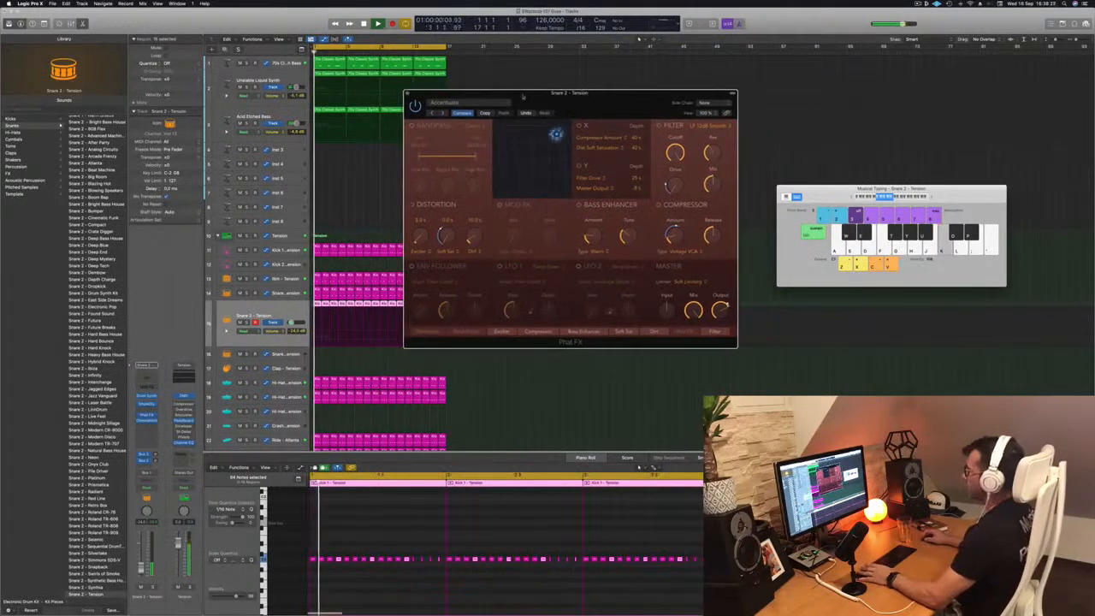
Step: Close Phat FX, check Snare 2 on its own with solo, turn solo off and lower its volume slightly
left_click(407, 93)
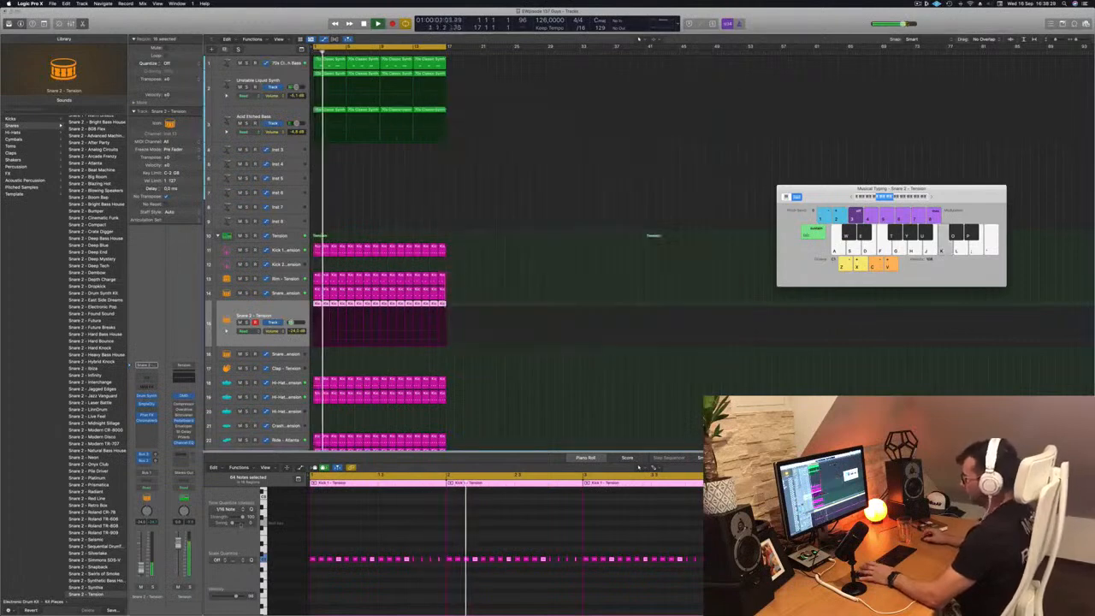
left_click(247, 322)
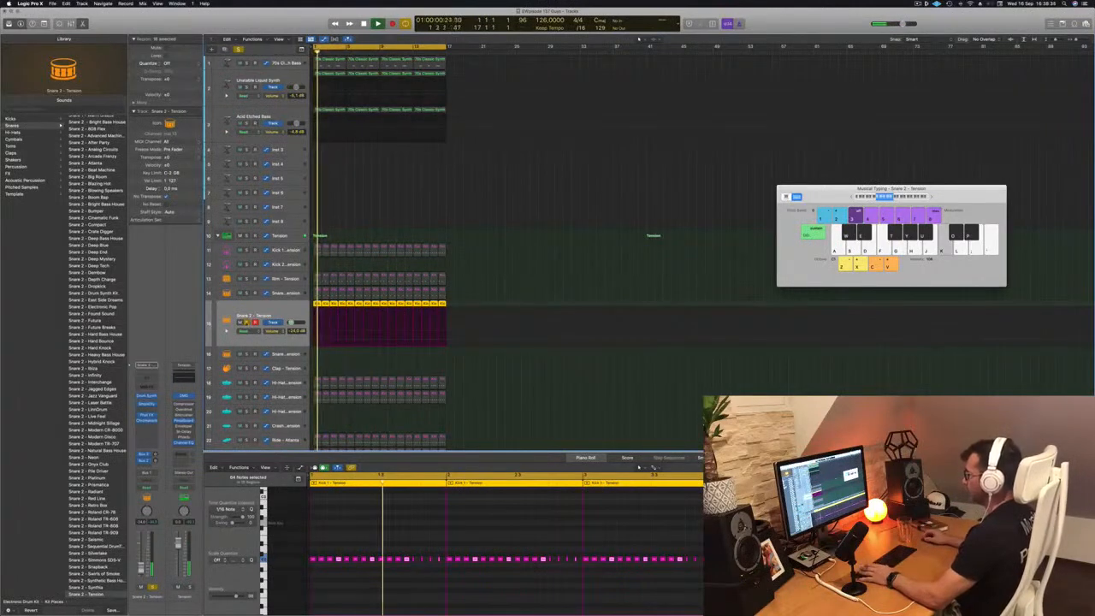
key("ctrl+s")
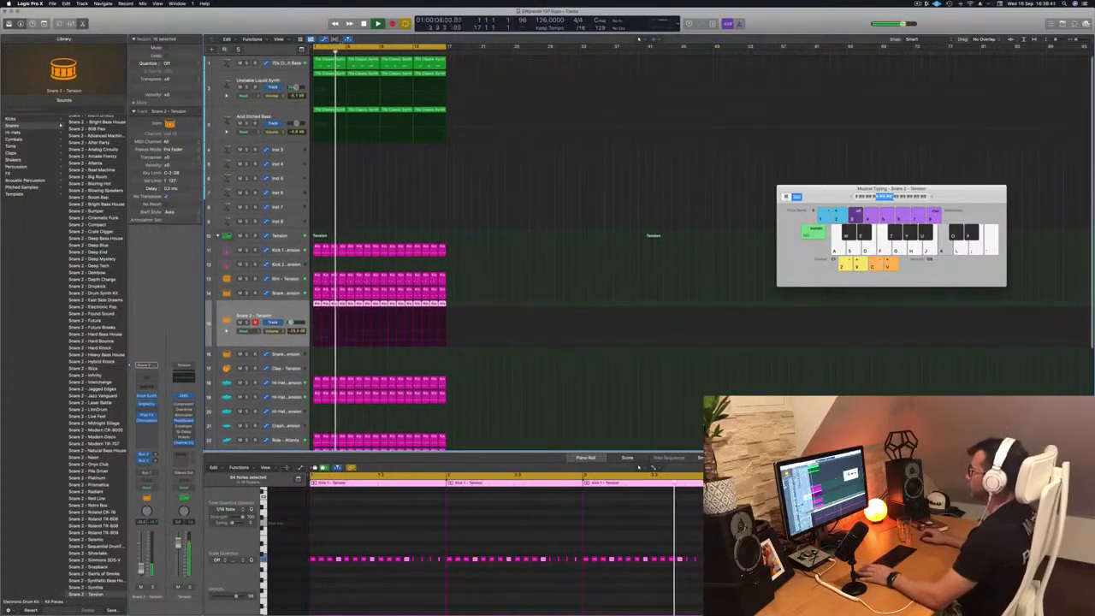
Step: Check the three bass tracks during playback and raise the Unstable Liquid Synth and Acid Etched Bass volumes slightly
left_click(277, 62)
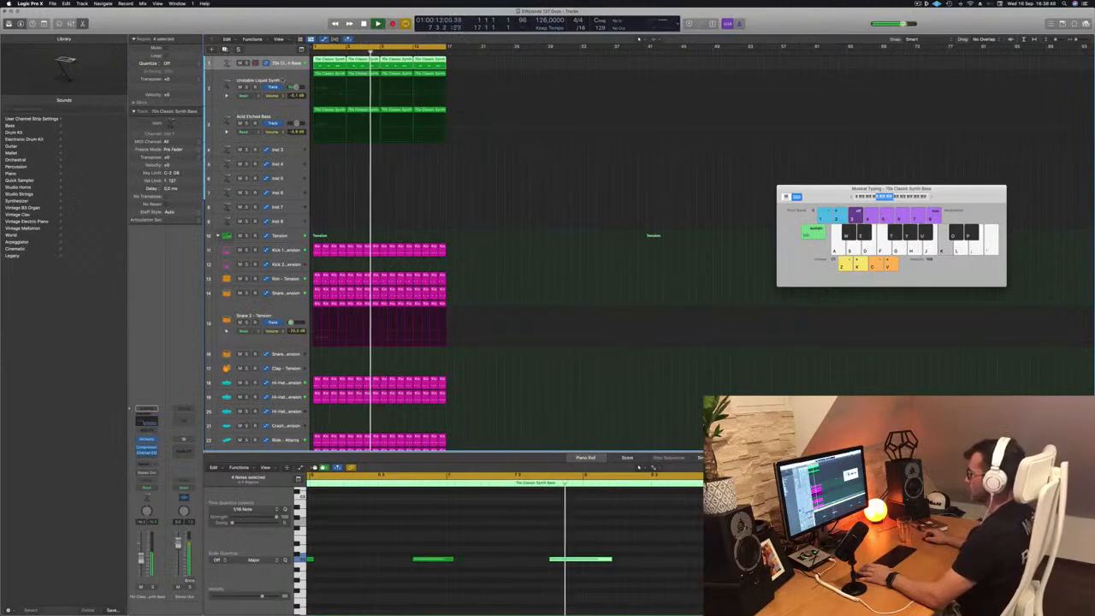
left_click(257, 81)
left_click(246, 87)
left_click(246, 87)
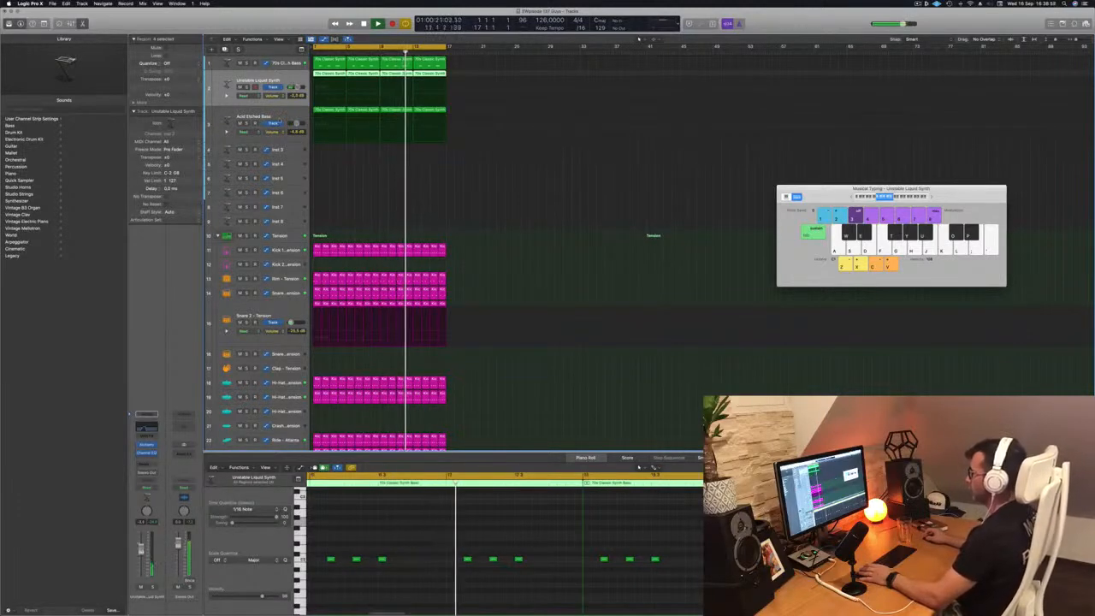
key("Down")
key("Return")
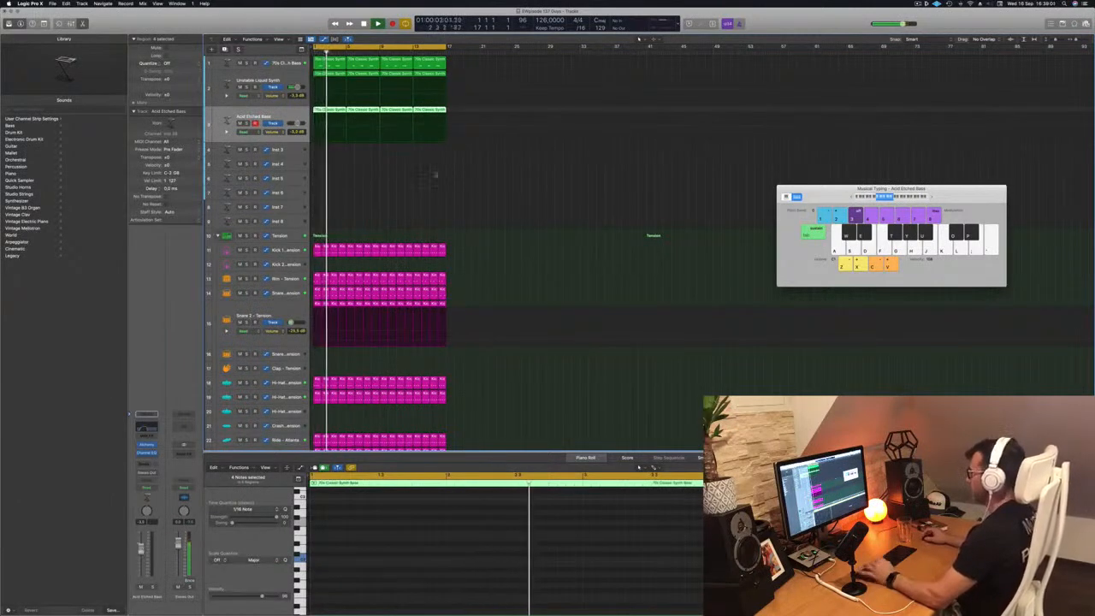
left_click(456, 199)
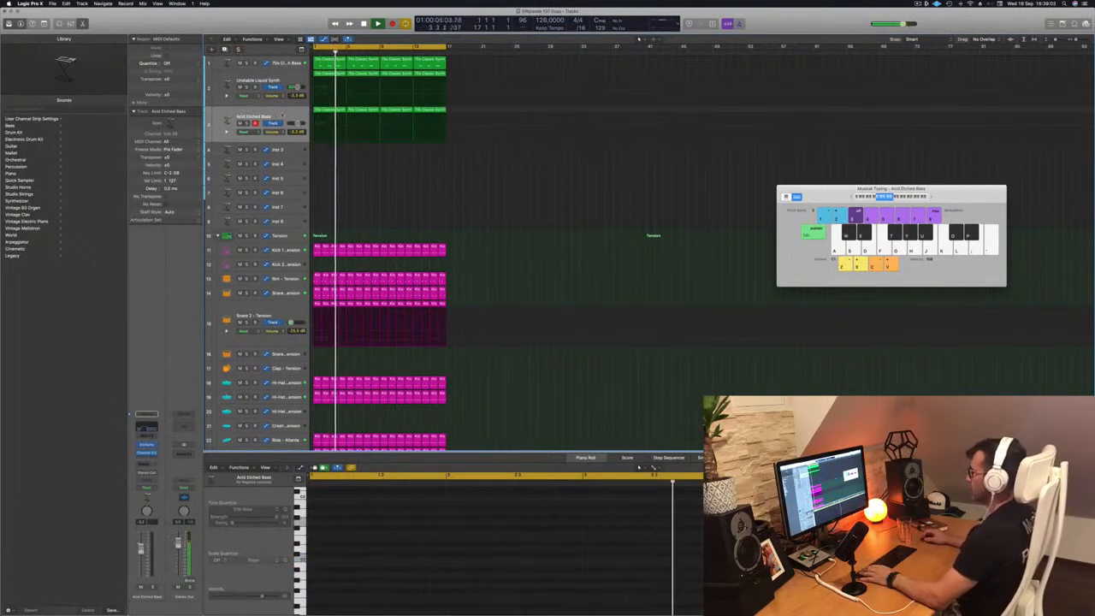
left_click(284, 112)
key("k")
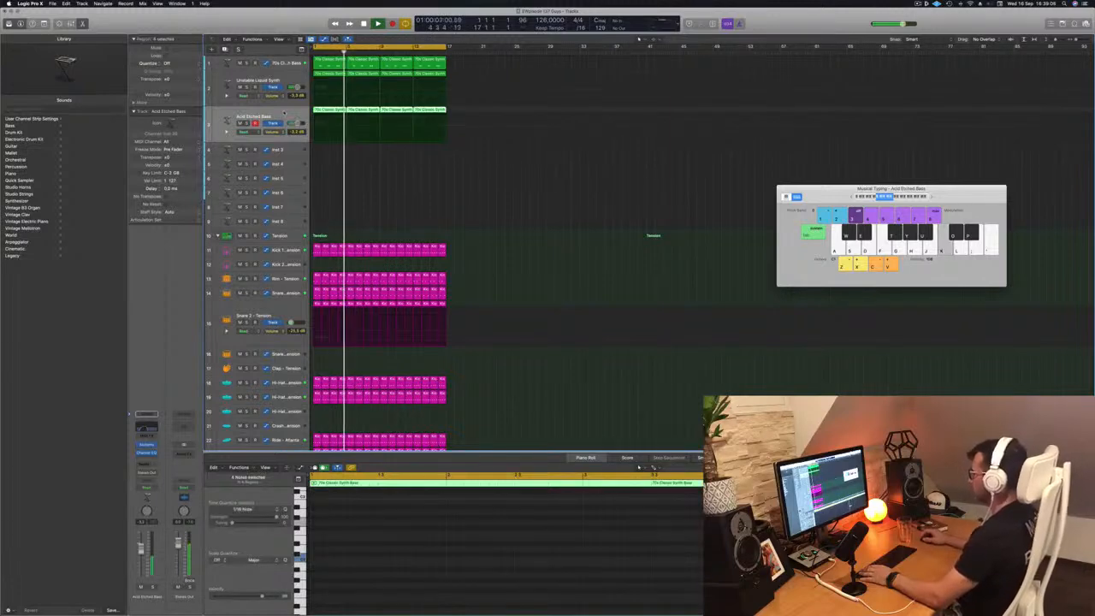
Step: Copy the first 70s Classic Synth Bass region onto the Inst 3 track and select the copy's first note
left_click(337, 64)
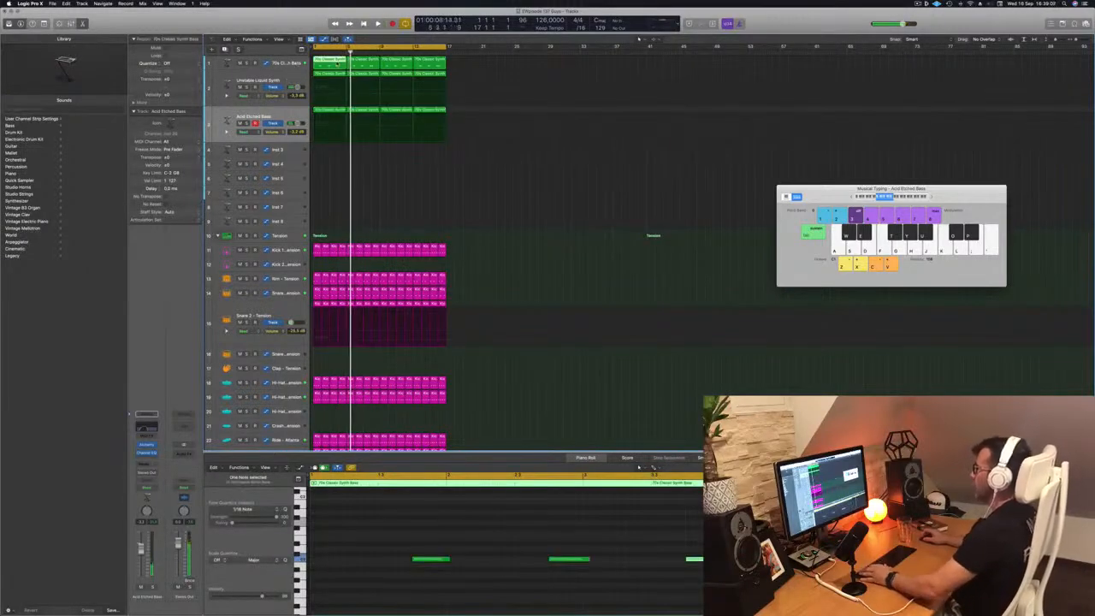
left_click_drag(333, 122, 333, 151)
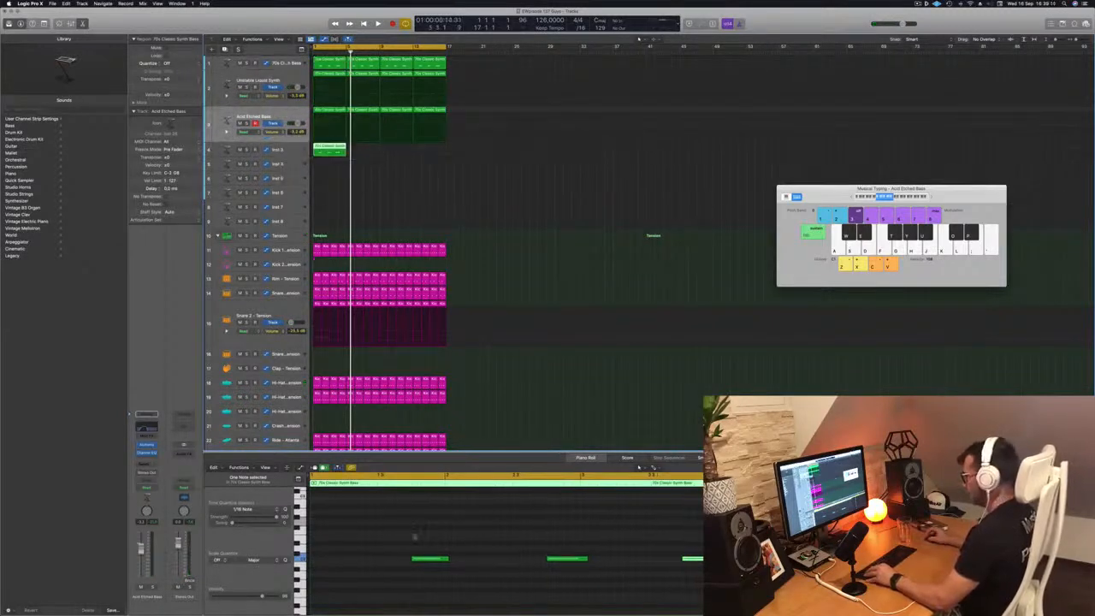
left_click(418, 557)
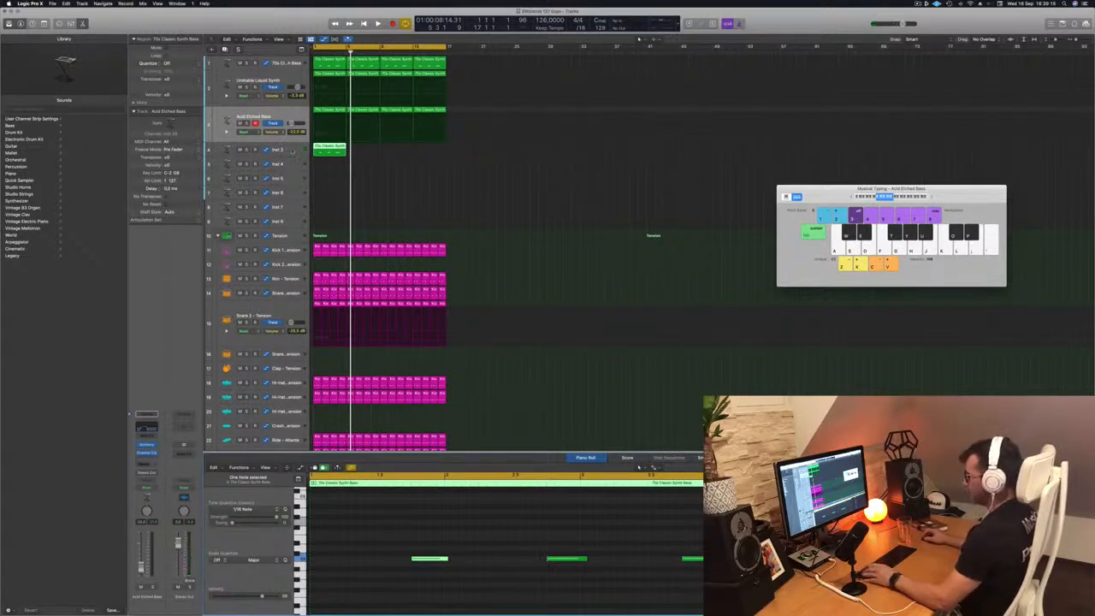
Step: Raise the Acid Etched Bass volume and check the loop in playback with Inst 3 muted
left_click(294, 115)
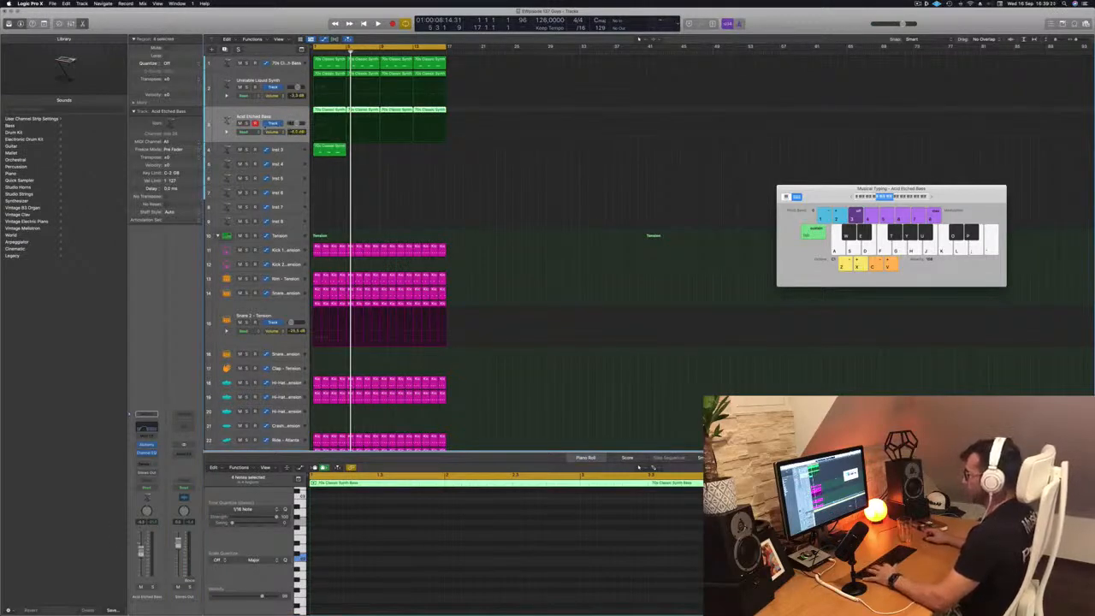
key("space")
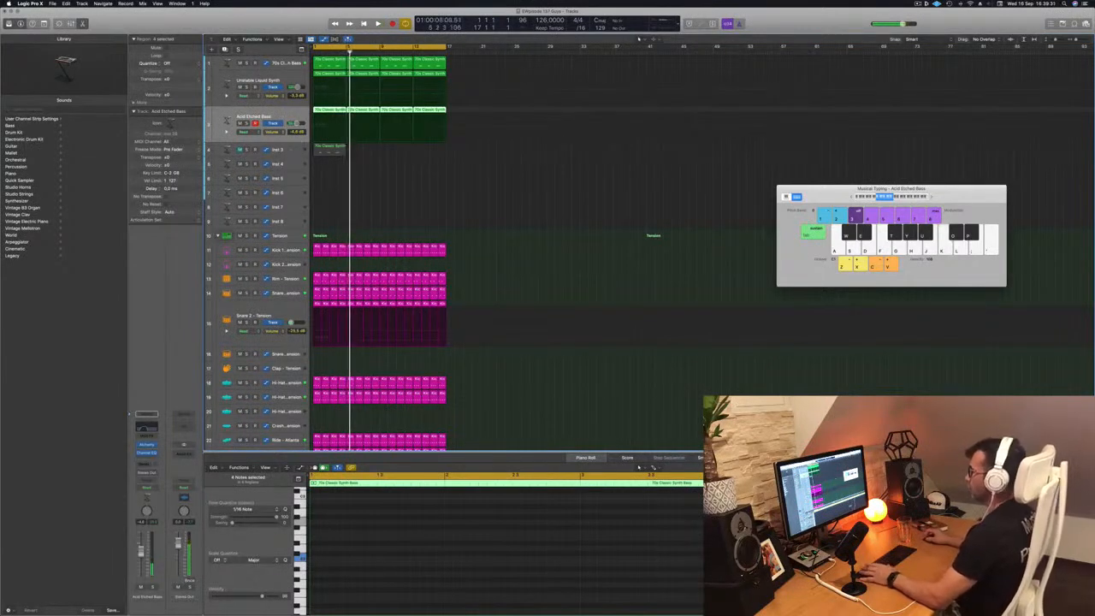
Step: In the Inst 3 region, keep one note stretched over the full region length and duplicate it an octave higher
left_click(322, 149)
left_click_drag(515, 575, 855, 541)
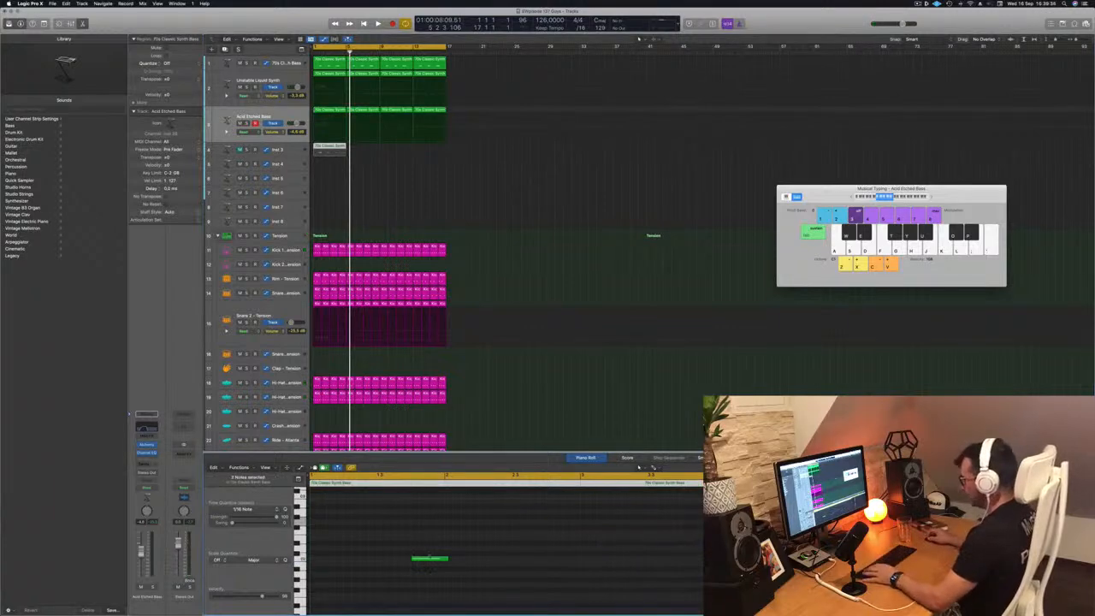
left_click_drag(430, 559, 703, 559)
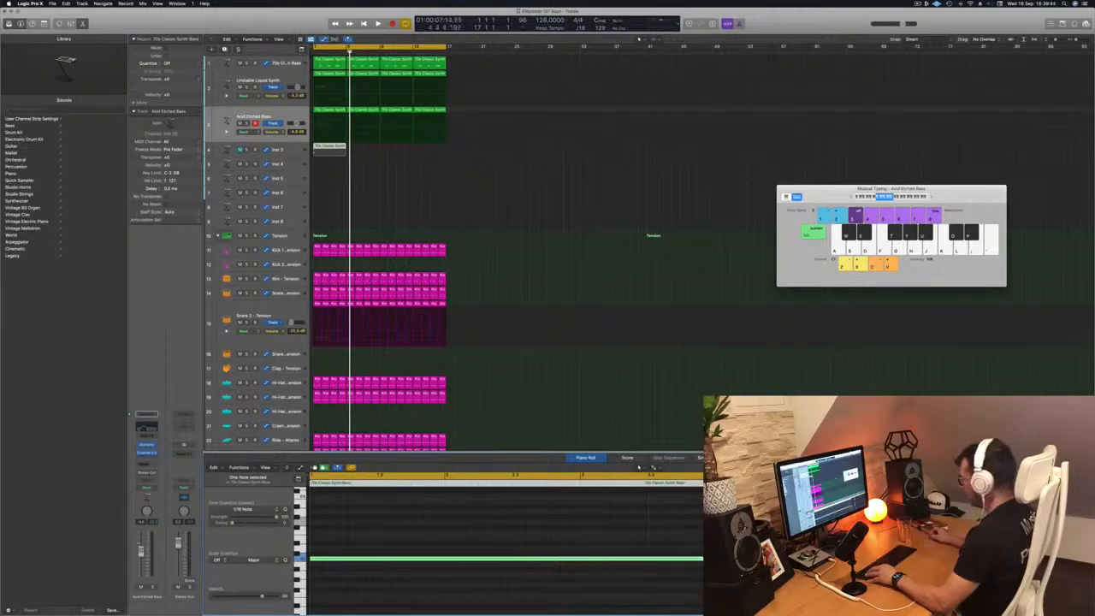
scroll(332, 556, "up", 1)
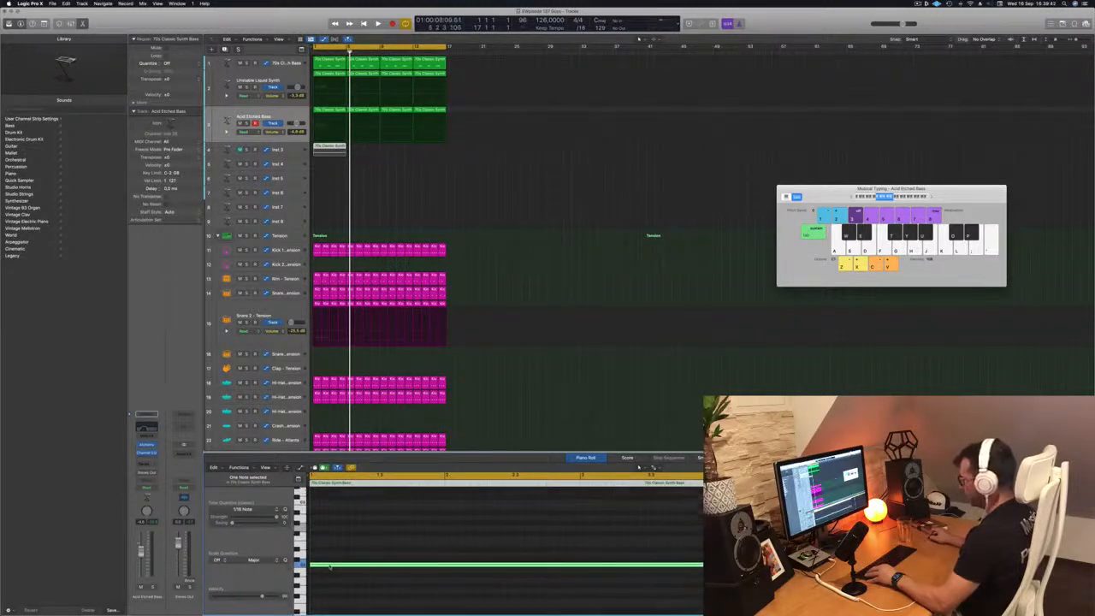
left_click_drag(329, 563, 332, 505)
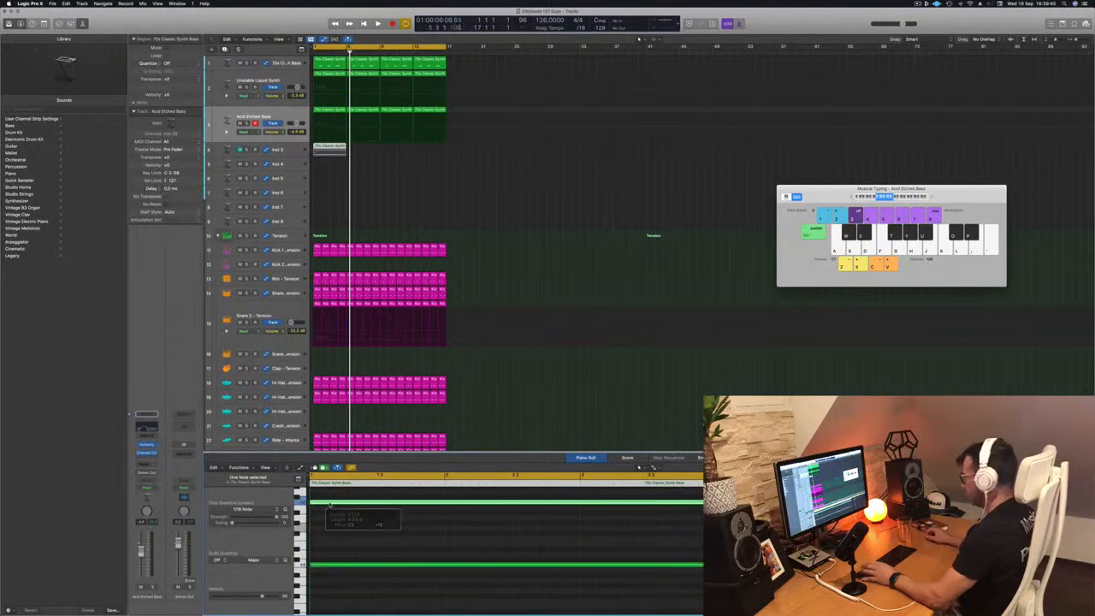
Step: Add an Arpeggiator to the Inst 3 track, lower the track's volume and check the sound in playback
key("Return")
key("space")
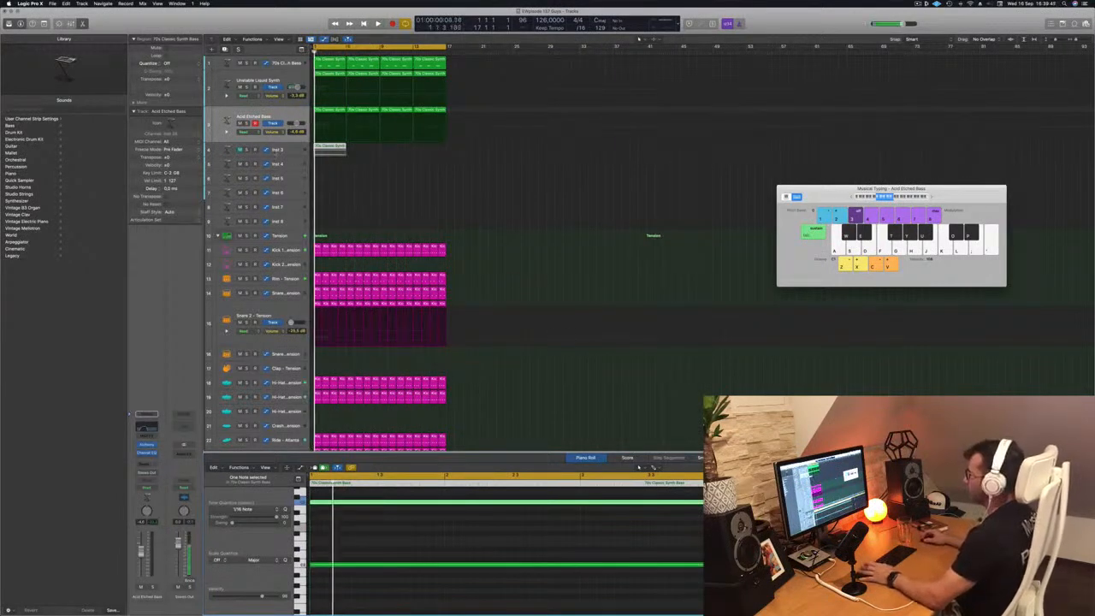
left_click(291, 149)
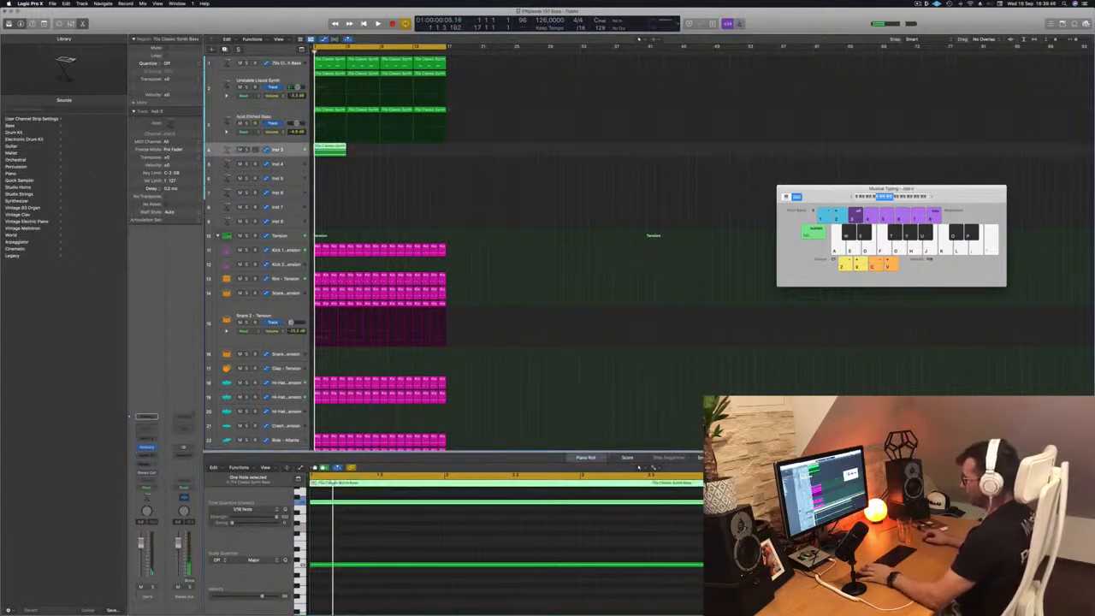
left_click(147, 438)
left_click(151, 448)
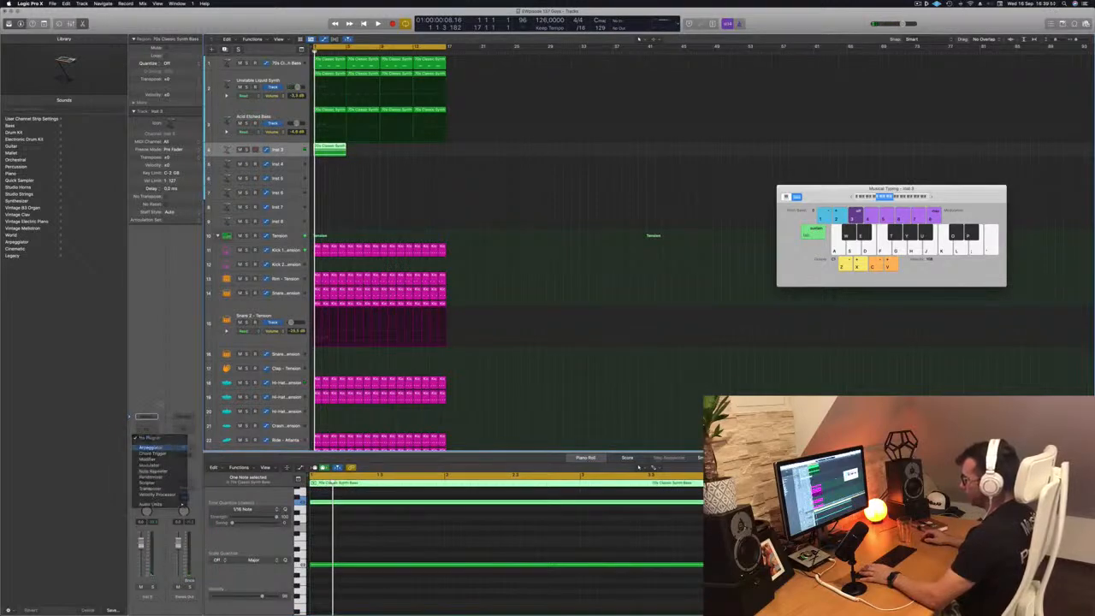
left_click(141, 561)
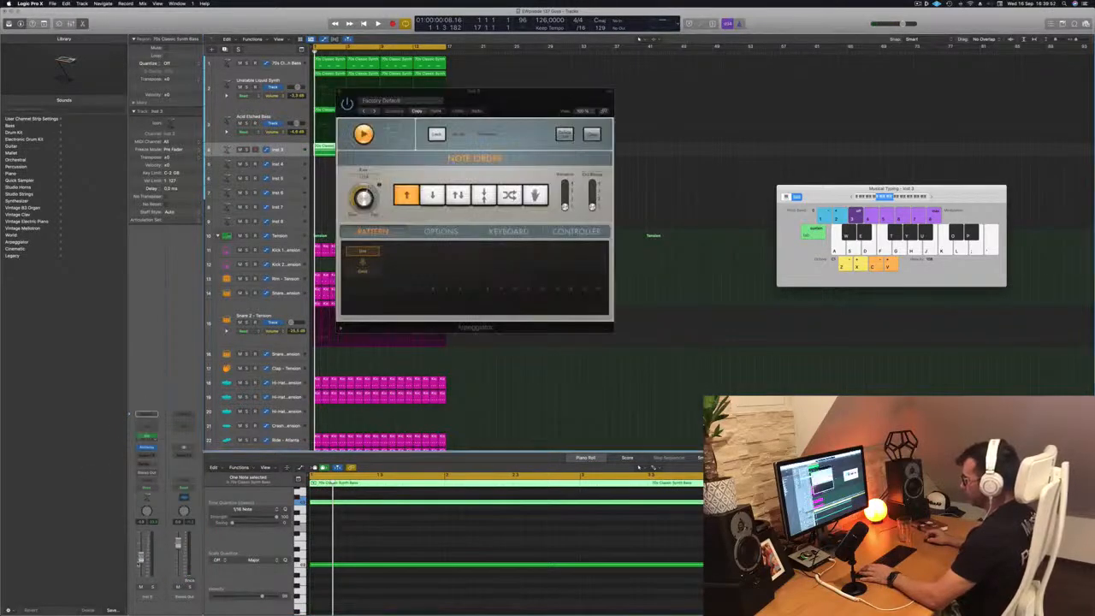
key("space")
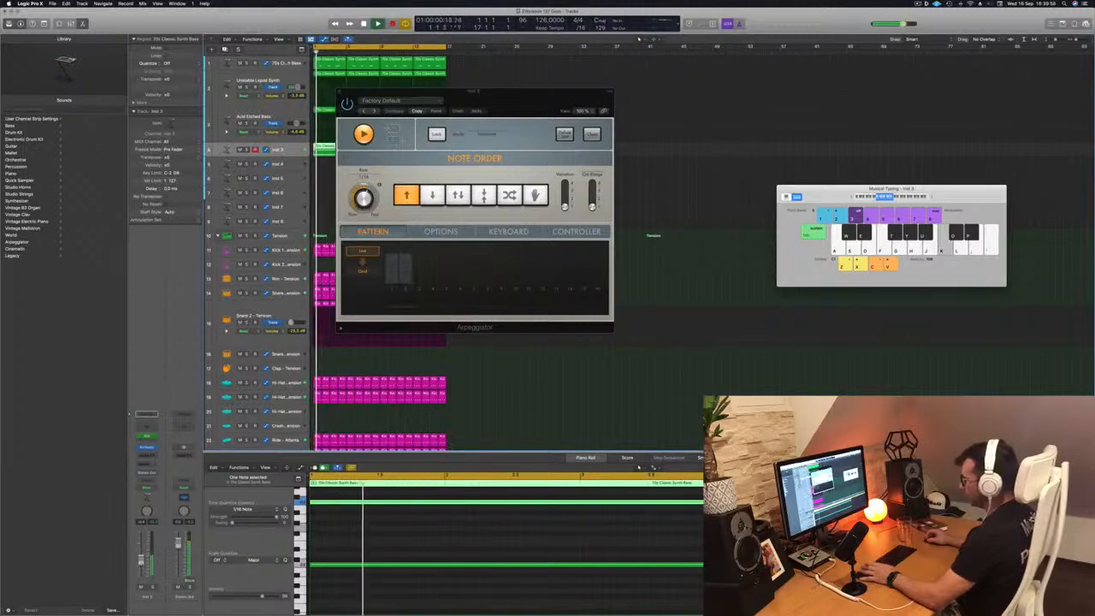
key("space")
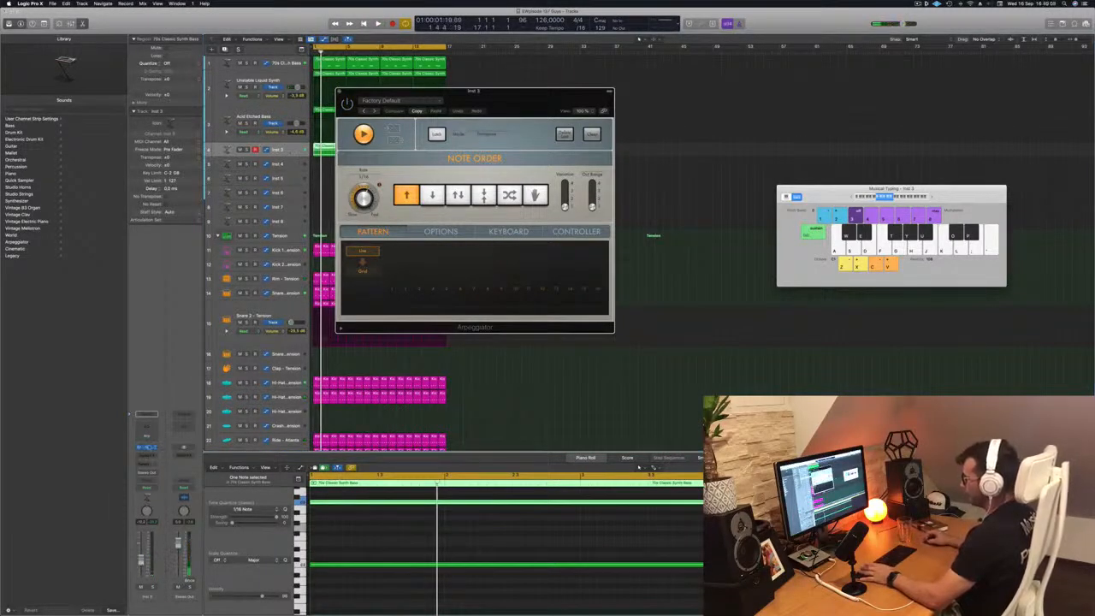
Step: Load Alchemy's Noisy Definition preset from the Arpeggiated category on Inst 3 and close the Arpeggiator window
left_click(148, 448)
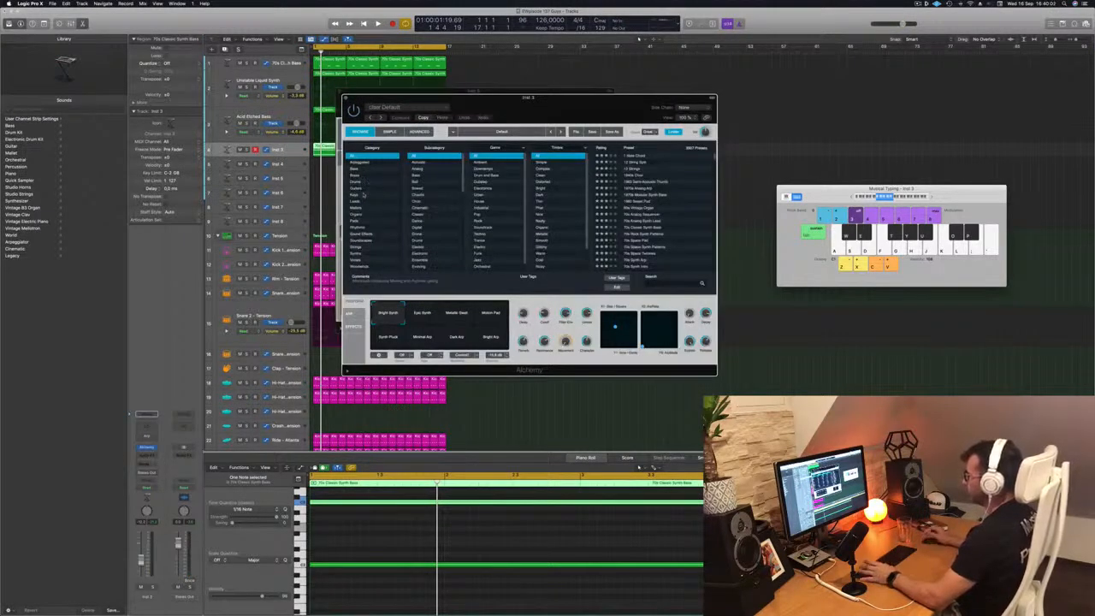
scroll(673, 207, "down", 5)
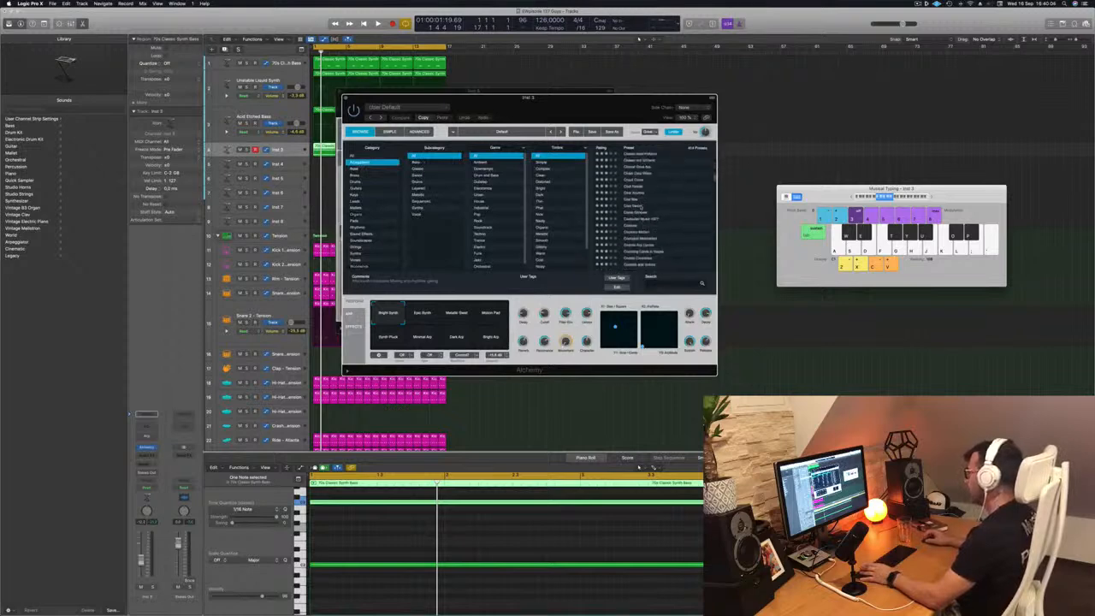
left_click_drag(615, 100, 921, 106)
left_click_drag(518, 96, 566, 94)
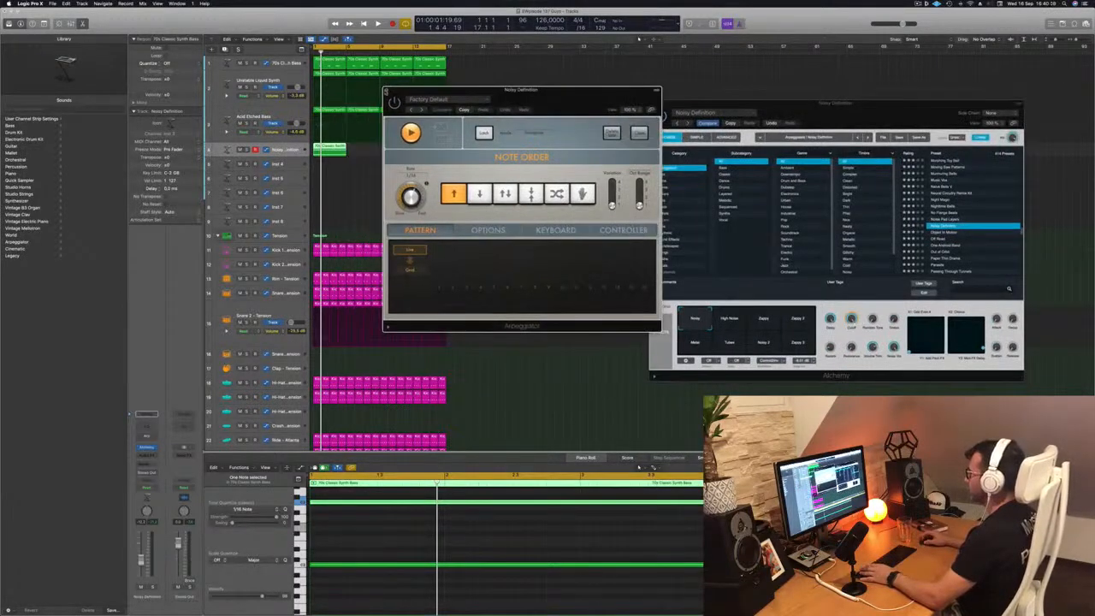
left_click(386, 90)
Step: Repeat the Noisy Definition track's region until it fills the 16-bar loop and increase the track's height
left_click_drag(326, 148, 364, 152)
left_click_drag(393, 152, 442, 160)
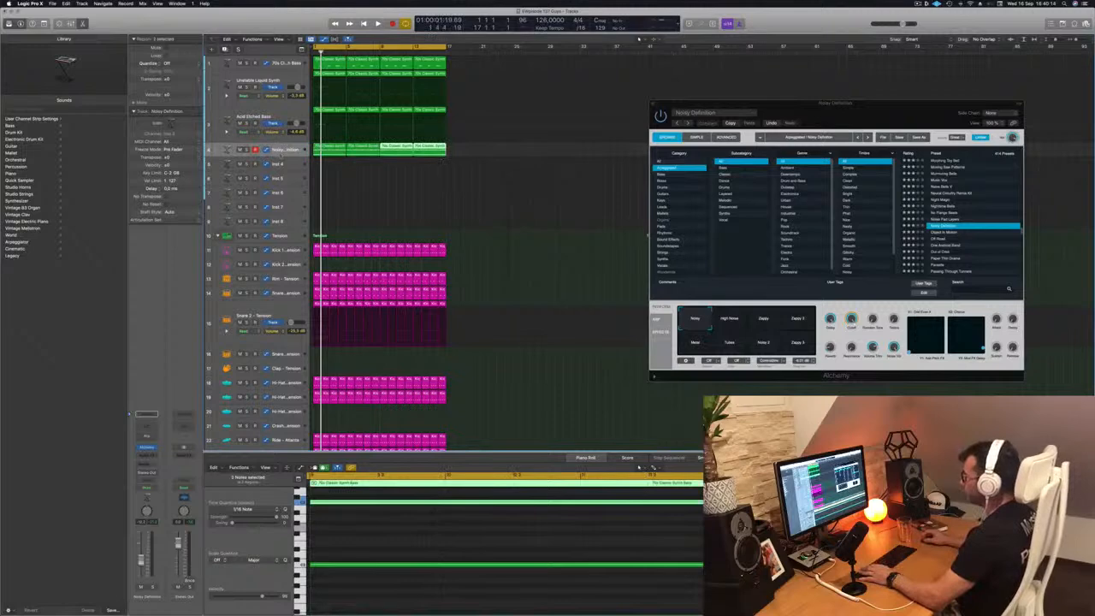
left_click_drag(282, 156, 280, 176)
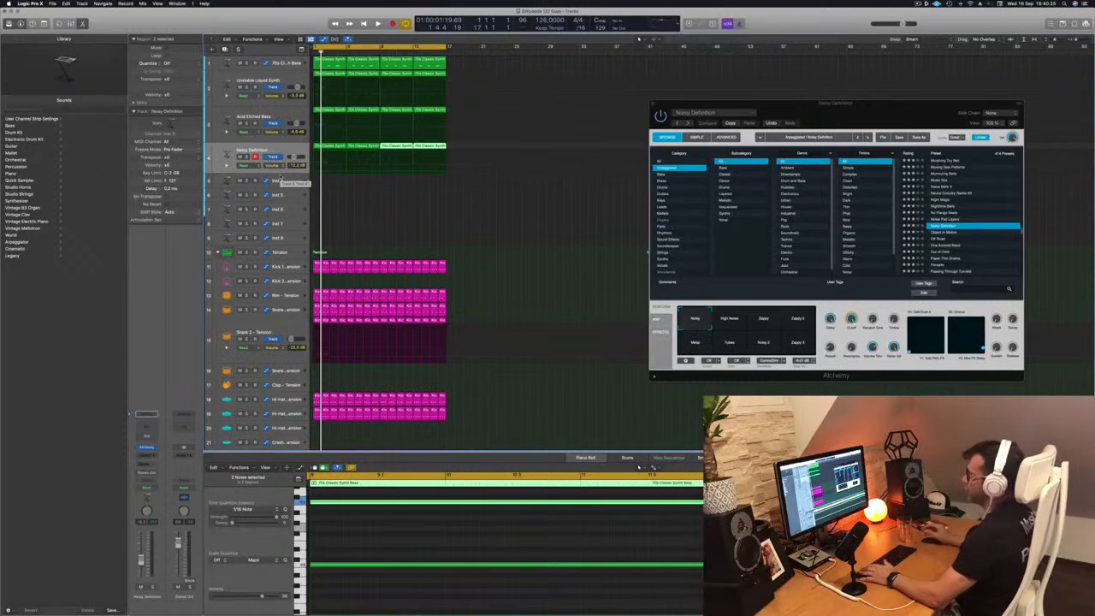
Step: Audition Noisy Definition's performance snapshots during playback, from High Noise and Zappy through Metal, Tubes and Noisy 2, ending on Noisy
key("space")
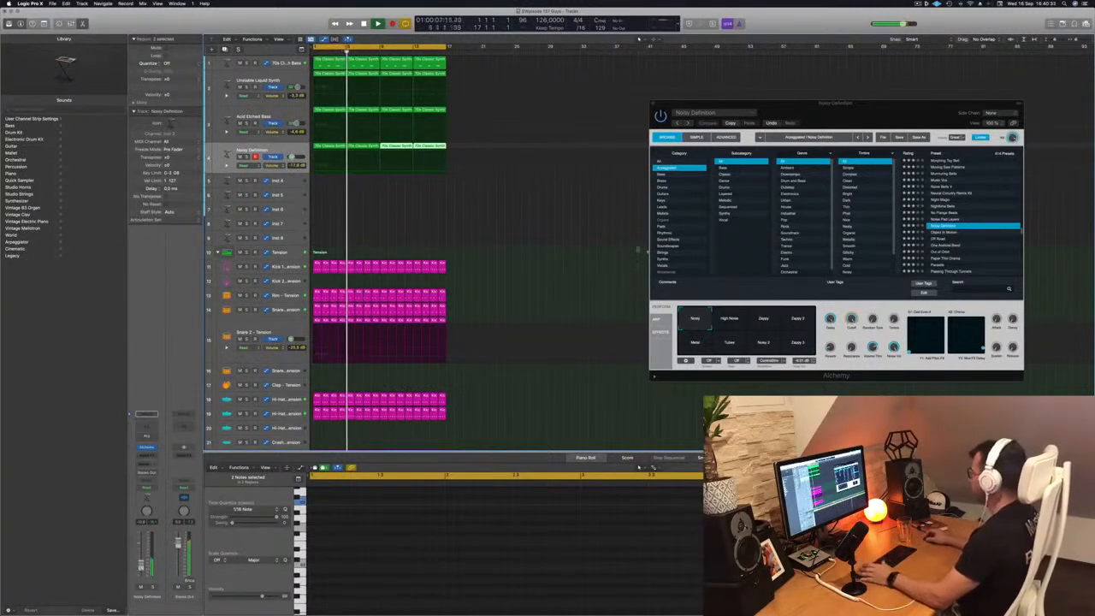
key("super+k")
left_click_drag(887, 108, 722, 124)
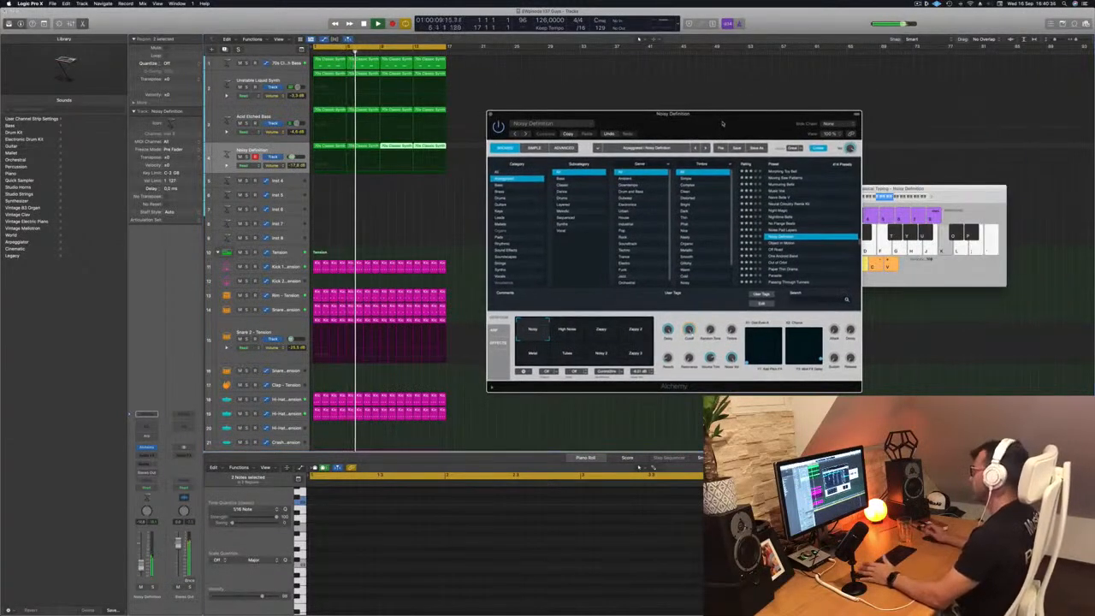
left_click(568, 331)
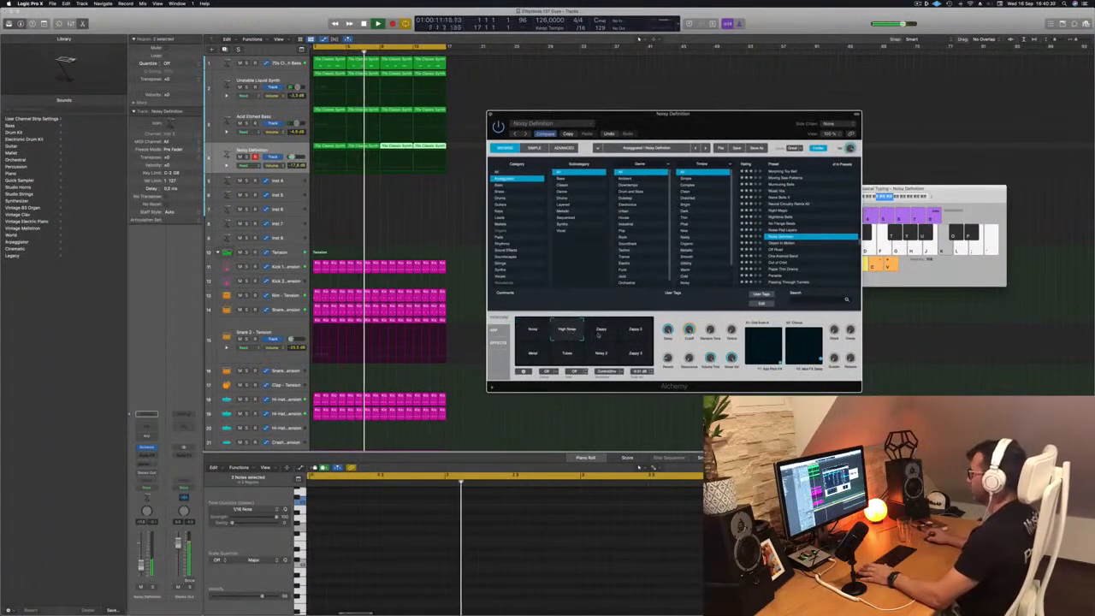
left_click(602, 336)
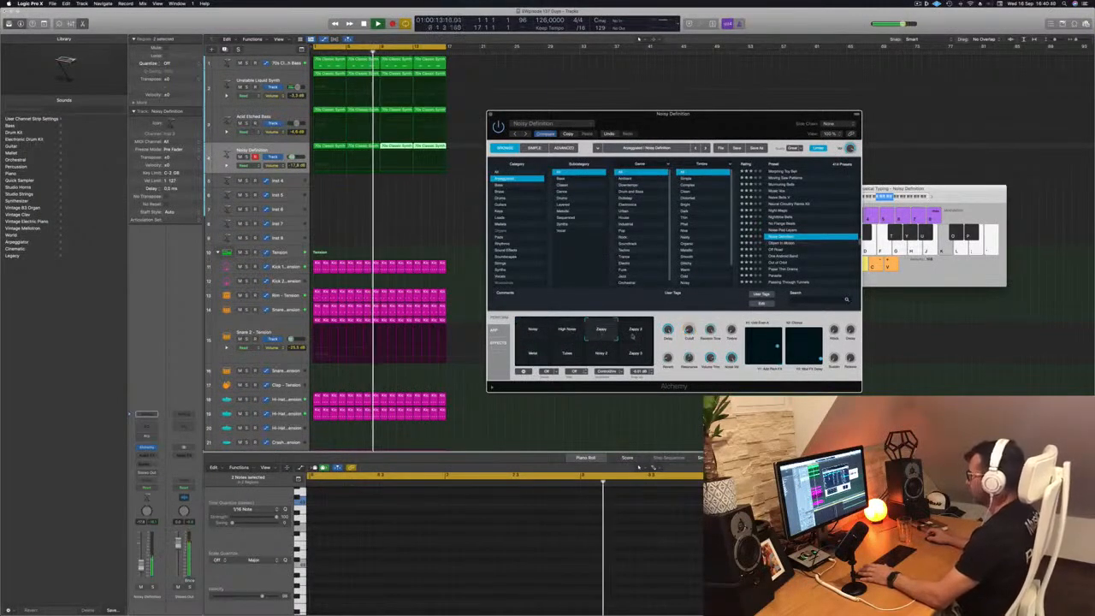
left_click(636, 333)
left_click(533, 354)
left_click(567, 353)
left_click(601, 354)
left_click(530, 330)
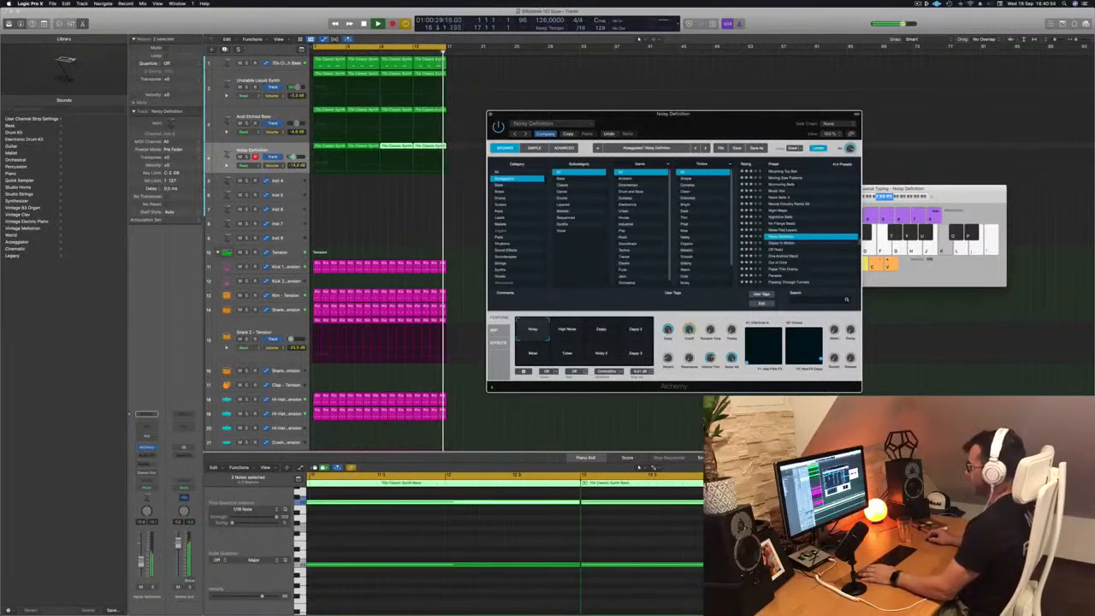
Step: Switch Alchemy to the Object In Motion preset, check the track briefly with solo and select its regions
left_click(412, 159)
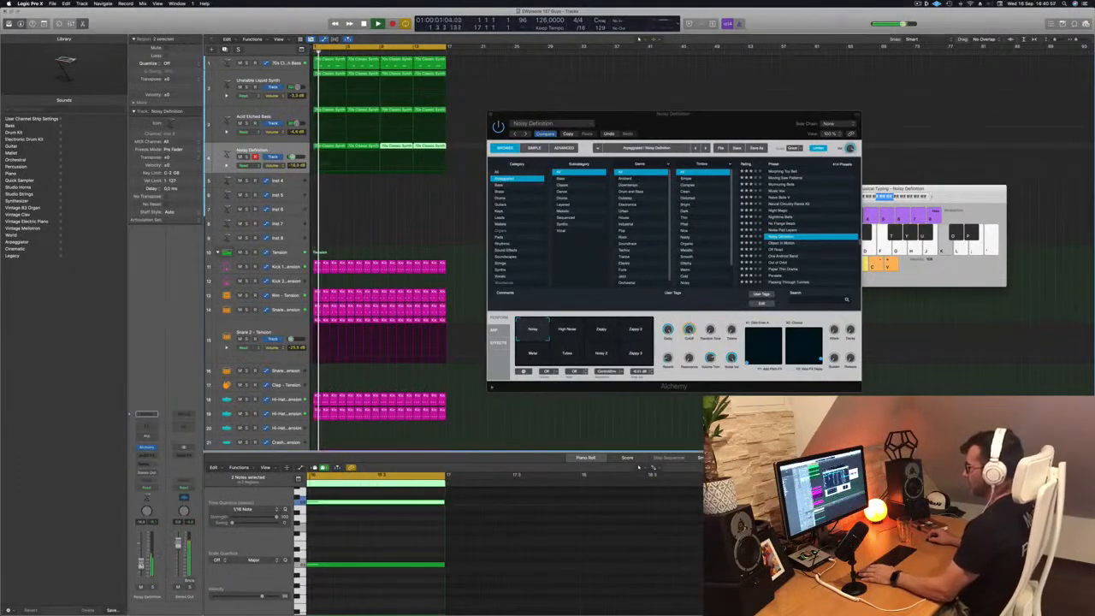
key("Return")
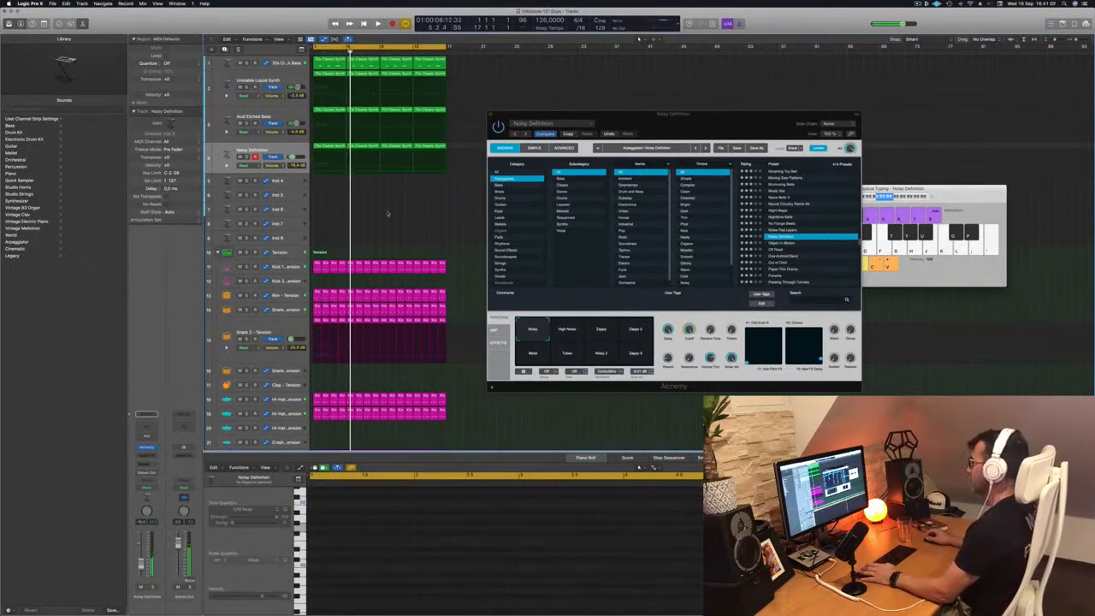
left_click(568, 134)
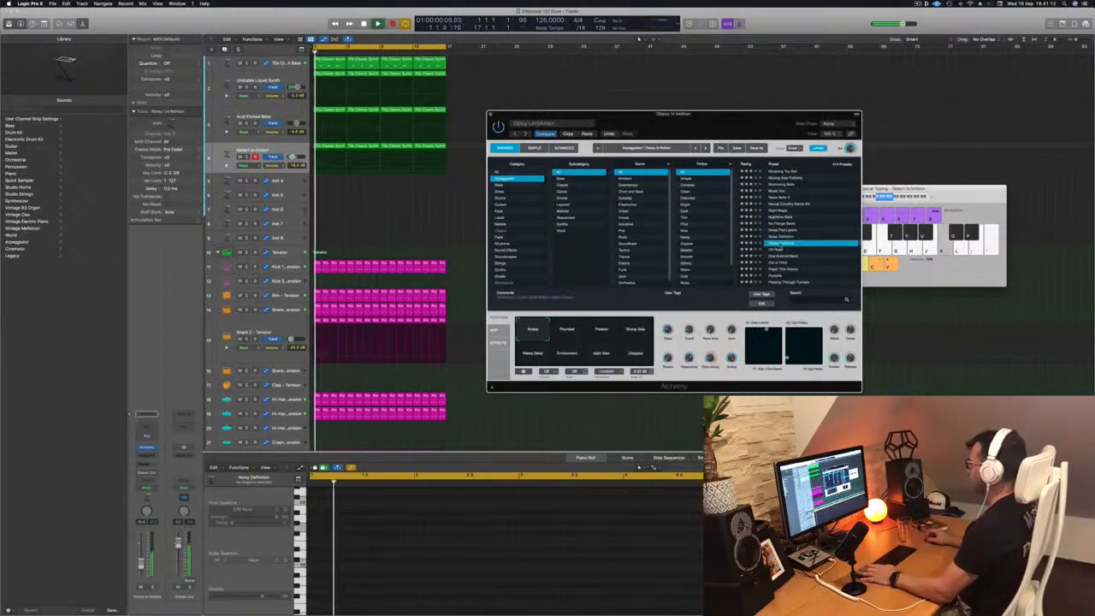
mouse_move(711, 120)
left_mouse_down()
mouse_move(756, 107)
mouse_move(713, 99)
left_mouse_up()
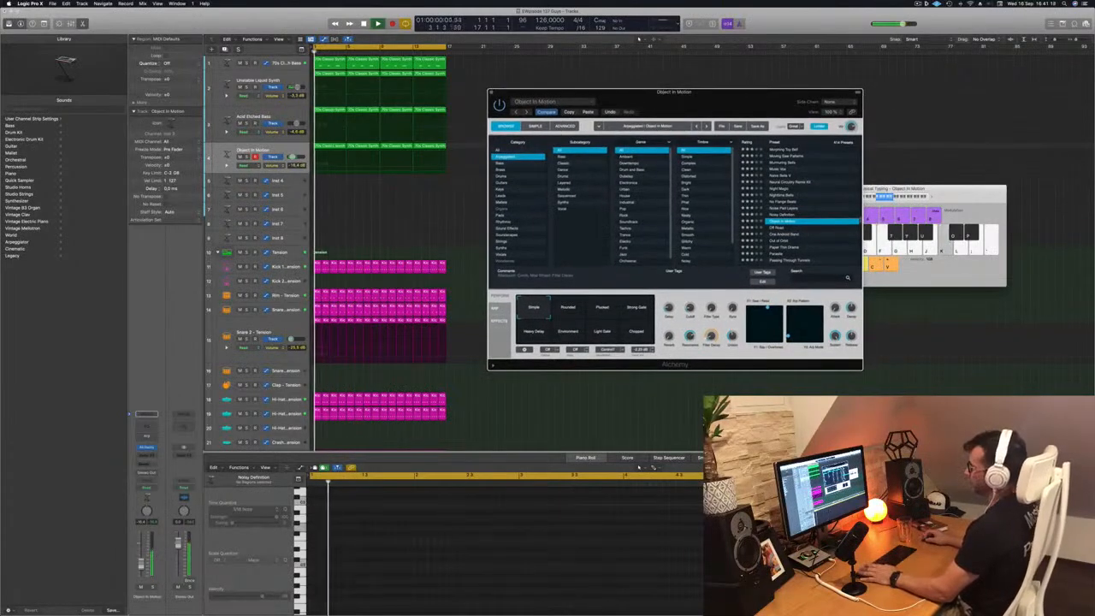
left_click(246, 157)
left_click(246, 158)
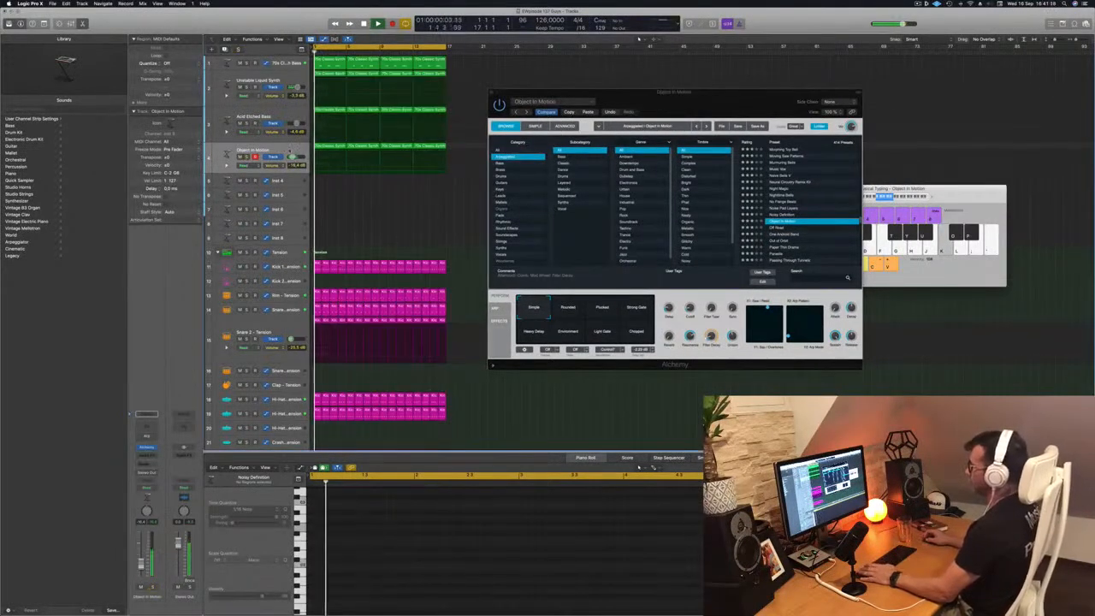
left_click(248, 151)
Step: Compare Object In Motion's snapshots during playback, including Rounded, Plucked, Strong Gate, Heavy Delay and Light Gate, ending on Simple
left_click(571, 309)
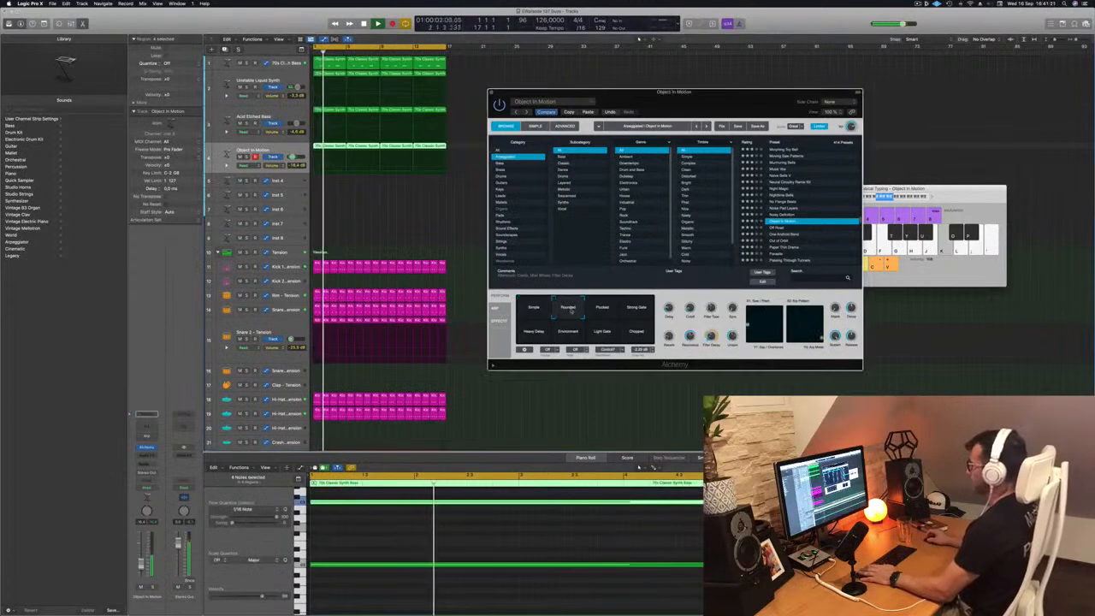
left_click(603, 308)
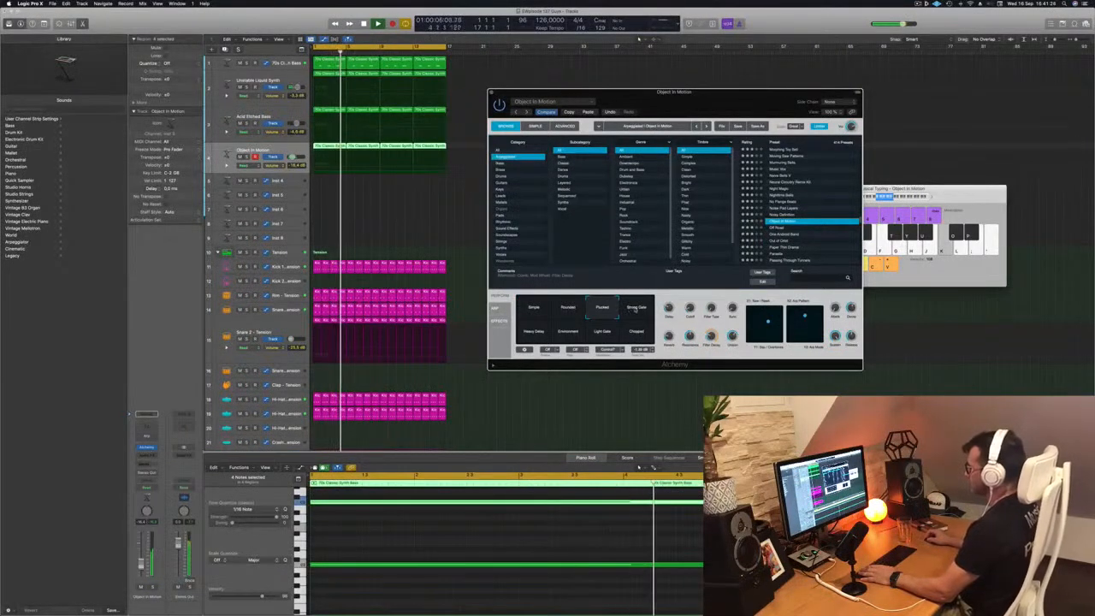
left_click(636, 311)
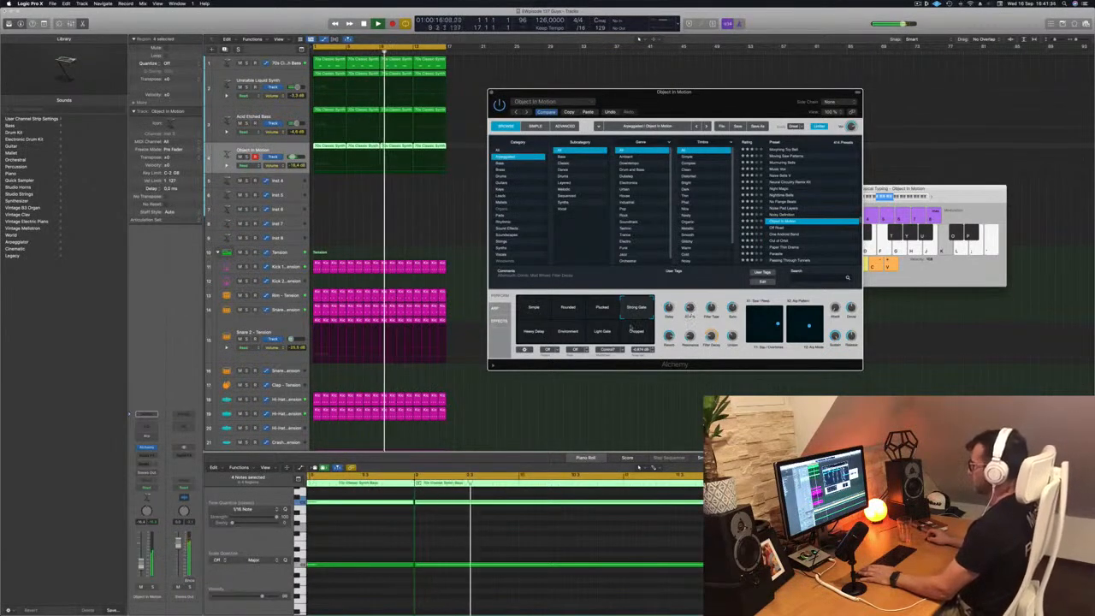
left_click(536, 332)
key("Return")
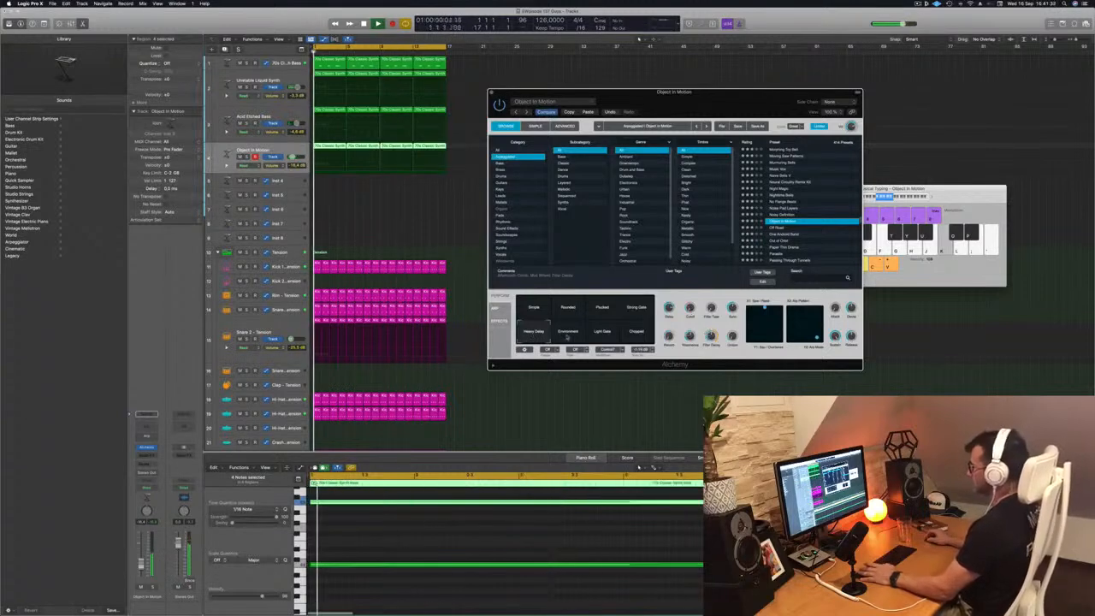
left_click(602, 332)
left_click(605, 314)
left_click(602, 337)
left_click(602, 310)
left_click(530, 310)
key("space")
key("space")
left_click(567, 310)
key("space")
key("space")
left_click(597, 311)
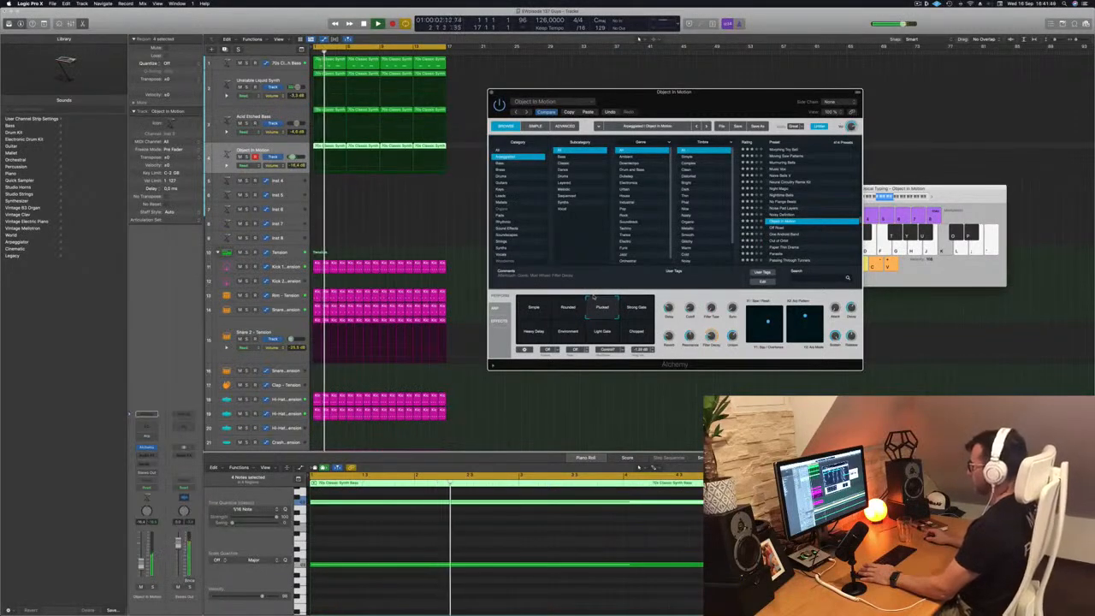
left_click(636, 308)
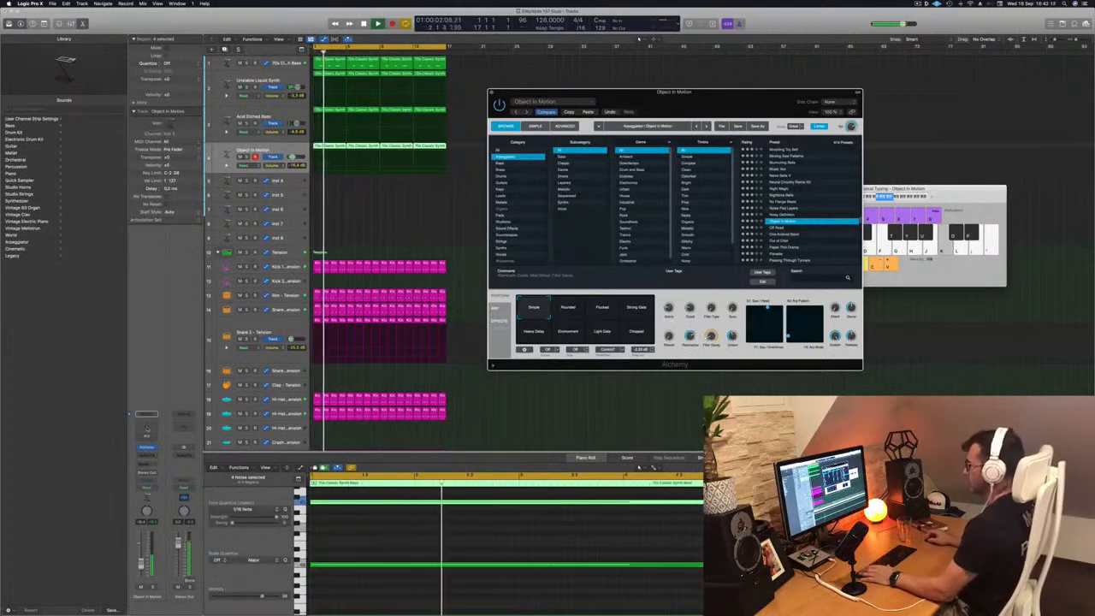
Step: Add a Channel EQ to the Object In Motion track with a low cut at 175 Hz
left_click(147, 428)
left_click(397, 199)
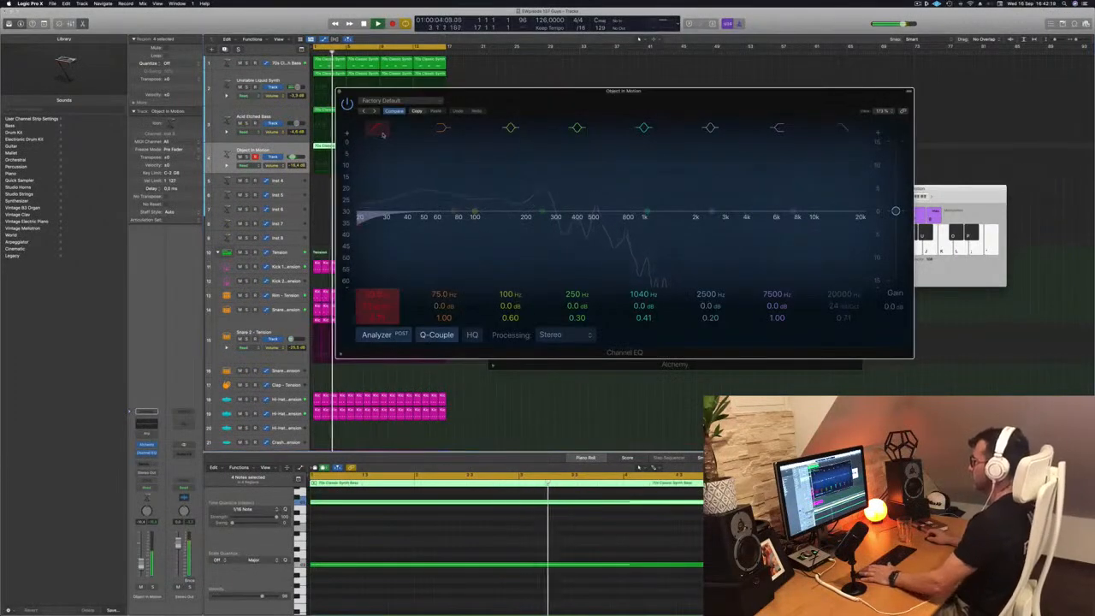
left_click_drag(398, 199, 534, 182)
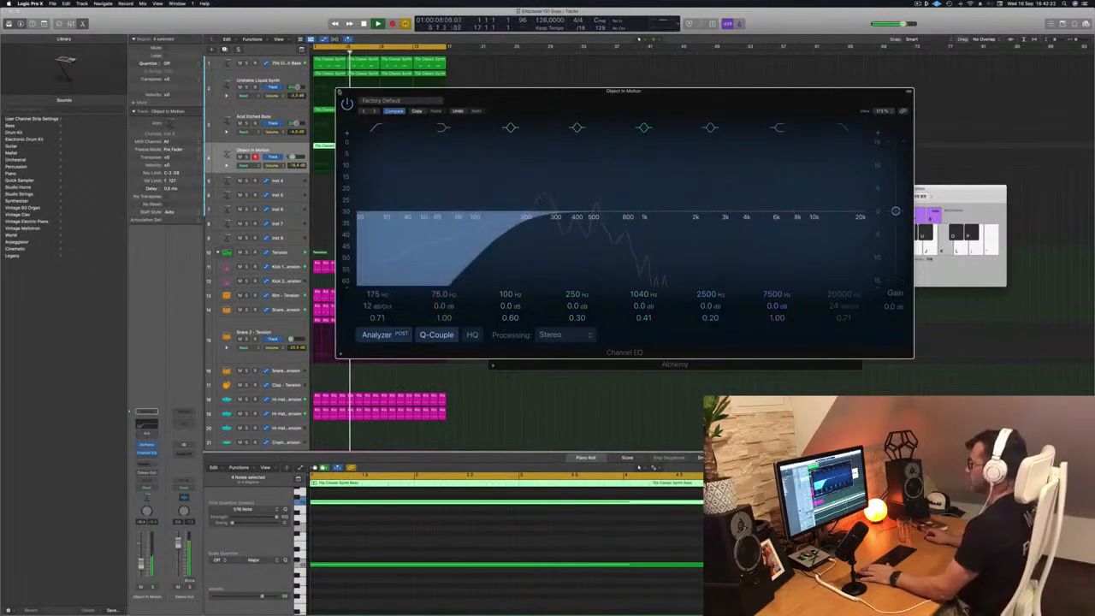
Step: Switch Object In Motion to the Strong Gate snapshot and close its Channel EQ and Alchemy windows
left_click(339, 93)
left_click_drag(648, 92, 616, 74)
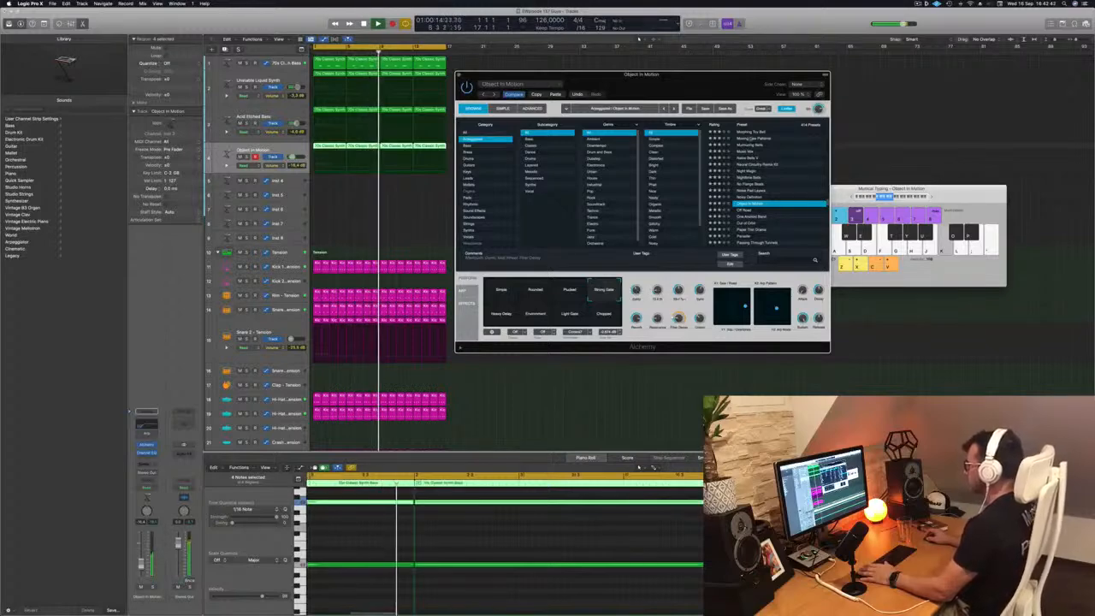
left_click_drag(695, 77, 779, 82)
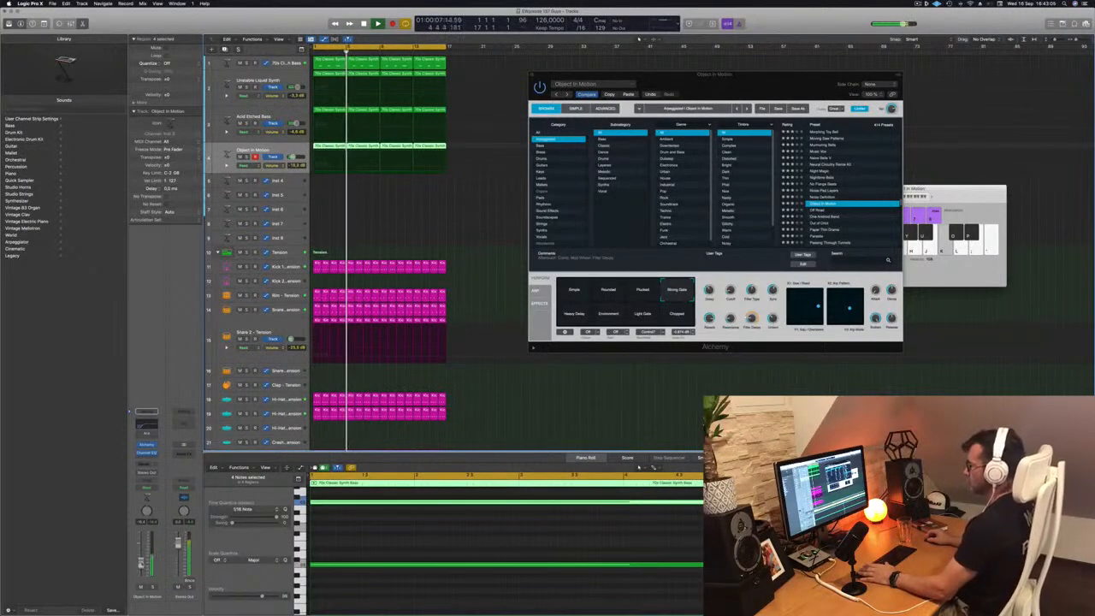
left_click_drag(784, 70, 695, 74)
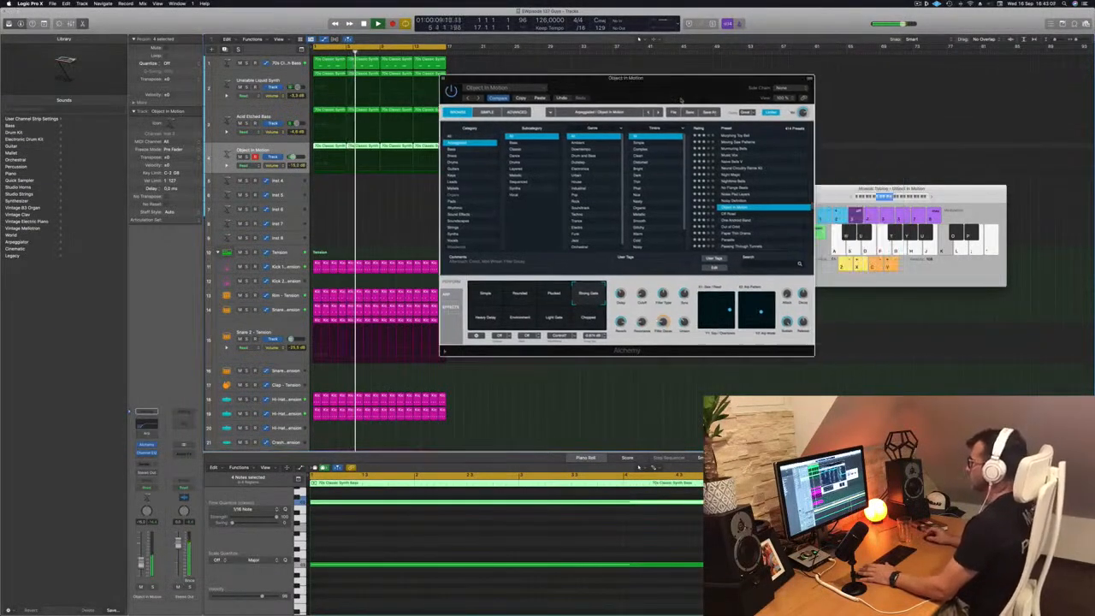
left_click(443, 79)
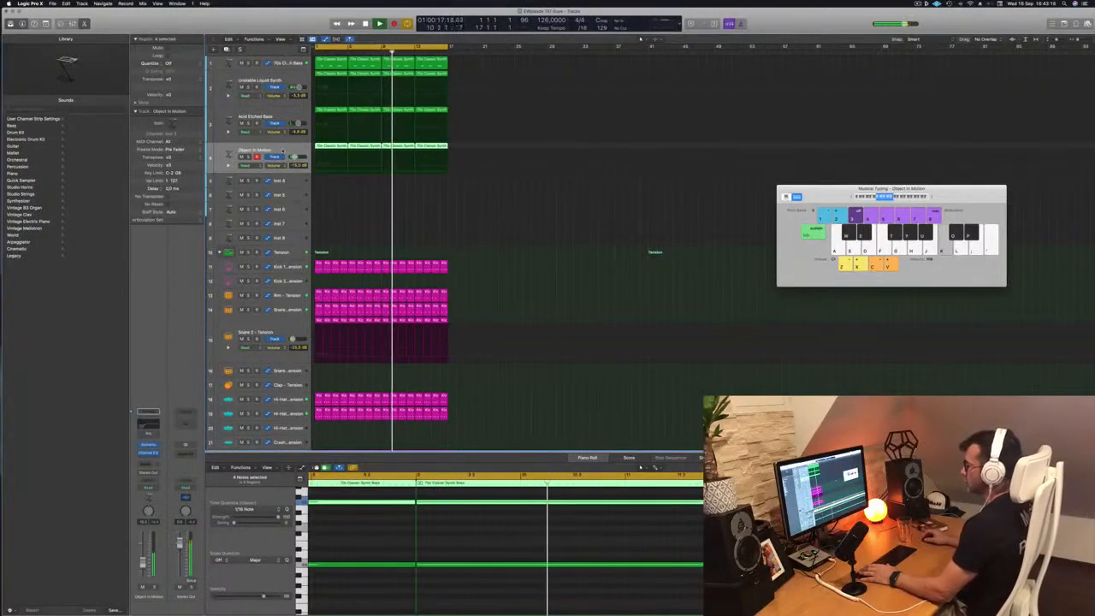
Step: Select the Inst 4 track, increase its track height and restart playback from the loop start
key("Down")
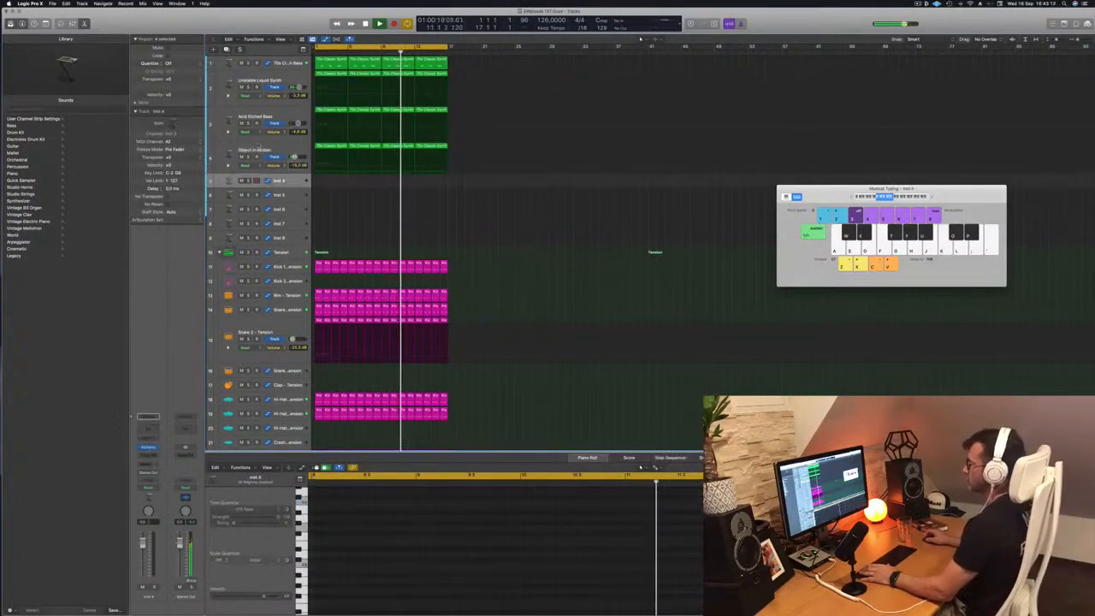
key("Return")
left_click_drag(283, 187, 283, 229)
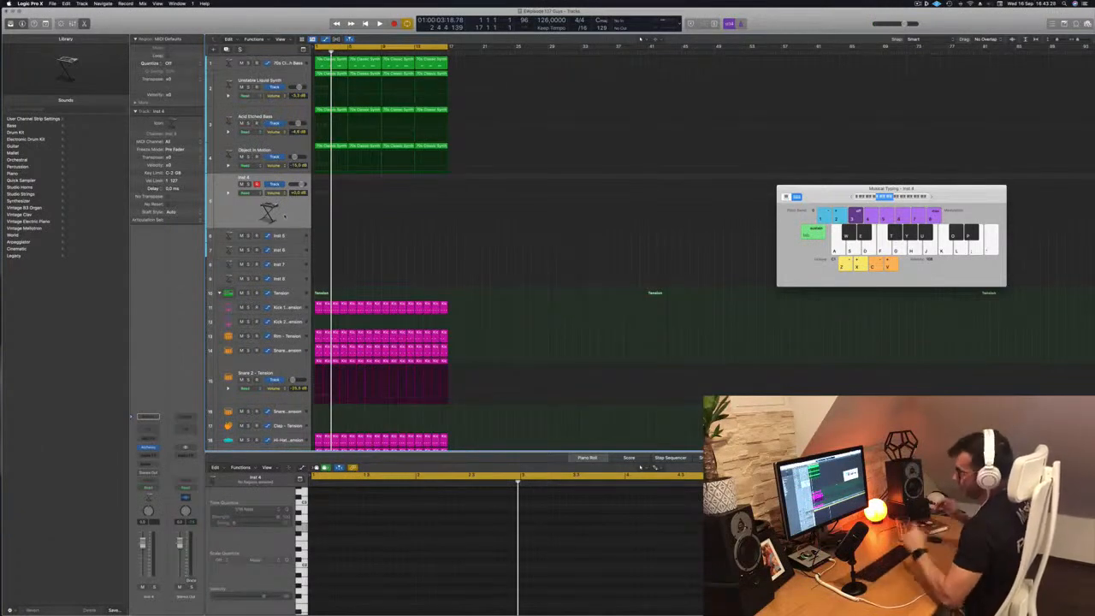
key("space")
key("space")
key("space")
Step: Add a bus send to the Inst 4 track, routing it to a new auxiliary channel
left_click(148, 463)
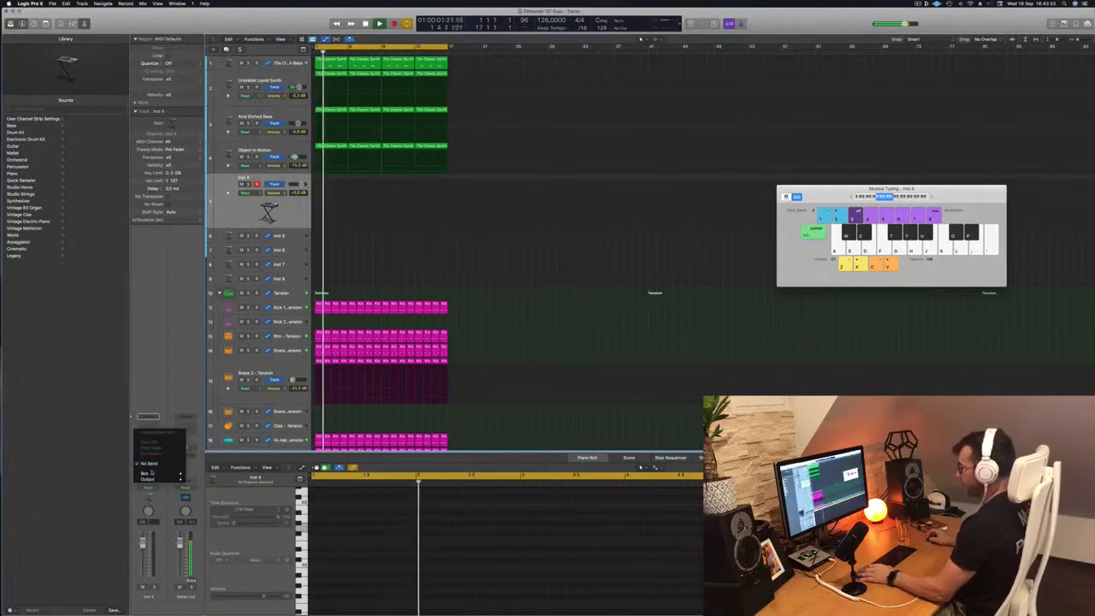
mouse_move(166, 473)
left_click(212, 400)
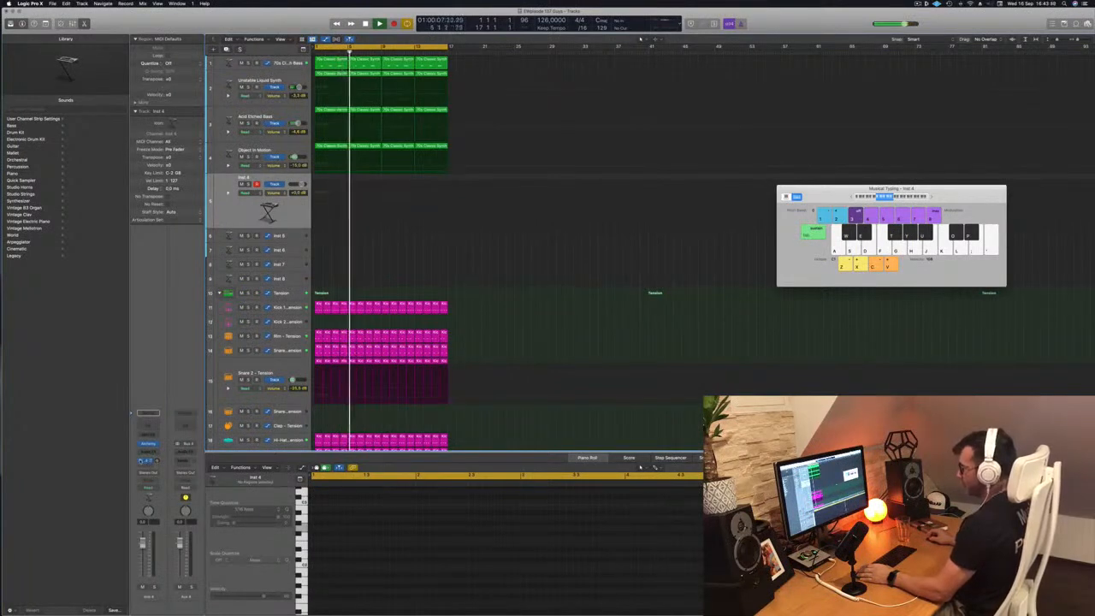
left_click(147, 461)
left_click(188, 413)
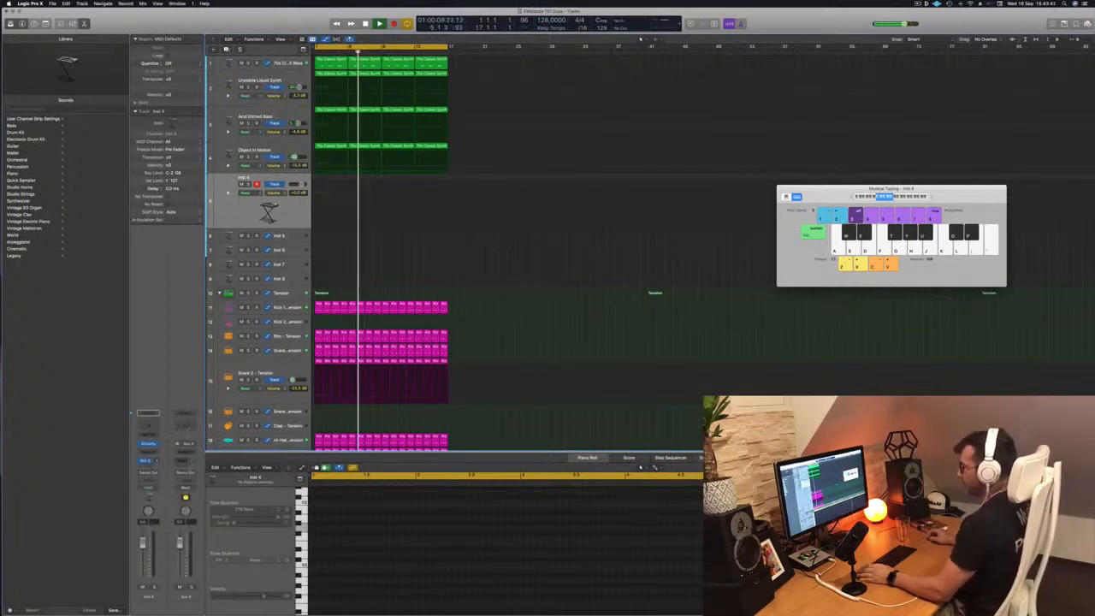
Step: Insert SilverVerb on the new aux channel, load the grandiose preset and move its window clear of the tracks
left_click(188, 449)
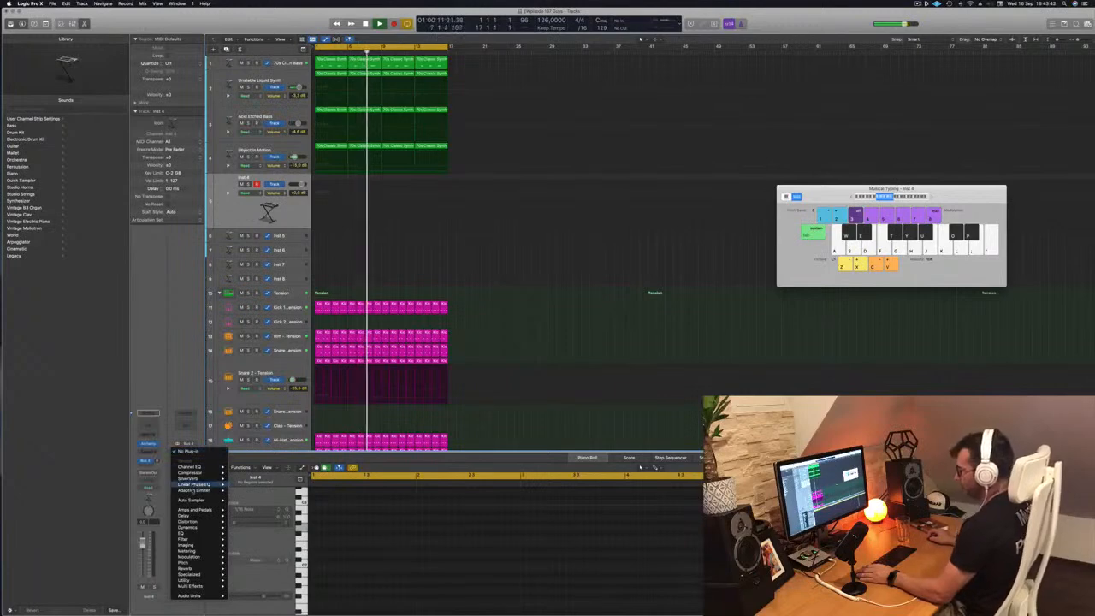
left_click(244, 479)
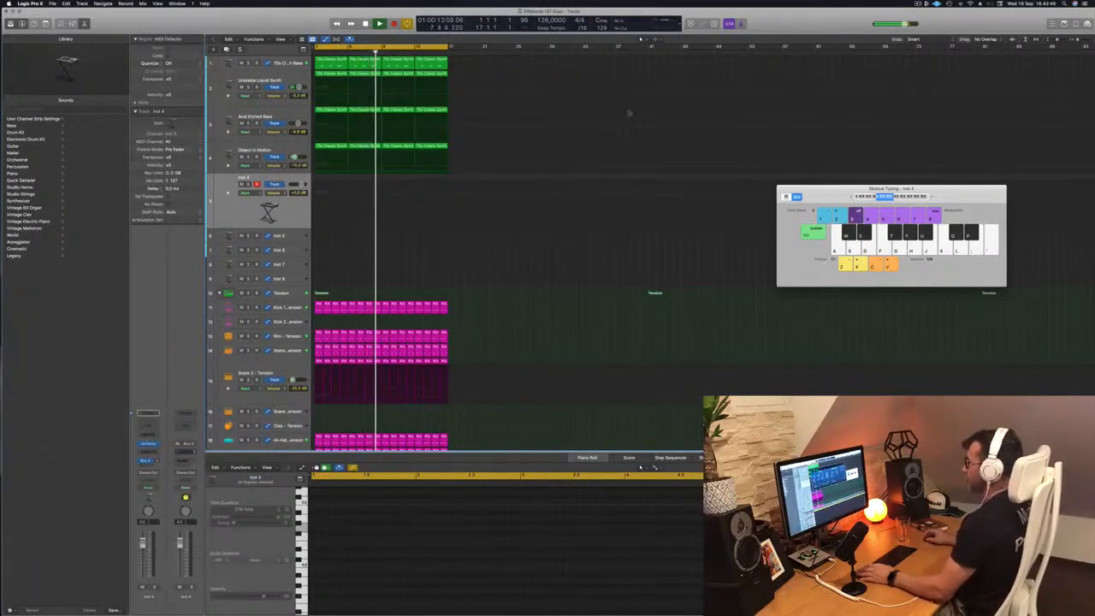
left_click(414, 101)
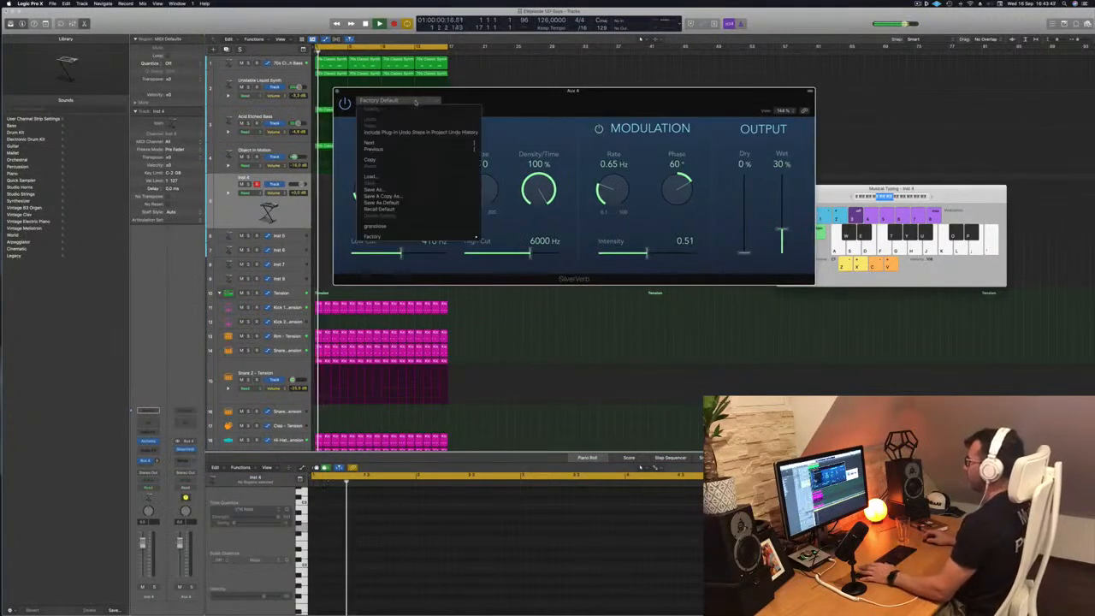
left_click(376, 225)
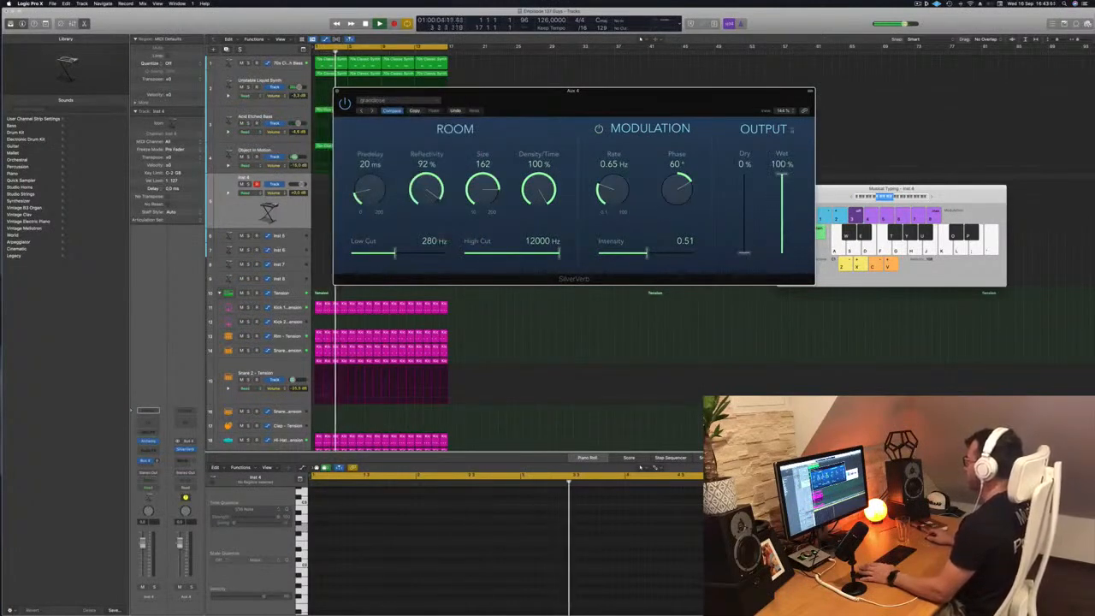
left_click_drag(674, 101, 816, 88)
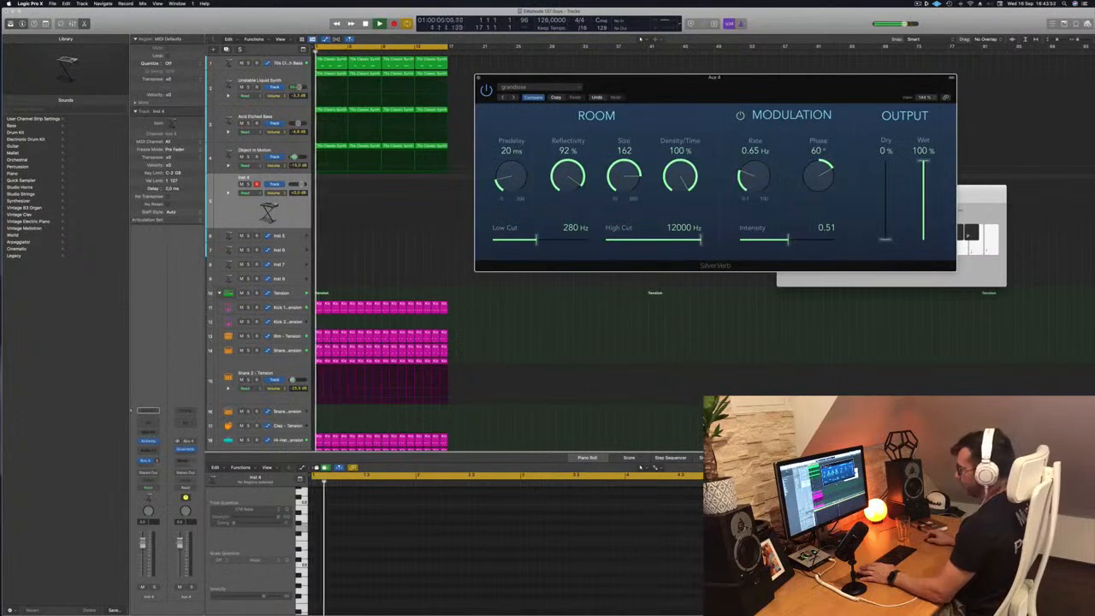
left_click(640, 38)
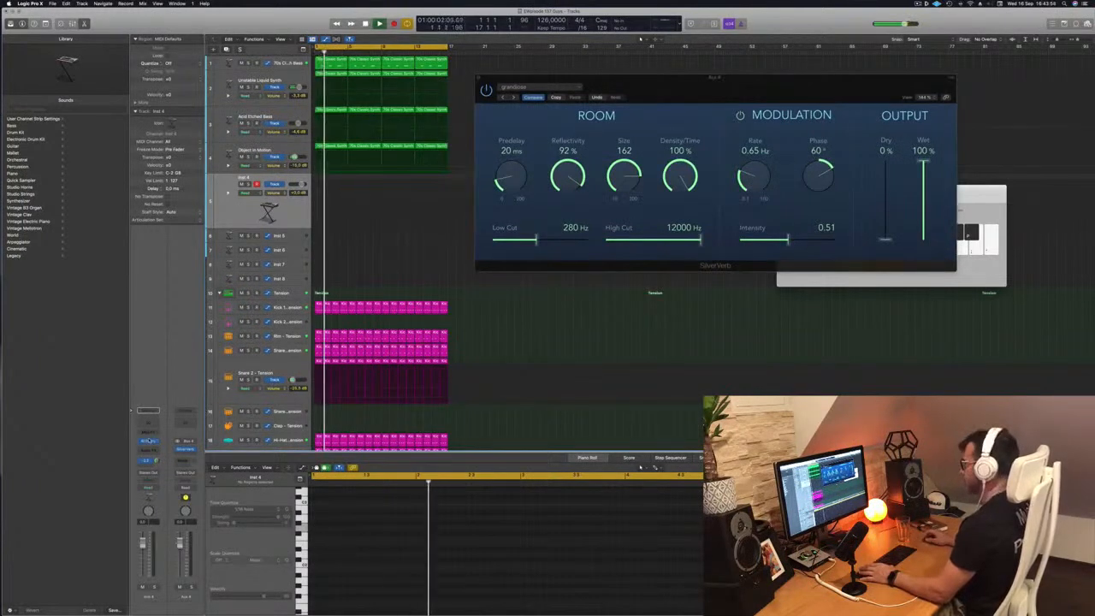
Step: Open Alchemy on the Inst 4 track and audition the 1 Note Chord and 12 String Split presets
left_click(149, 441)
left_click_drag(773, 79, 912, 67)
left_click_drag(542, 92, 663, 103)
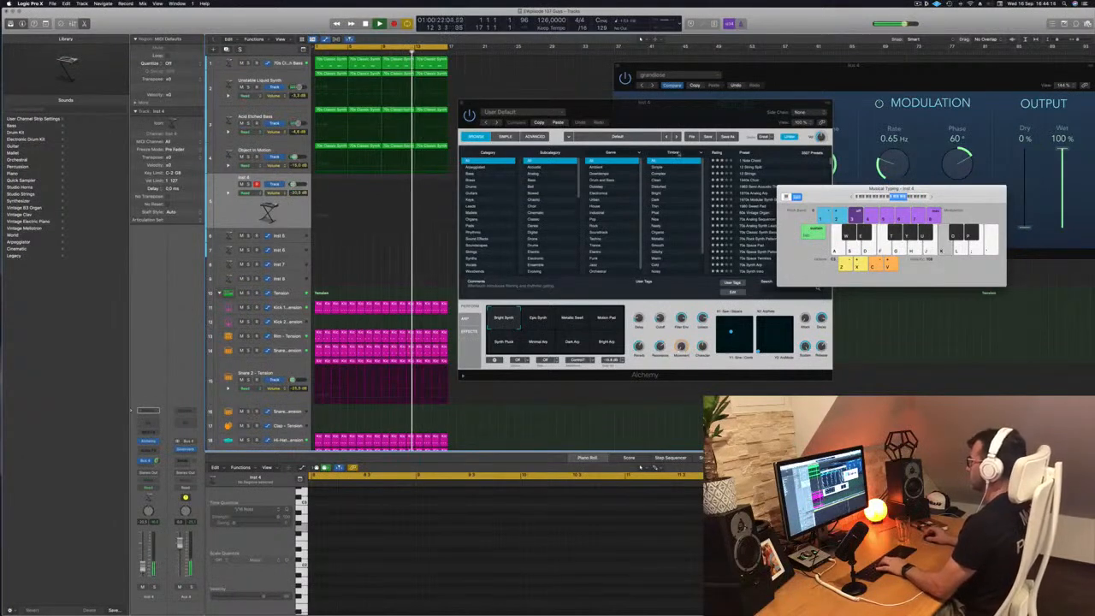
left_click_drag(703, 106, 581, 101)
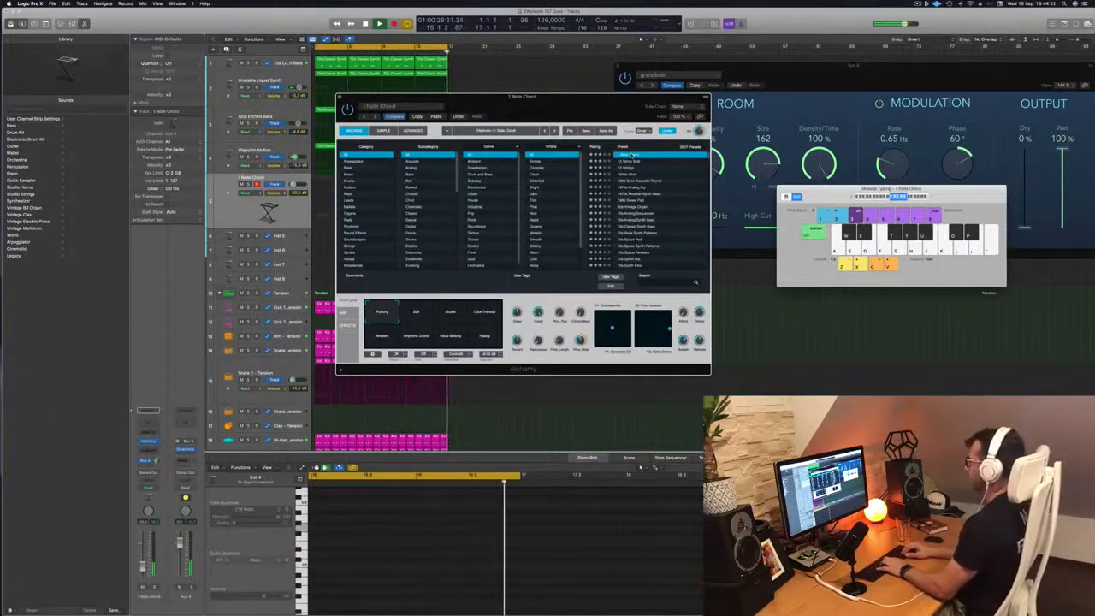
key("Down")
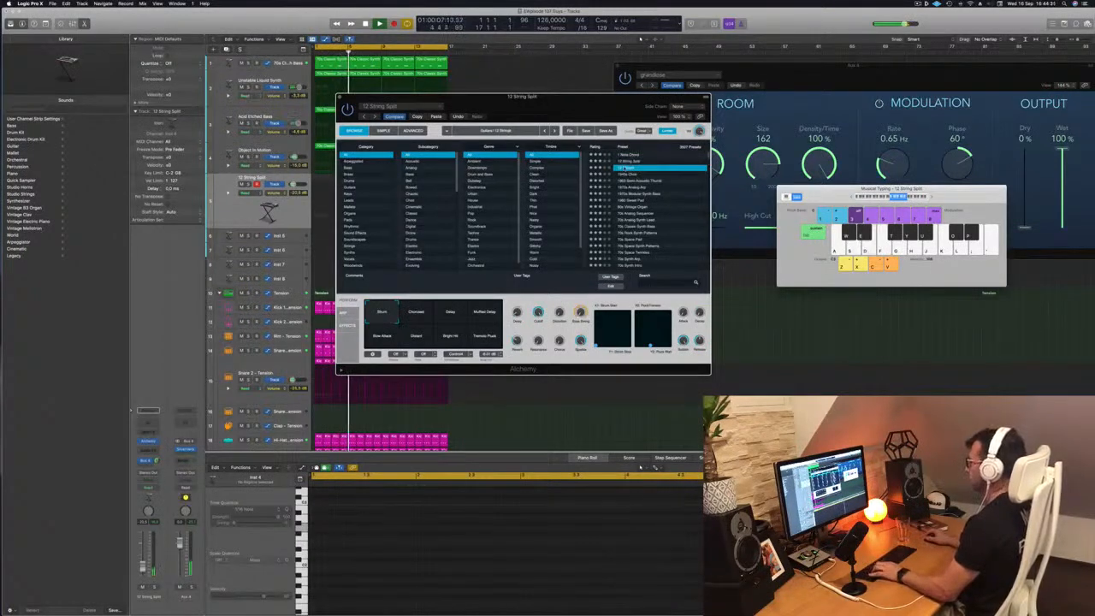
Step: Try Alchemy's 12 Strings preset, compare its Pluck and Sweepy snapshots and play test notes in another octave
left_click_drag(607, 115, 741, 103)
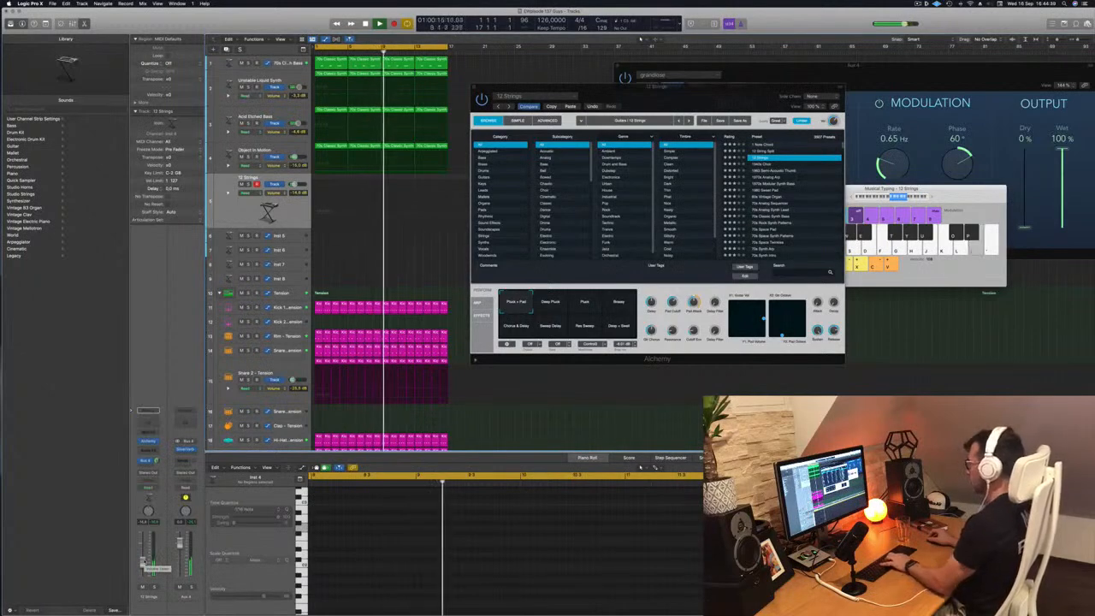
left_click(585, 305)
left_click(618, 304)
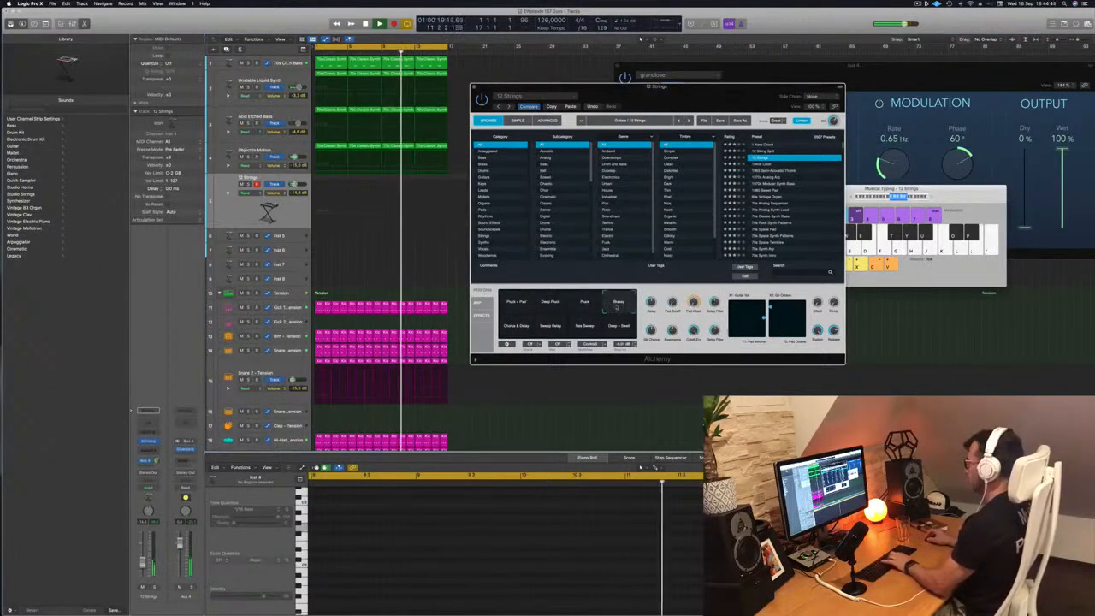
left_click(884, 197)
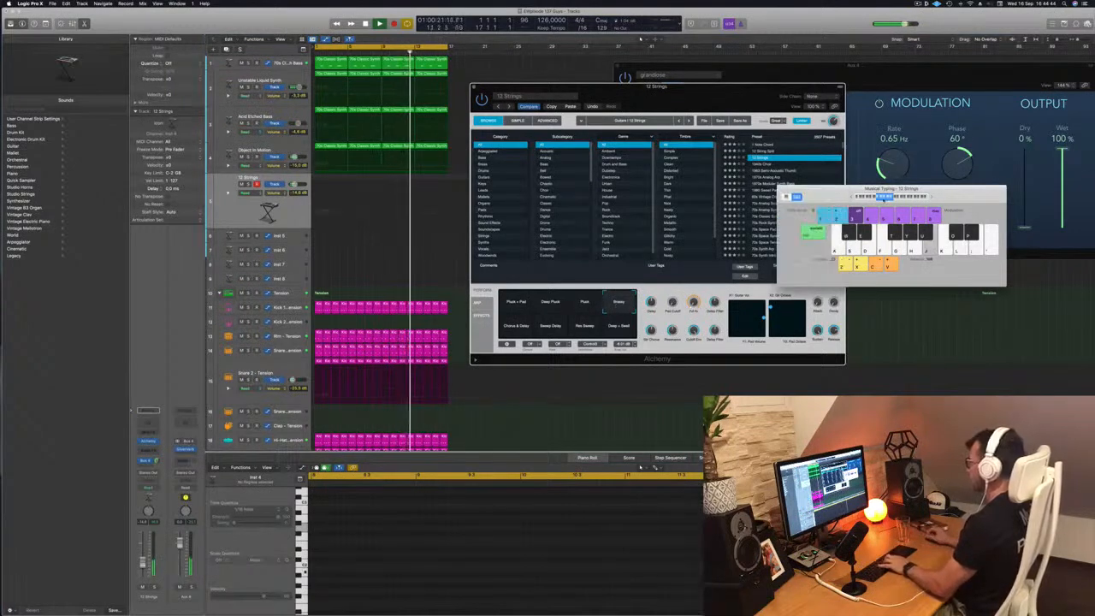
key("k")
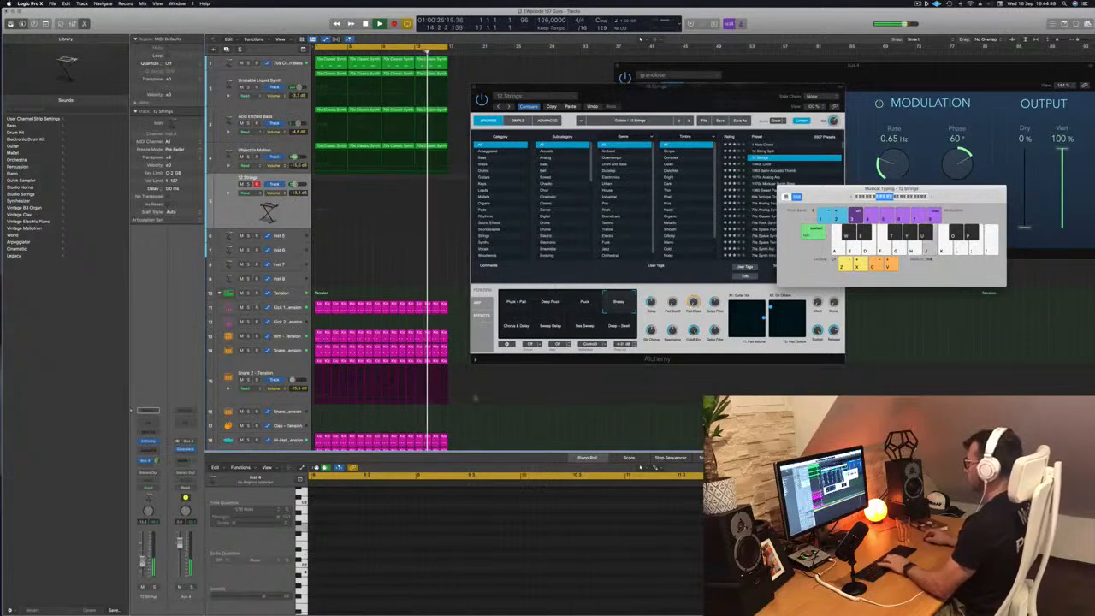
Step: Audition further Alchemy presets during playback, including 1940s Choir, 1970s Analog Arp and 60s Vintage Organ
left_click(762, 167)
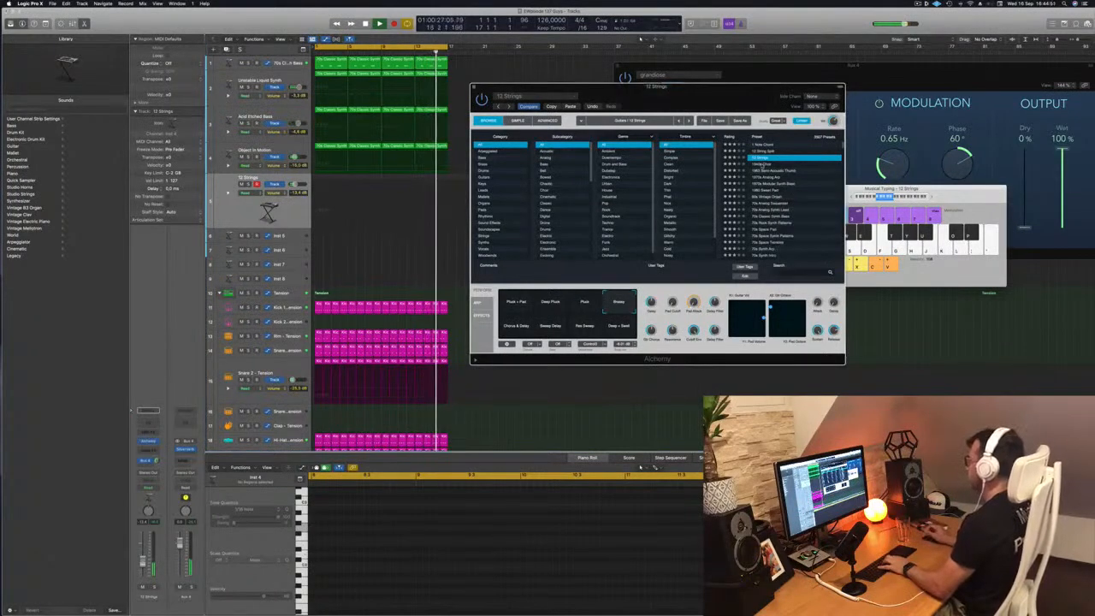
left_click(762, 167)
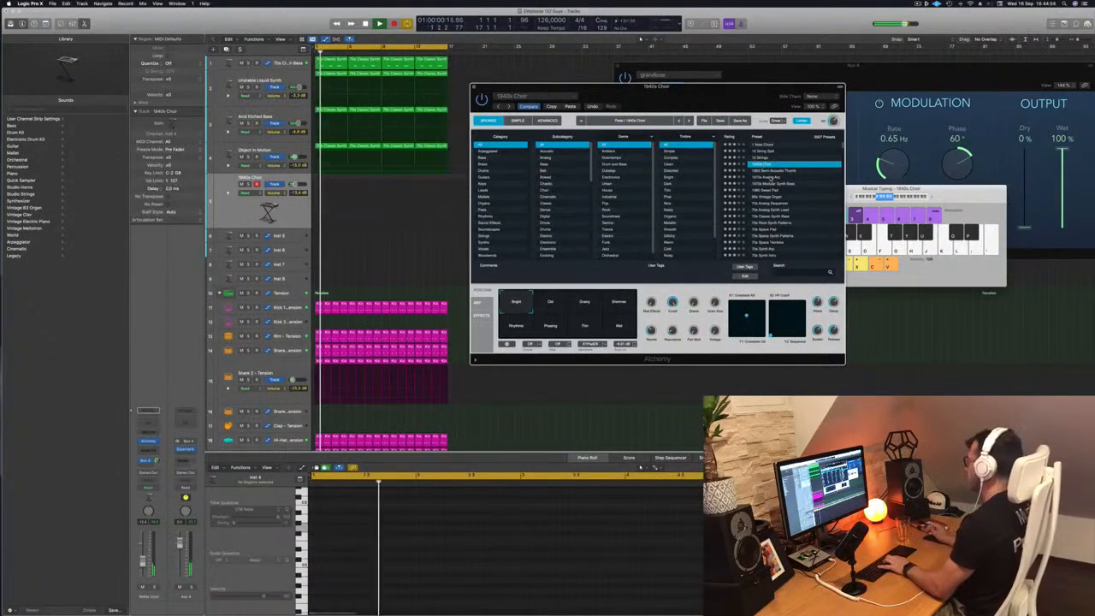
left_click(772, 177)
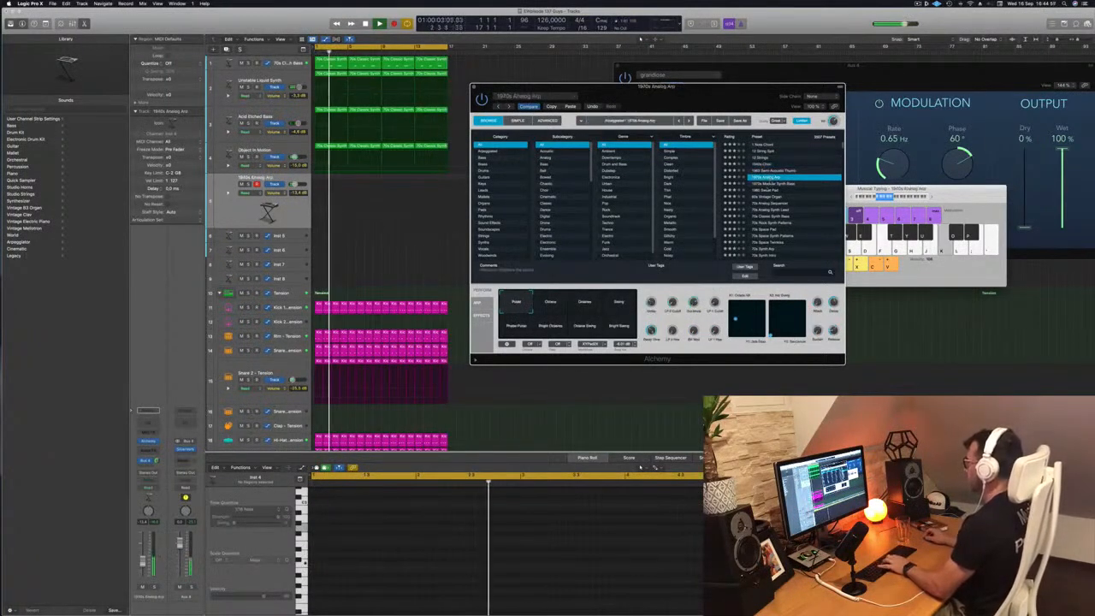
left_click(766, 190)
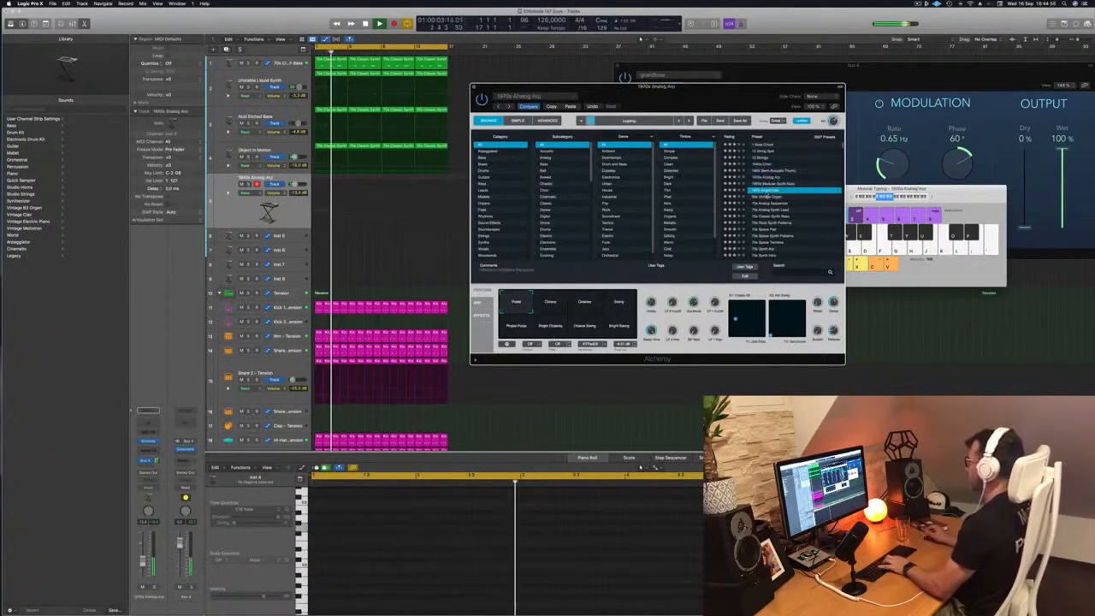
left_click(768, 197)
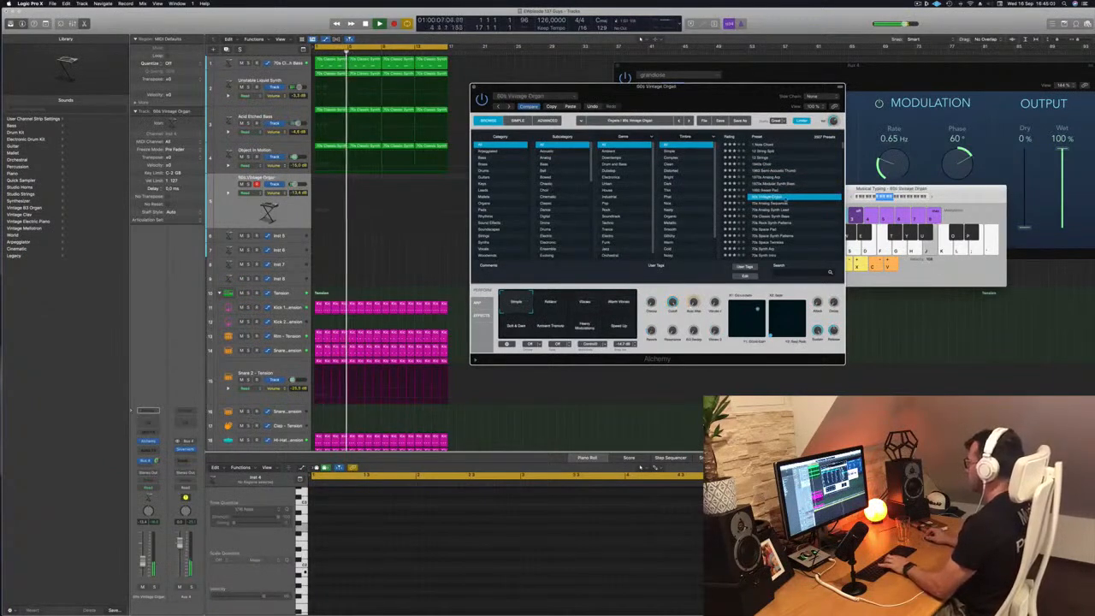
Step: Audition the 80s Air Pad and 80s Analog Bells presets, playing the bells in a higher octave
scroll(783, 199, "down", 3)
scroll(784, 199, "down", 3)
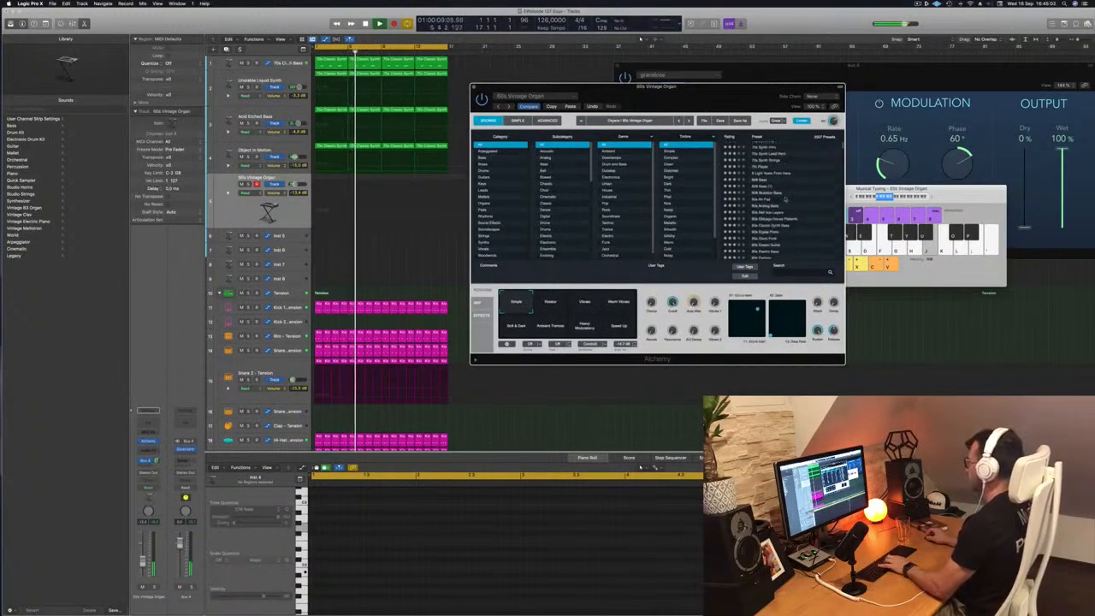
left_click(758, 199)
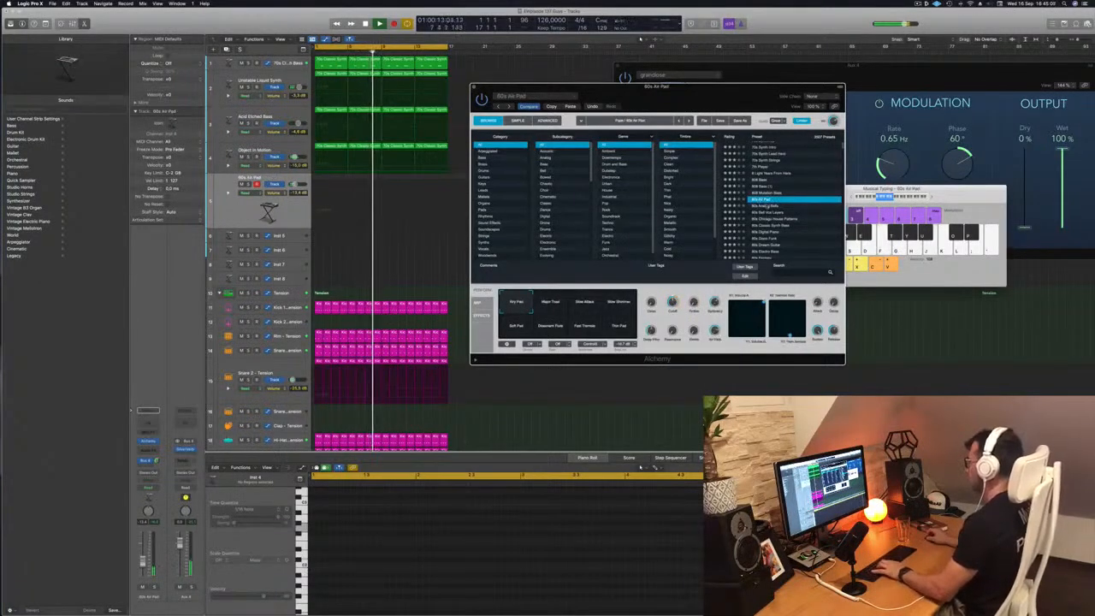
left_click(756, 206)
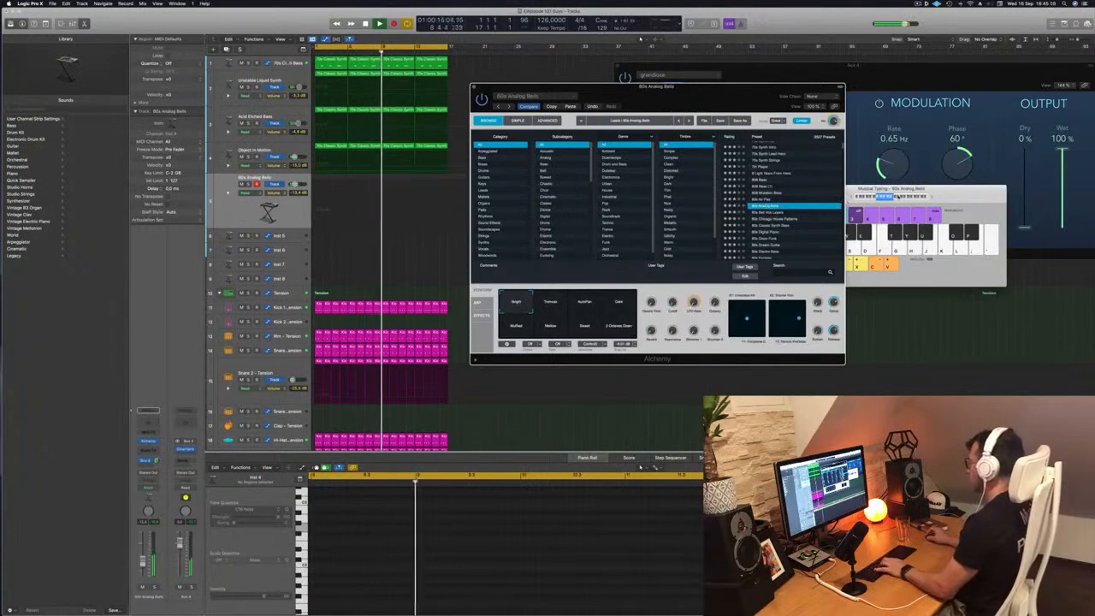
left_click(927, 197)
left_click_drag(969, 198, 1017, 200)
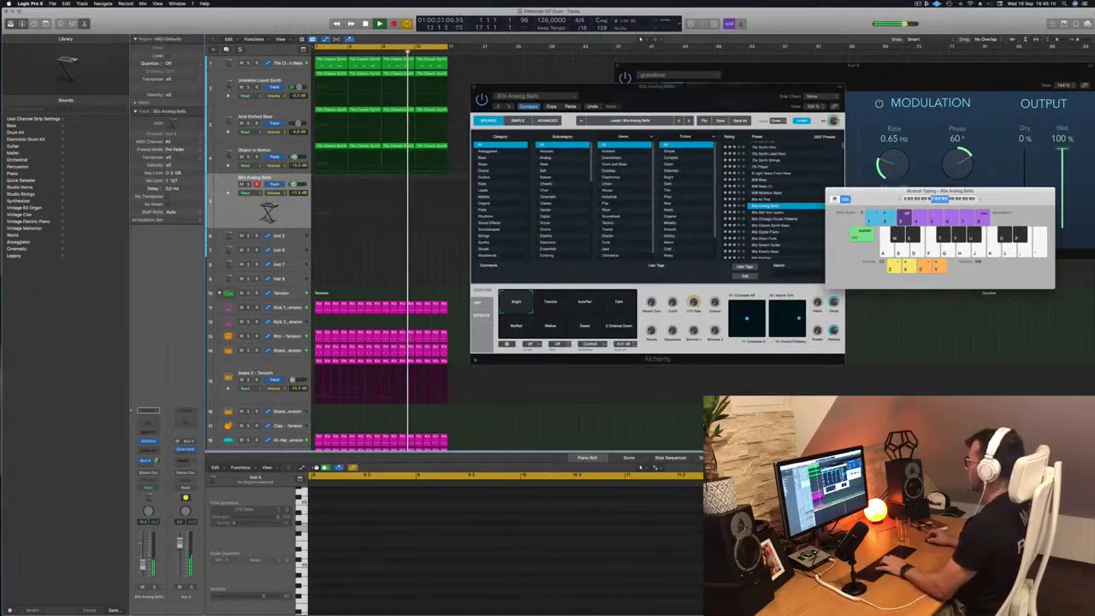
Step: Try 80s Chicago House Patterns with its Hollow snapshot and switch Alchemy to the 80s Classic Synth Bass preset
left_click(772, 220)
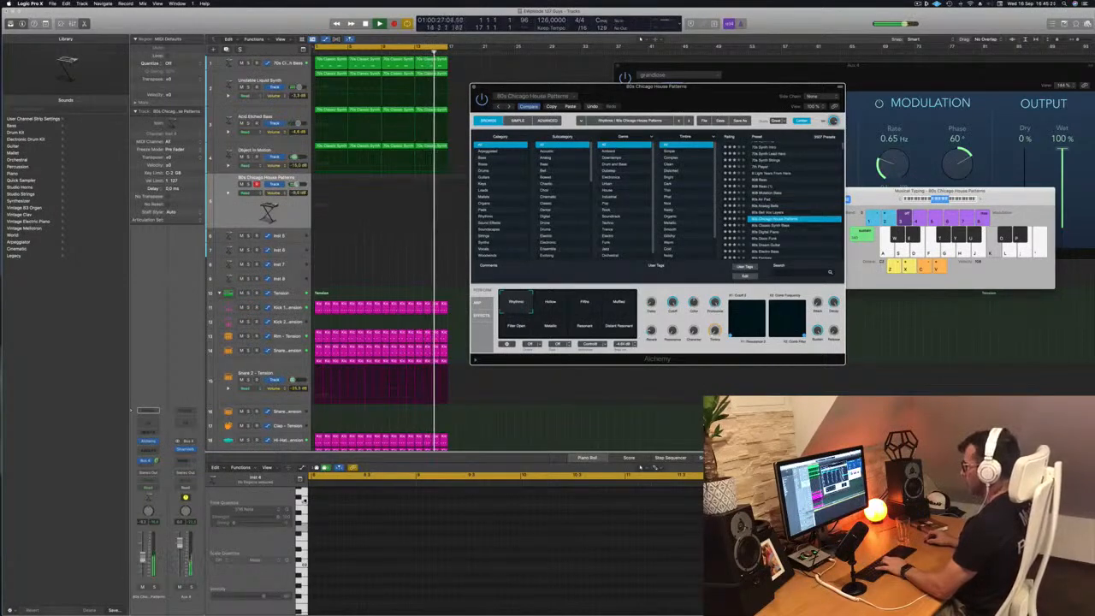
left_click(553, 303)
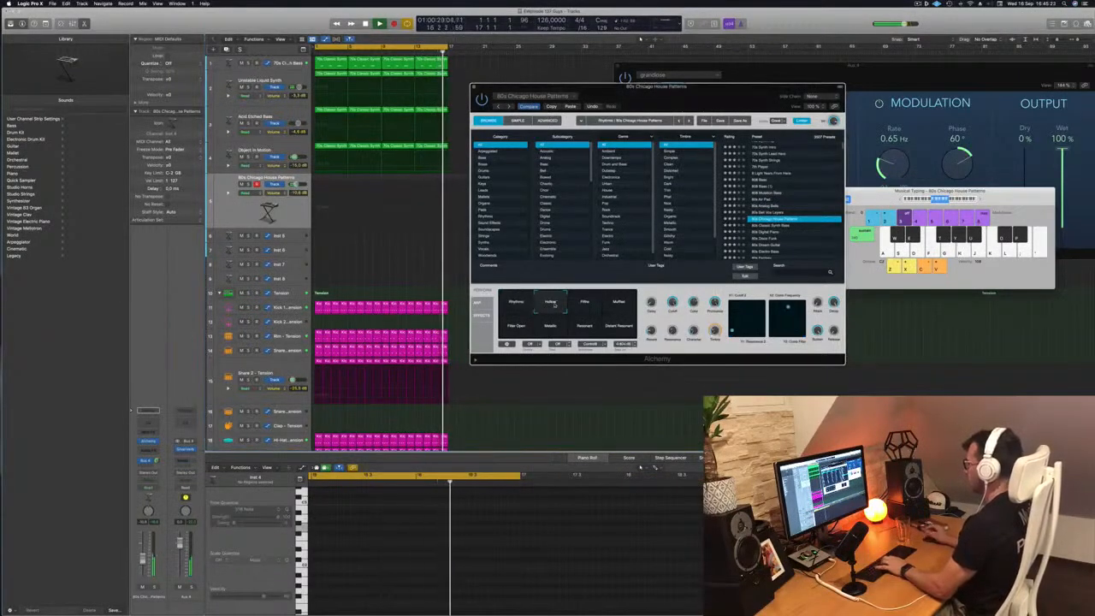
left_click(772, 226)
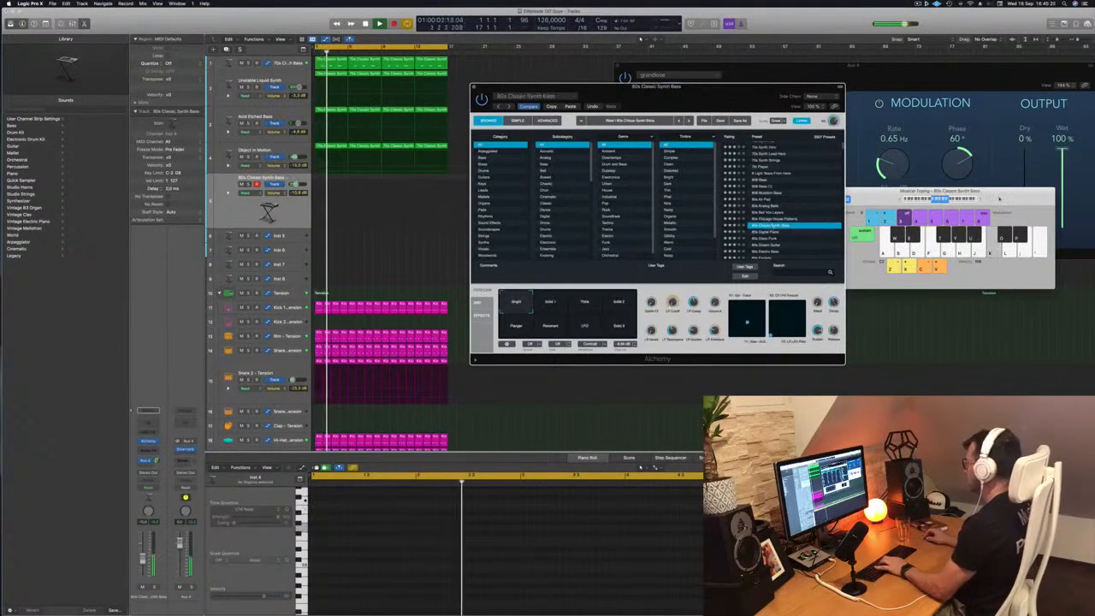
left_click_drag(1002, 196, 980, 199)
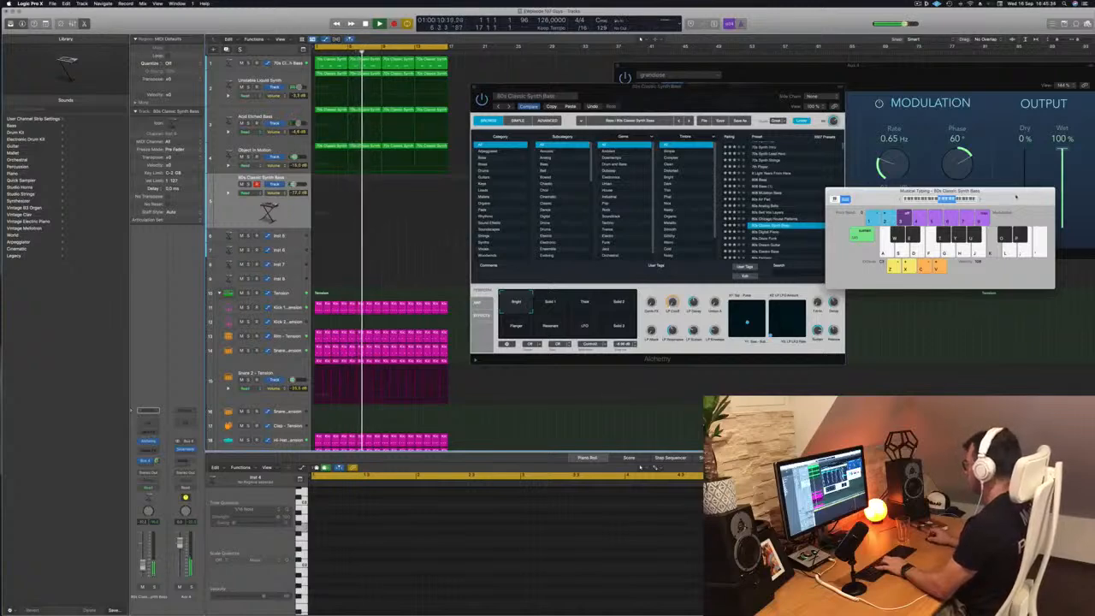
Step: Reposition the Musical Typing keyboard and play test notes with the 80s Classic Synth Bass preset during playback
left_click_drag(985, 199, 924, 201)
key("l")
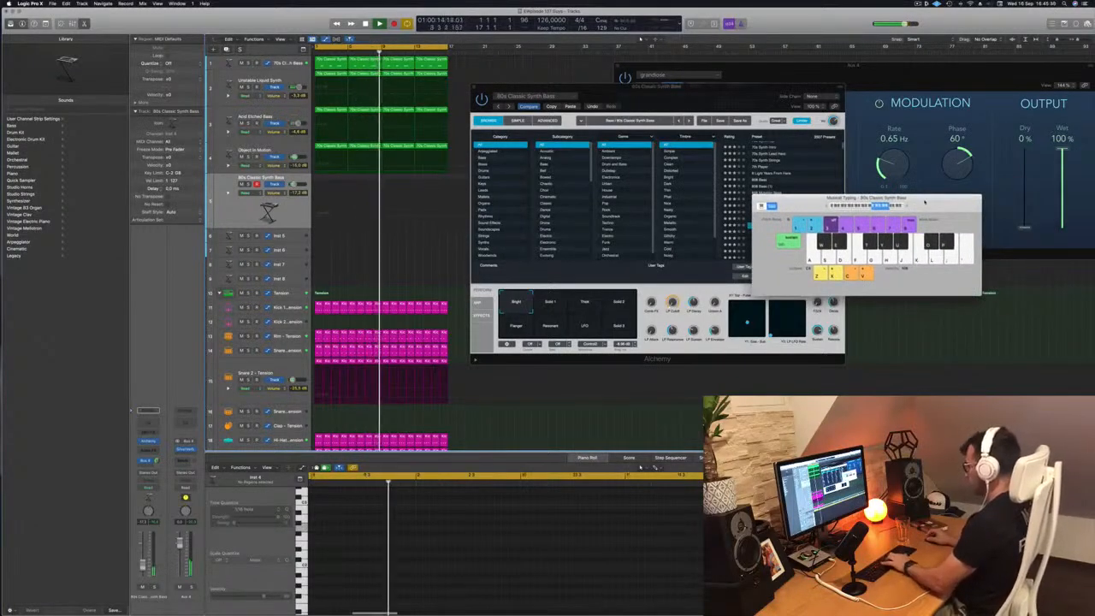
key("apostrophe")
key("l")
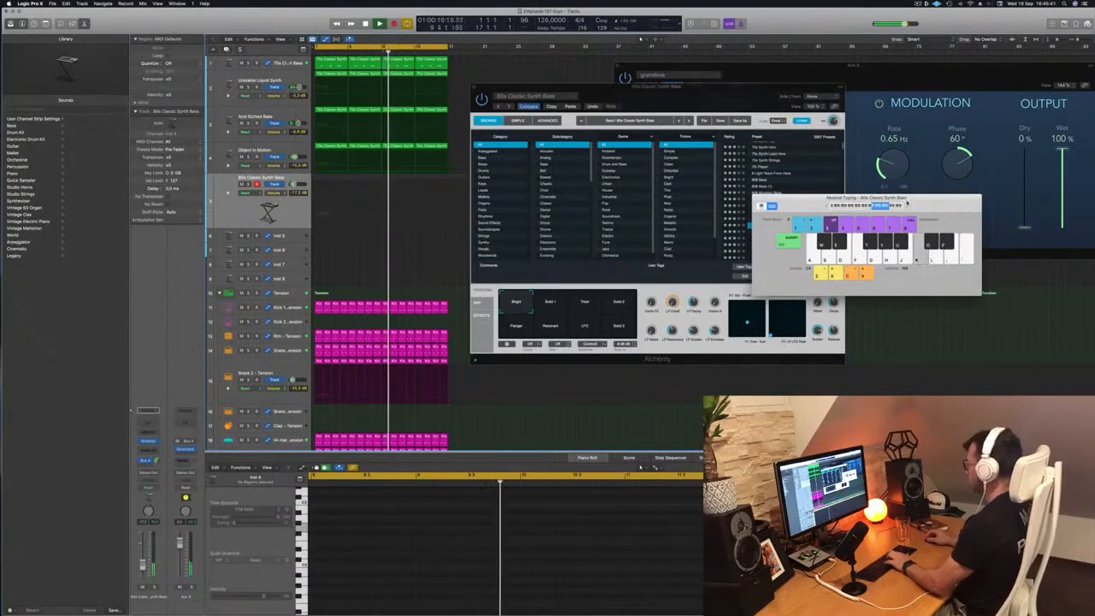
left_click_drag(821, 202, 806, 160)
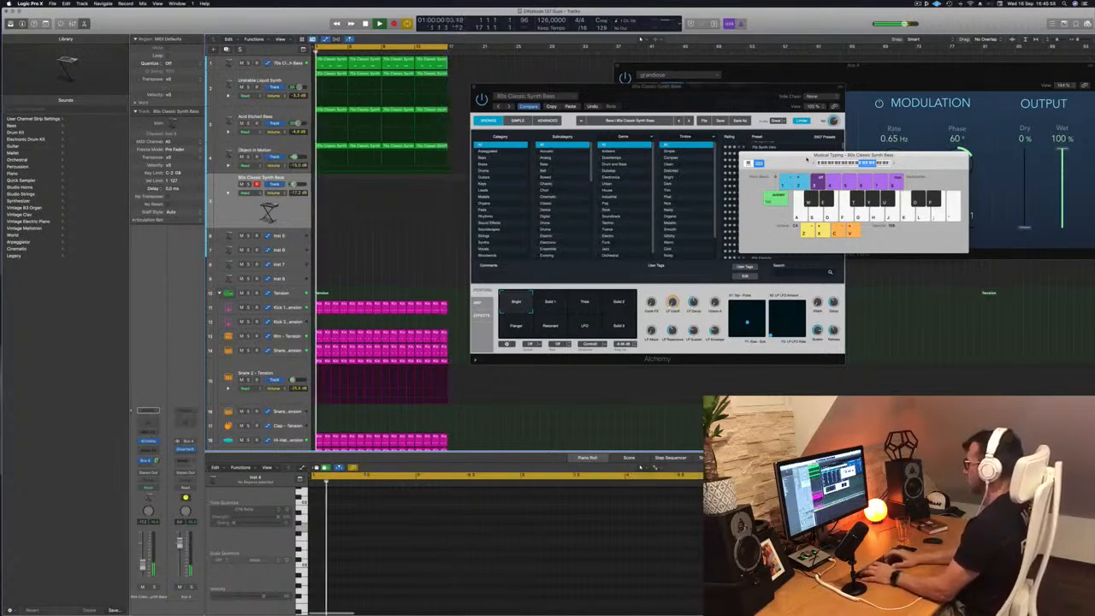
Step: Record a rhythmic single-note line on the 80s Classic Synth Bass track and quantize all its notes to 1/16 Note
key("r")
key("k")
key("k")
key("k")
key("k")
key("k")
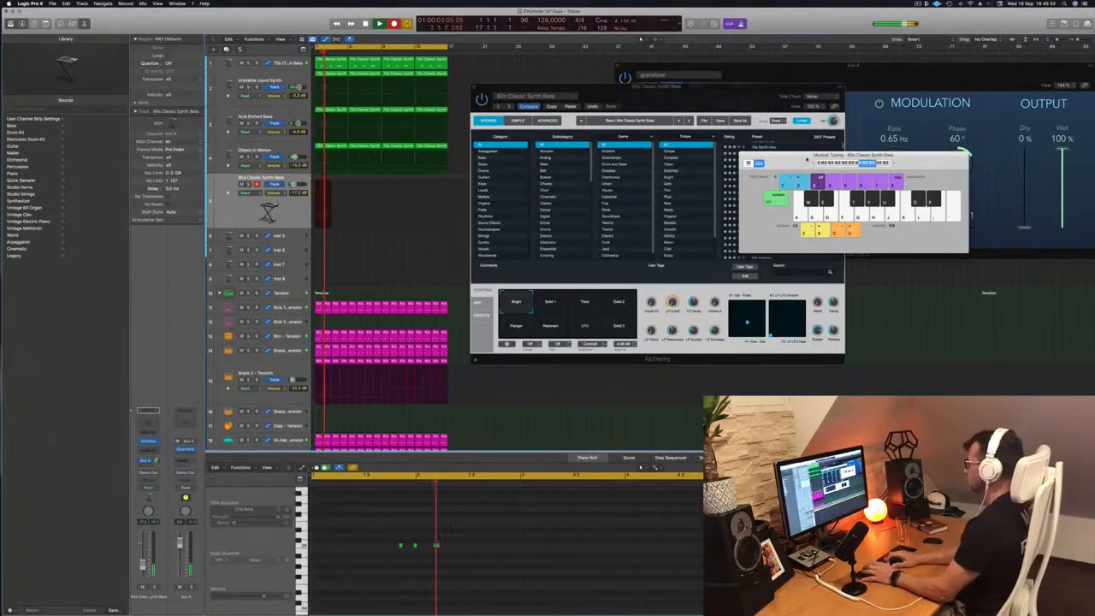
key("k")
key("k")
key("k")
key("k")
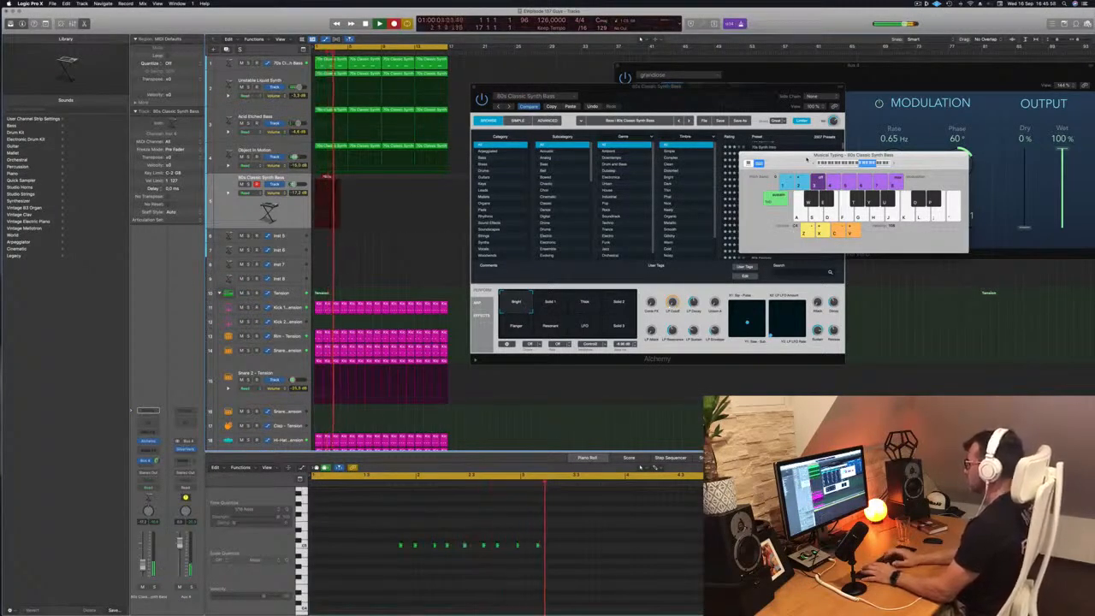
key("k")
key("k")
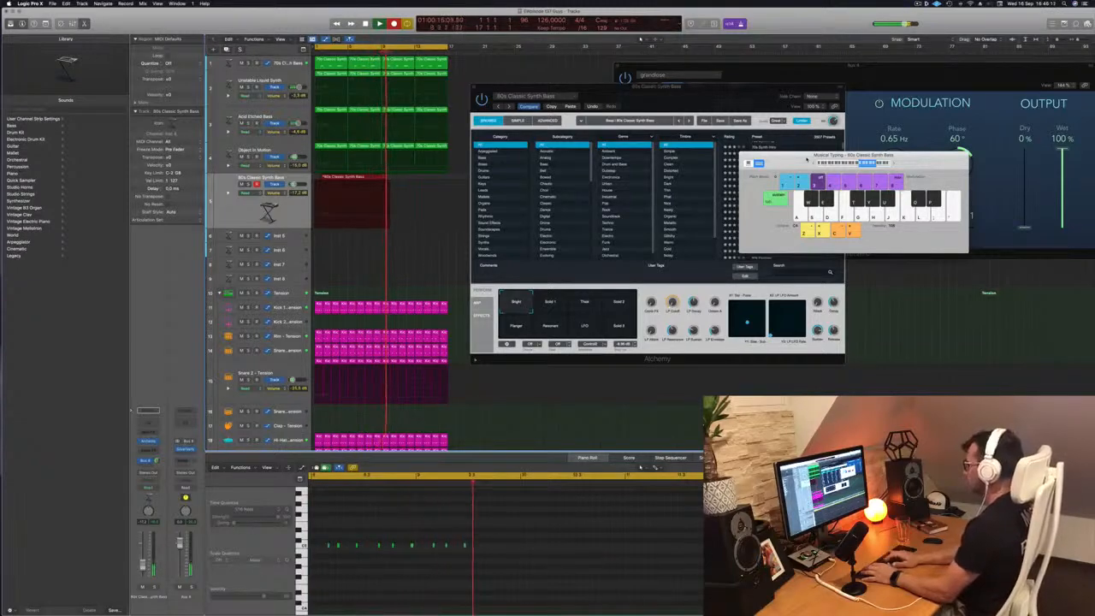
key("space")
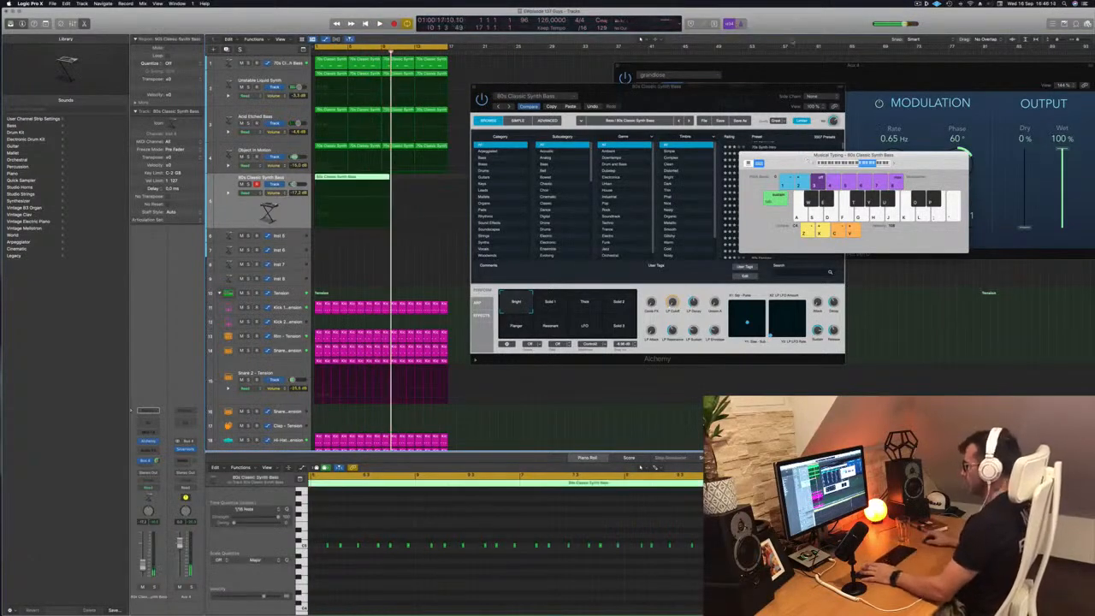
key("space")
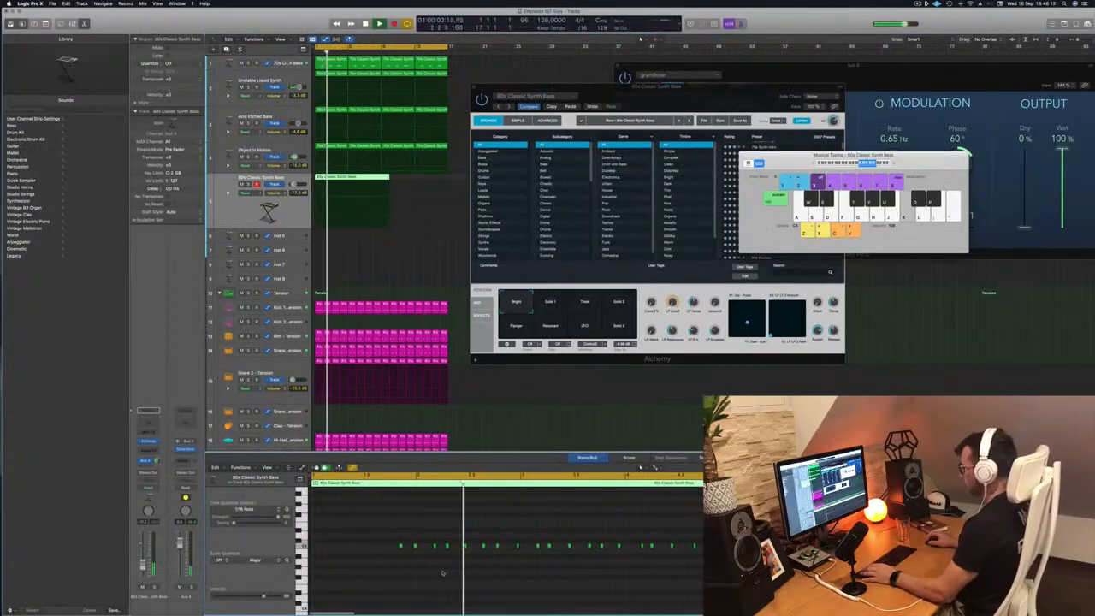
key("super+a")
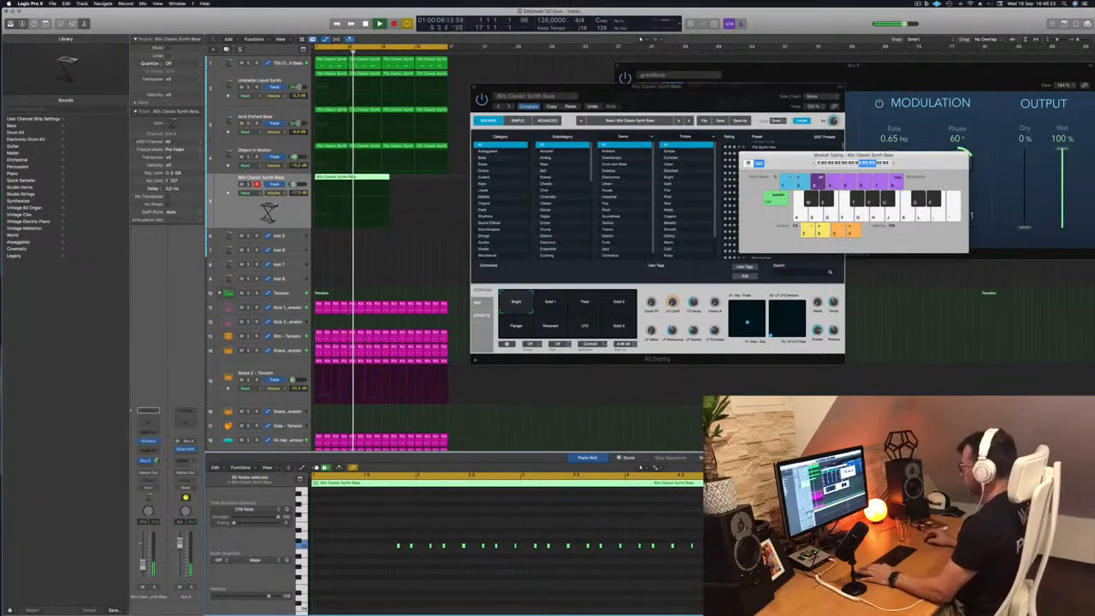
Step: Split the recorded 80s Classic Synth Bass region at bars 4 and 5 to isolate a one-bar section
scroll(348, 158, "right", 5)
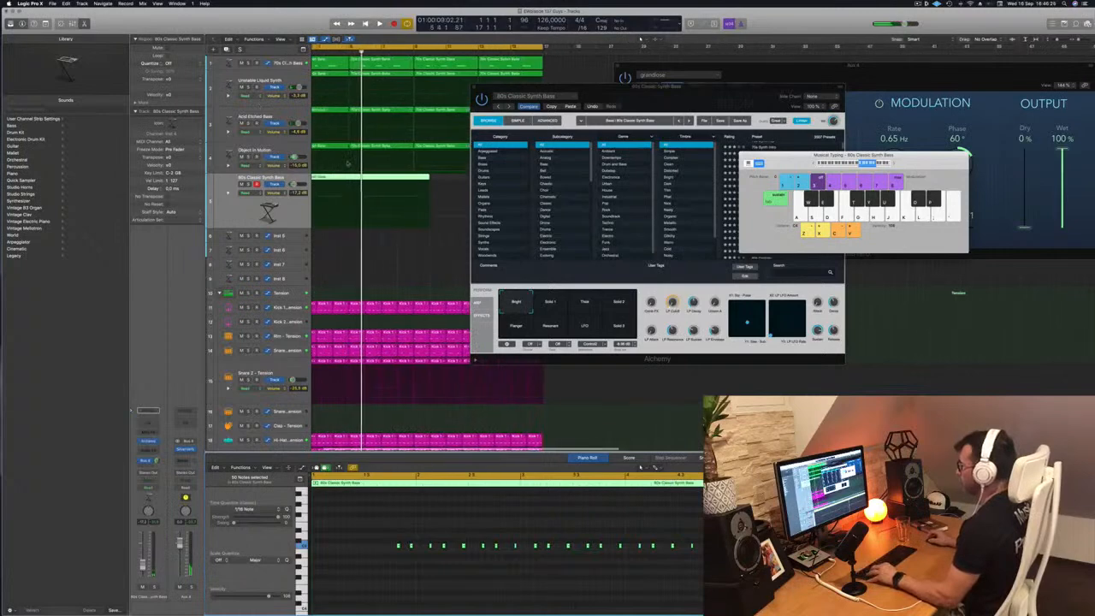
double_click(358, 178, "super")
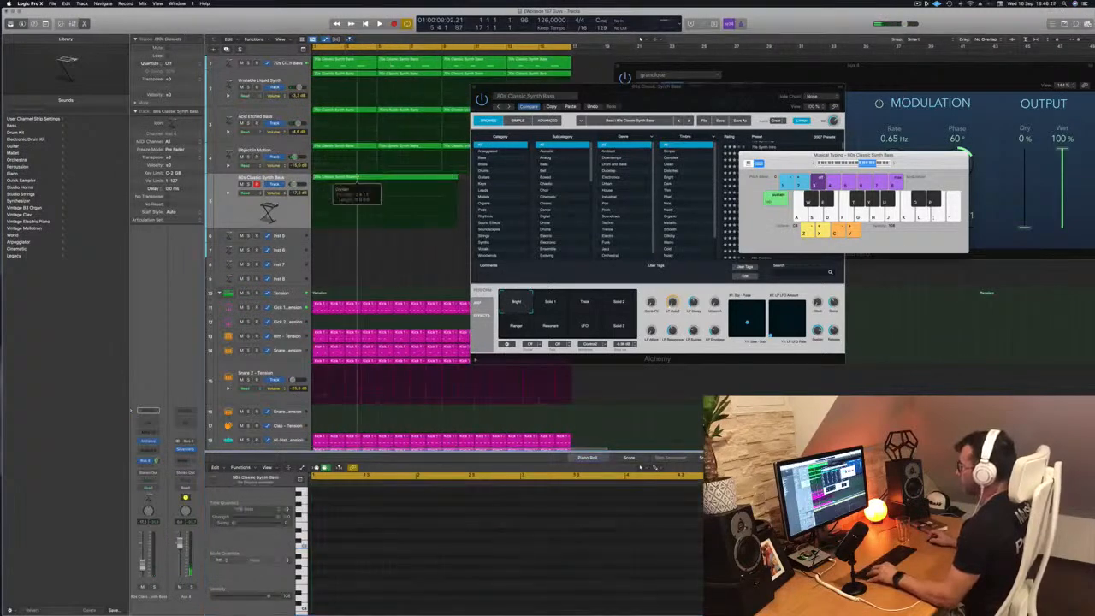
left_click_drag(358, 210, 362, 210)
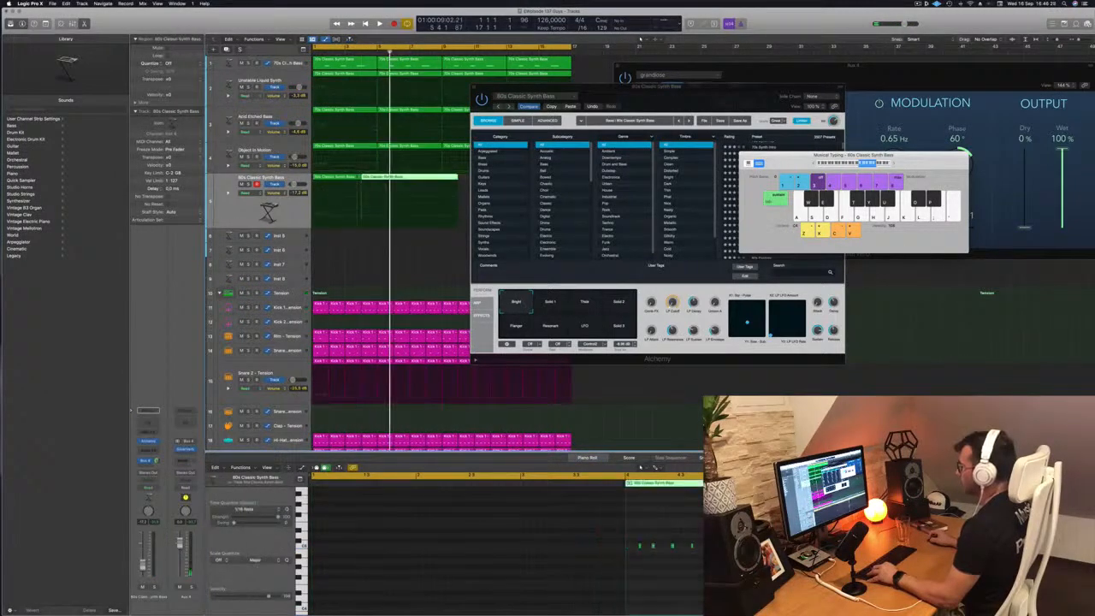
left_click(377, 178, "super")
scroll(357, 181, "left", 1)
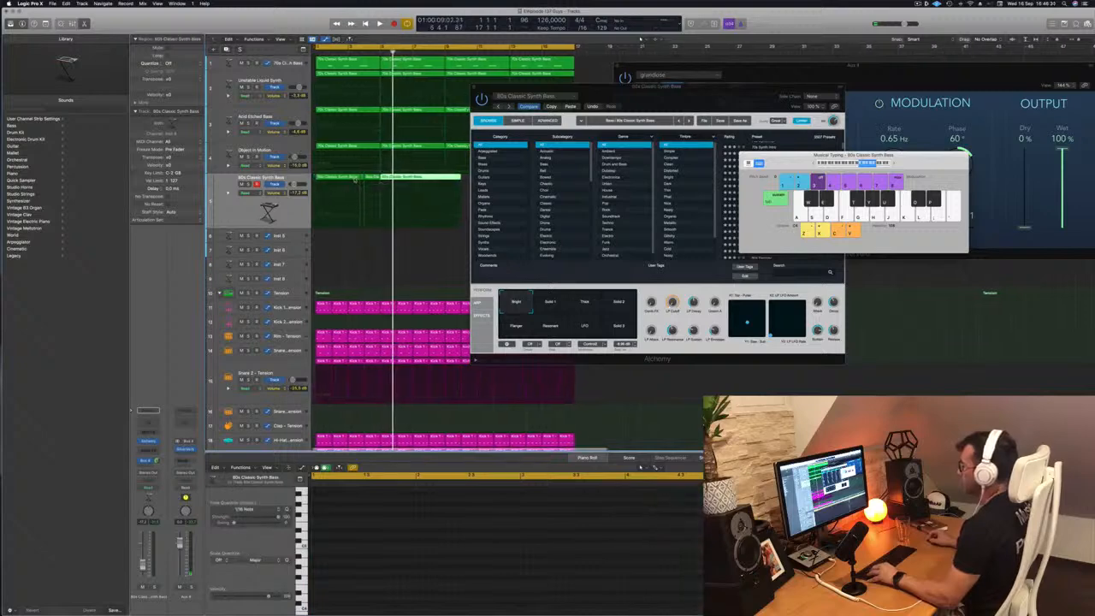
Step: Delete the region parts before and after the isolated bar and move that one-bar region to bar 1
left_click(345, 178)
key("Delete")
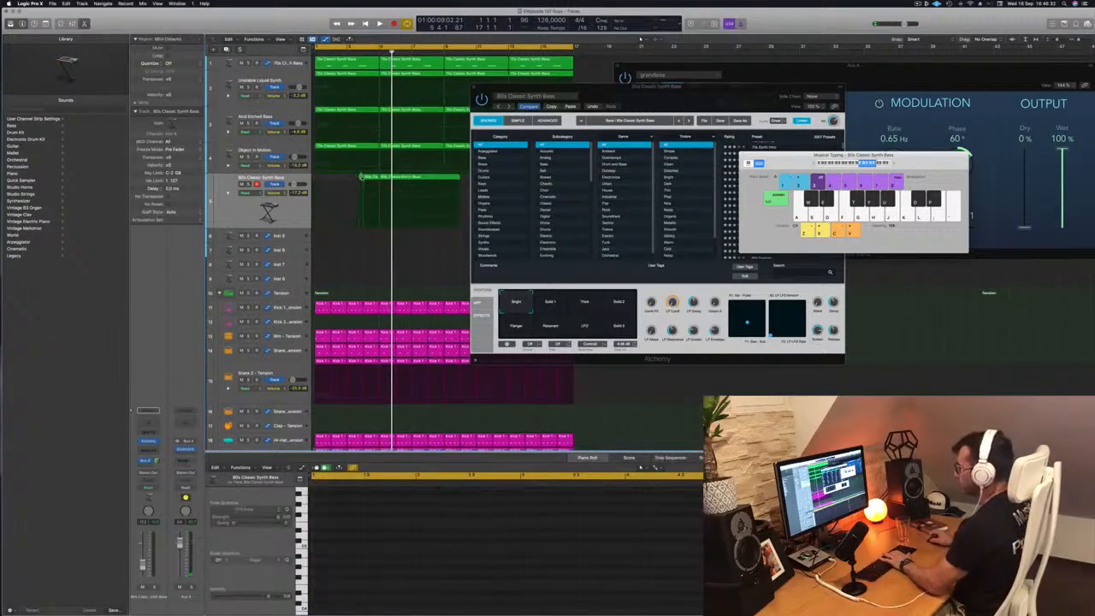
left_click_drag(371, 177, 328, 179)
key("space")
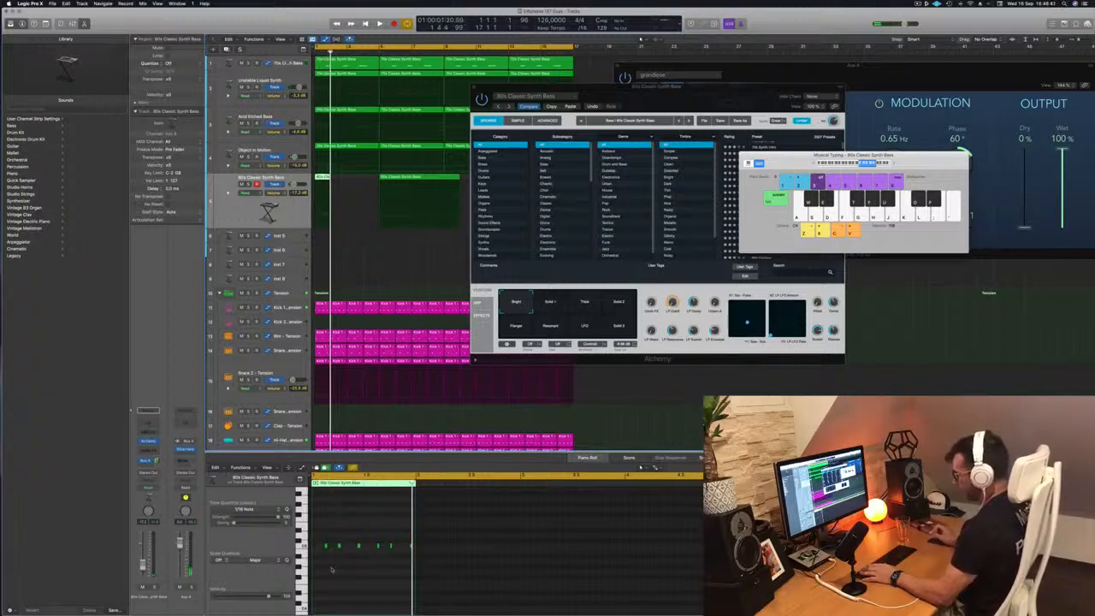
left_click(425, 177)
key("Delete")
Step: Duplicate the one-bar 80s Classic Synth Bass region repeatedly to fill all 16 bars of the loop
left_click_drag(671, 88, 835, 123)
key("Return")
left_click_drag(329, 178, 390, 185)
left_click(324, 178, "shift")
left_click(324, 178, "shift")
left_click_drag(324, 179, 451, 189)
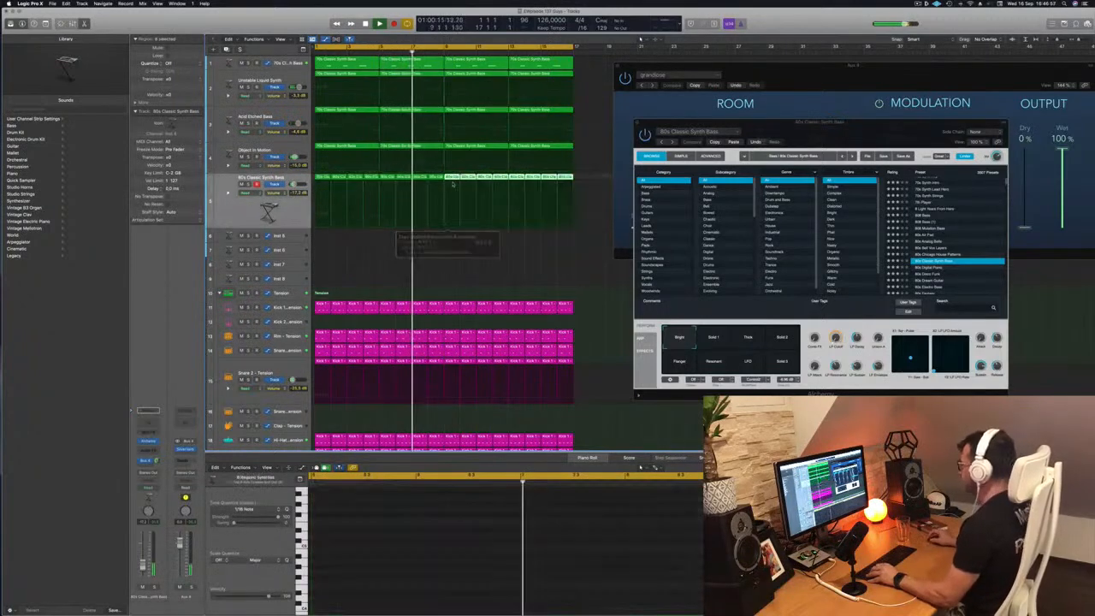
Step: Select all regions on the 80s Classic Synth Bass track, replay the loop from the start and adjust Alchemy's LP Cutoff
left_click_drag(851, 133, 817, 88)
key("space")
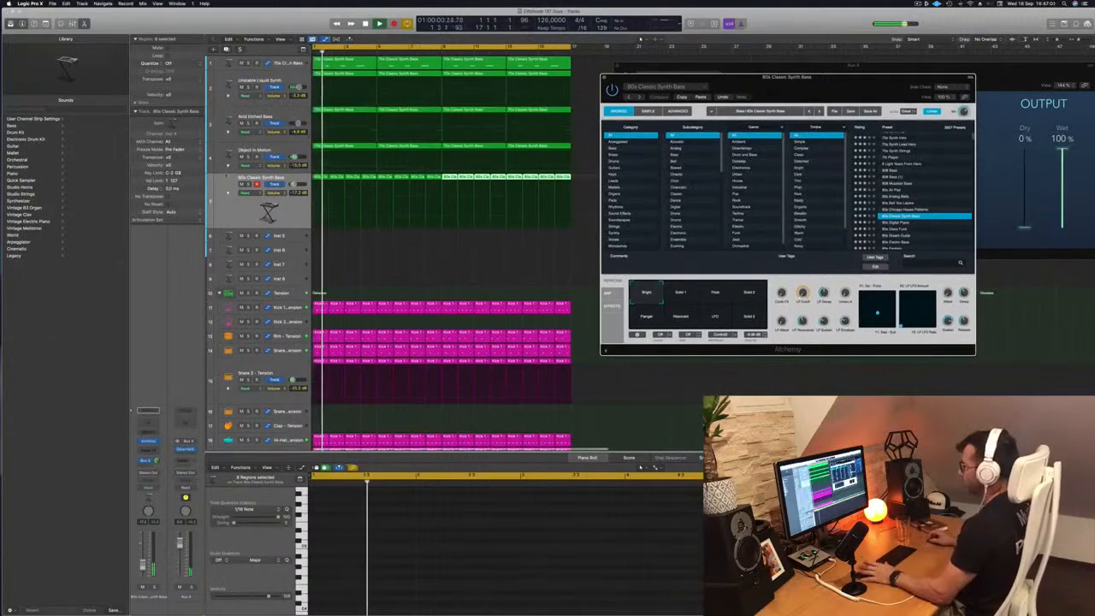
left_click(239, 208)
key("Return")
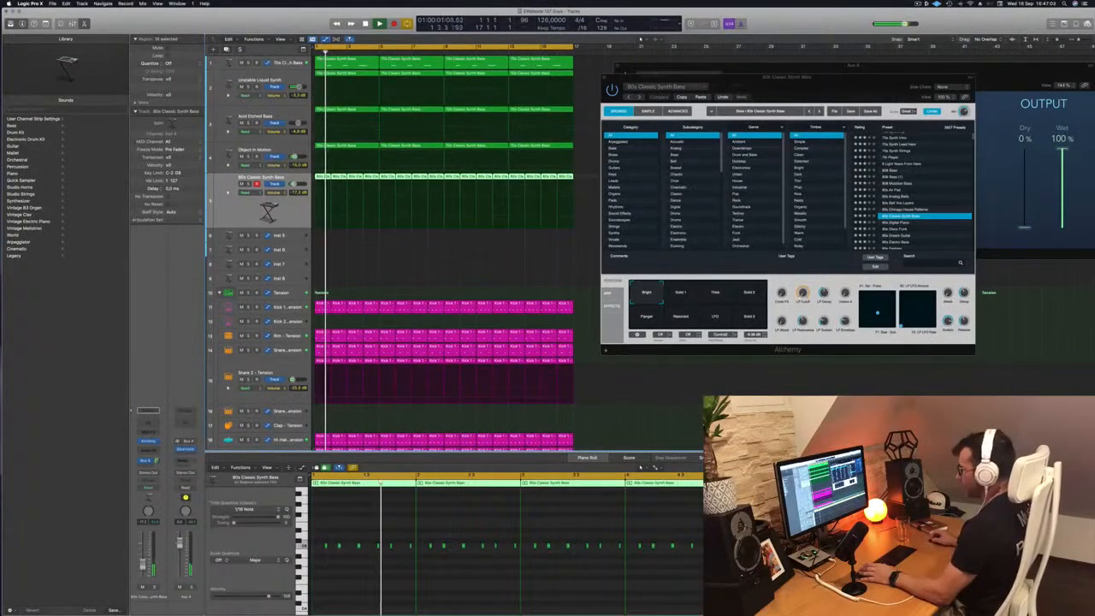
key("Return")
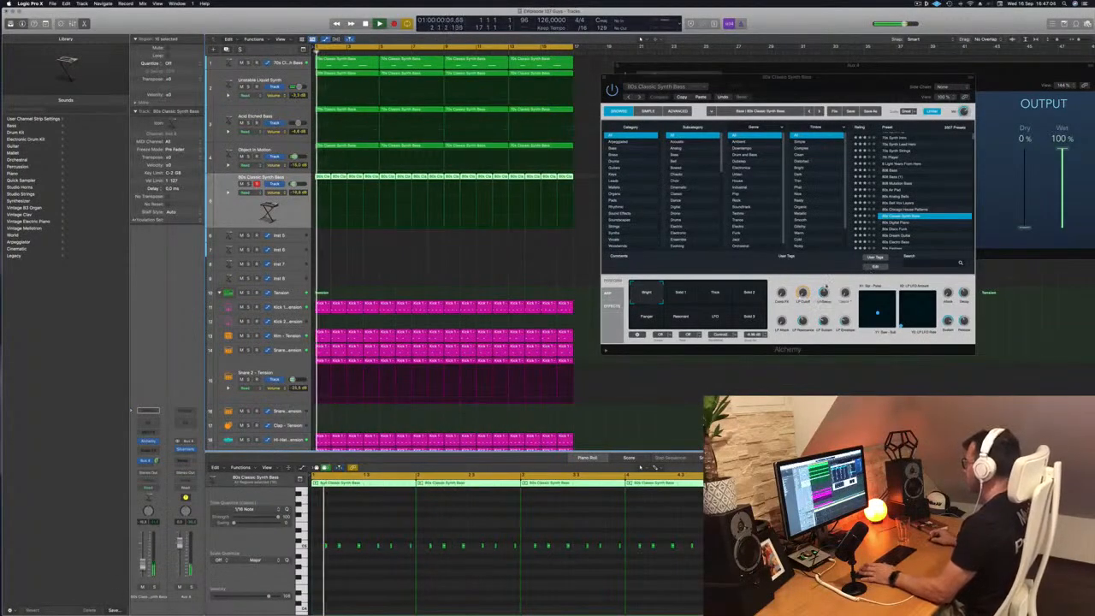
left_click(805, 258)
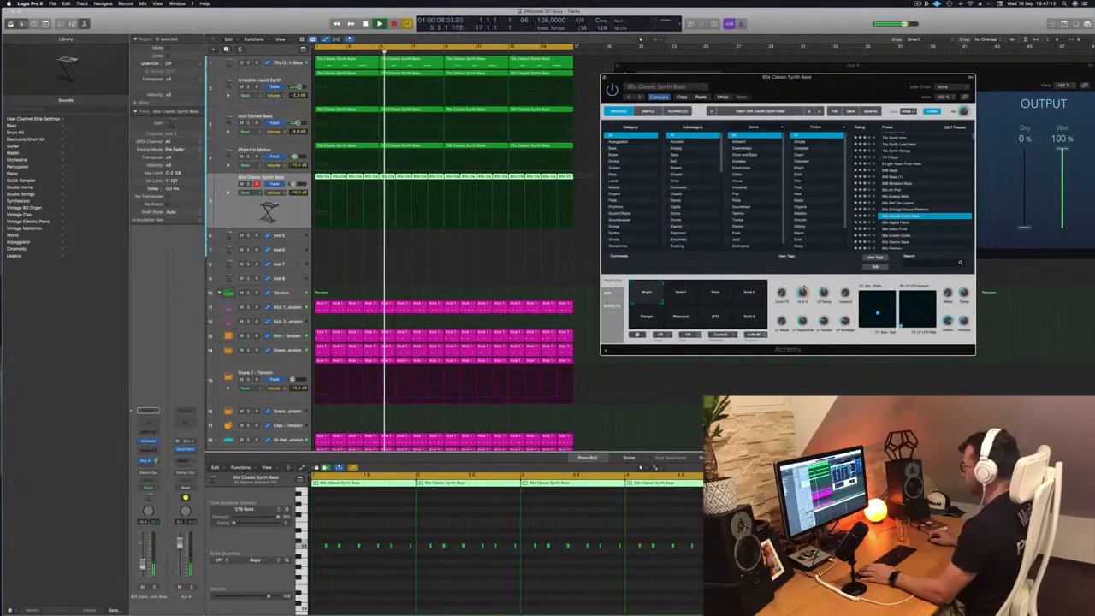
Step: Compare Alchemy's Solid 1, Thick, Solid 2 and Resonant snapshots during playback and return to Bright
left_click(681, 295)
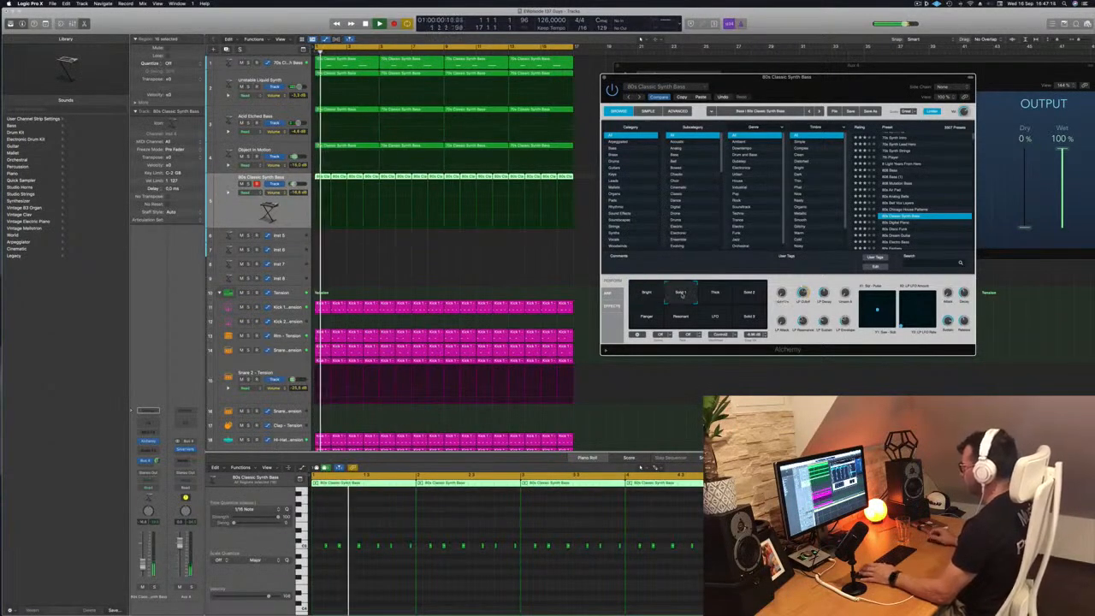
left_click(723, 294)
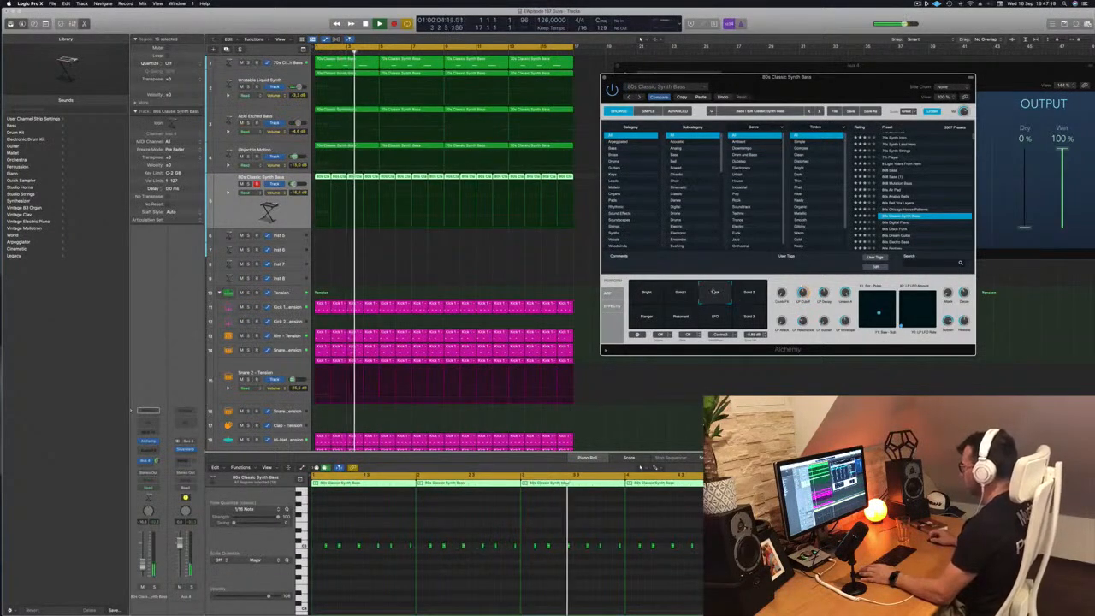
left_click(757, 292)
left_click(672, 321)
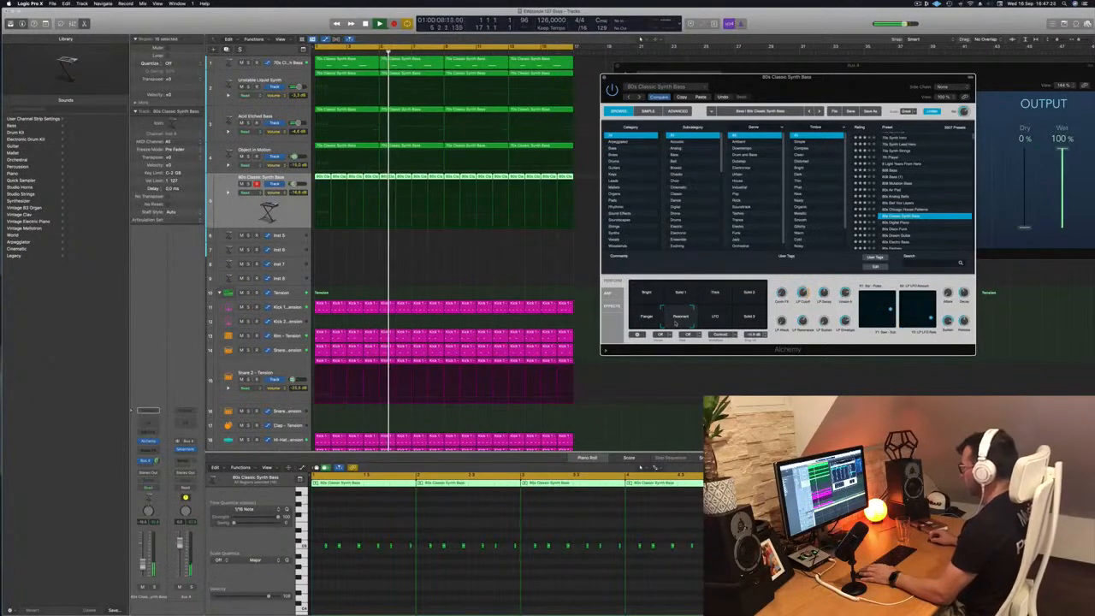
left_click(646, 296)
key("Return")
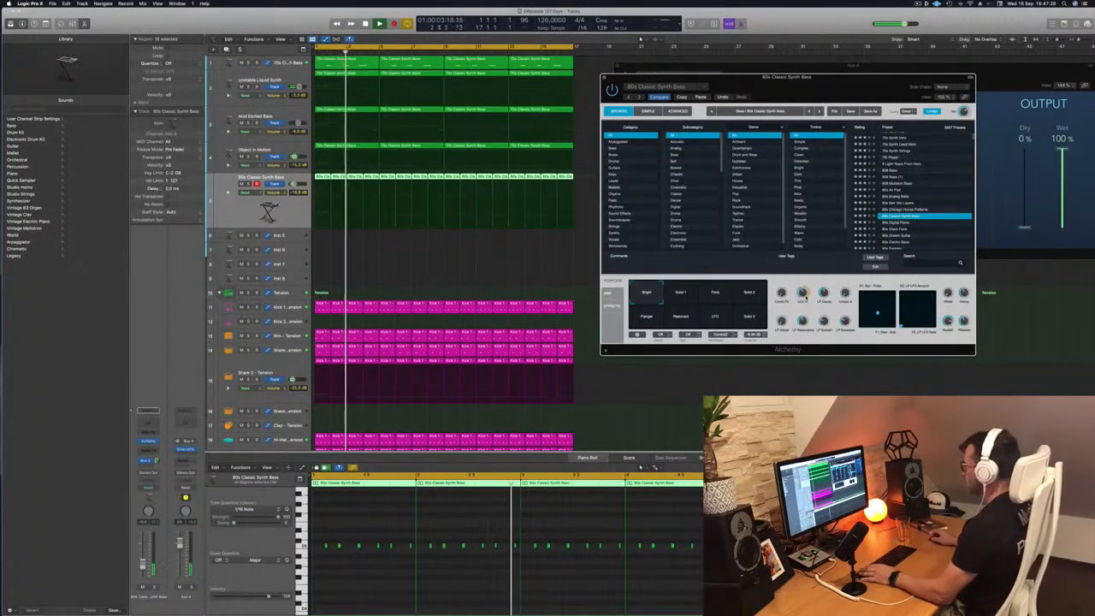
key("Return")
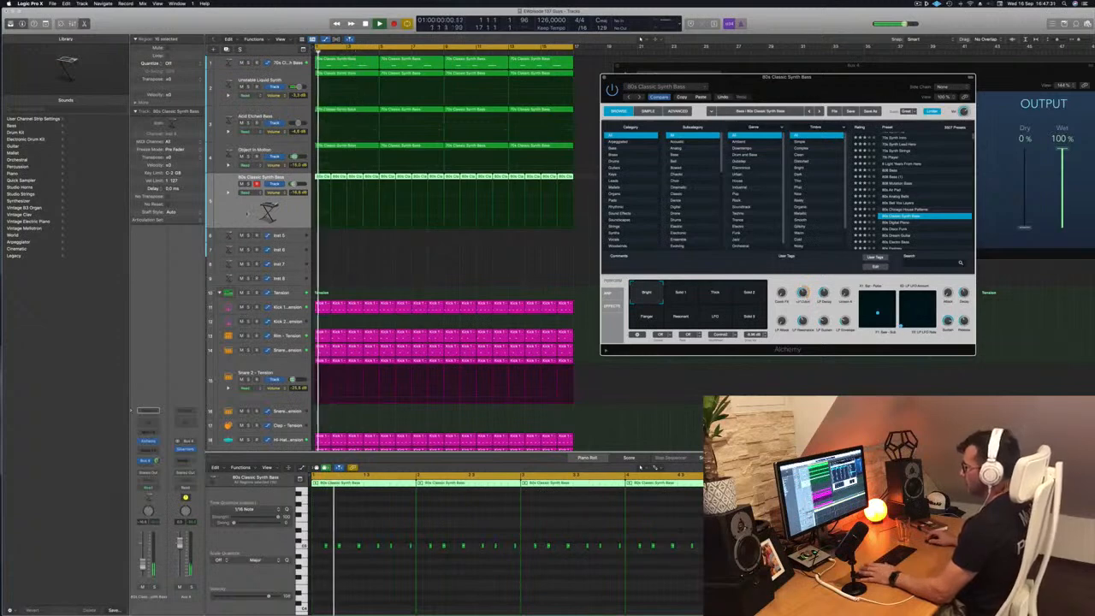
Step: Insert a Compressor on the 80s Classic Synth Bass channel while replaying the loop from the start
left_click(113, 429)
key("Return")
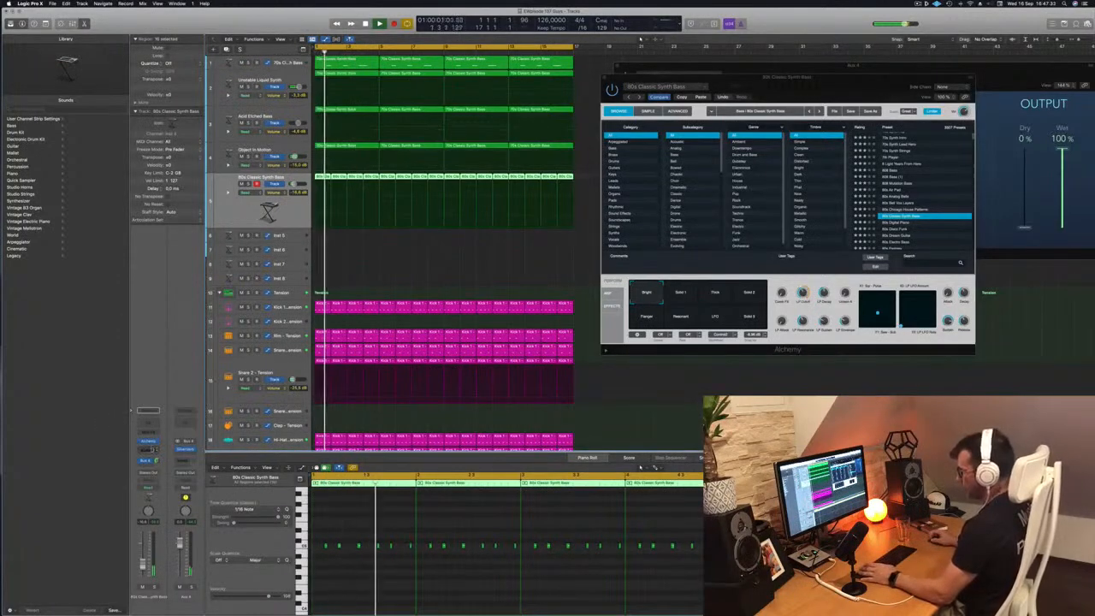
left_click(148, 448)
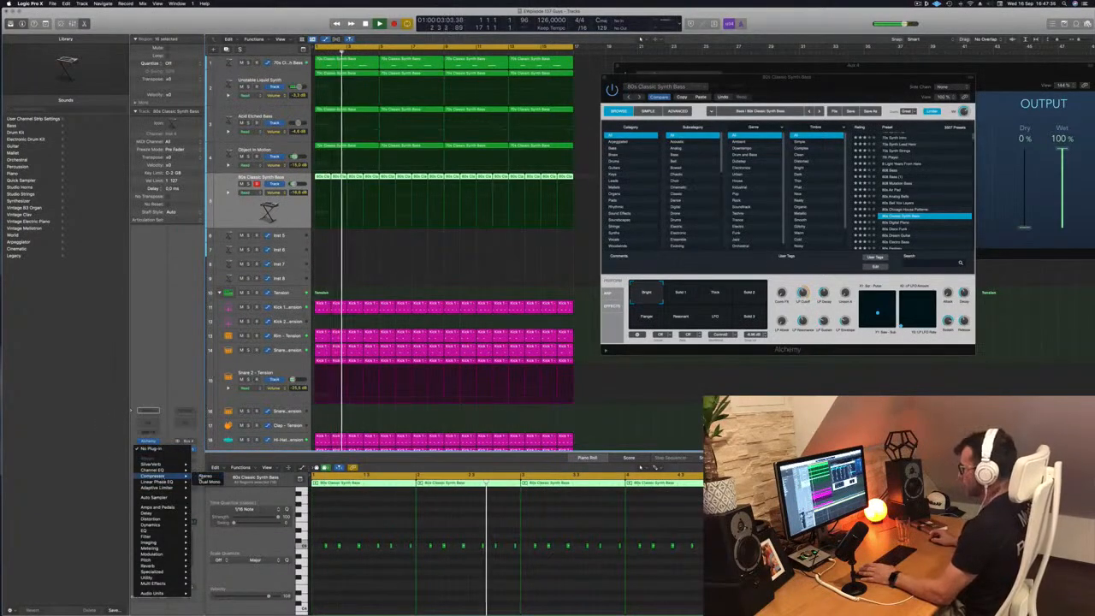
left_click(208, 482)
left_click_drag(527, 102, 672, 112)
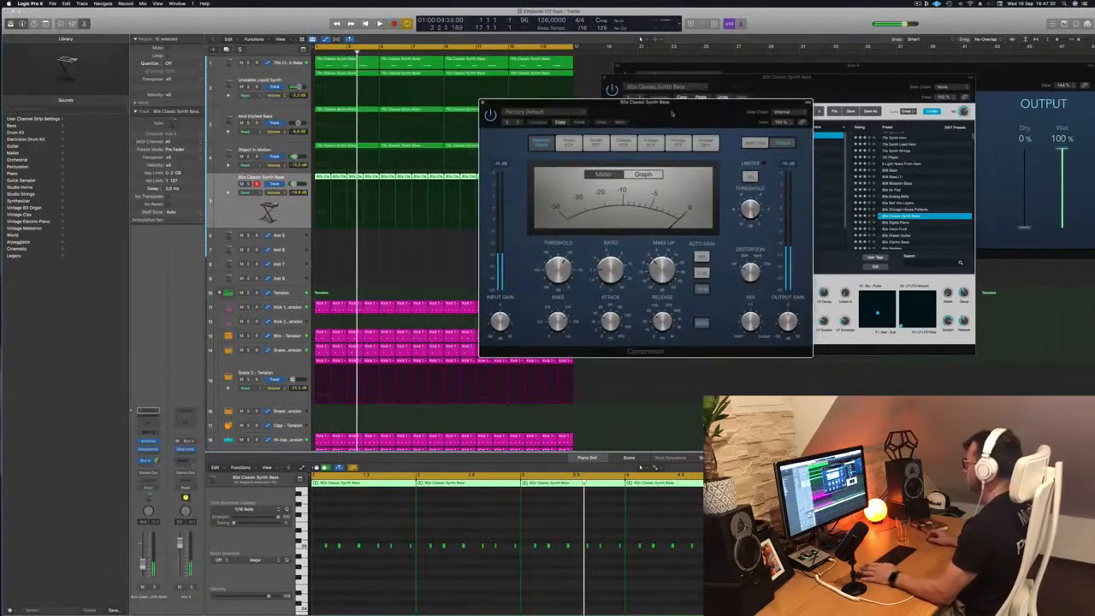
Step: Set the Compressor's side chain to Kick 1 - Tension and adjust its threshold while listening to the loop
left_click(783, 112)
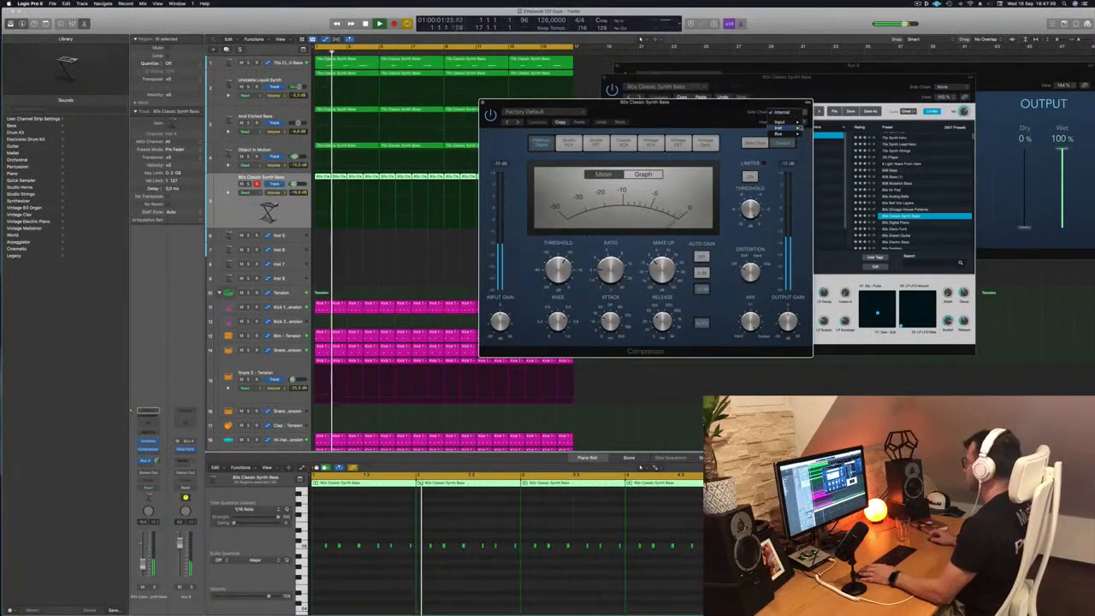
mouse_move(780, 128)
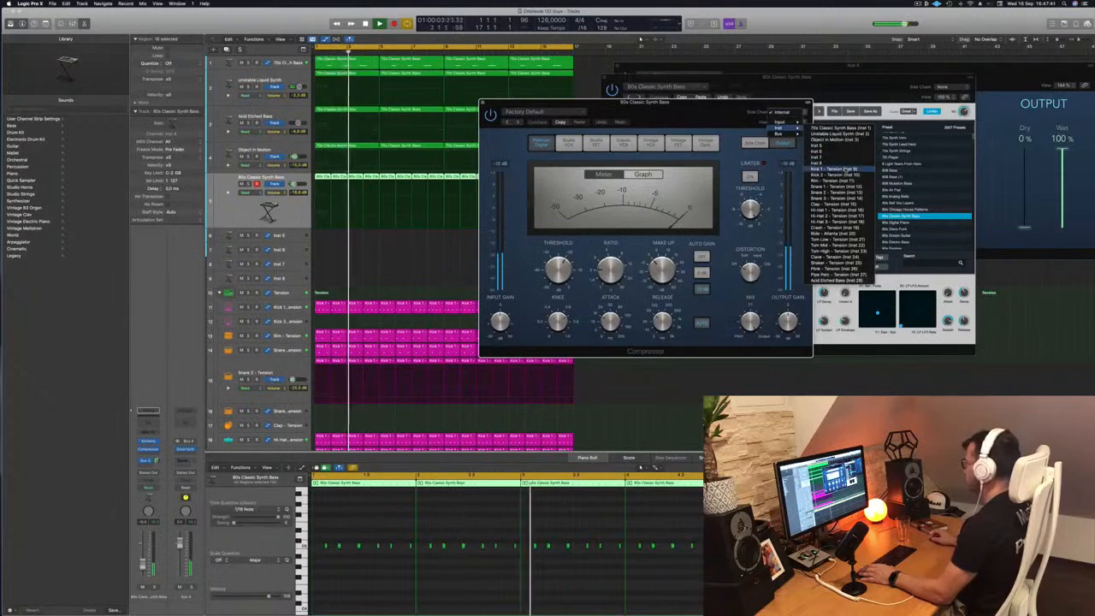
left_click(845, 170)
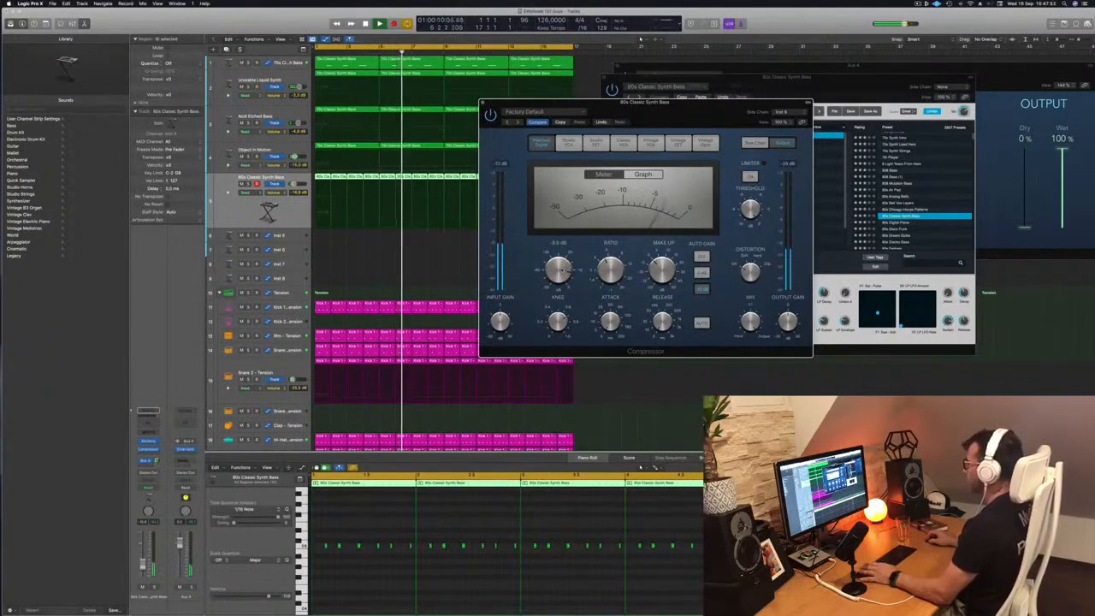
key("space")
left_click_drag(698, 118, 672, 137)
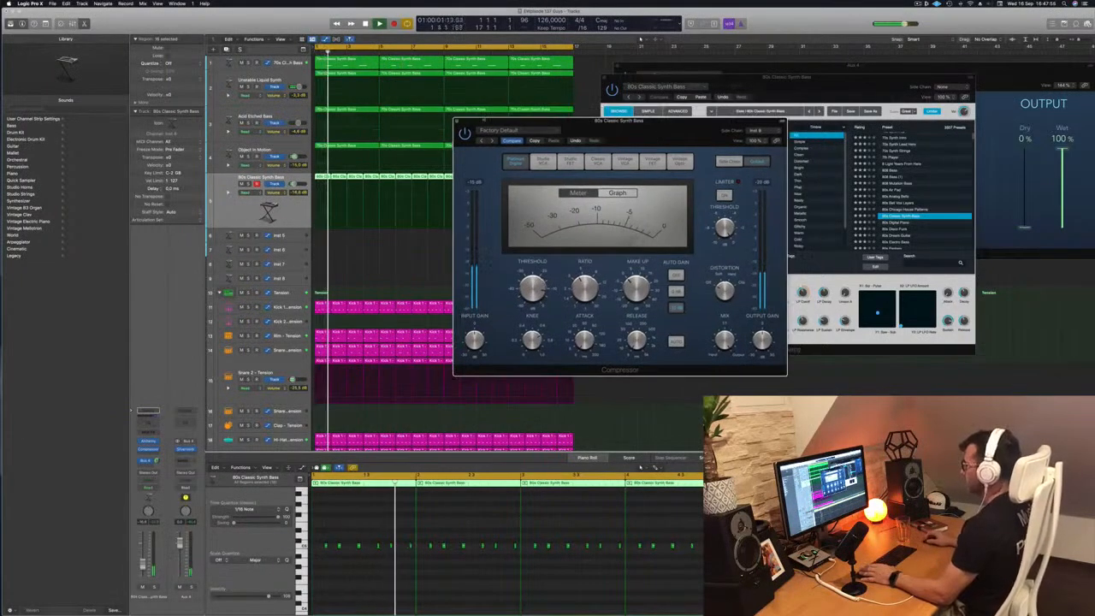
Step: Close the Compressor, Alchemy, Musical Typing and SilverVerb windows to clear the arrangement view
left_click(456, 121)
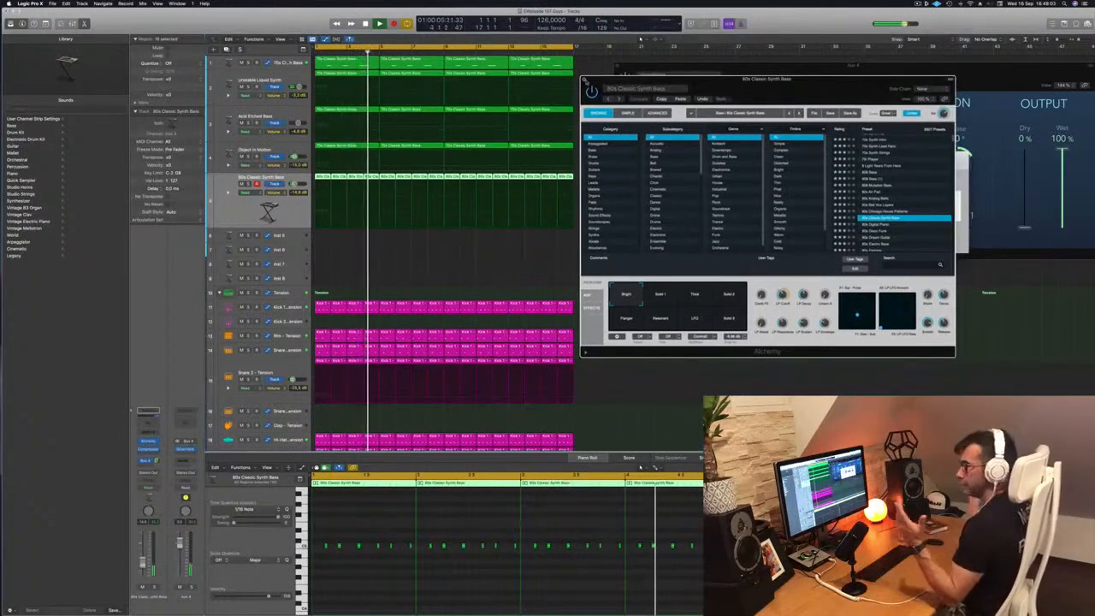
left_click(605, 77)
left_click_drag(790, 164, 783, 163)
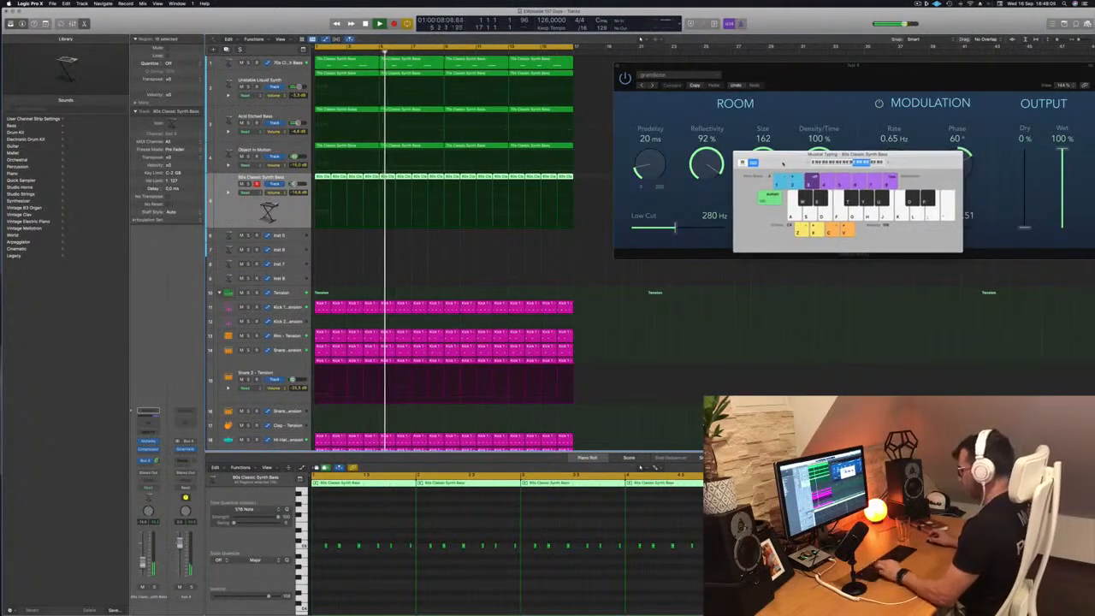
key("super+k")
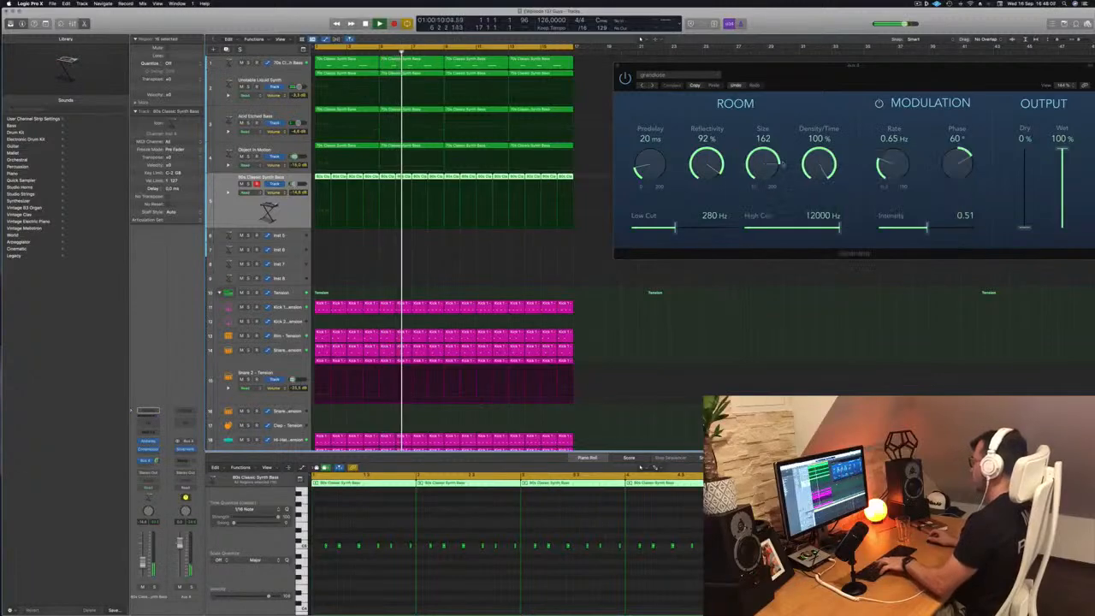
left_click_drag(855, 69, 620, 79)
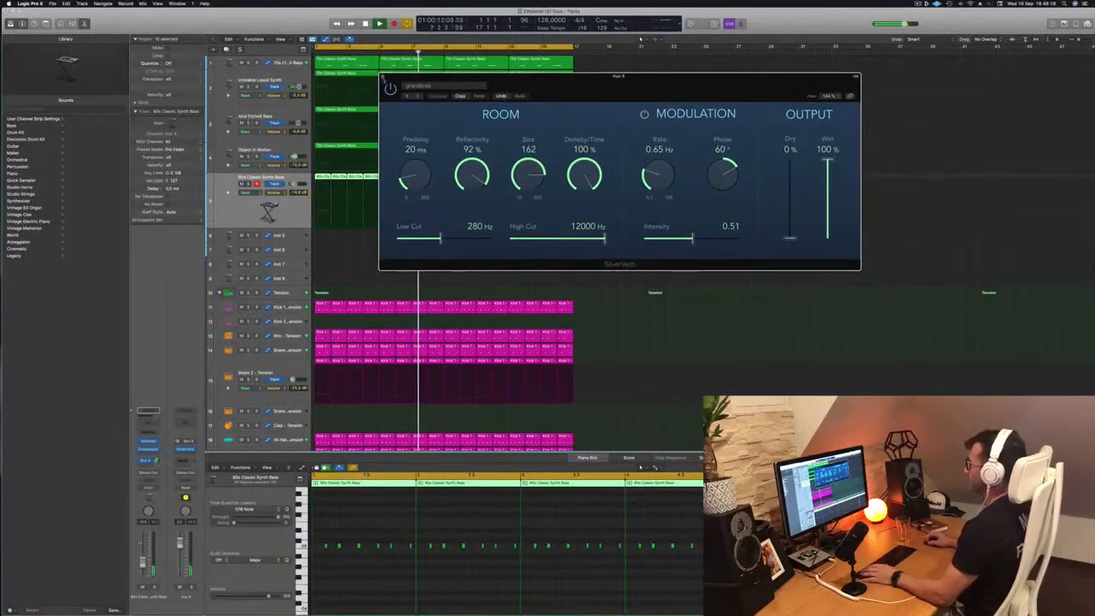
left_click(383, 77)
key("super+Left")
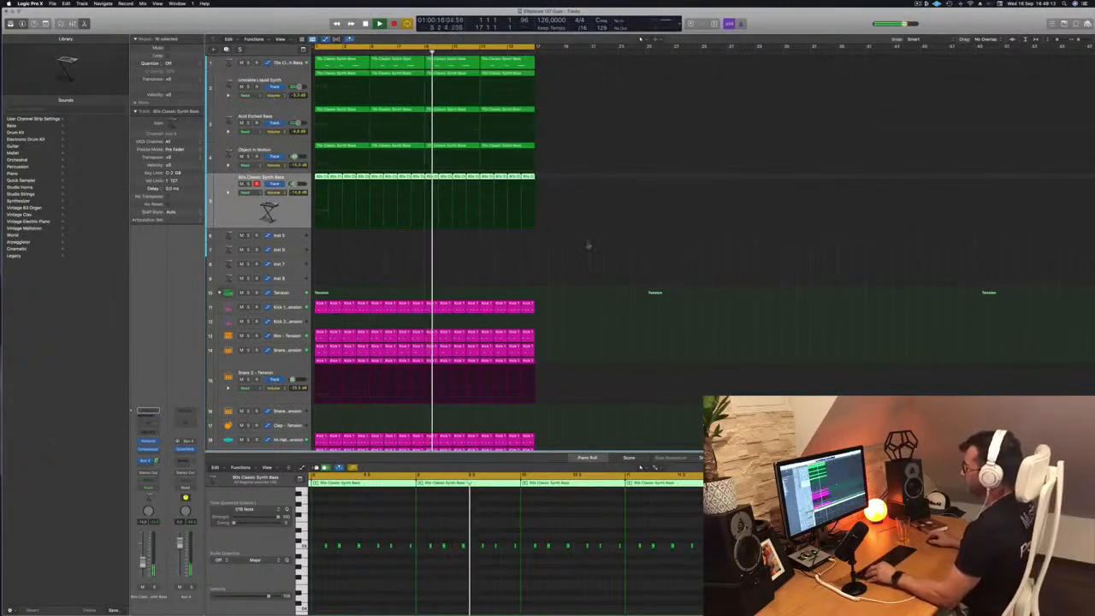
key("super+Up")
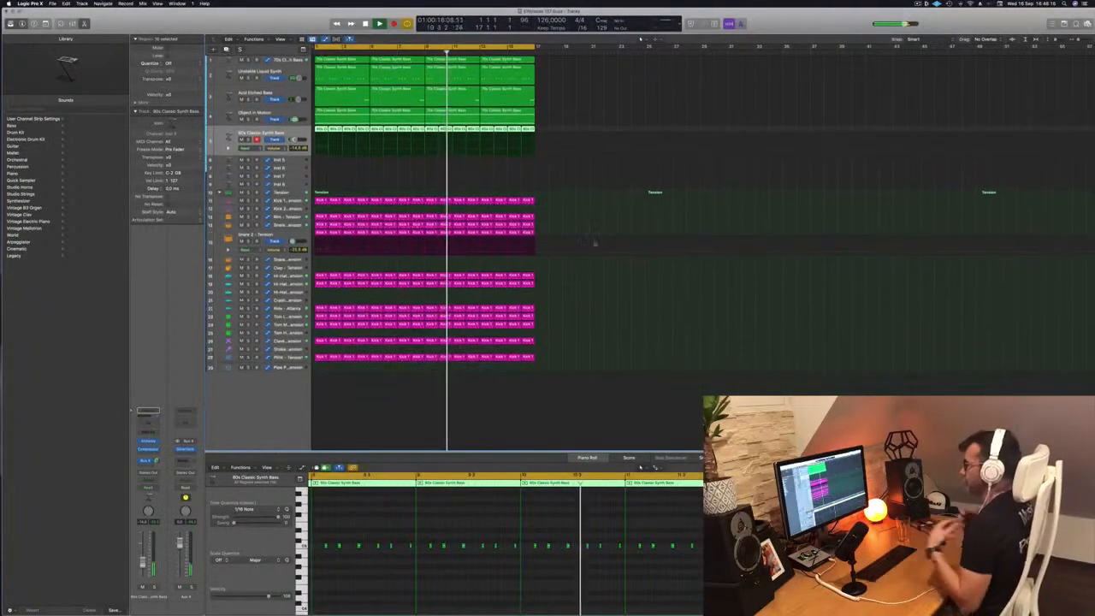